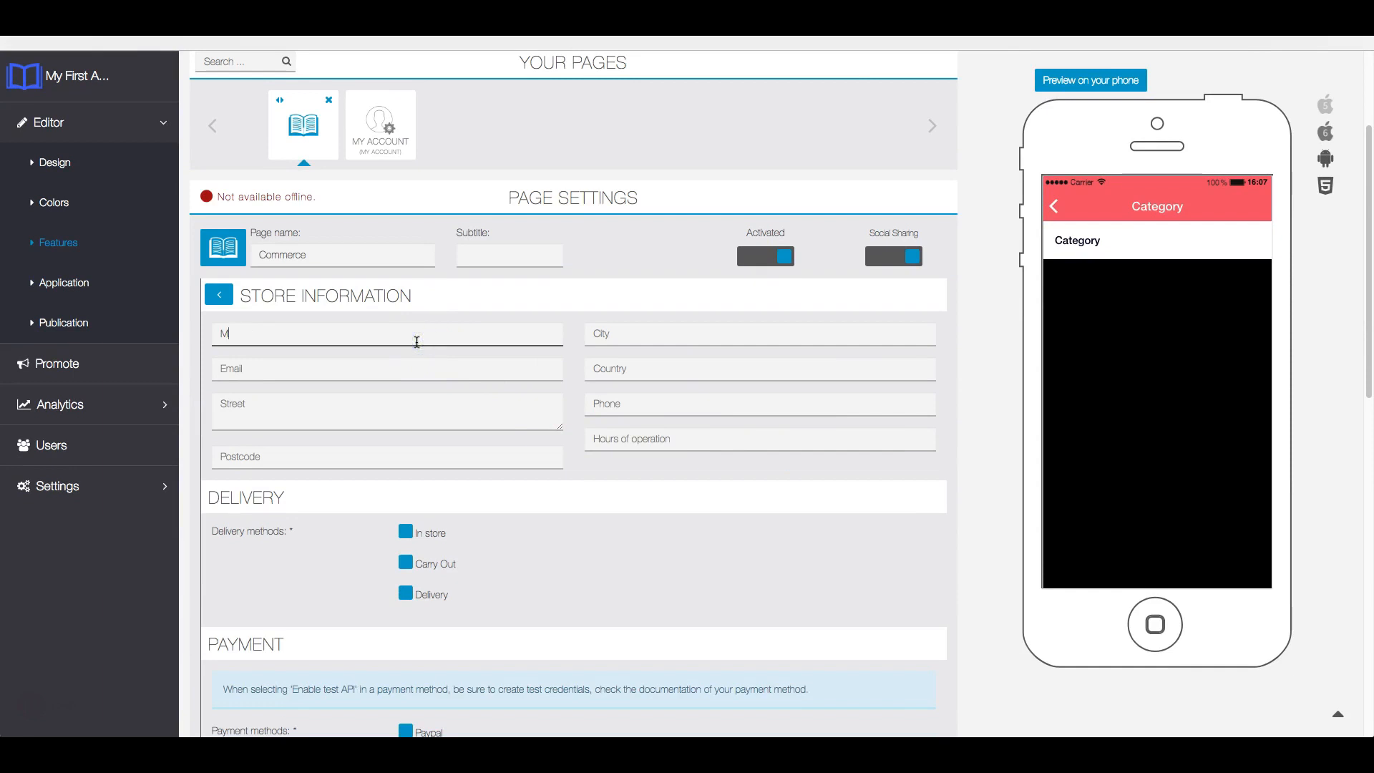
- Name the store "My First Store" and enter its contact email address
type("y First Store")
key("Tab")
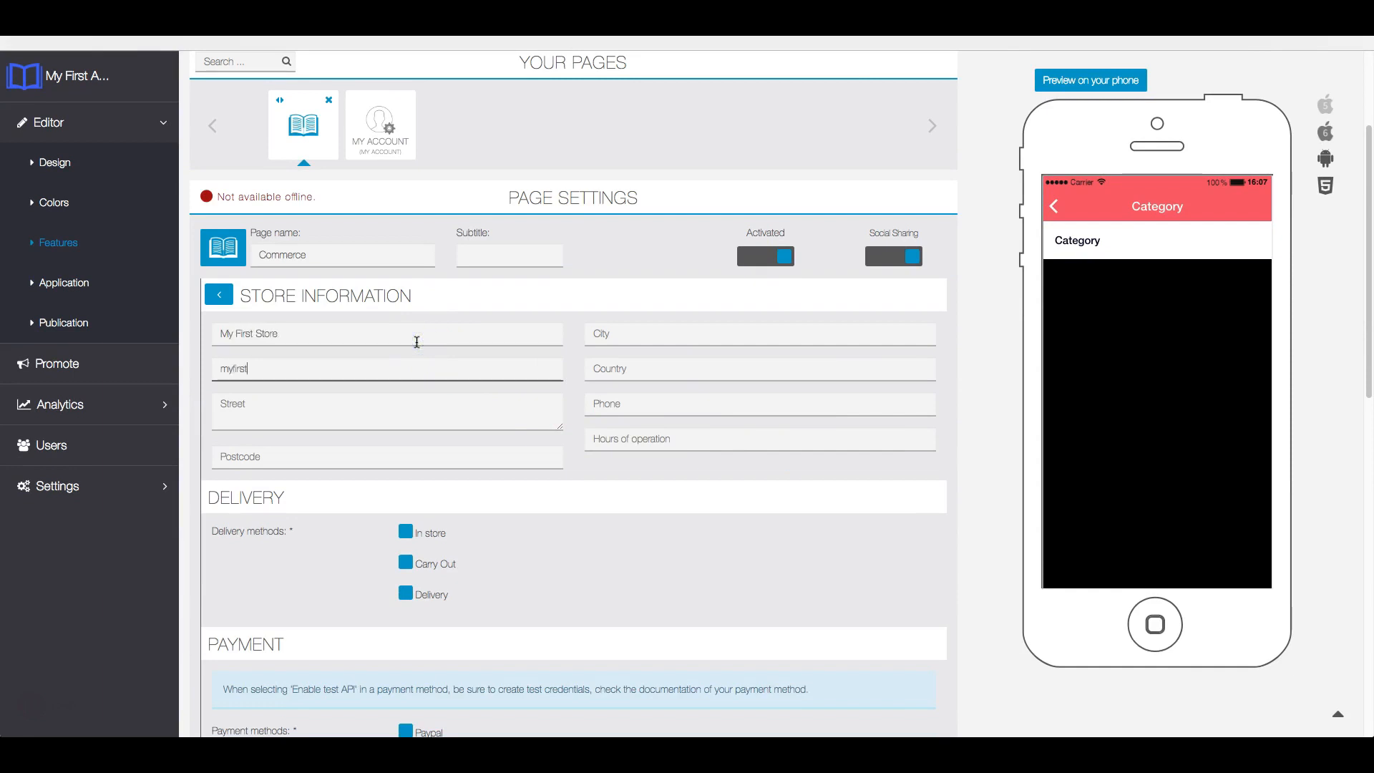
key("Tab")
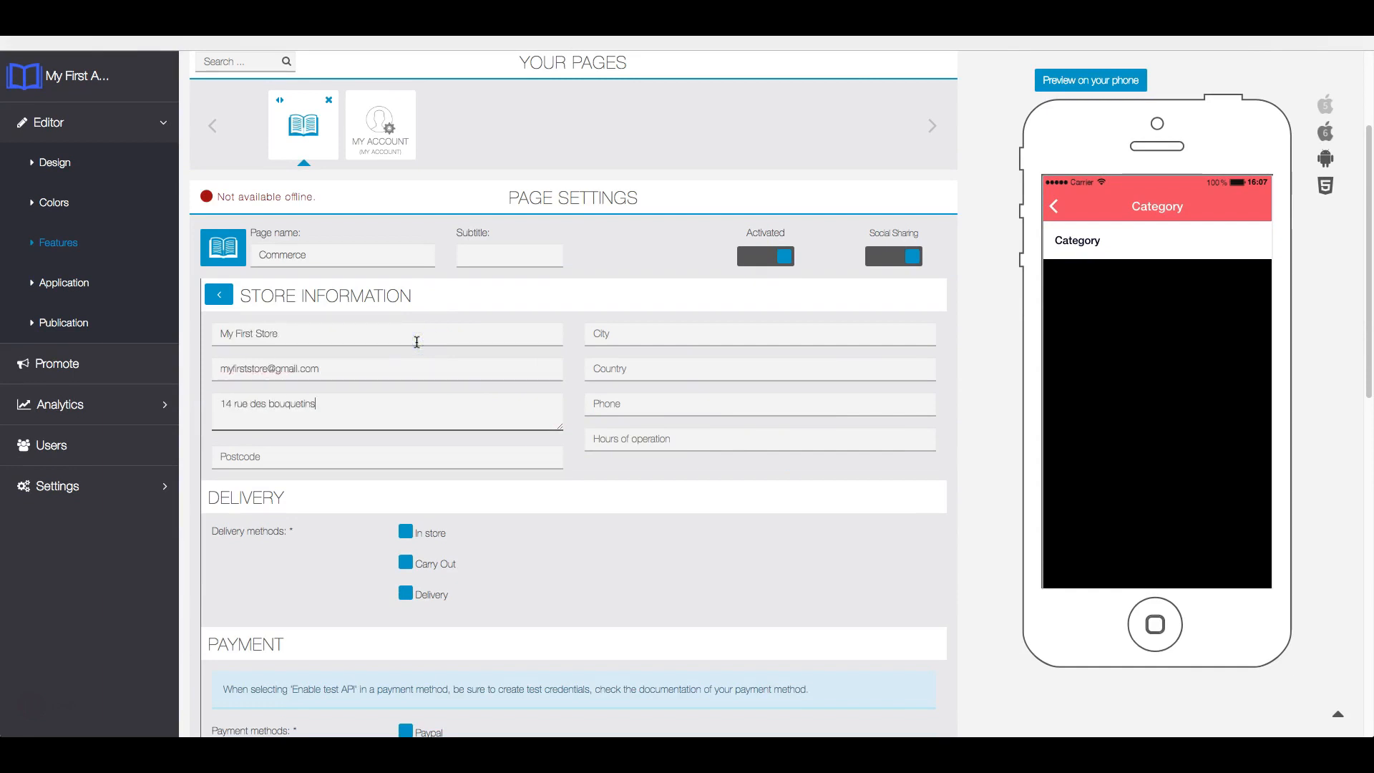
- Fill in the store's postal address with its street, postcode, city and country
key("Tab")
type("31200")
key("Tab")
type("TOULOUSE")
key("Tab")
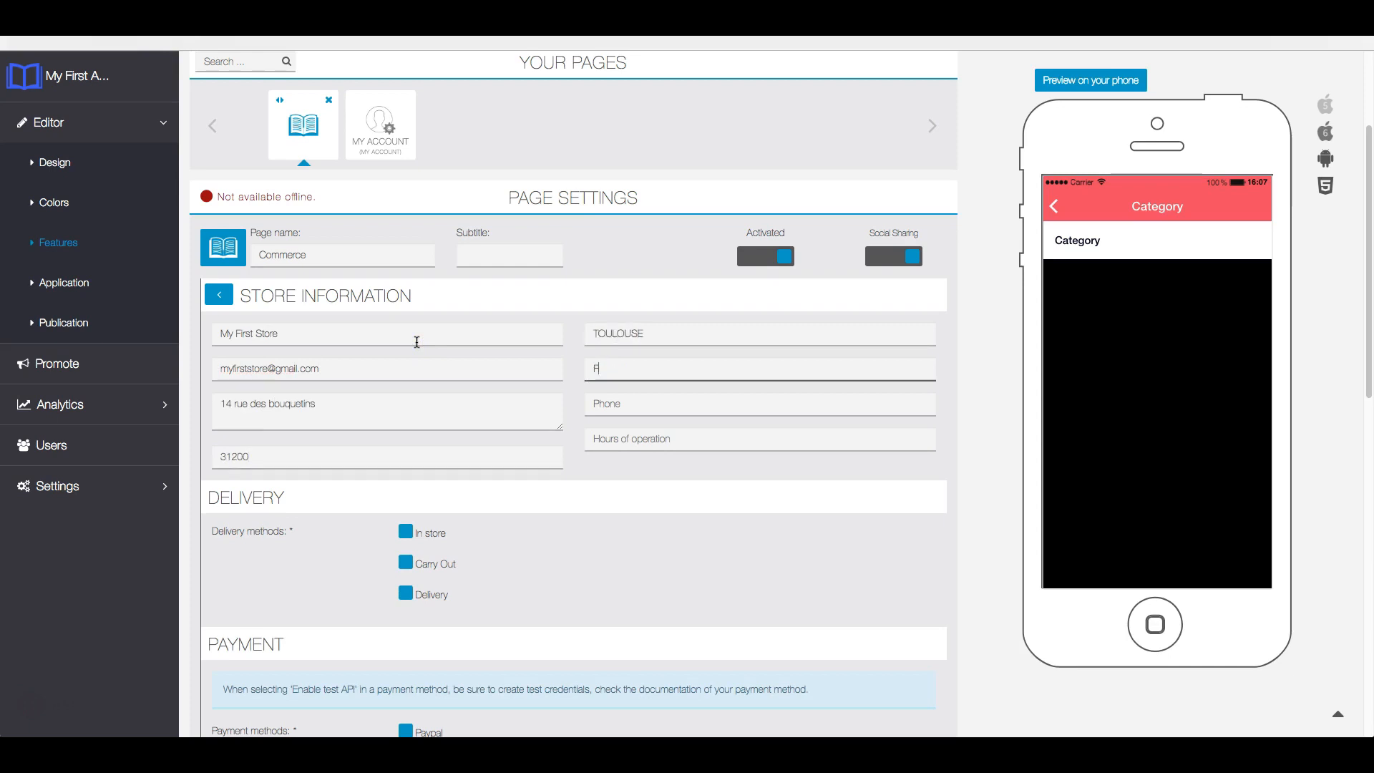
type("France")
key("Tab")
- Enter the store's phone number and set its hours of operation to 07:00 - 19:00
type("0123456789")
key("Tab")
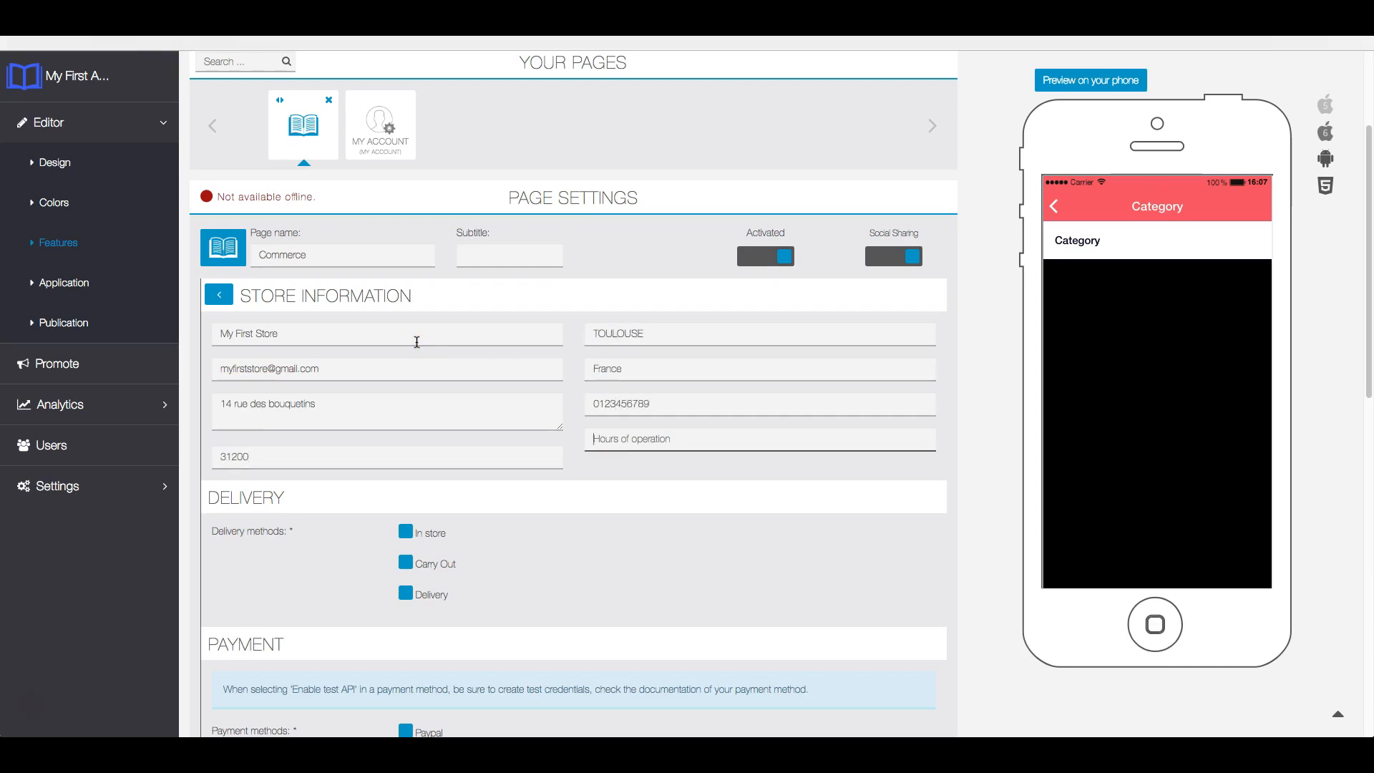
type("07:00 - 19:00")
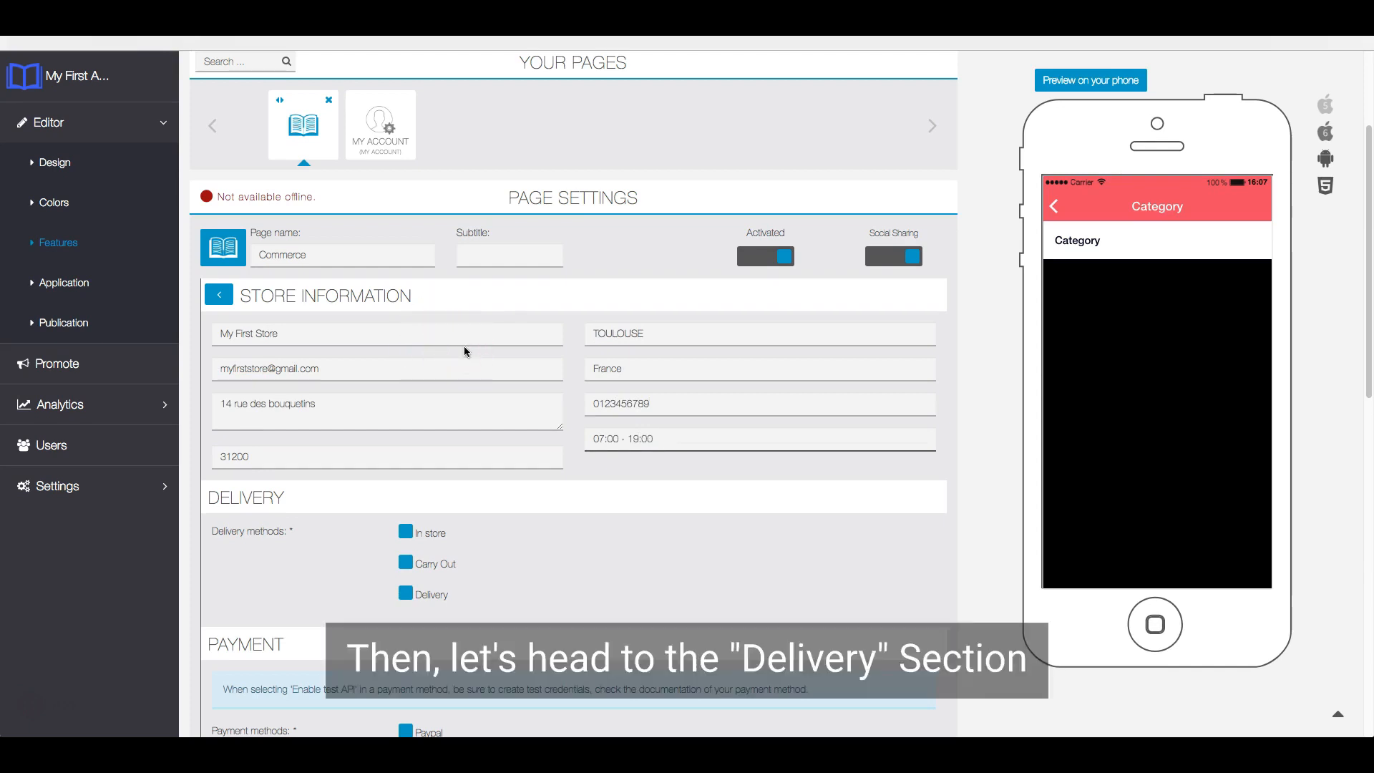
- Enable the In store, Carry Out and Delivery methods for the store
scroll(465, 351, "down", 5)
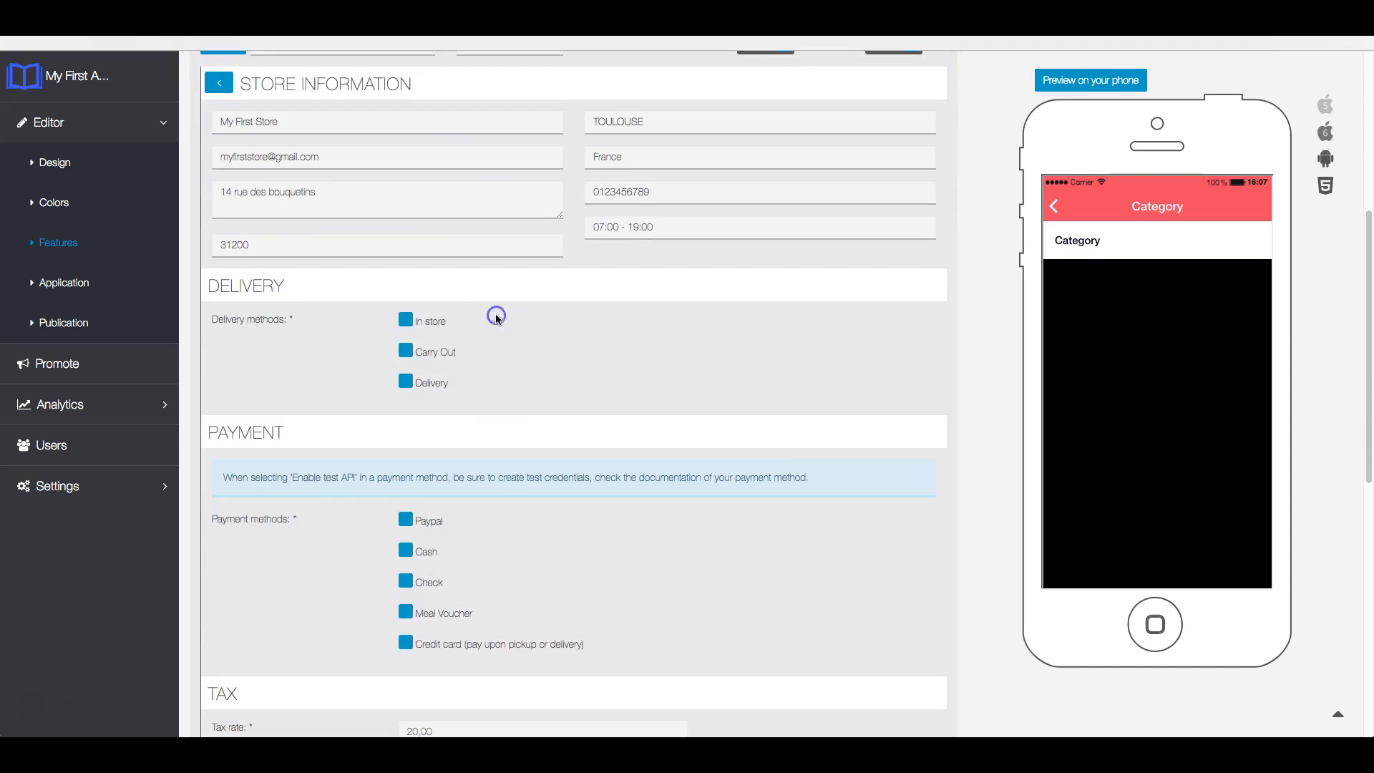
left_click(406, 320)
left_click(406, 350)
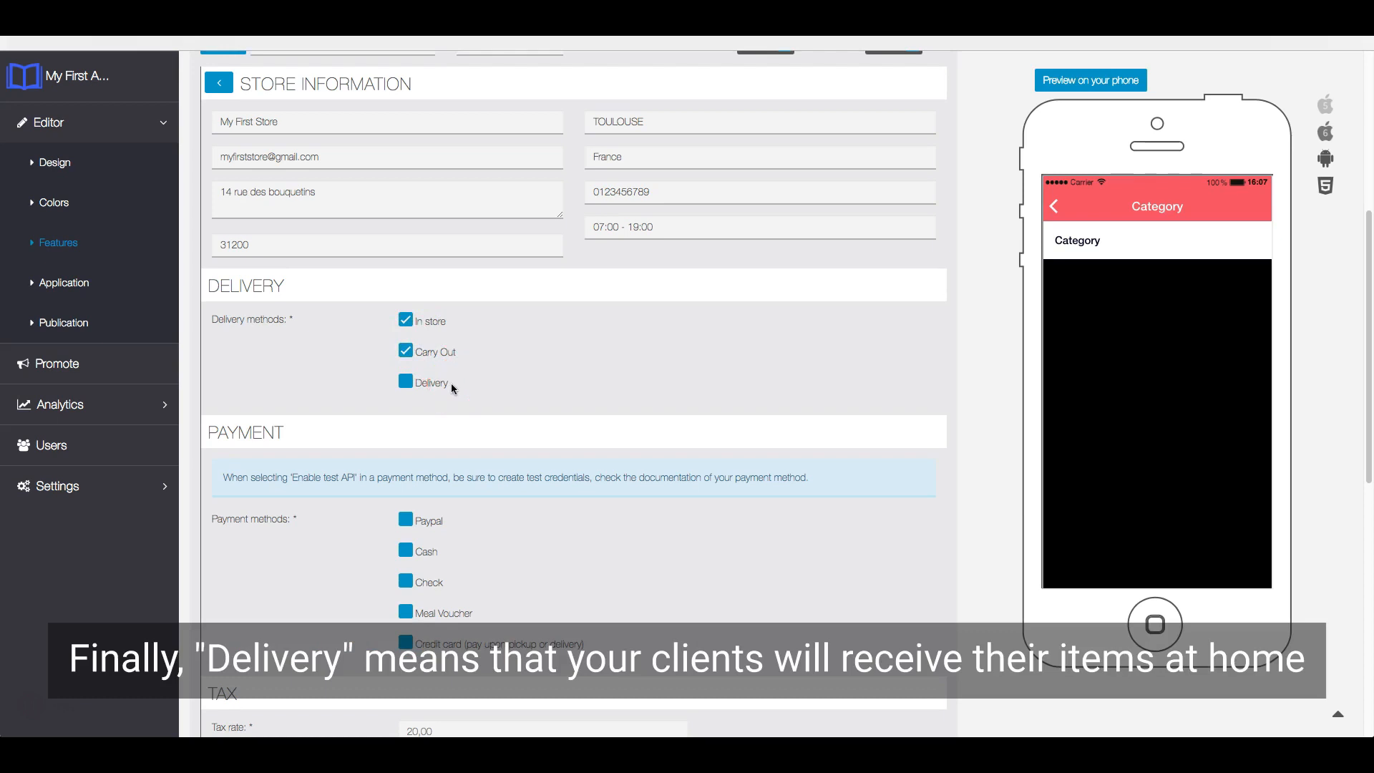
left_click(408, 381)
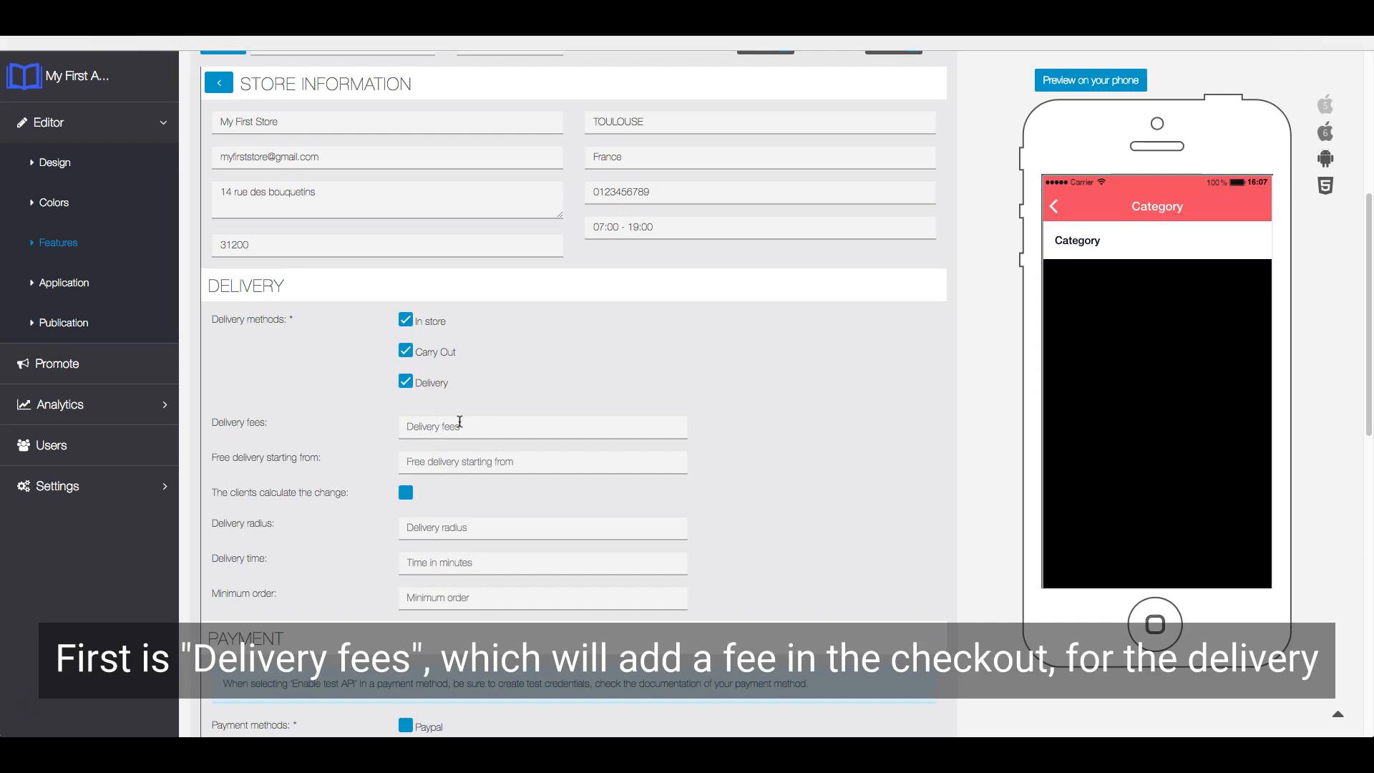
- Set the delivery fees to 5 and make delivery free starting from 60
left_click(459, 422)
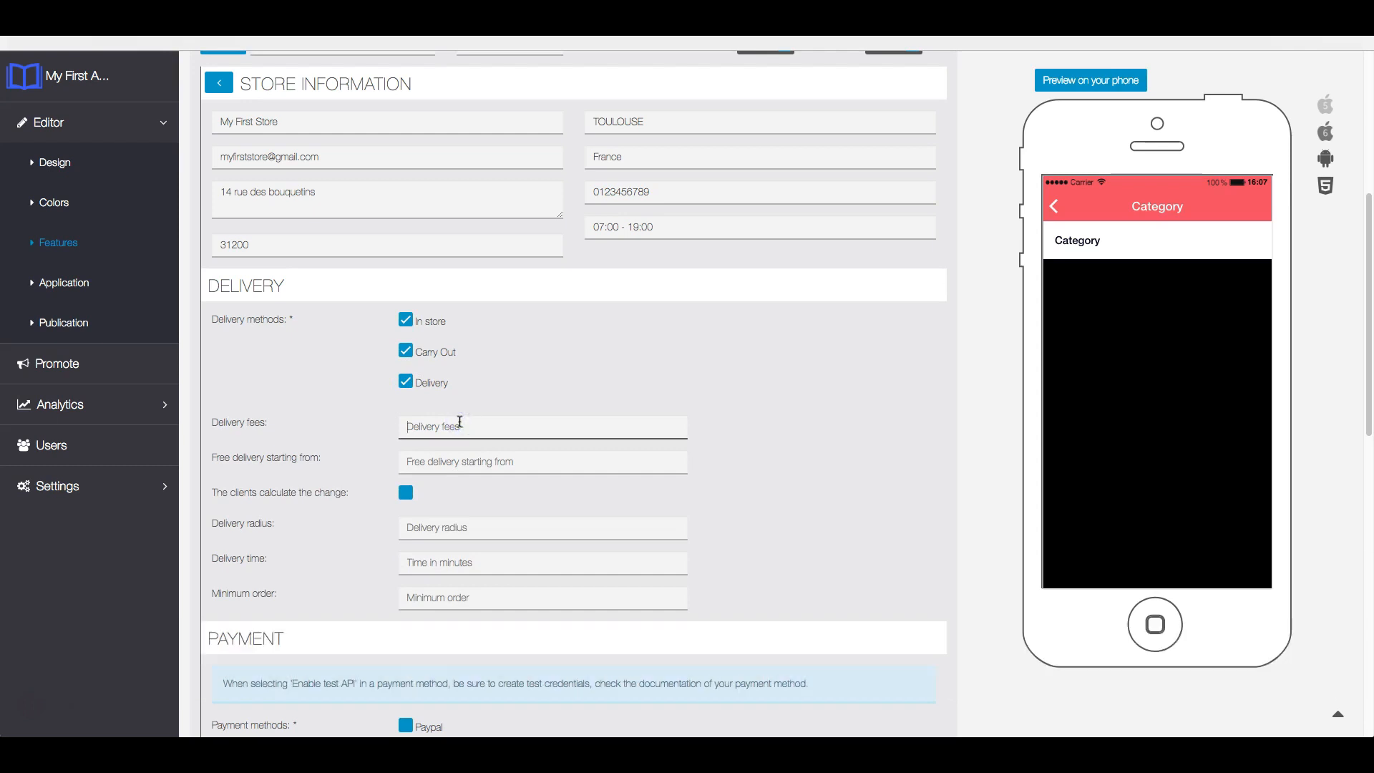
type("5")
left_click(487, 466)
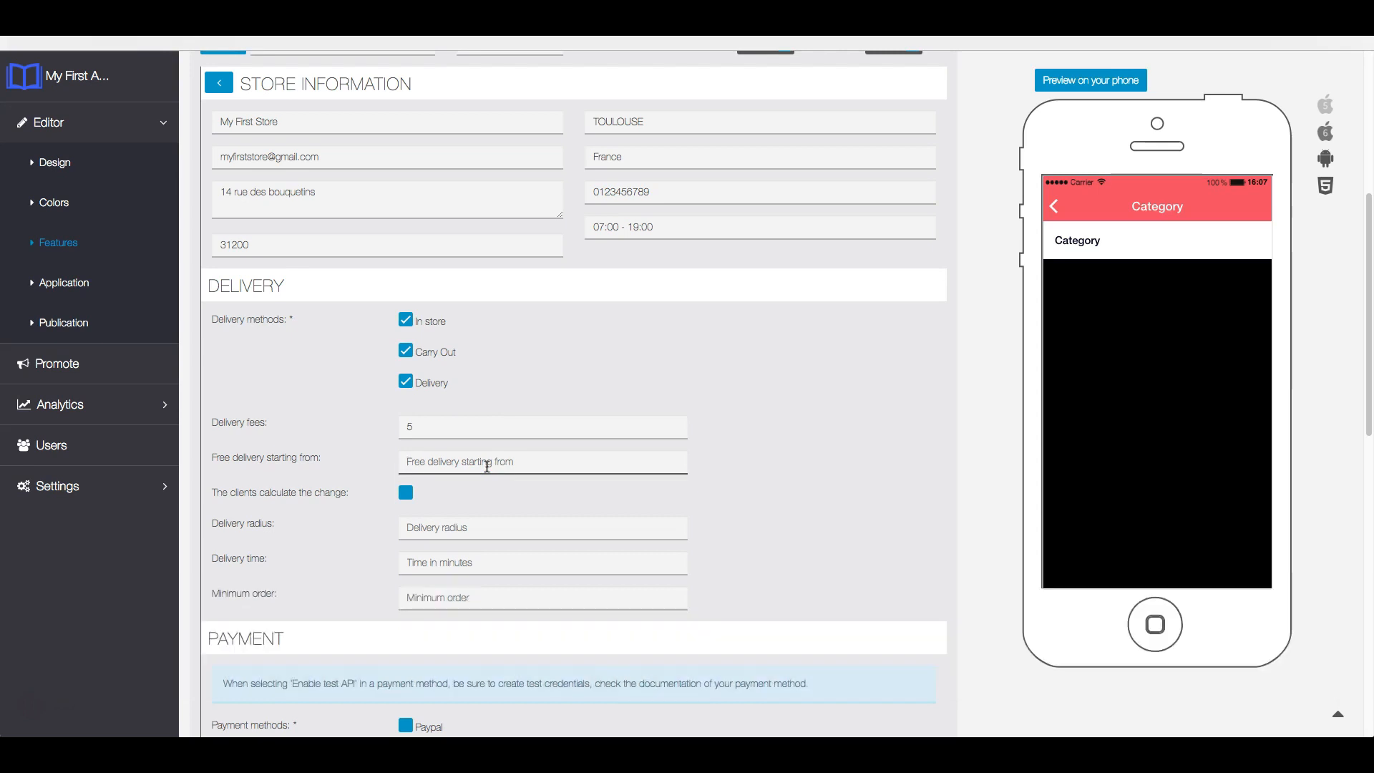
type("60")
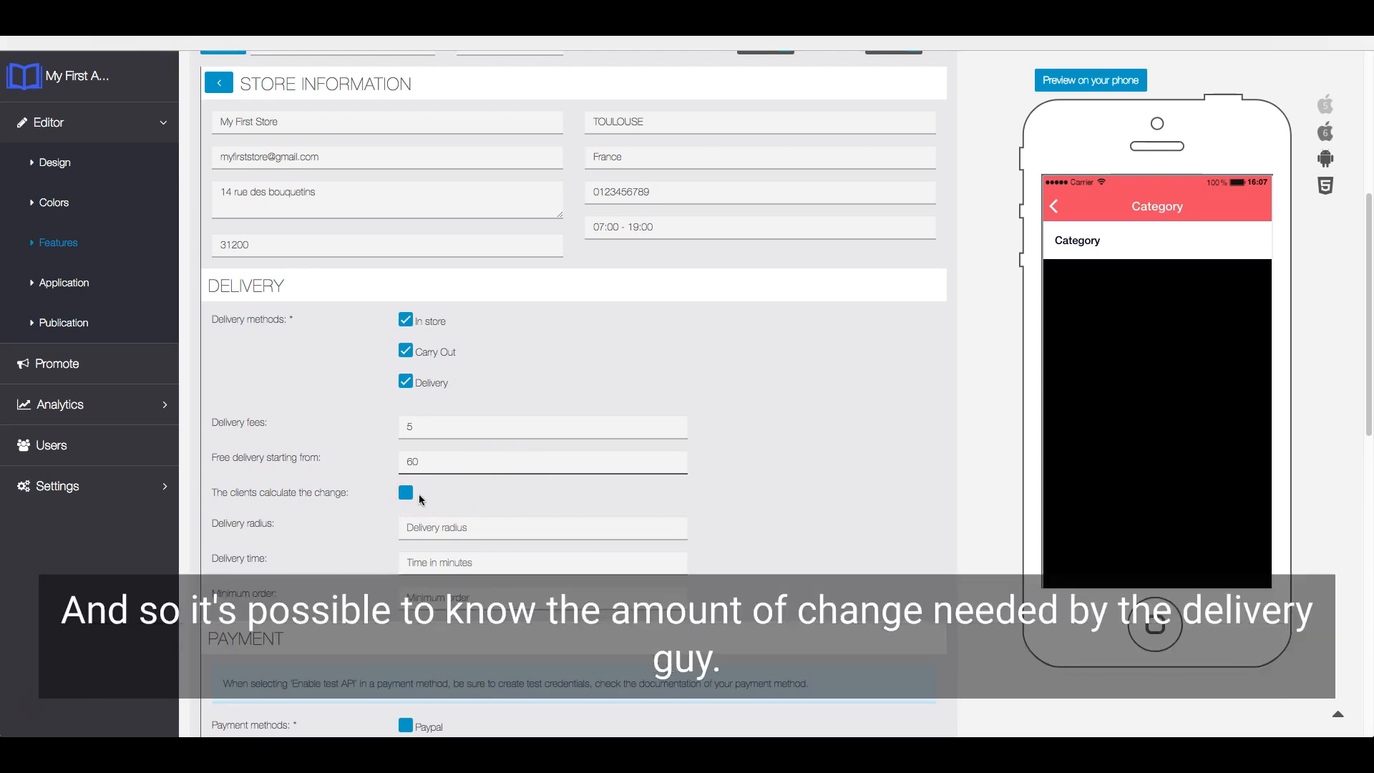
left_click(406, 496)
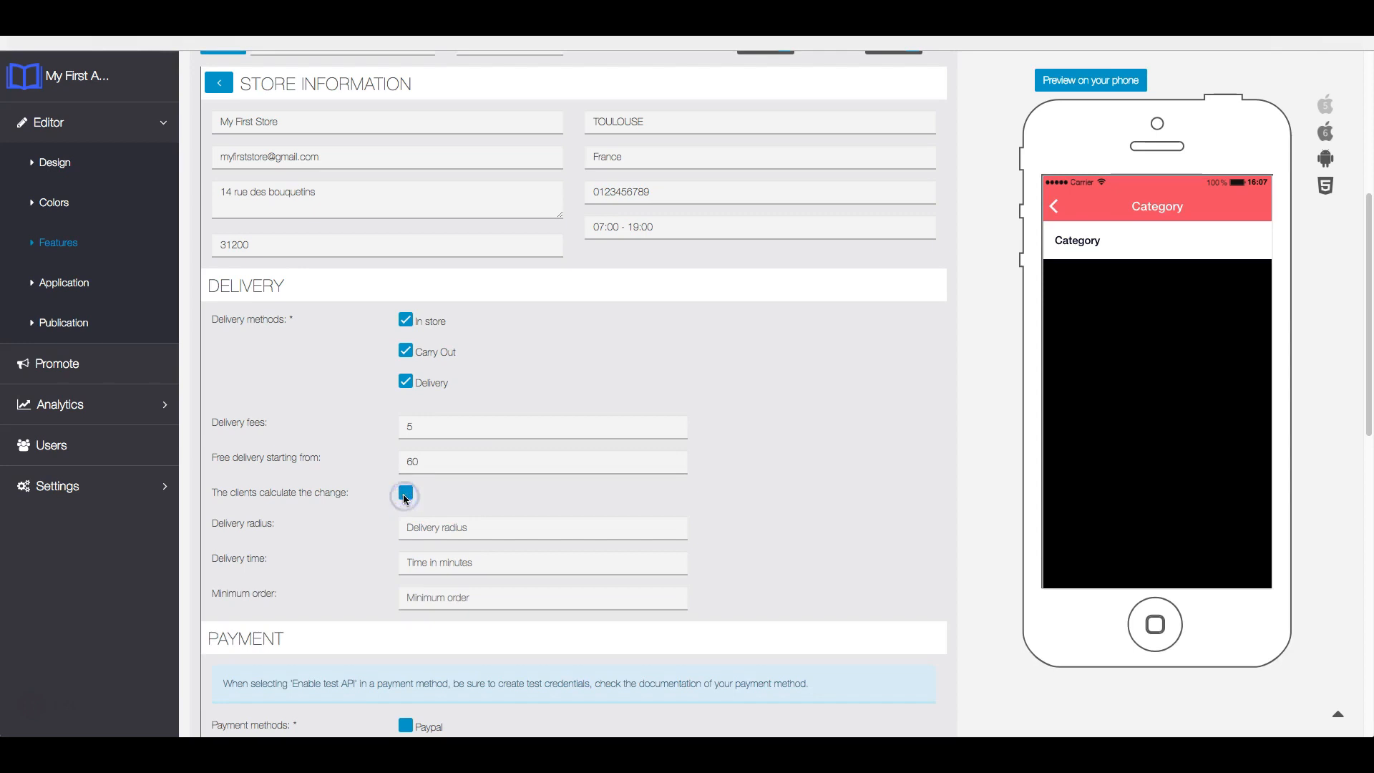
left_click(405, 494)
- Set the delivery radius to 30, the delivery time to 15-45 minutes and the minimum order to 10
left_click(461, 521)
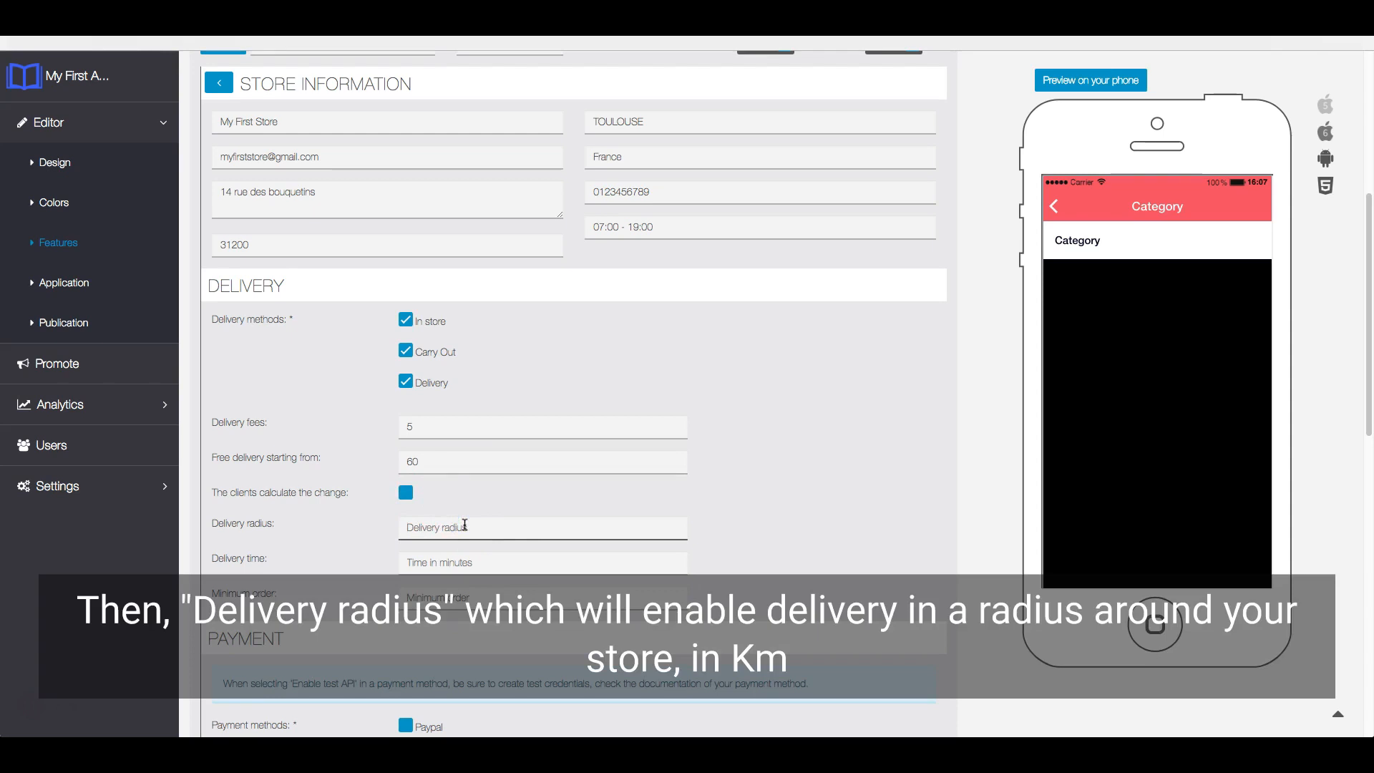
type("30")
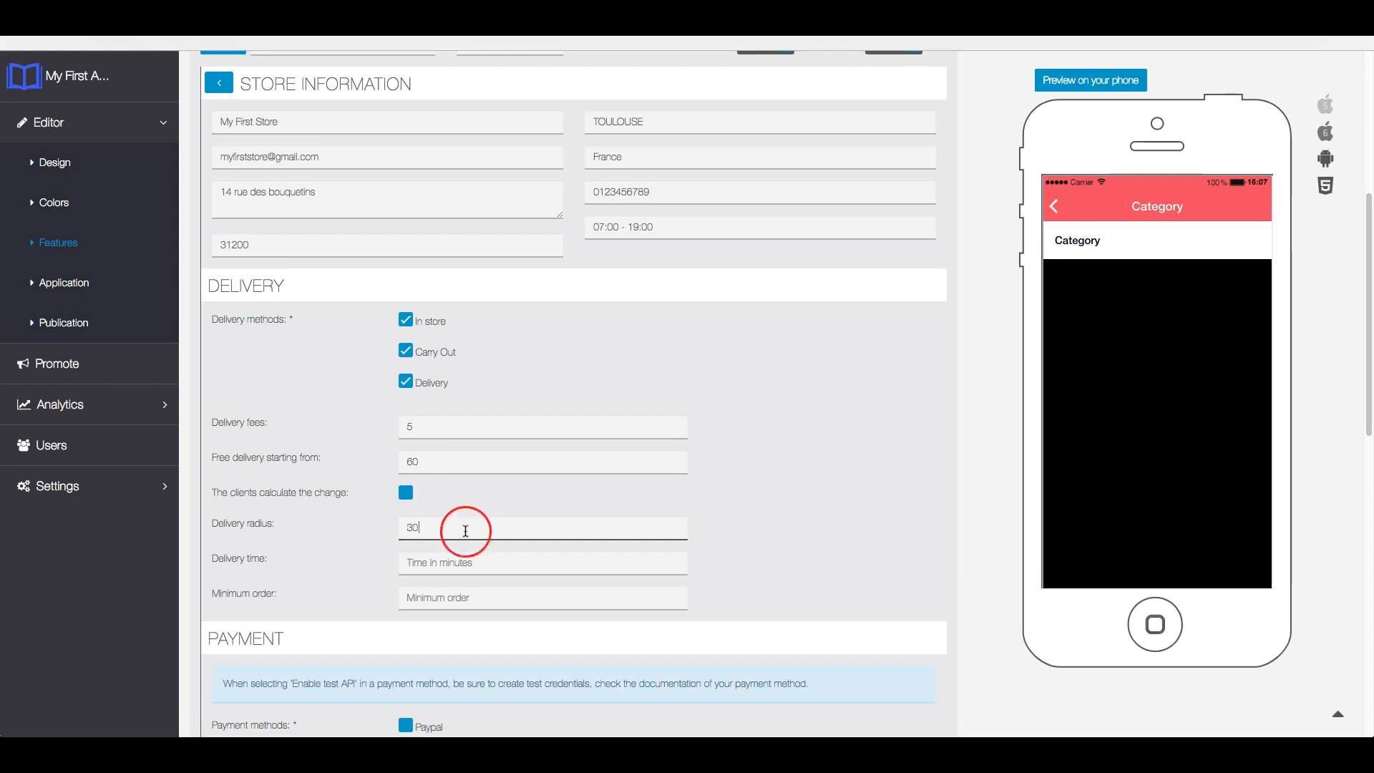
left_click(469, 562)
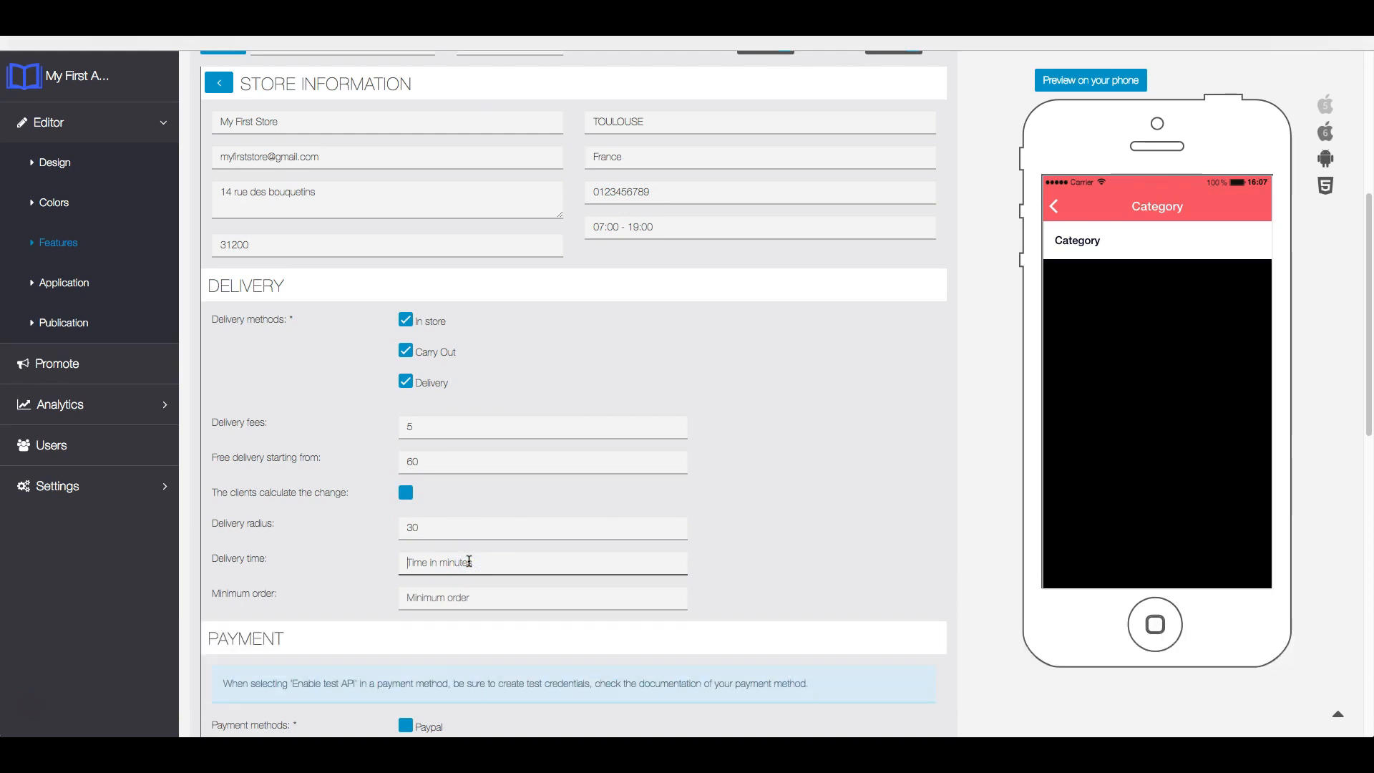
type("15-45")
left_click(486, 591)
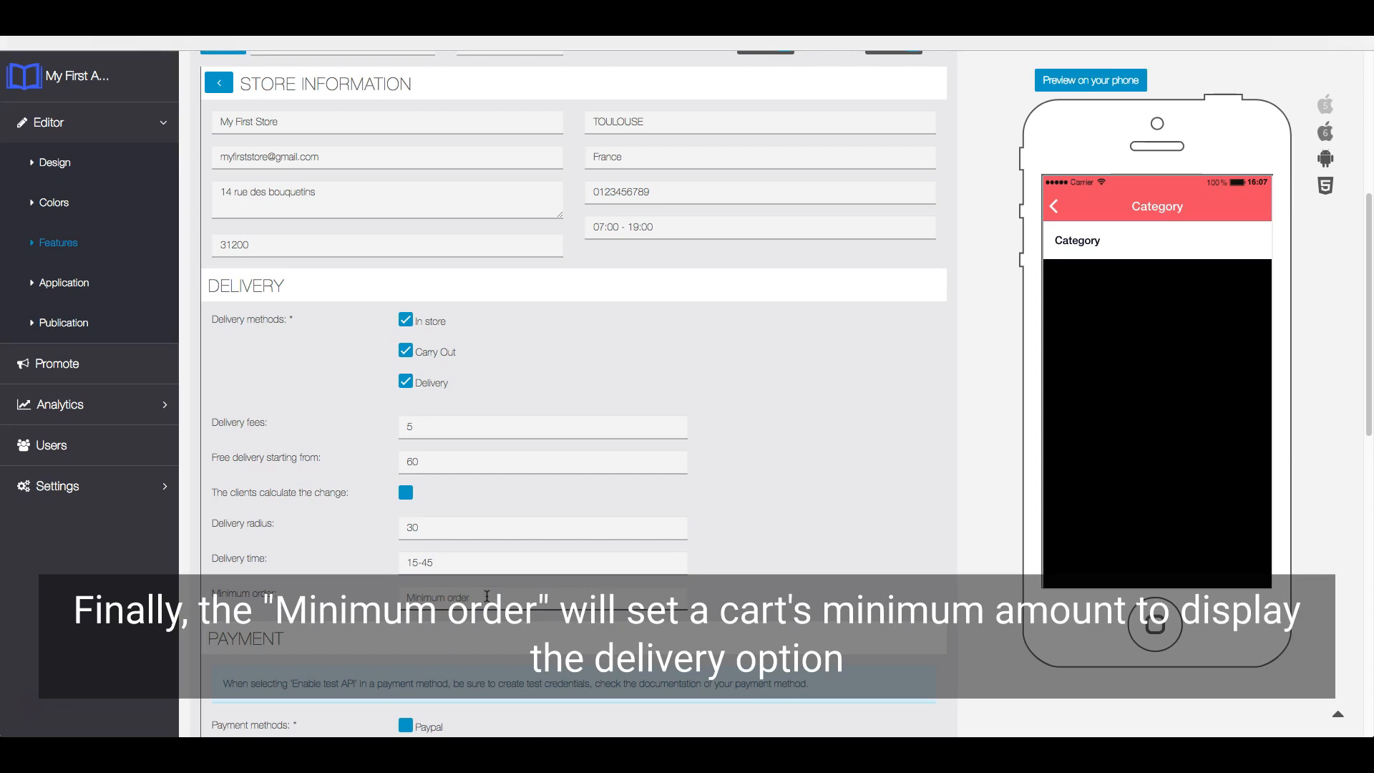
type("10")
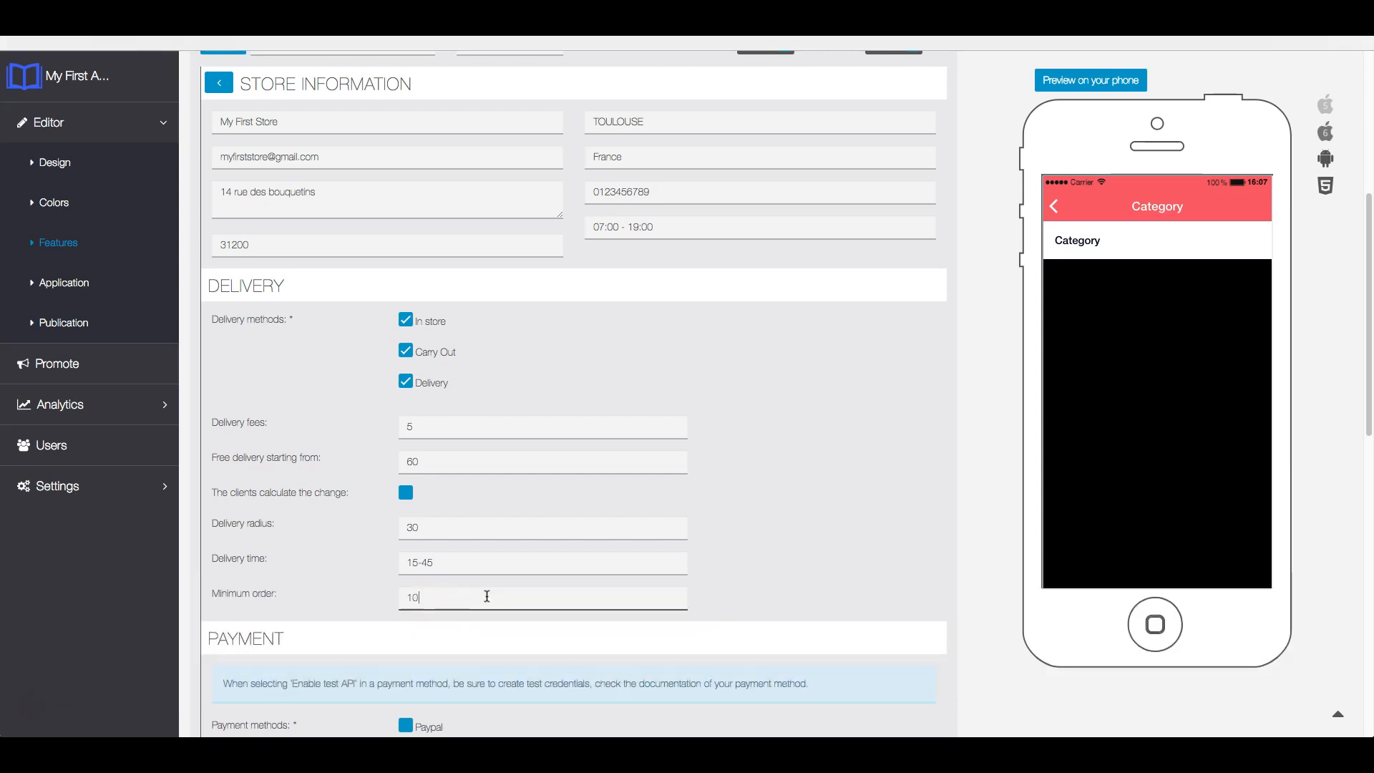
left_click(780, 598)
scroll(727, 582, "down", 2)
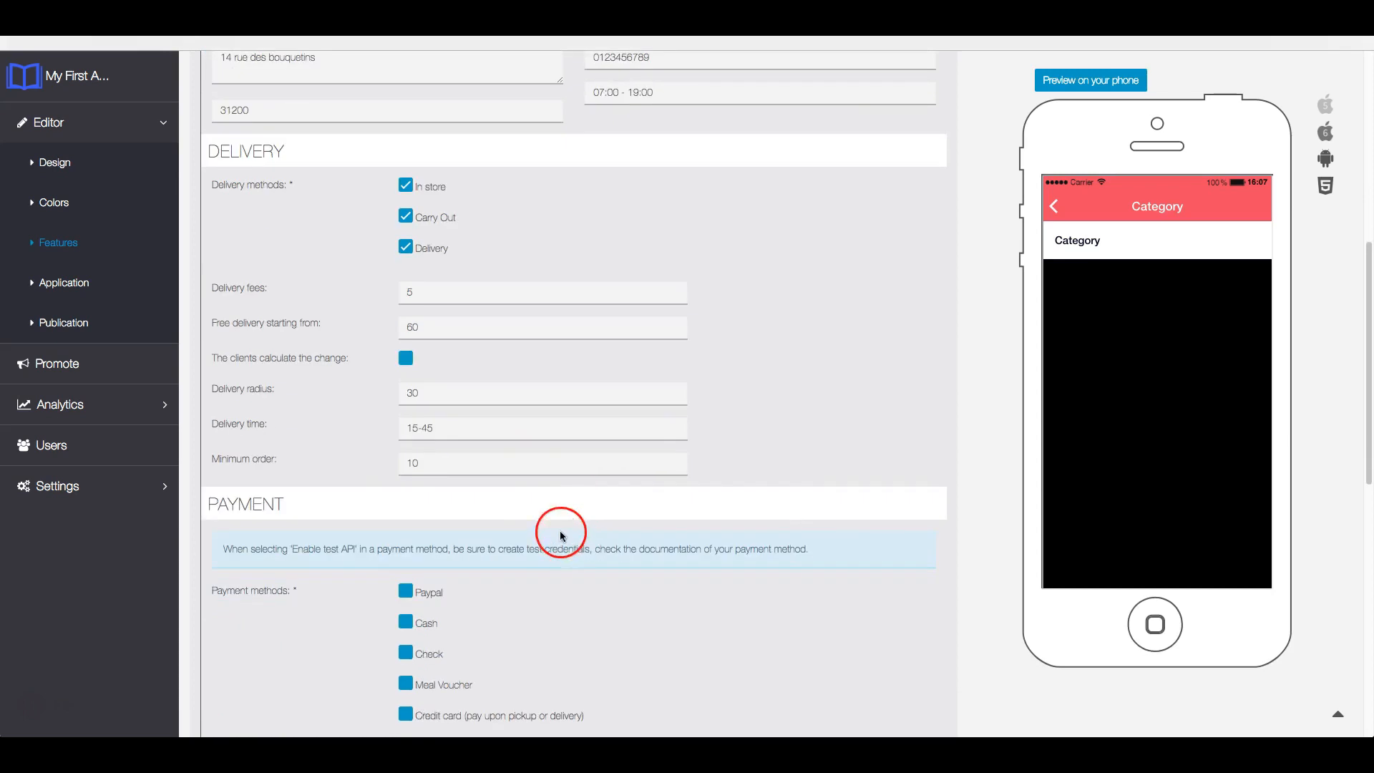
left_click(509, 510)
scroll(506, 507, "down", 3)
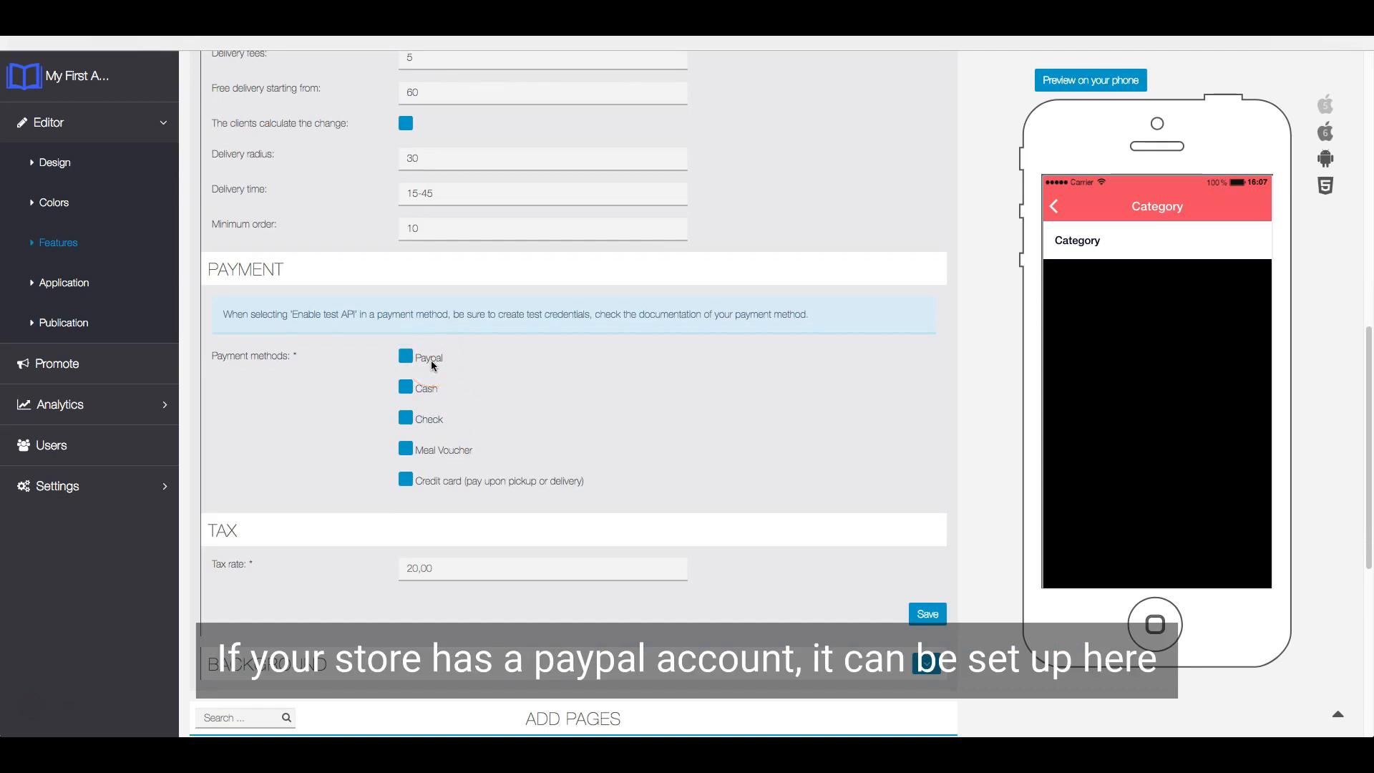
left_click(422, 360)
left_click(471, 372)
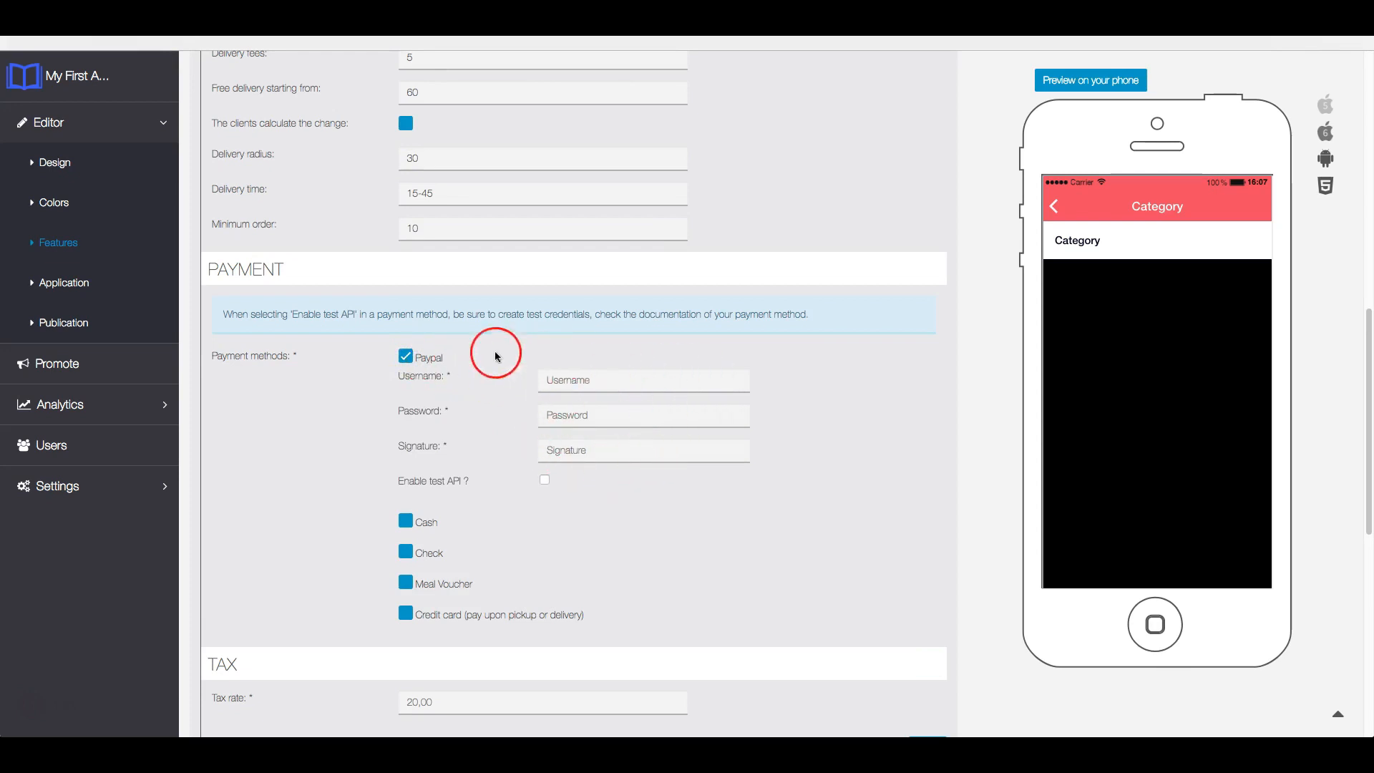
left_click(406, 356)
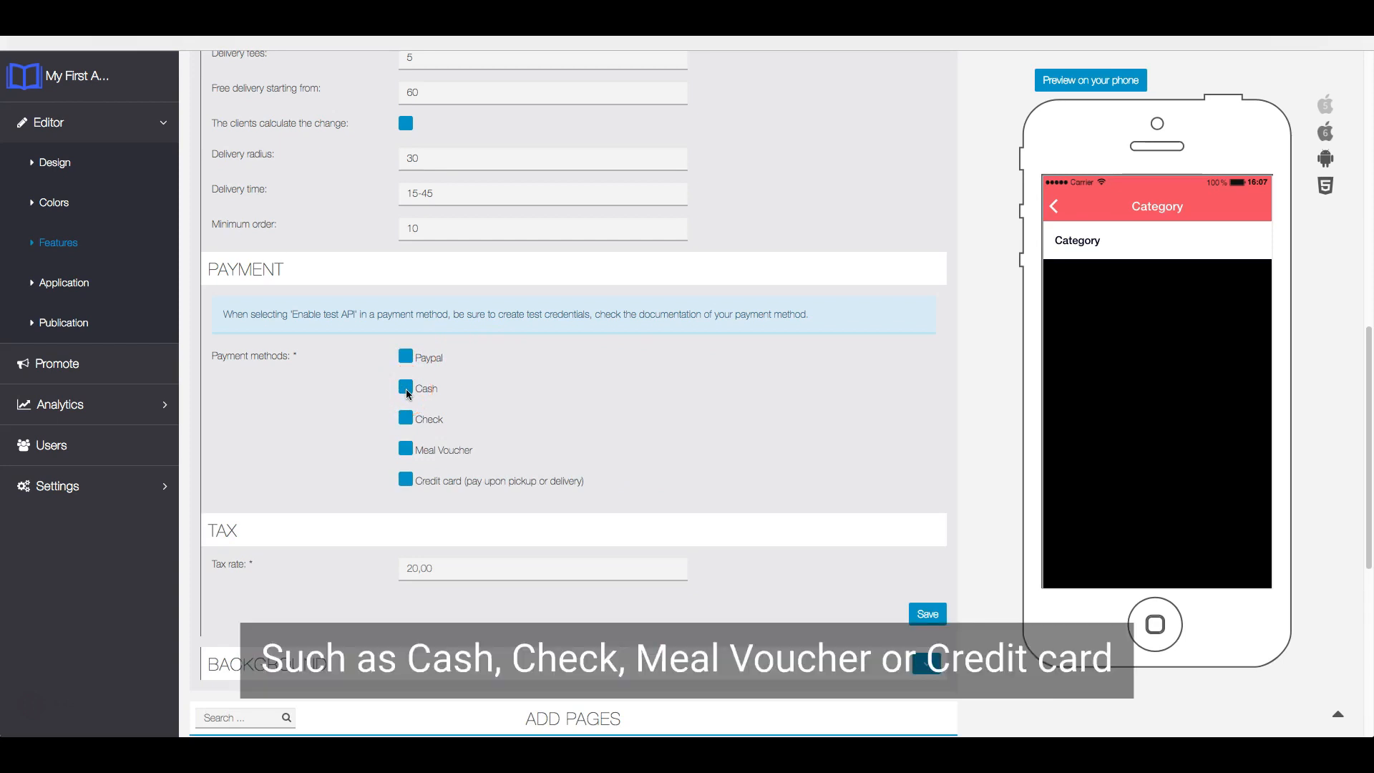
- Enable Cash, Check, Meal Voucher and Credit card (pay upon pickup or delivery) as payment methods
left_click(406, 390)
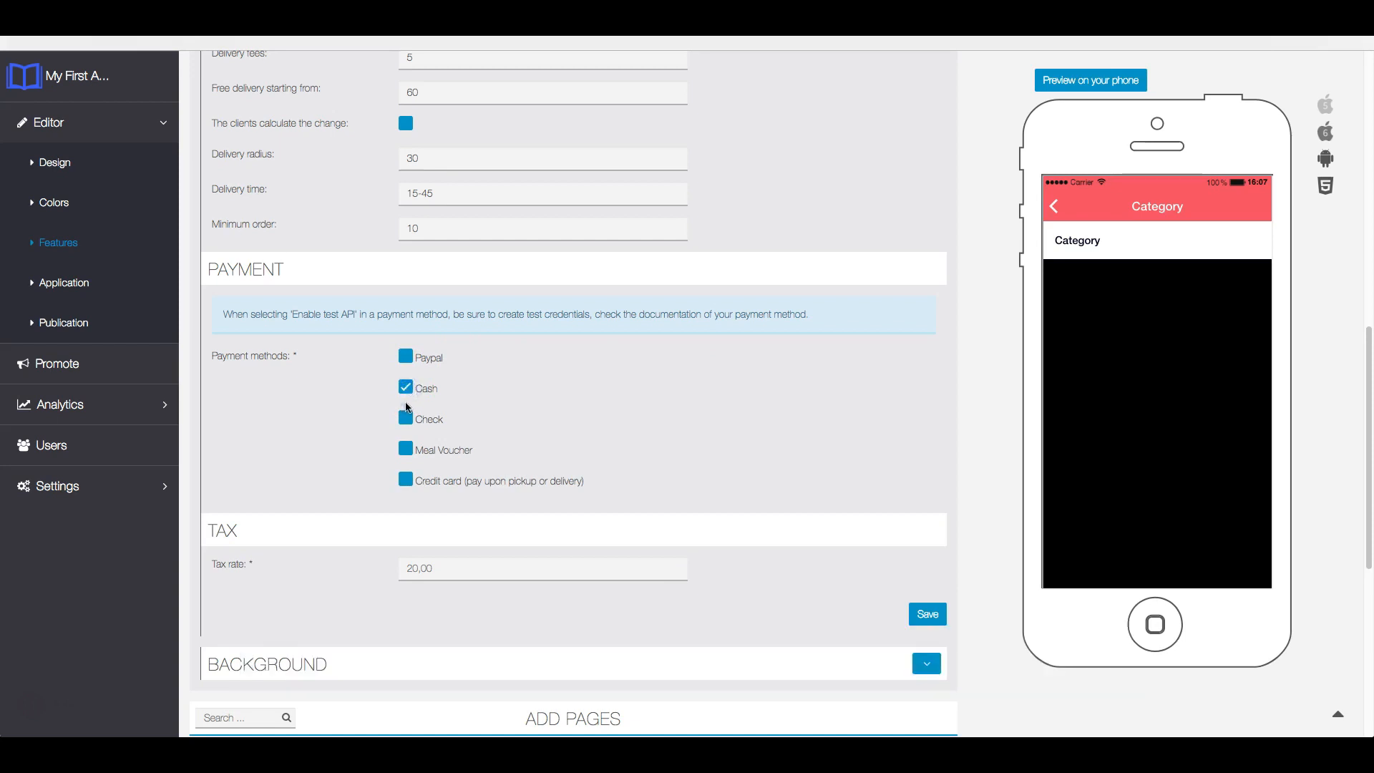
left_click(406, 418)
left_click(406, 450)
left_click(406, 480)
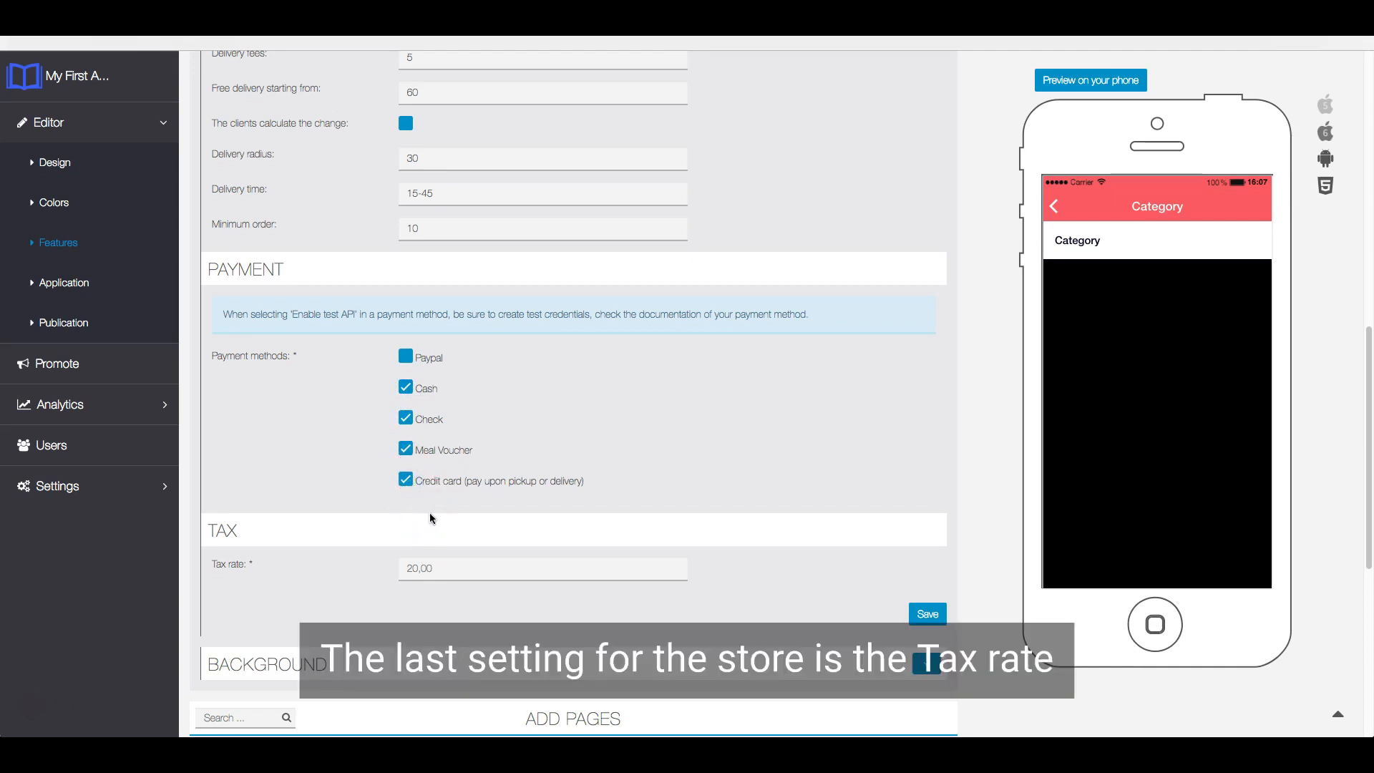
- Set the store's tax rate to 15 and save the store
left_click(450, 568)
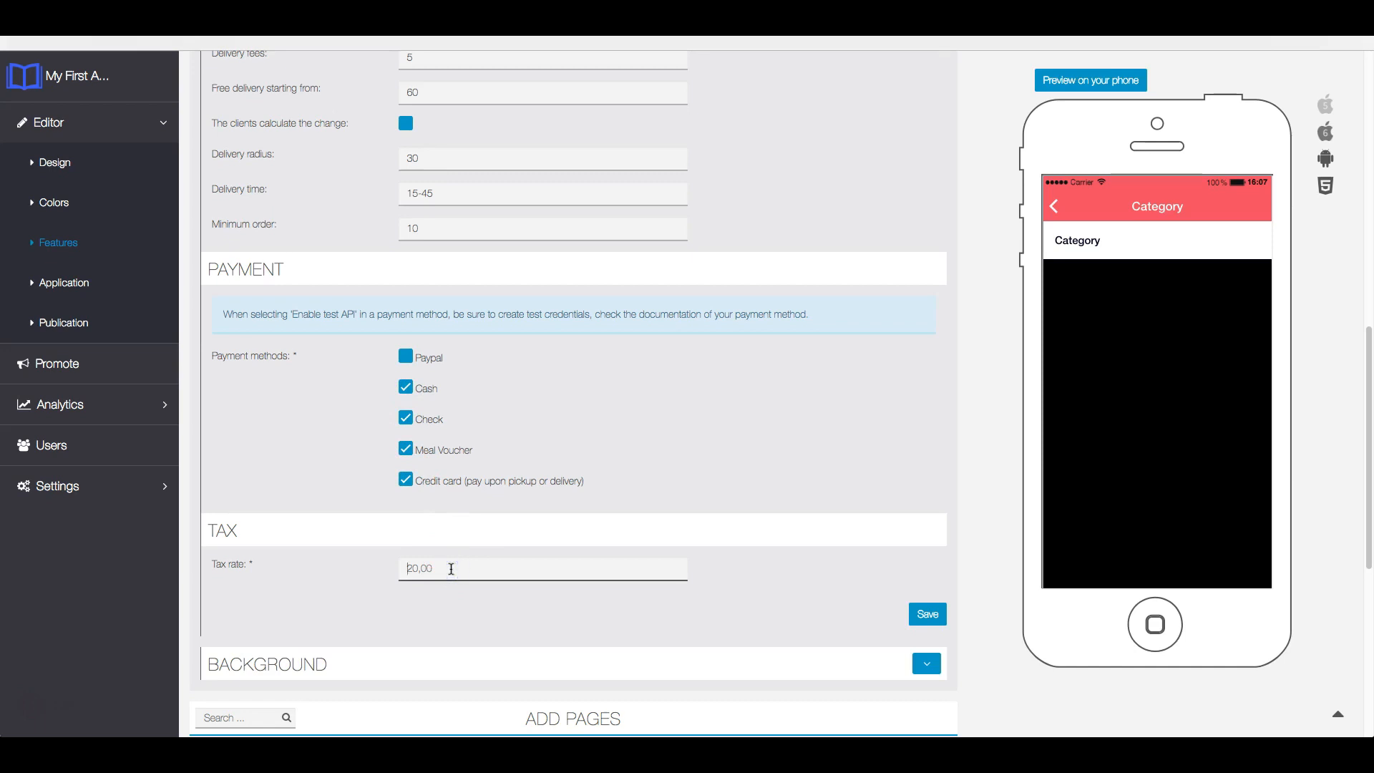
type("15")
left_click(757, 563)
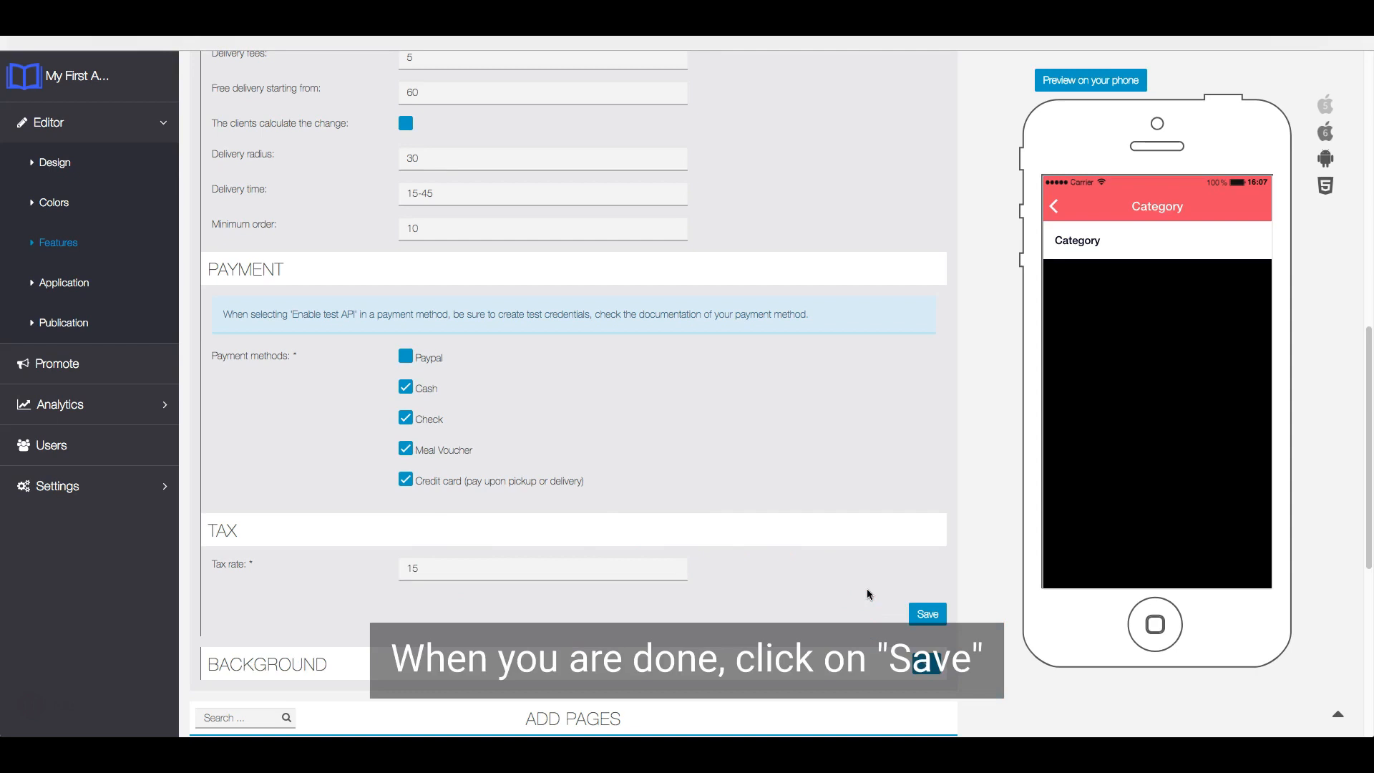
left_click(921, 616)
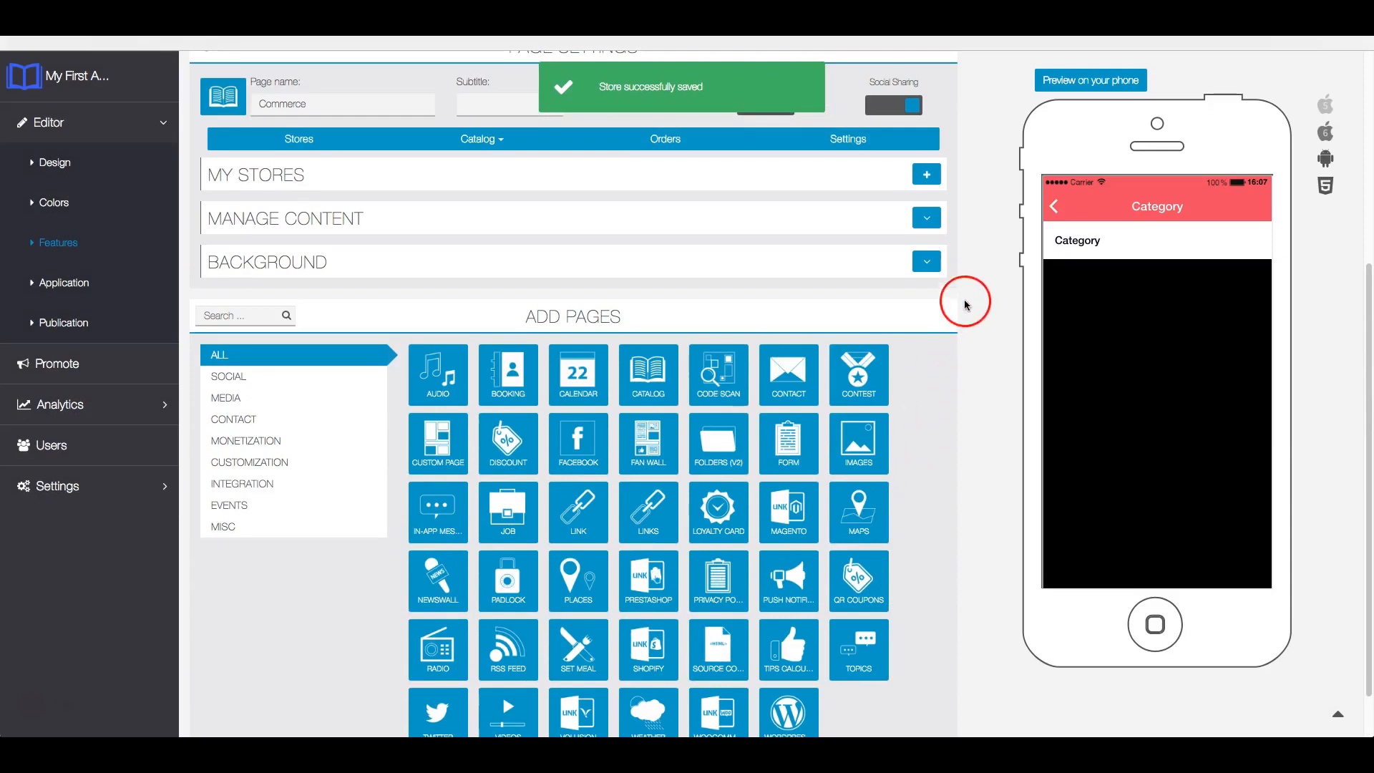
- Upload Background.jpg from the Pictures folder as the Commerce page's portrait background and save it
left_click(930, 265)
left_click(685, 320)
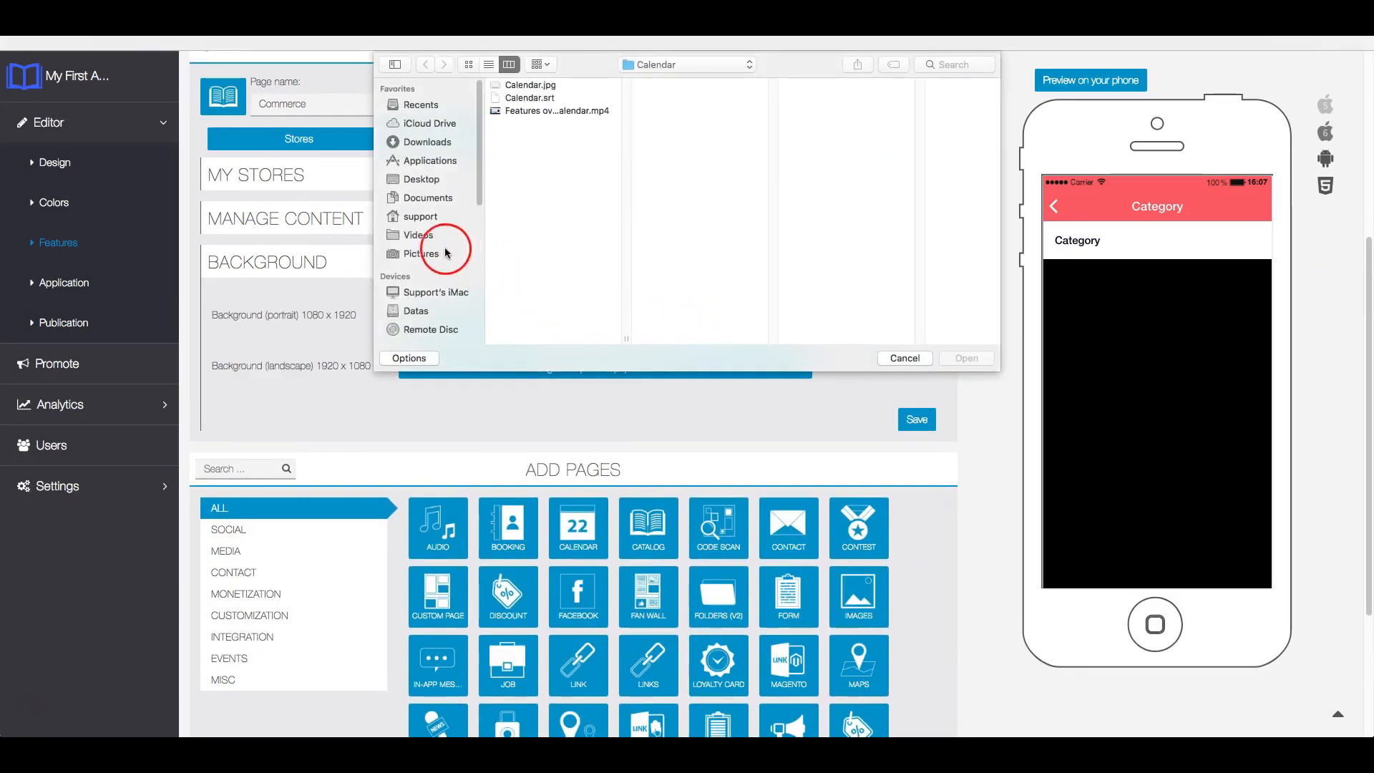
left_click(445, 253)
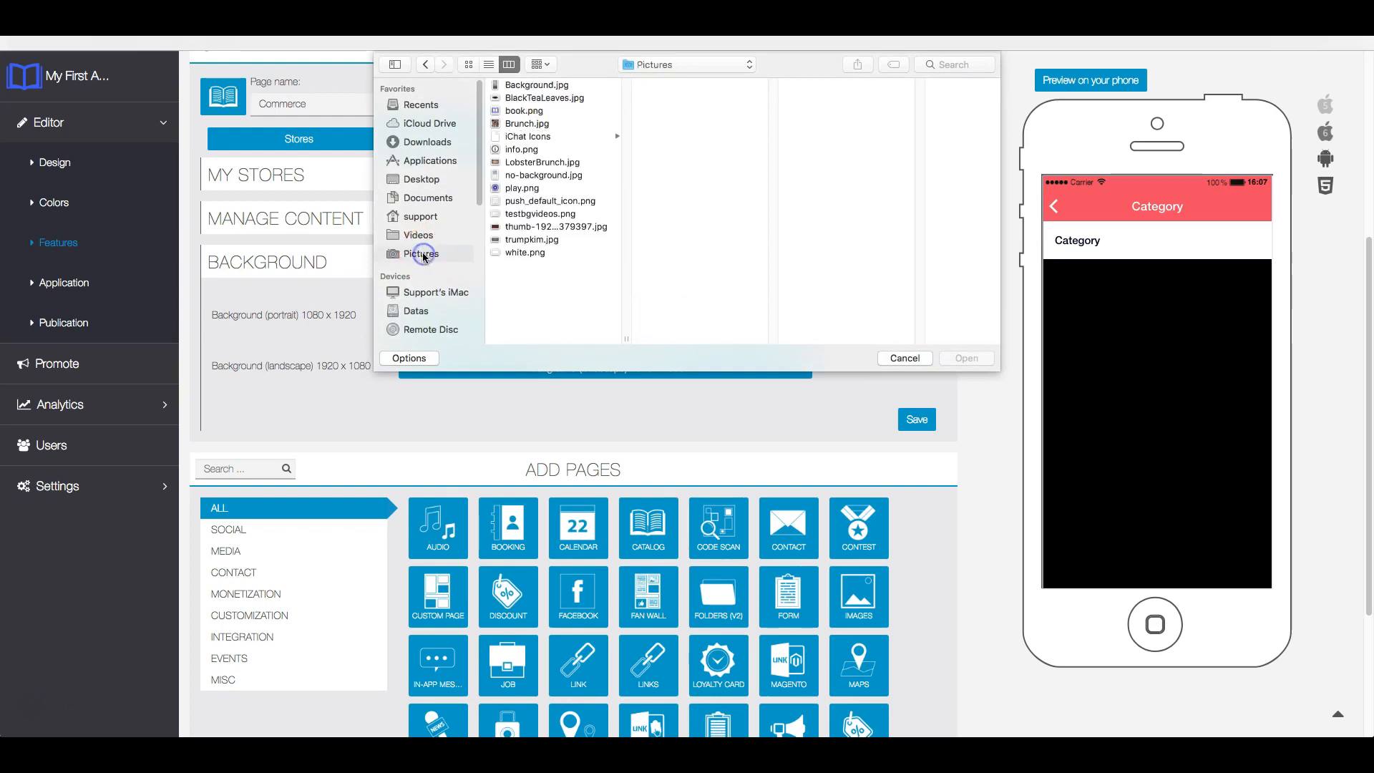
left_click(555, 86)
left_click(968, 358)
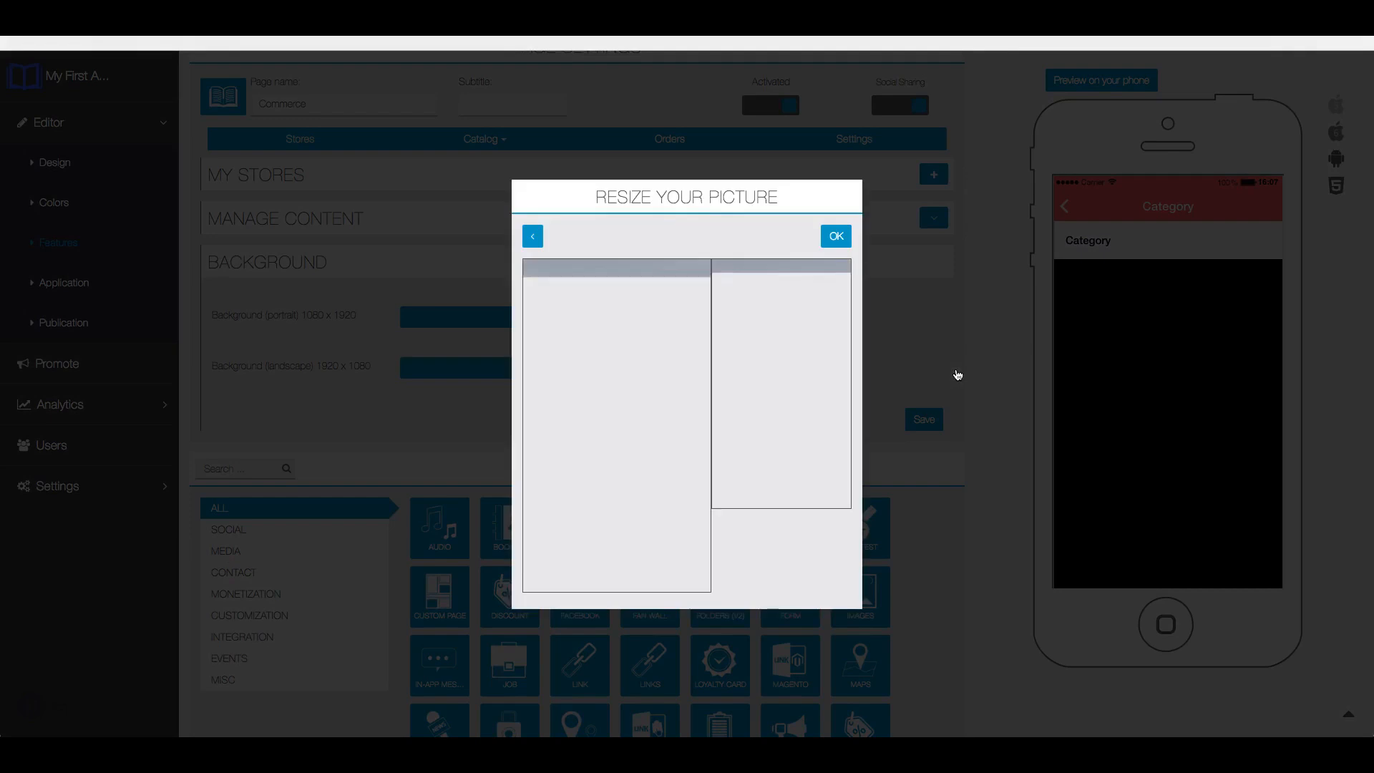
left_click(839, 237)
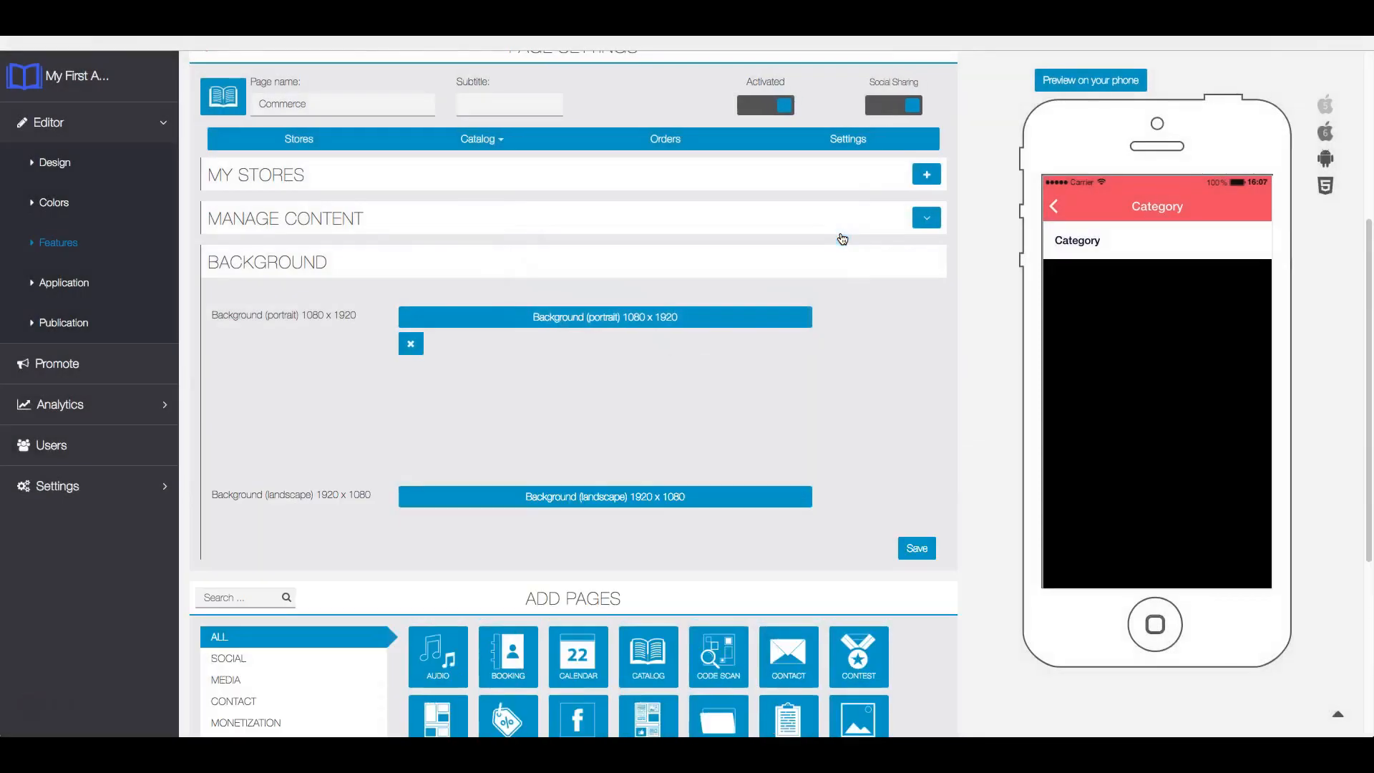
left_click(922, 549)
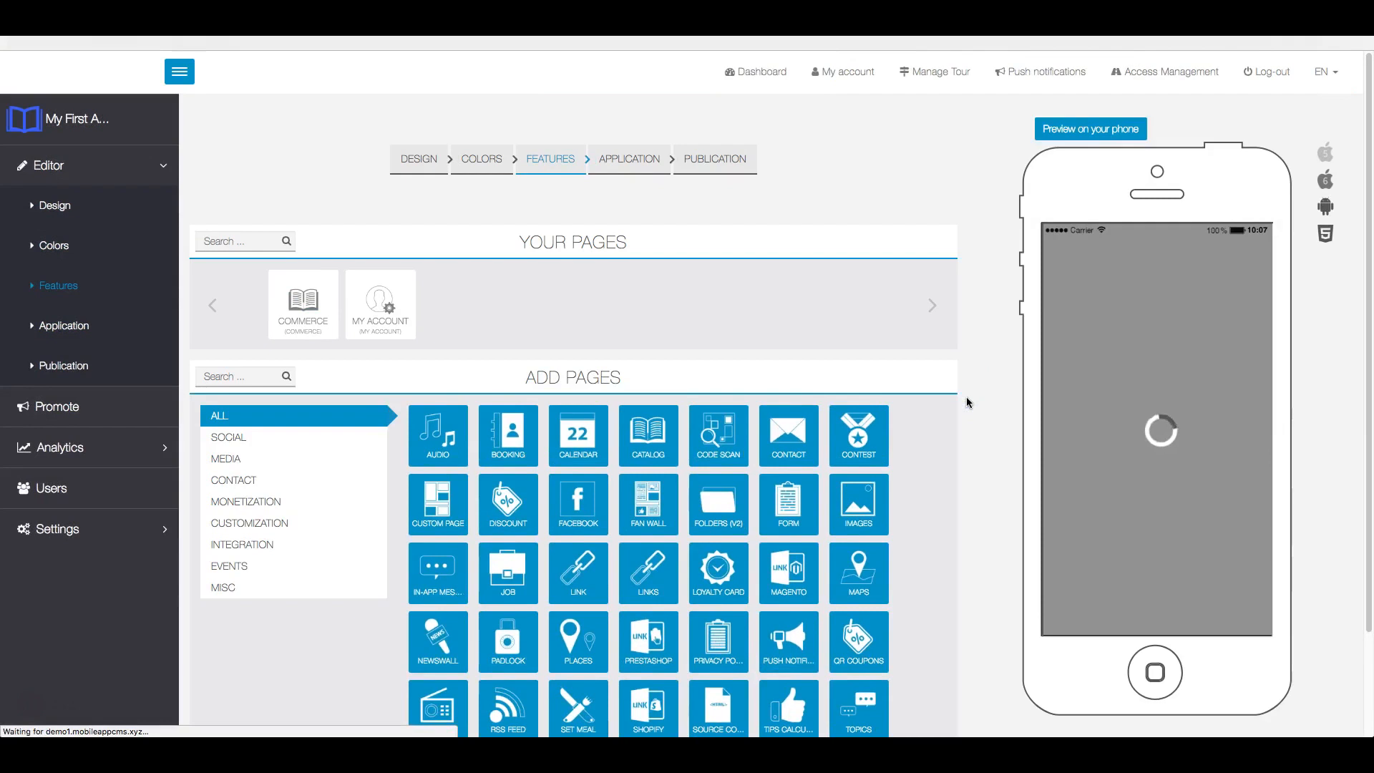
- Block the site's request to store files on the device and reopen the Commerce page's settings
left_click(894, 382)
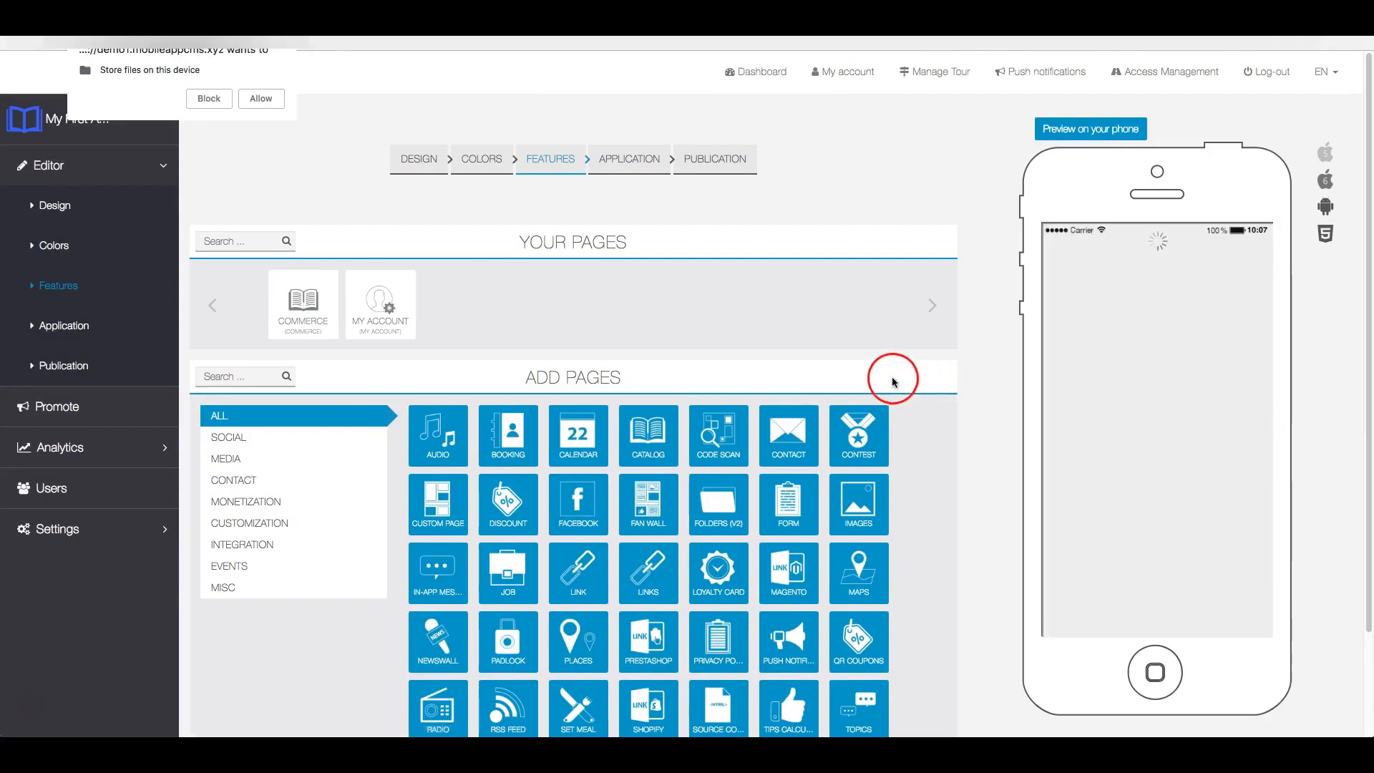
left_click(201, 99)
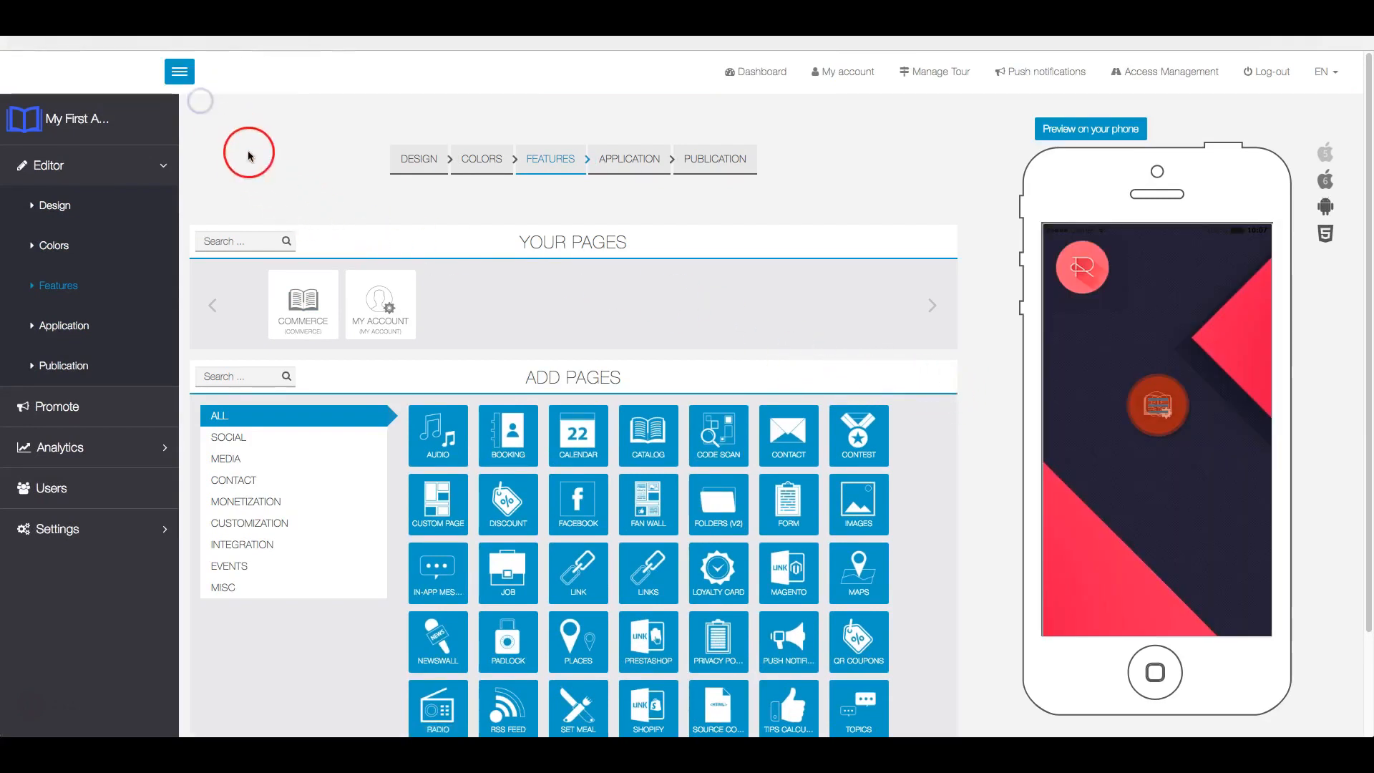
left_click(302, 294)
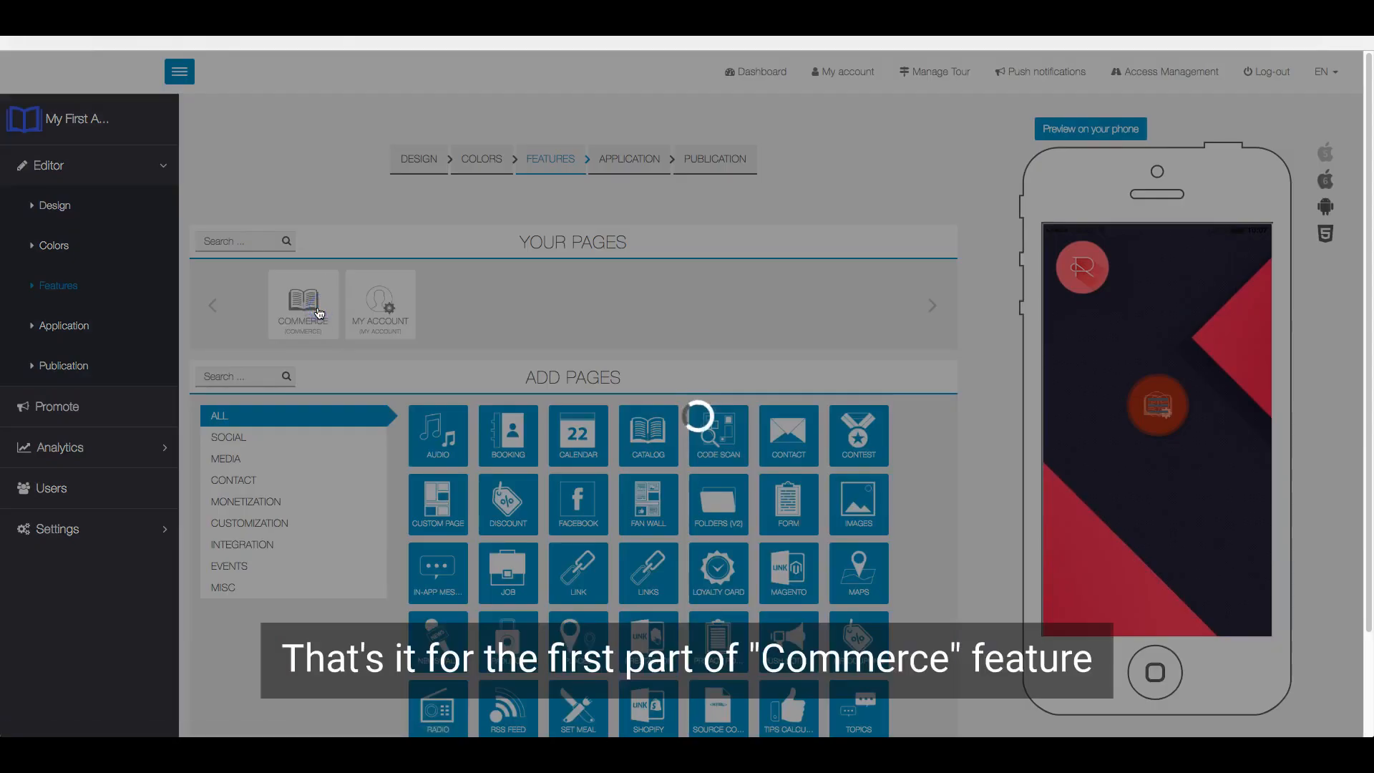
left_click(494, 236)
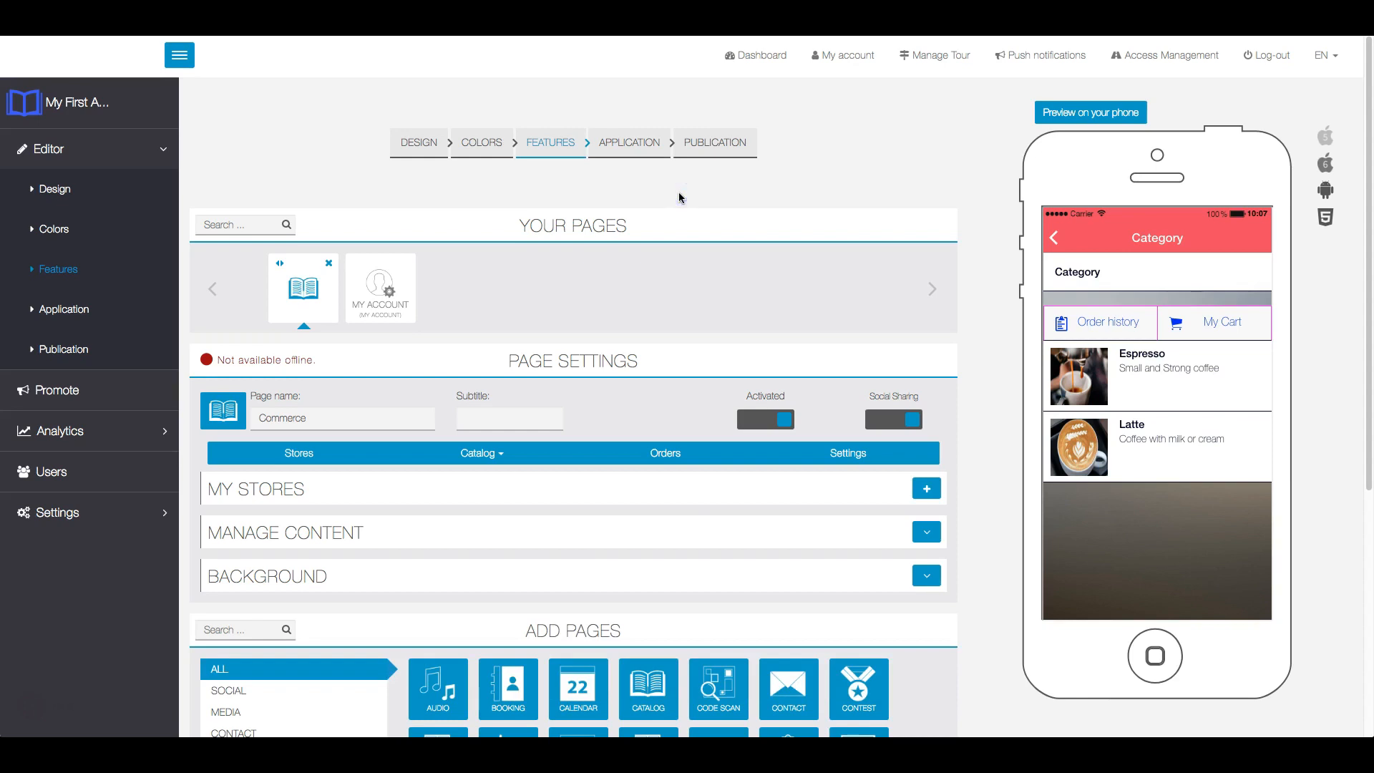
- Add a catalog category titled "Iced Coffee" with the subtitle "Espresso or Latte with Ice"
scroll(642, 282, "down", 1)
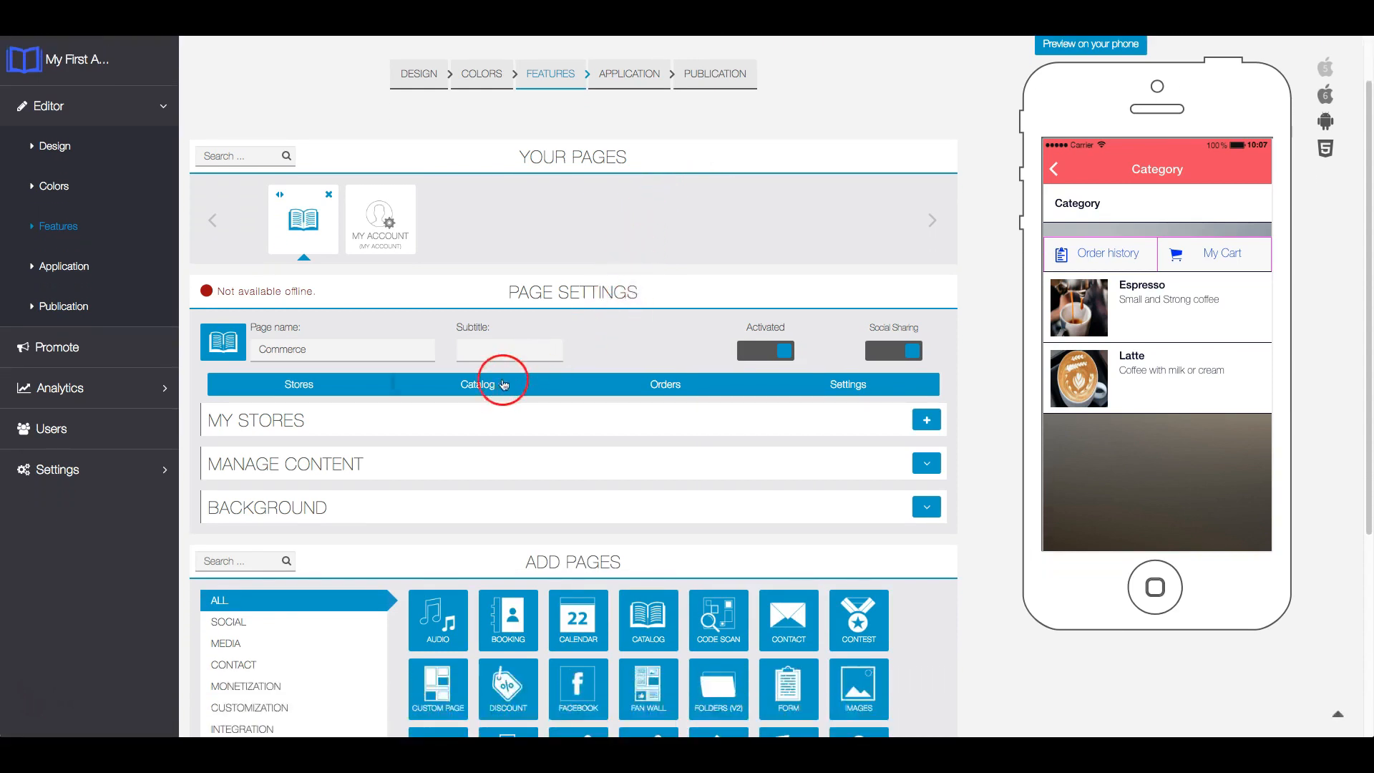
left_click(490, 388)
left_click(482, 406)
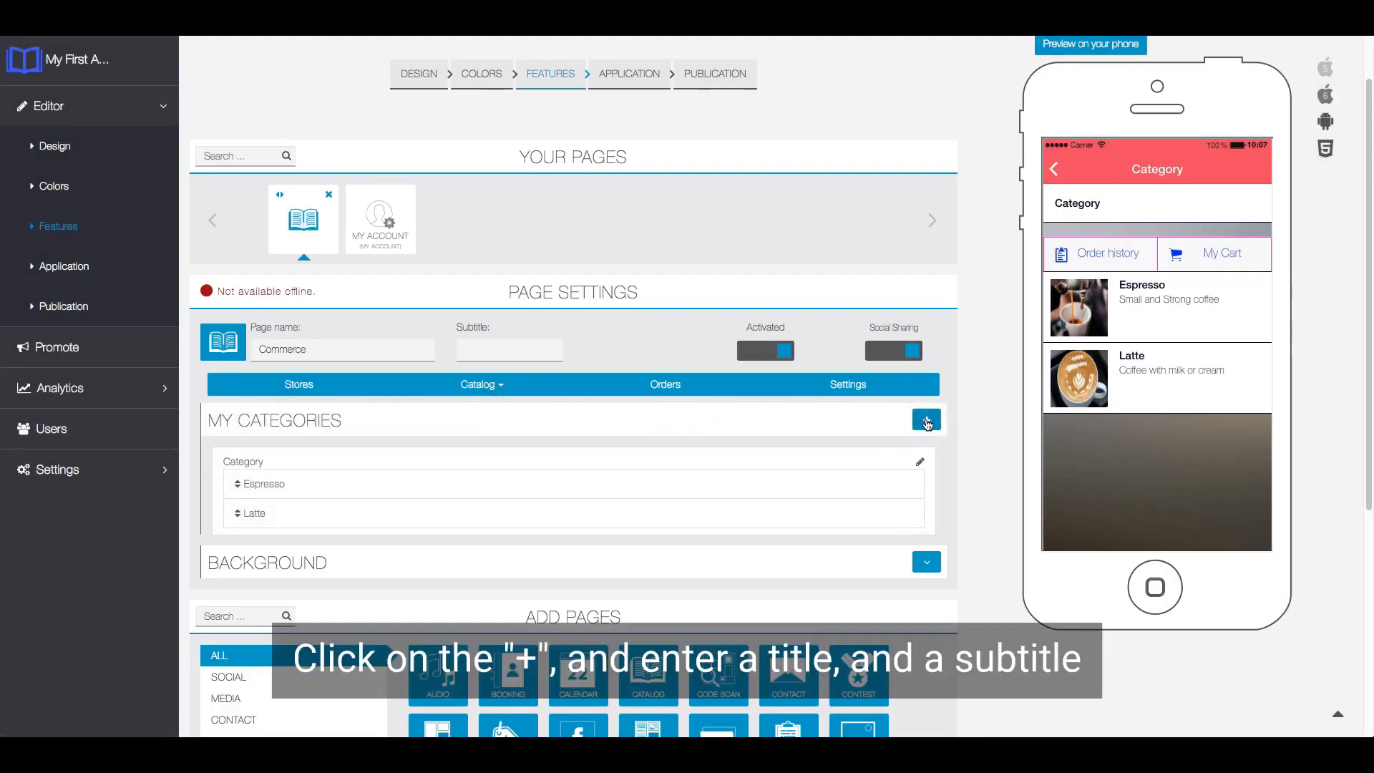
left_click(927, 422)
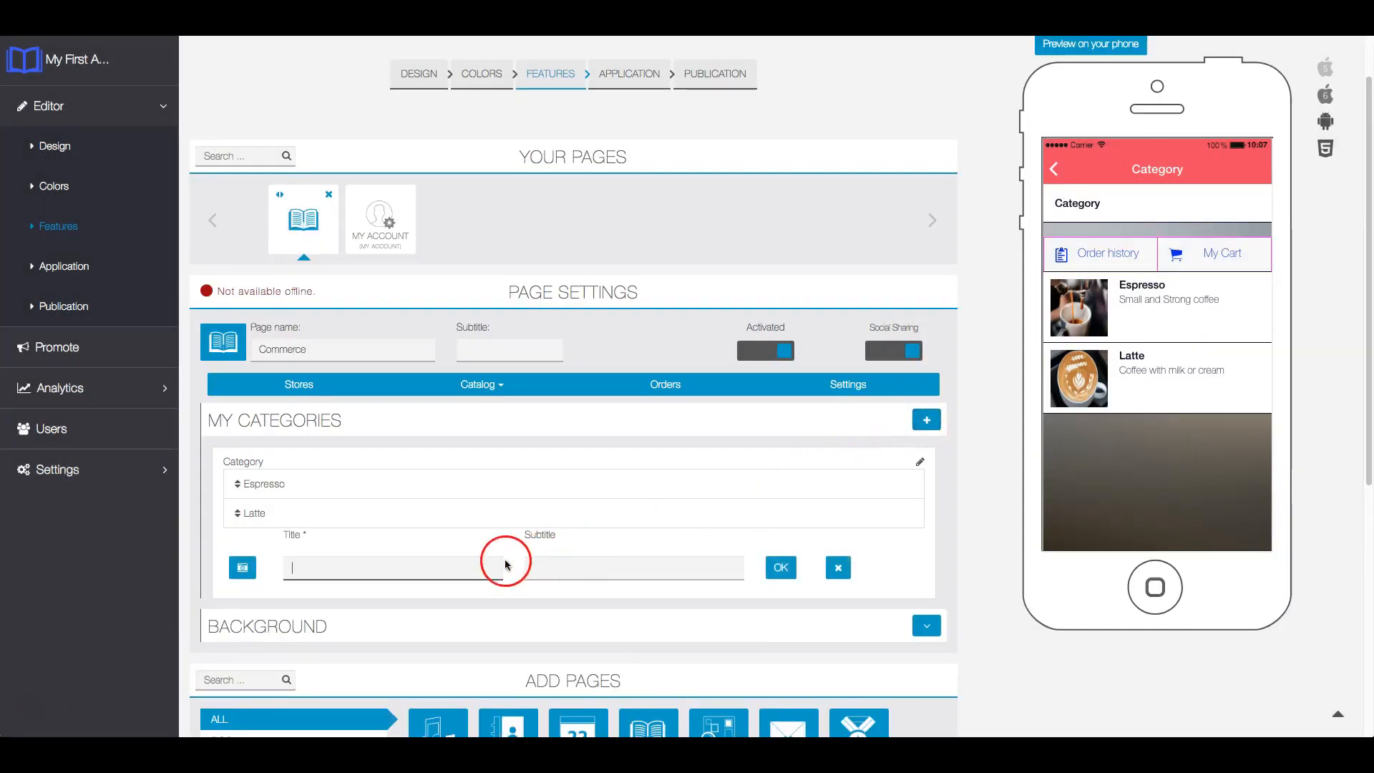
type("Iced Coffee")
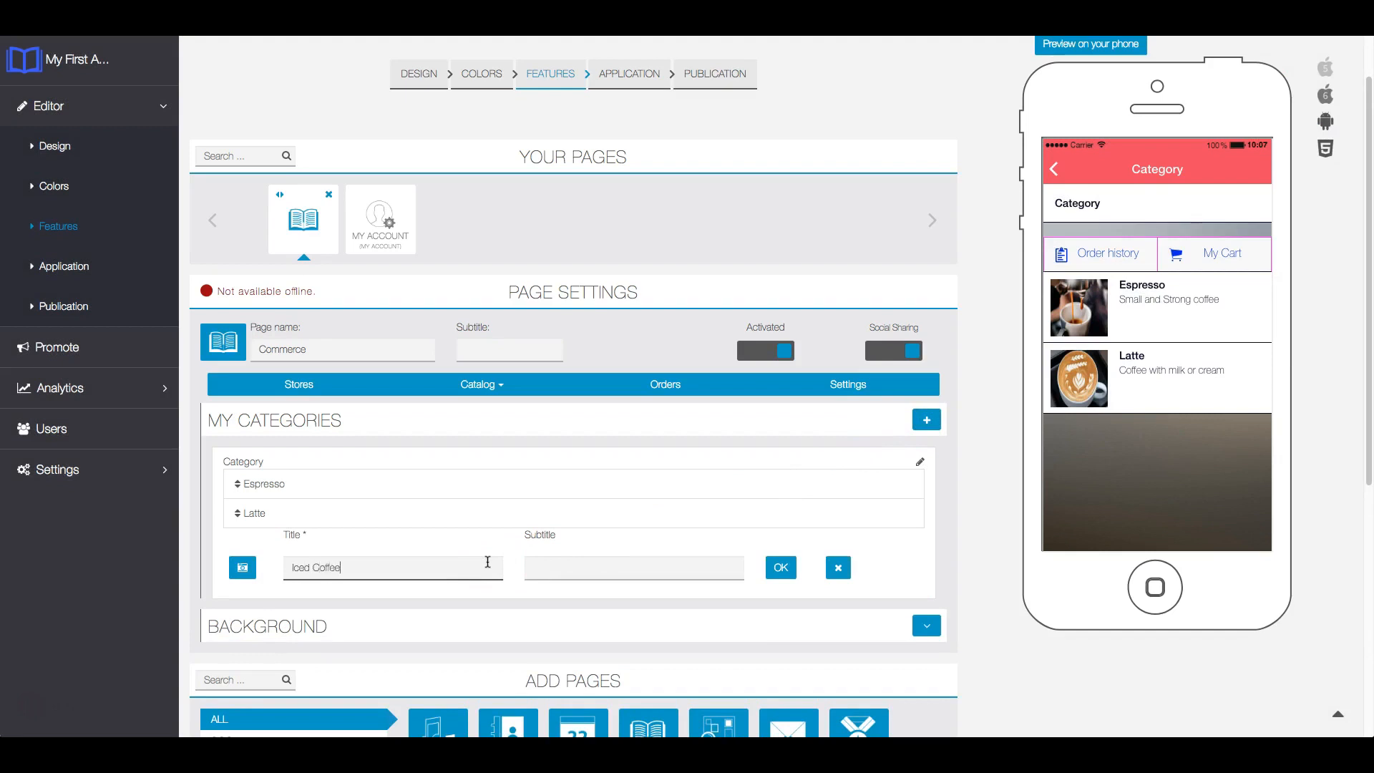
key("Tab")
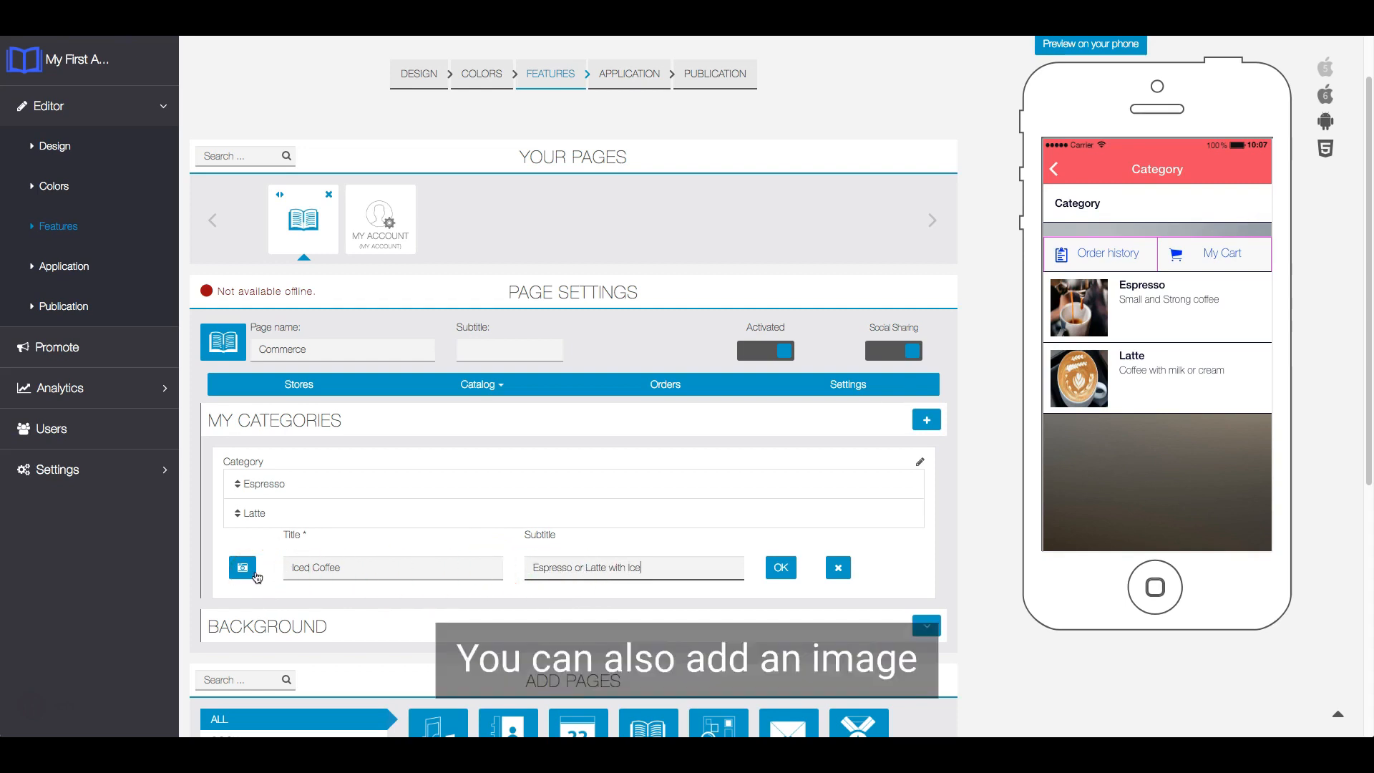
- Use icedcoffee.jpg from the Commerce folder in Pictures as the new category's image and save the category
left_click(257, 573)
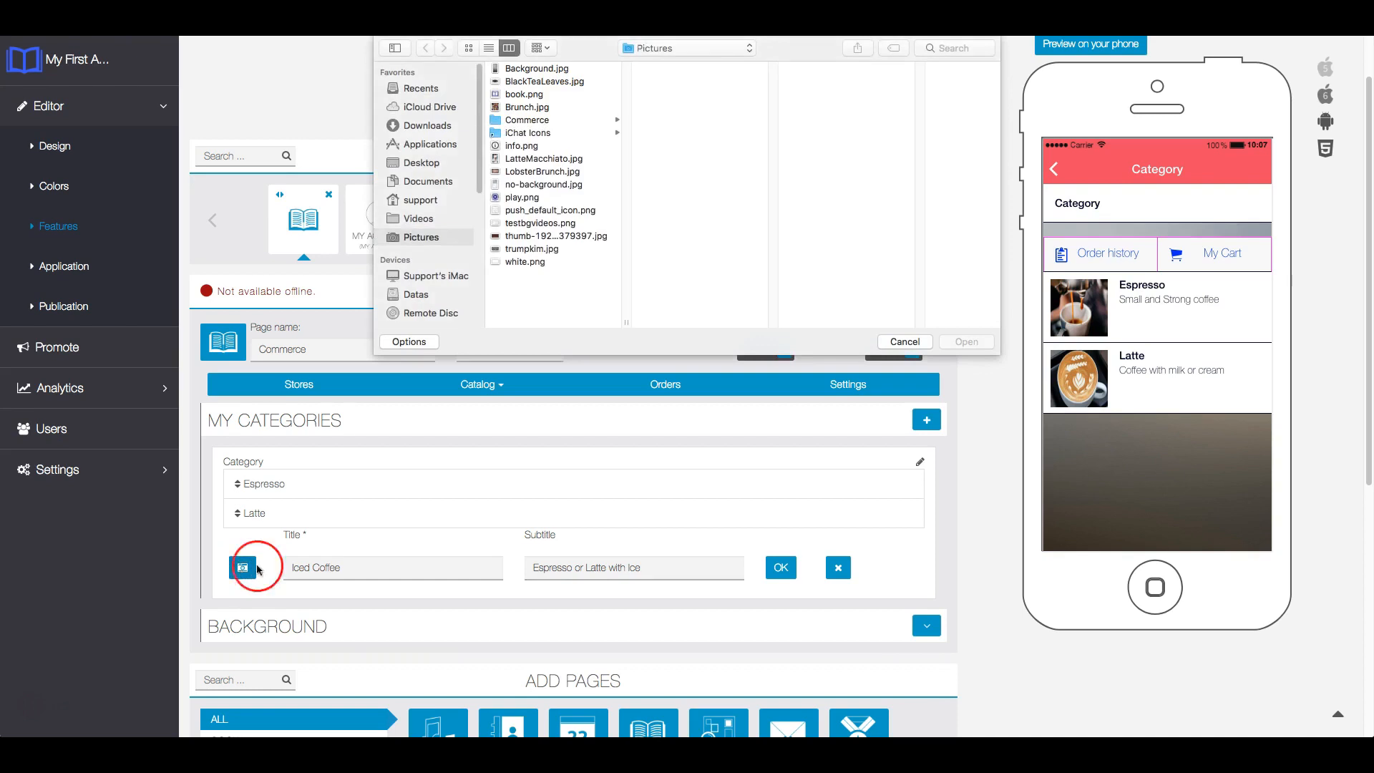
left_click(585, 119)
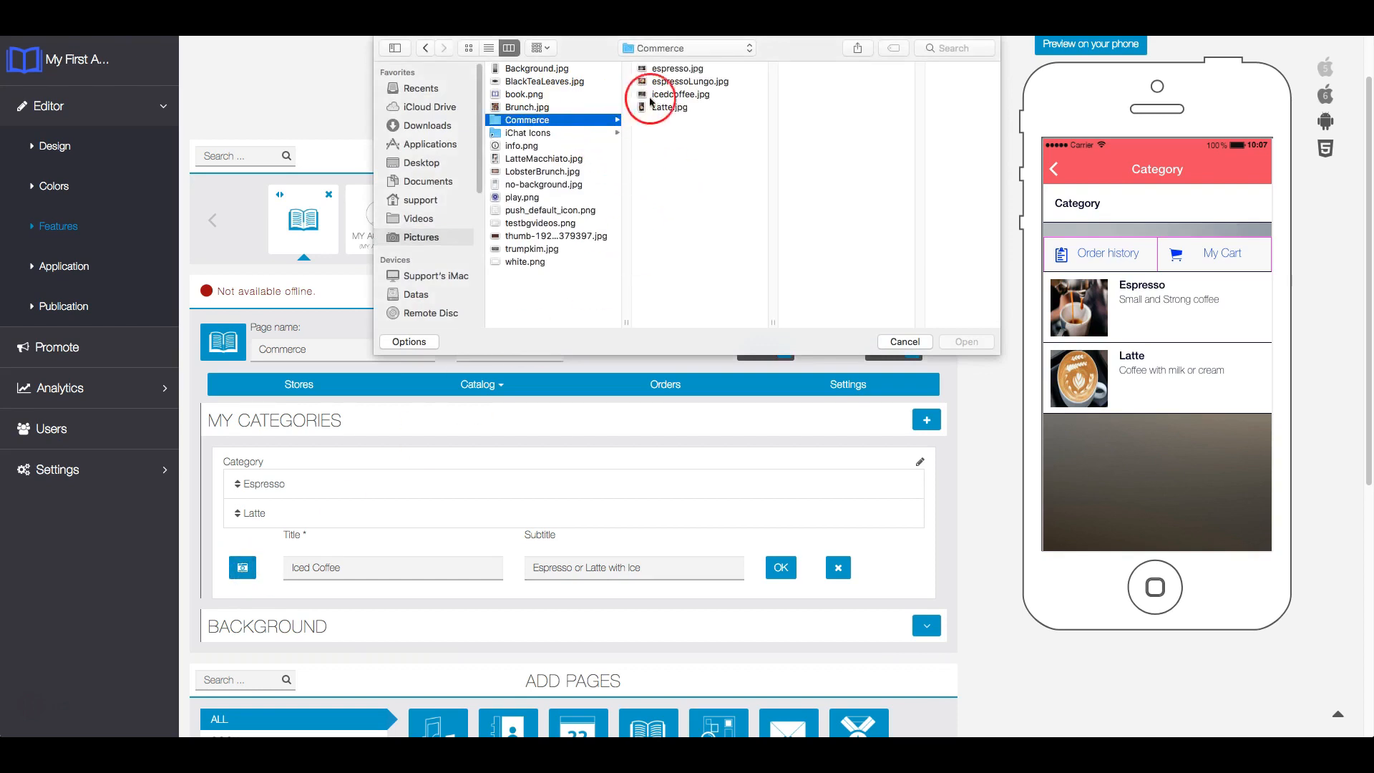
left_click(677, 94)
left_click(968, 341)
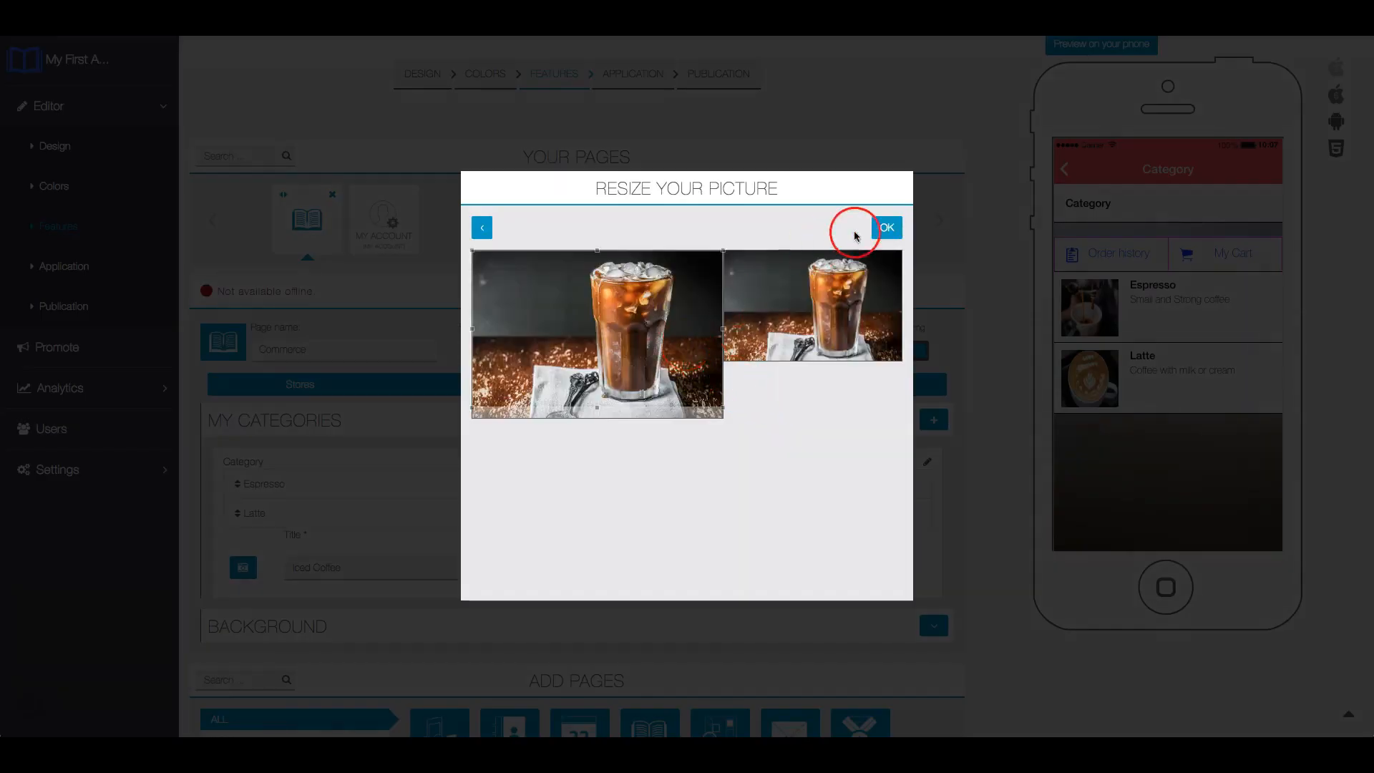
left_click_drag(698, 290, 698, 292)
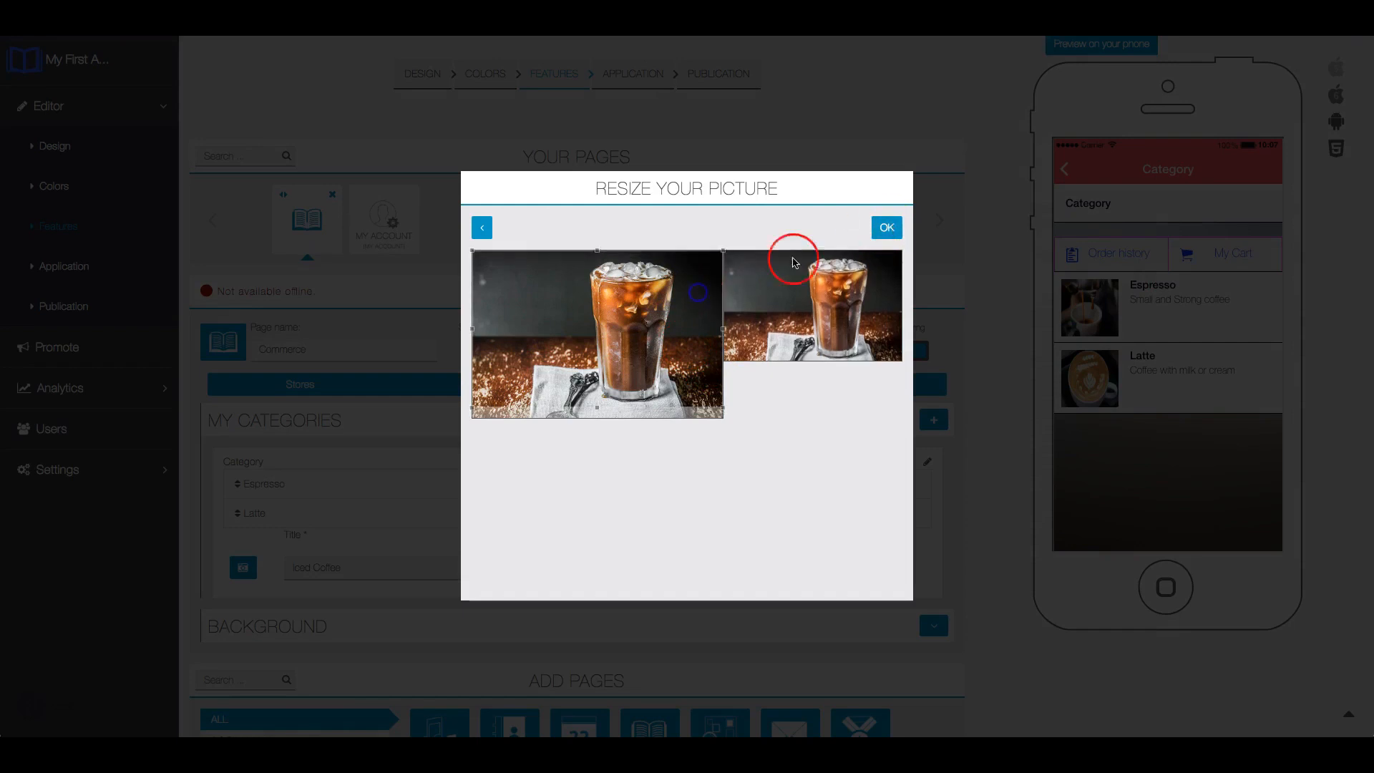
left_click(887, 227)
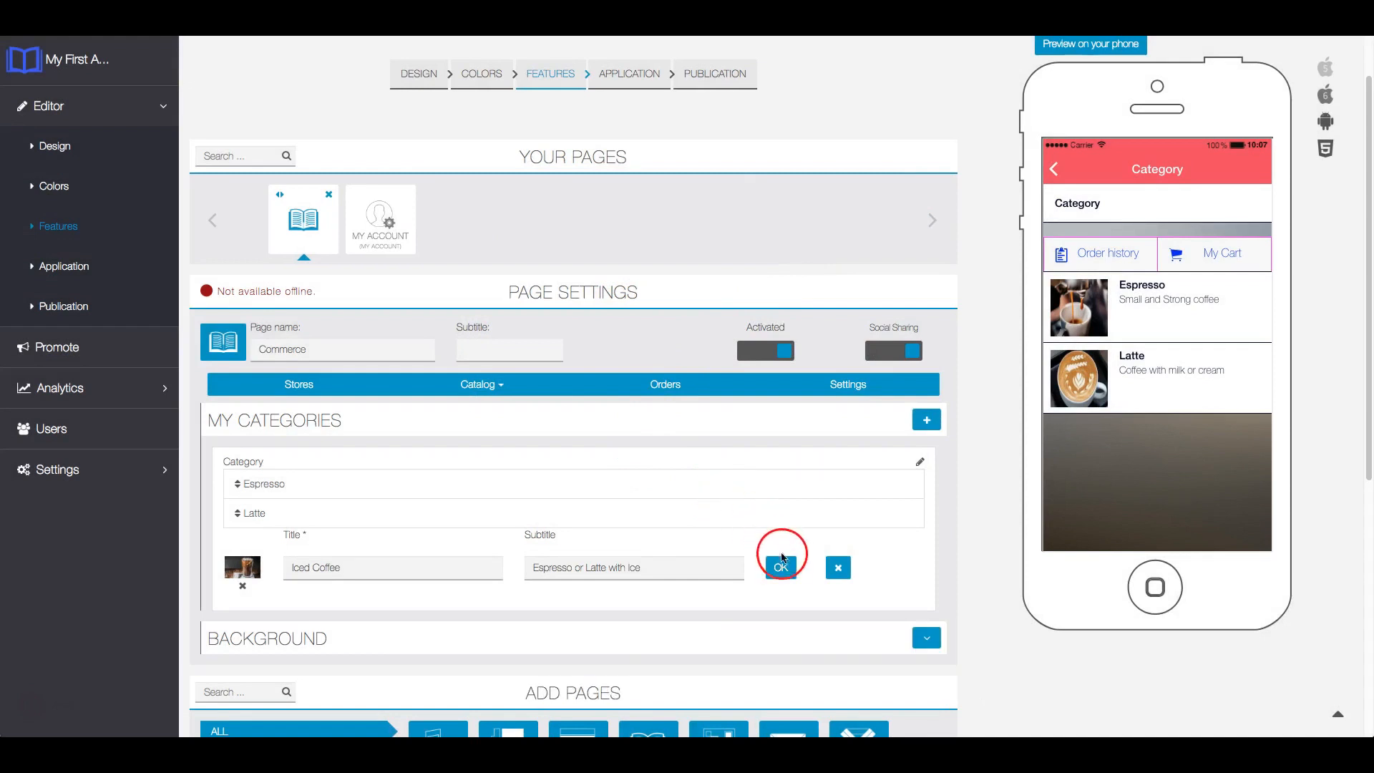
left_click(782, 566)
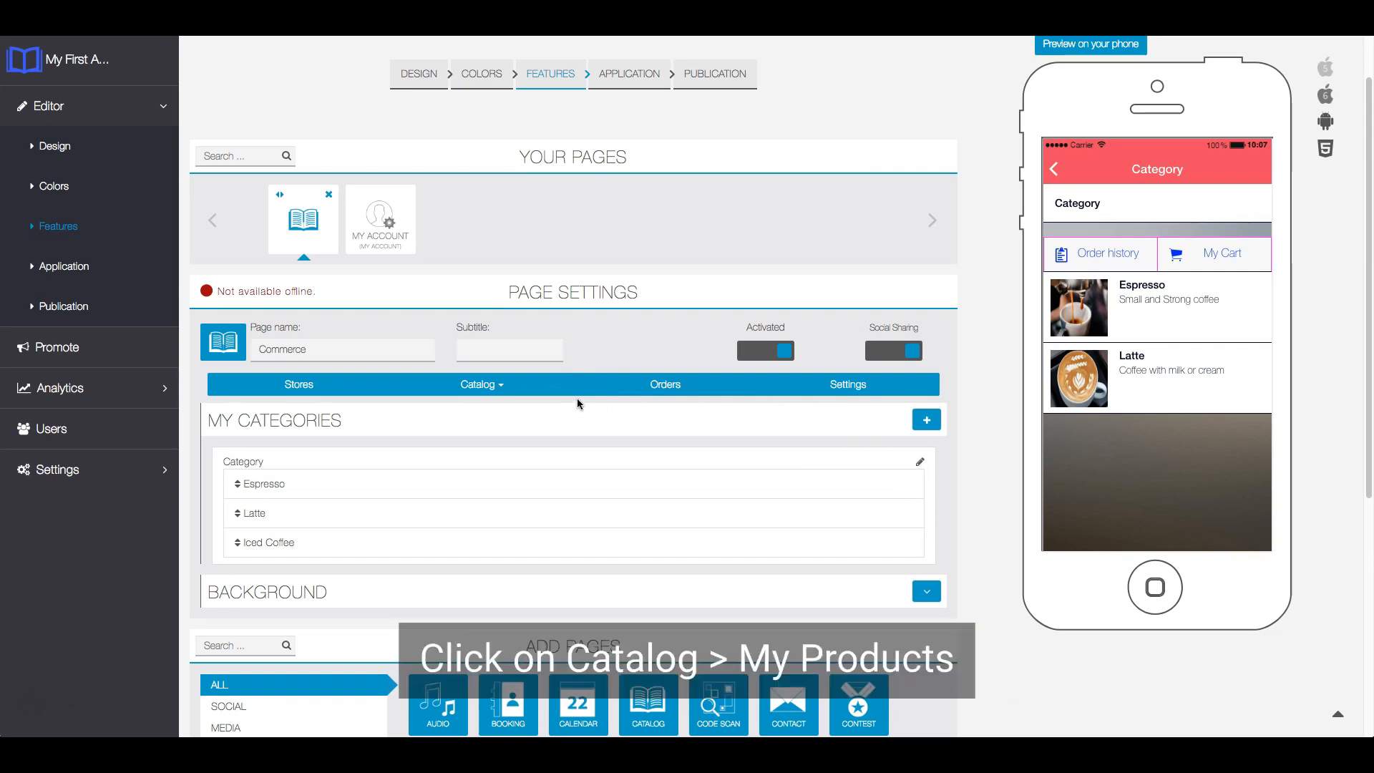
- Create a new product in the catalog named "Iced Caramel Macchiato" with the description "Caramel Macchiato with Ice"
left_click(490, 386)
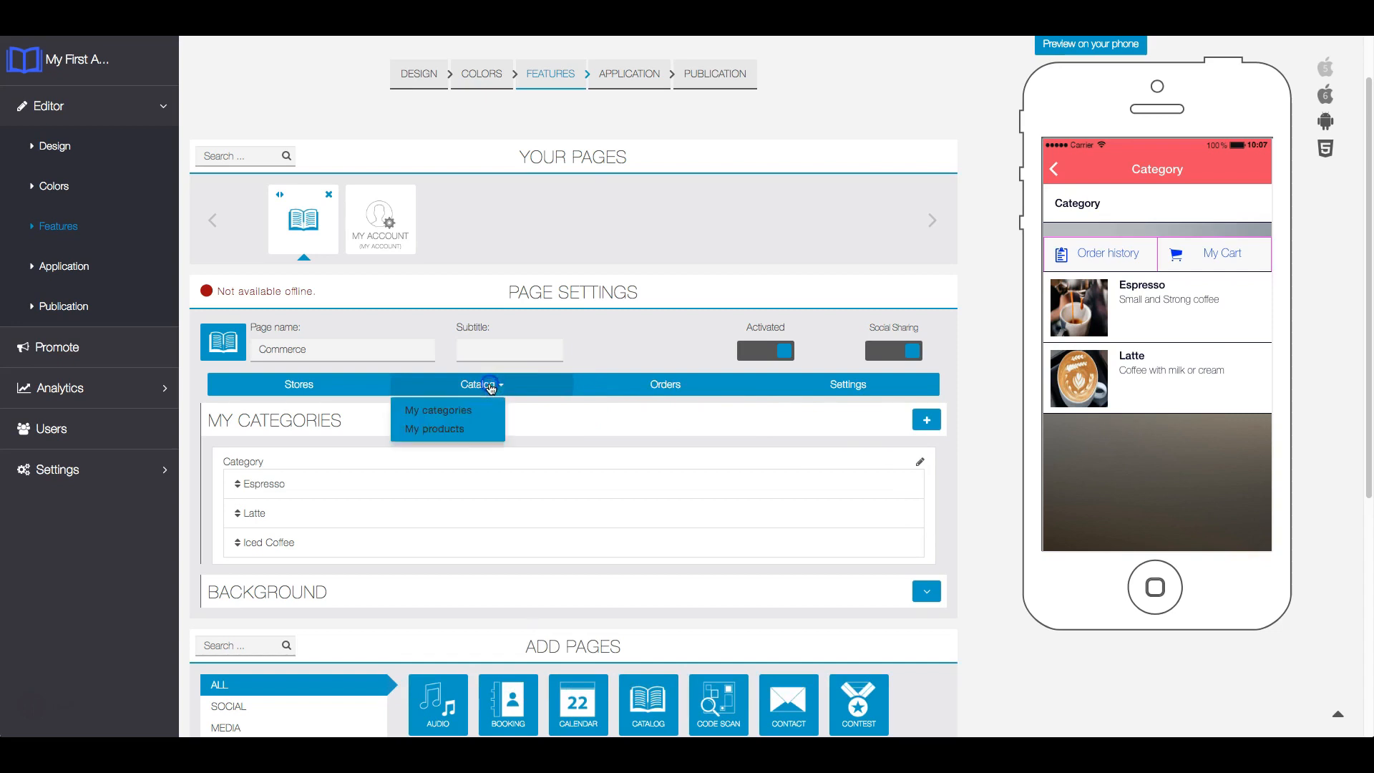
left_click(451, 429)
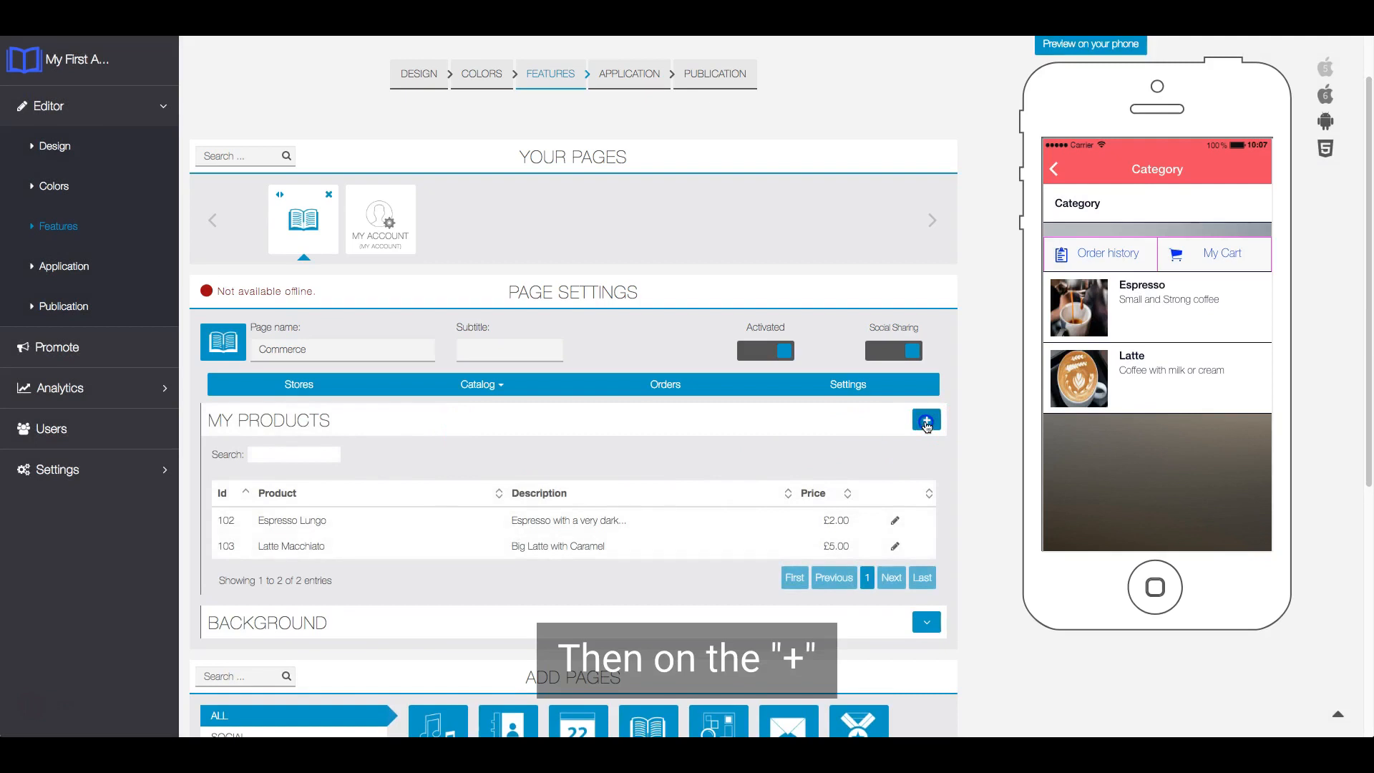
left_click(927, 422)
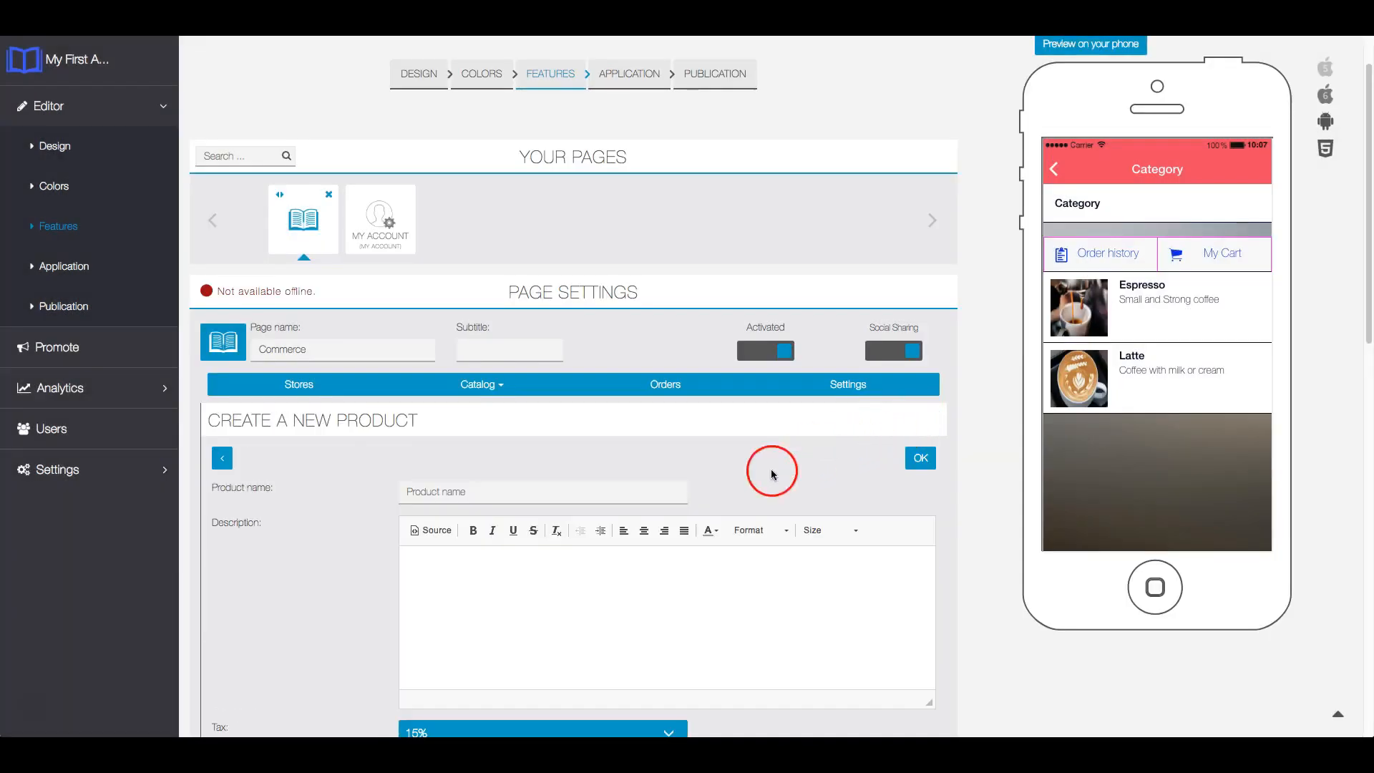
left_click(604, 490)
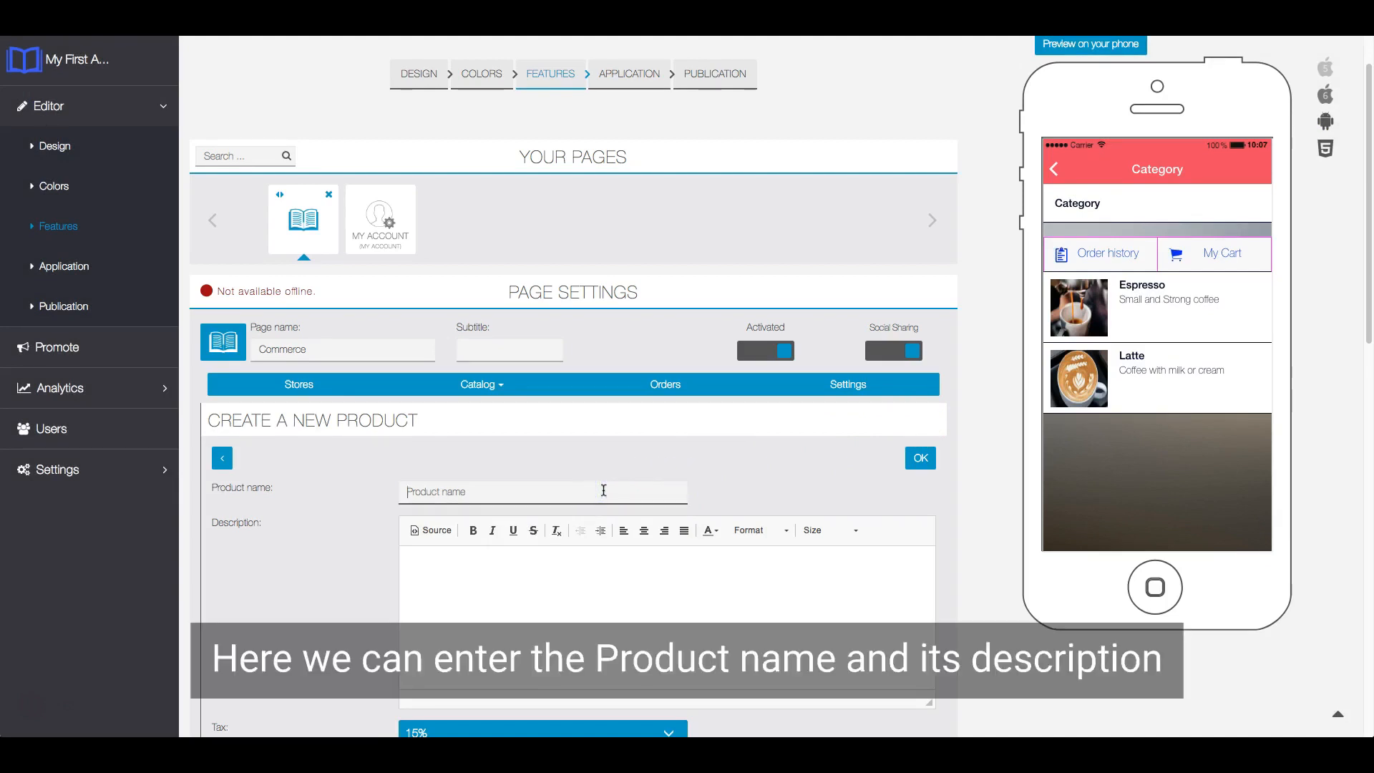
type("Iced Caram")
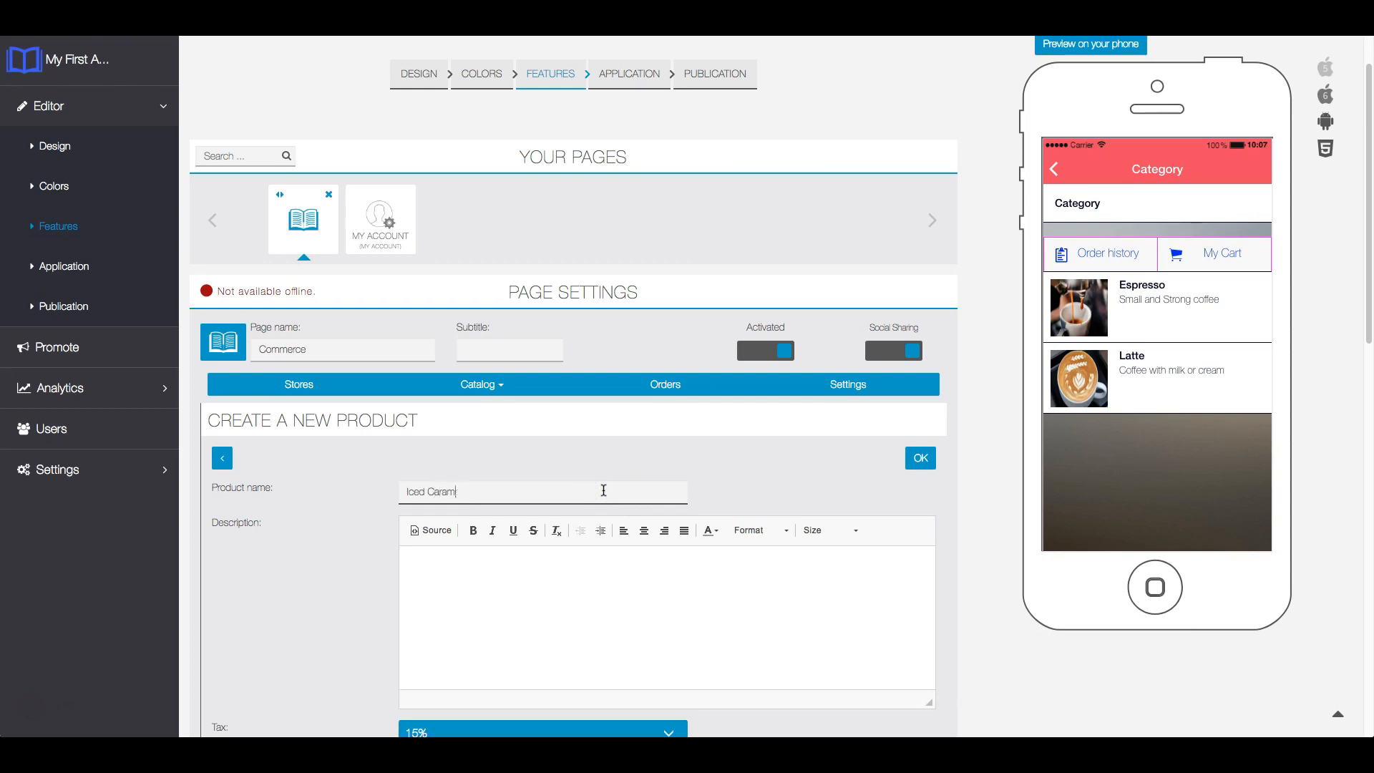
type("el Macchiato")
scroll(758, 438, "down", 2)
left_click(642, 457)
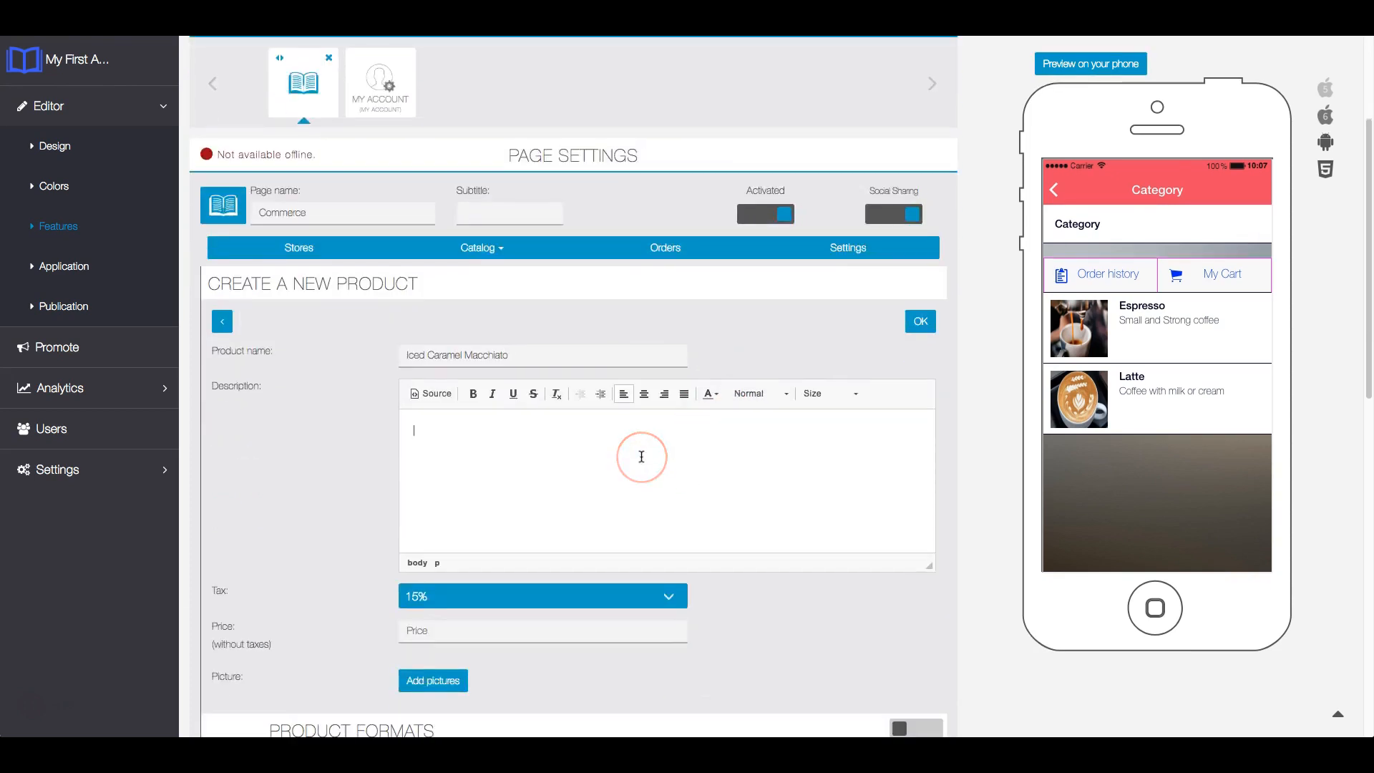
type("cchiato with Ice")
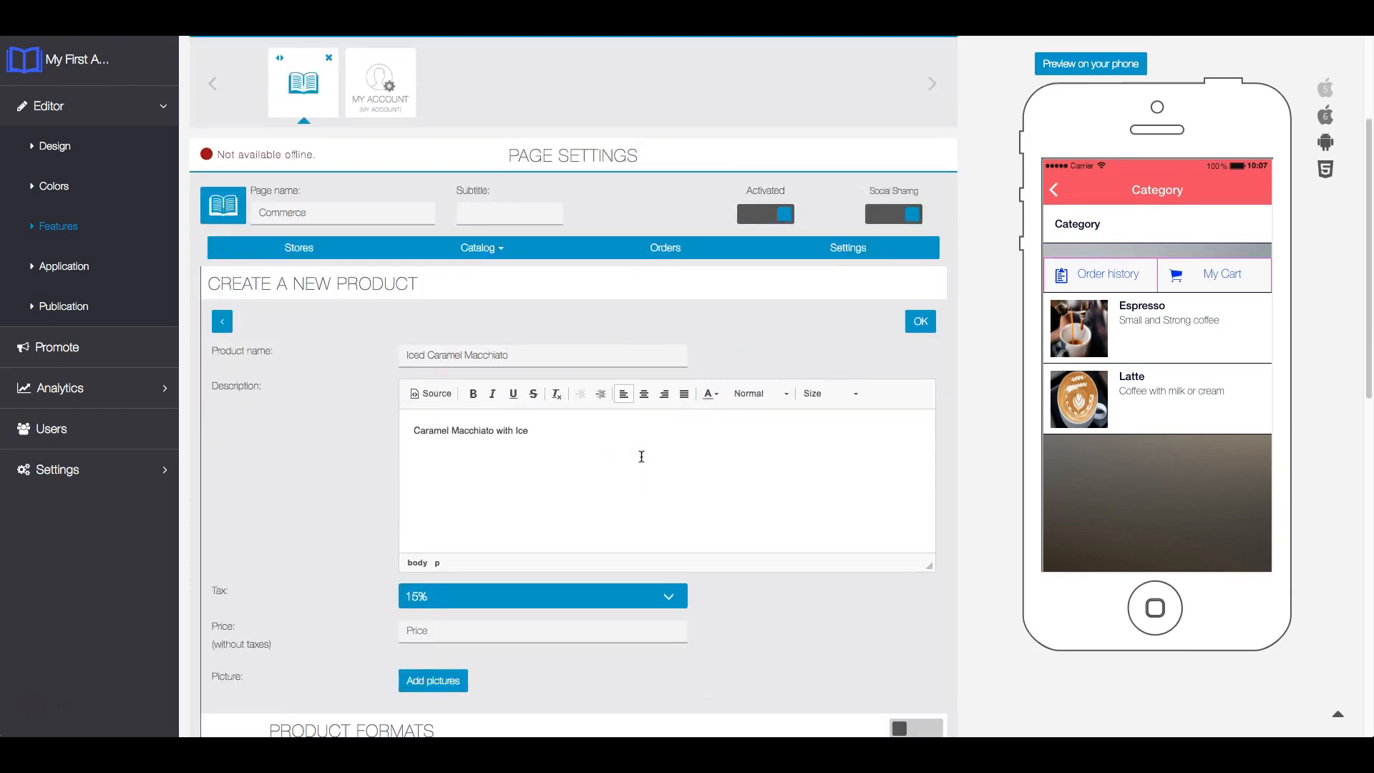
- Select the 15% tax for the product and set its price without taxes to 6
scroll(944, 481, "down", 2)
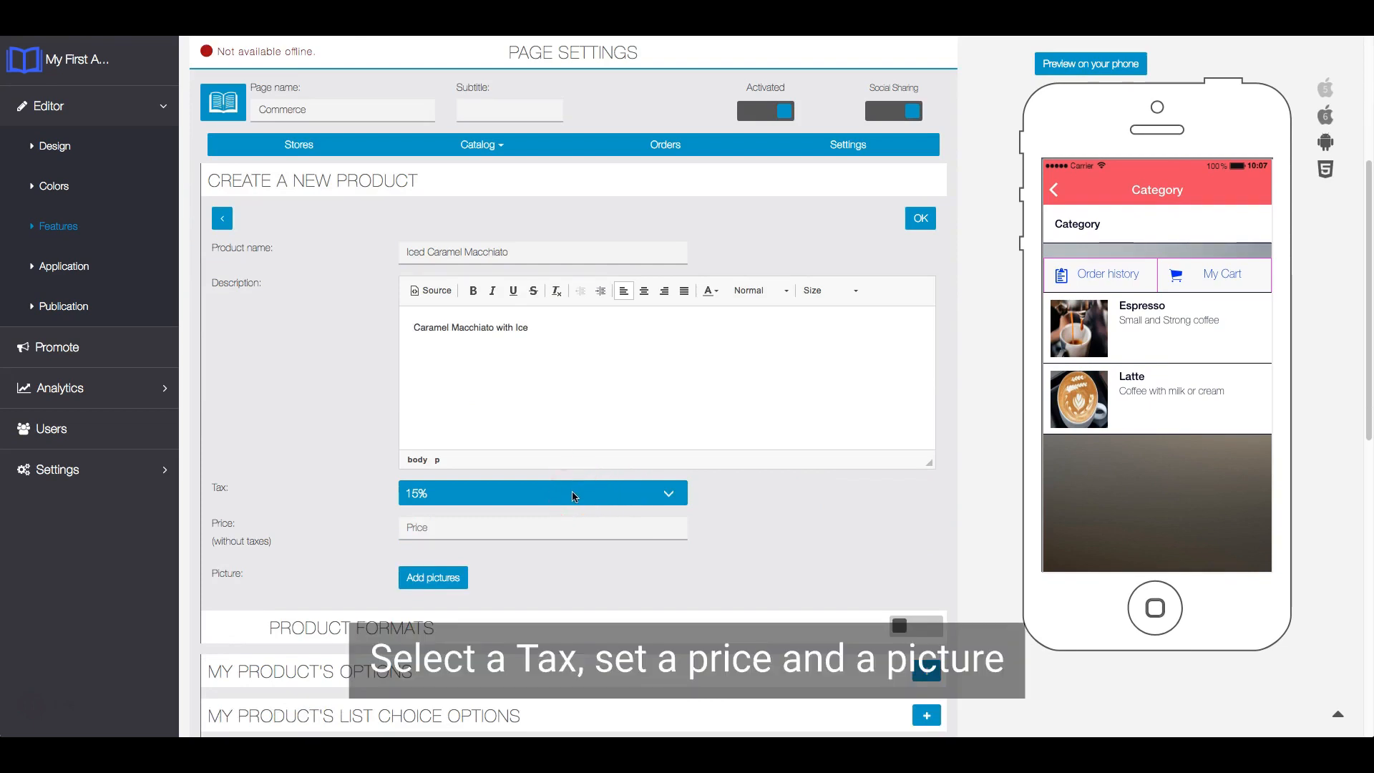
left_click(573, 495)
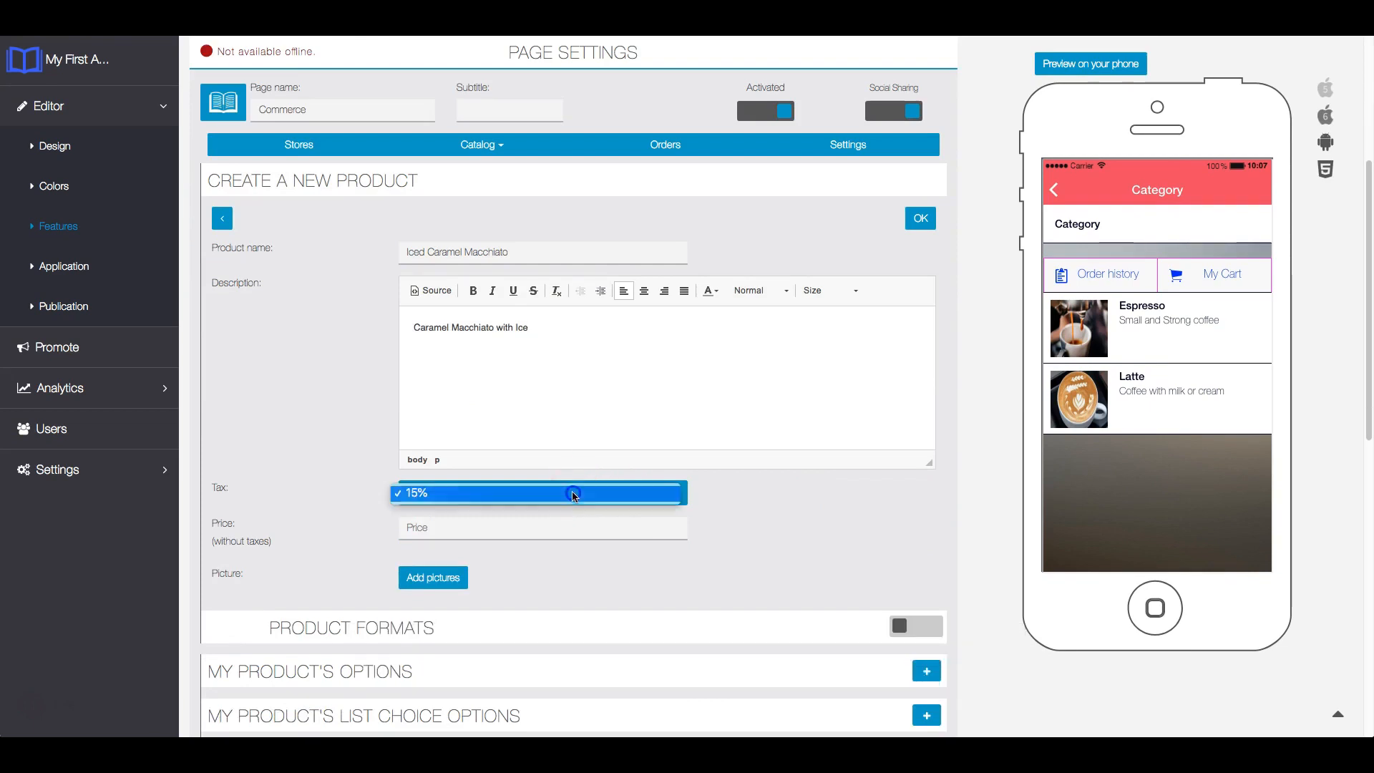
left_click(562, 498)
left_click(511, 523)
left_click(491, 528)
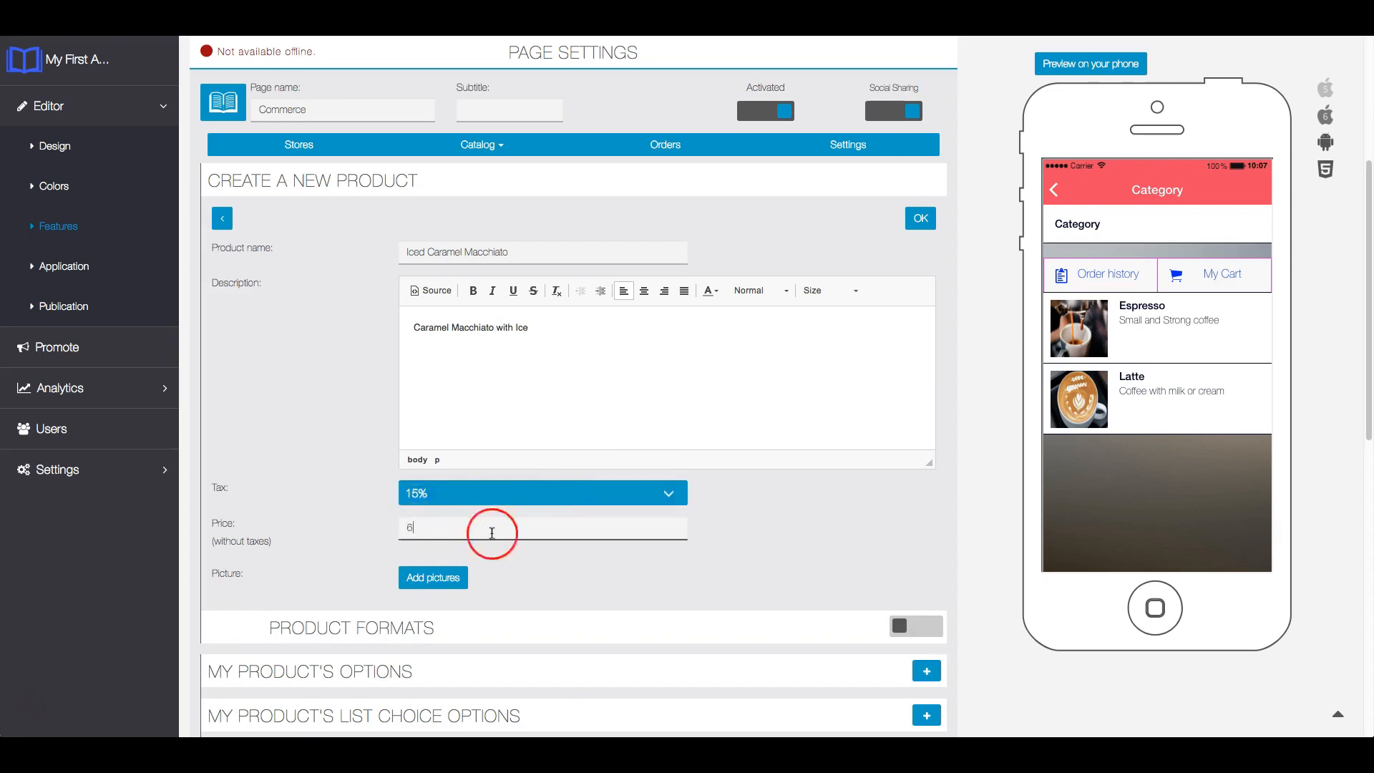
- Add icedCaramelMacchiato.jpg from the Commerce folder as the product's picture, accepting the default crop
left_click(456, 577)
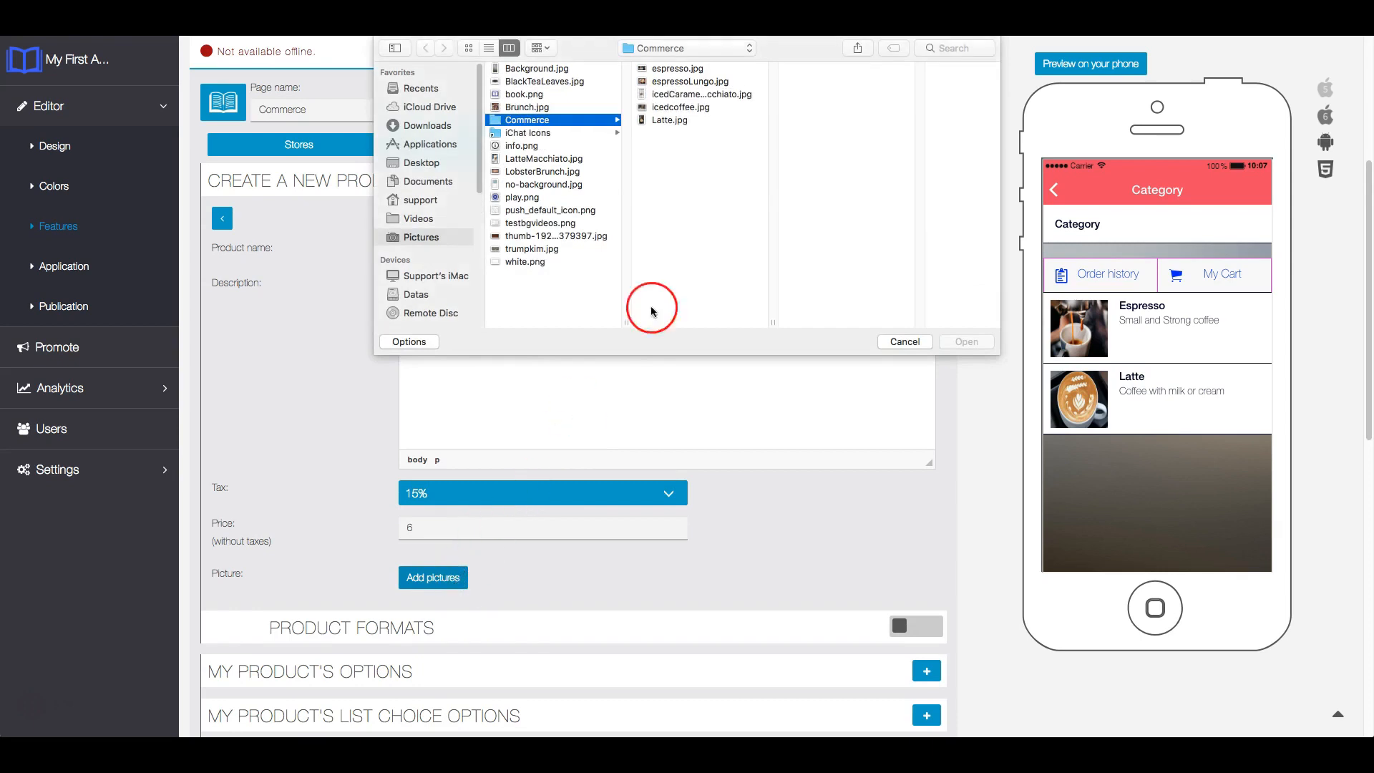
left_click(718, 94)
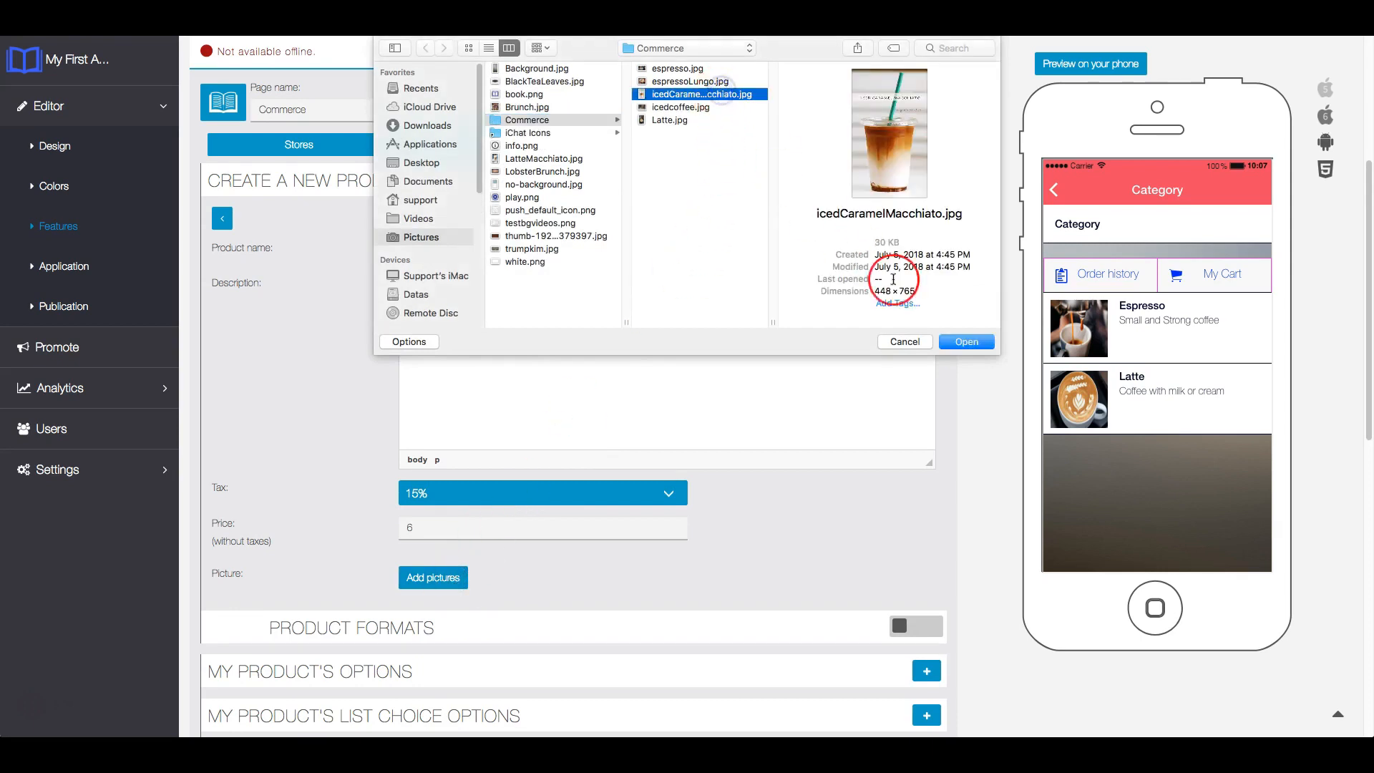
left_click(967, 343)
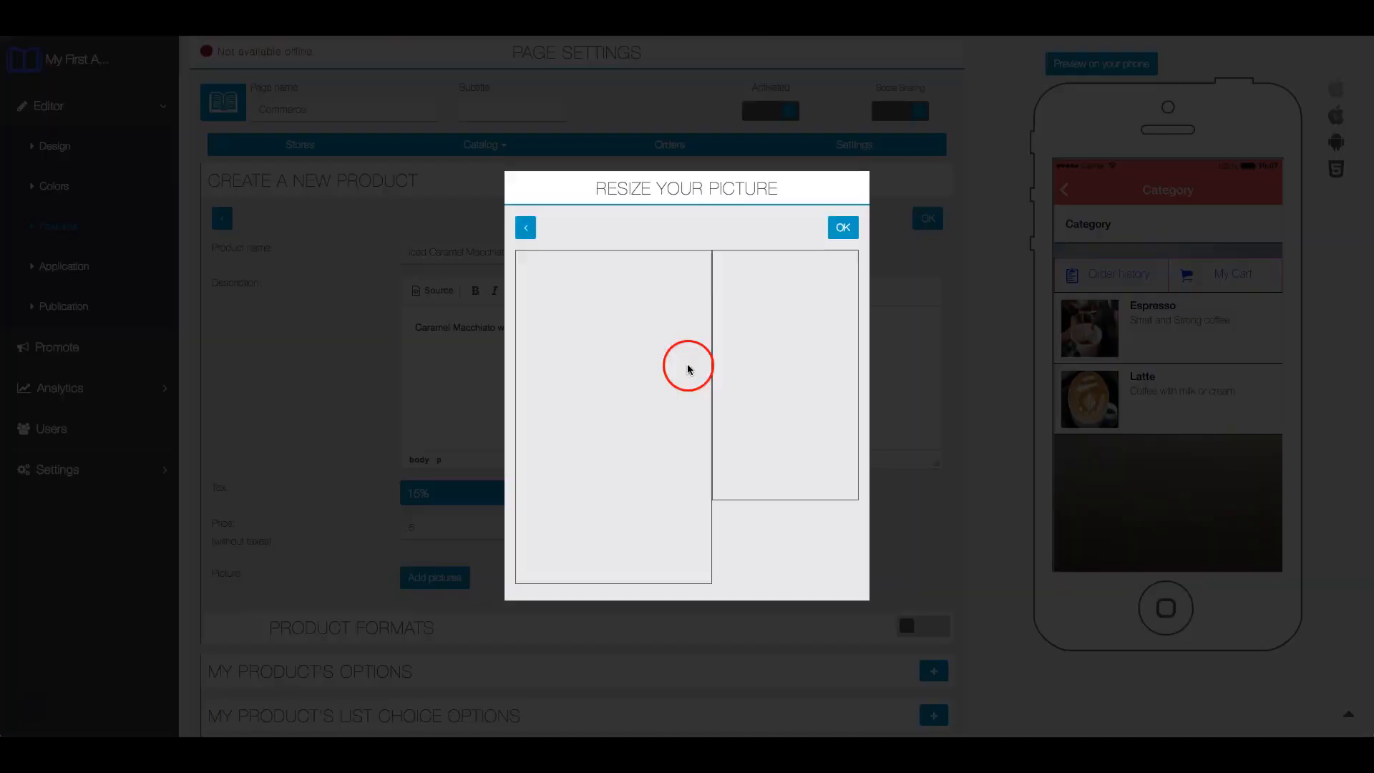
left_click(843, 229)
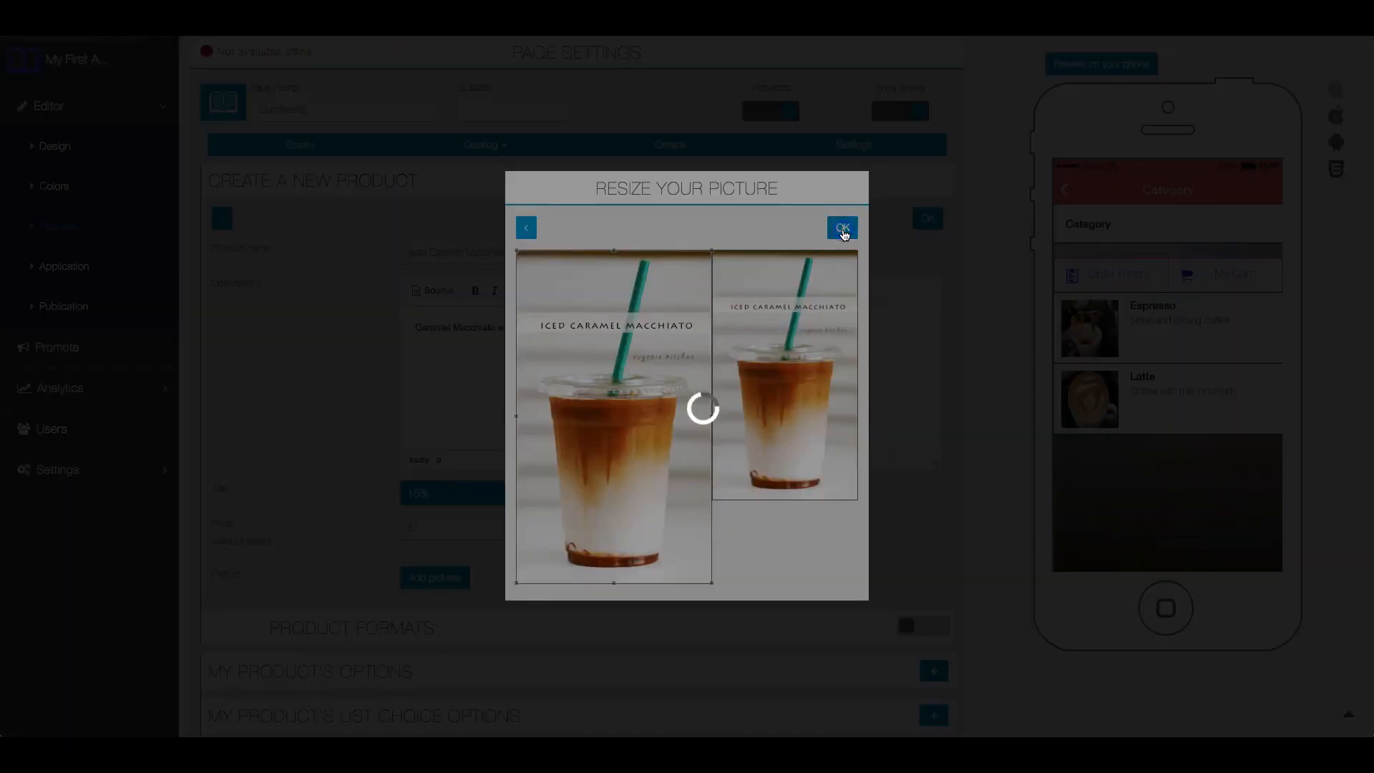
- Assign the product to the Latte and Iced Coffee categories and save it
scroll(922, 496, "down", 6)
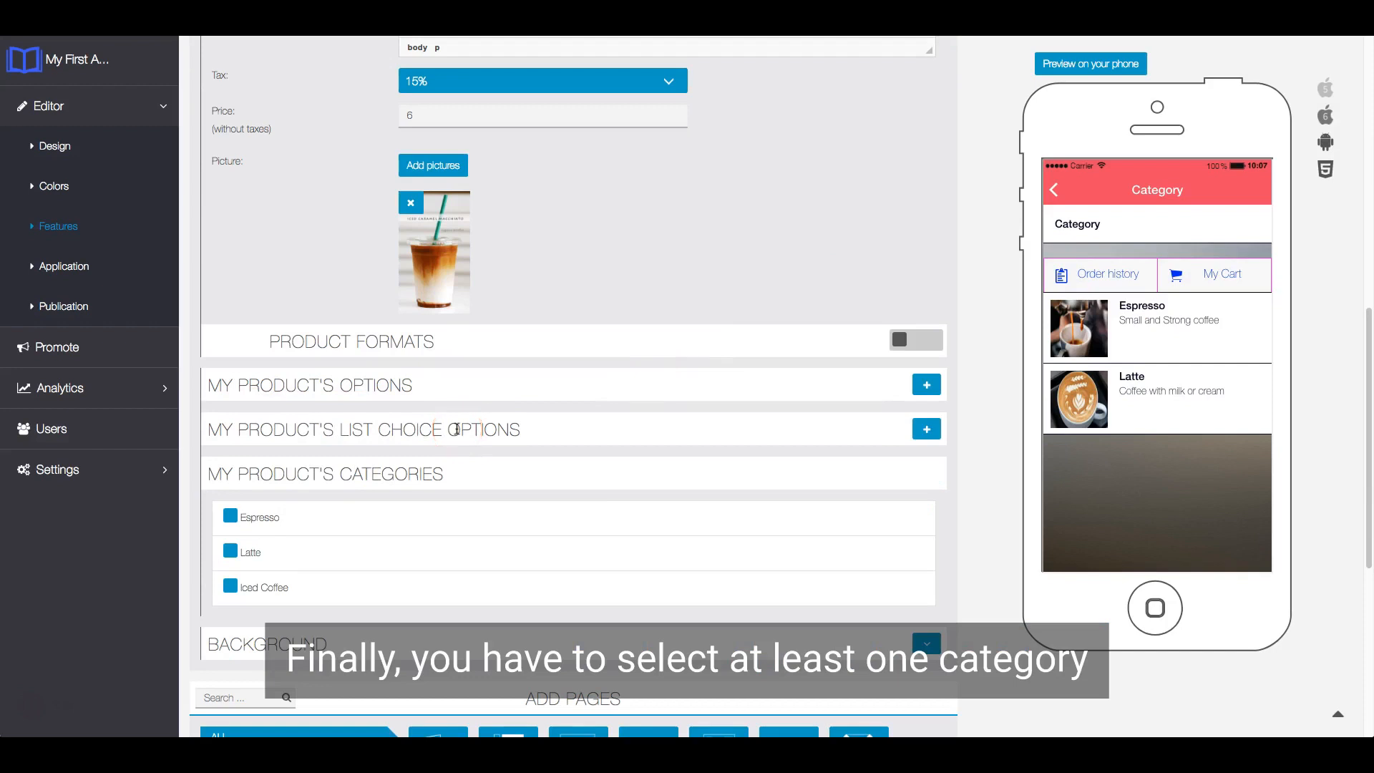
left_click(231, 551)
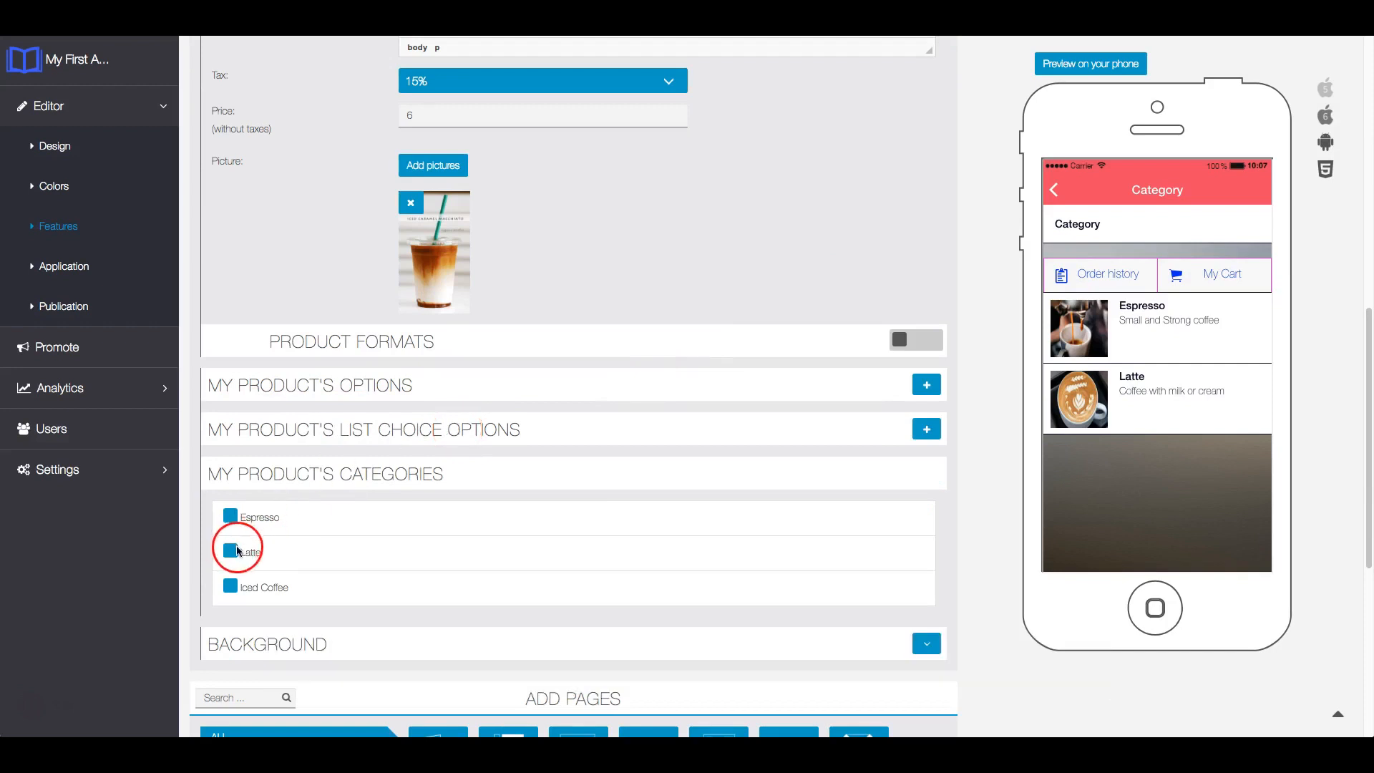
left_click(243, 589)
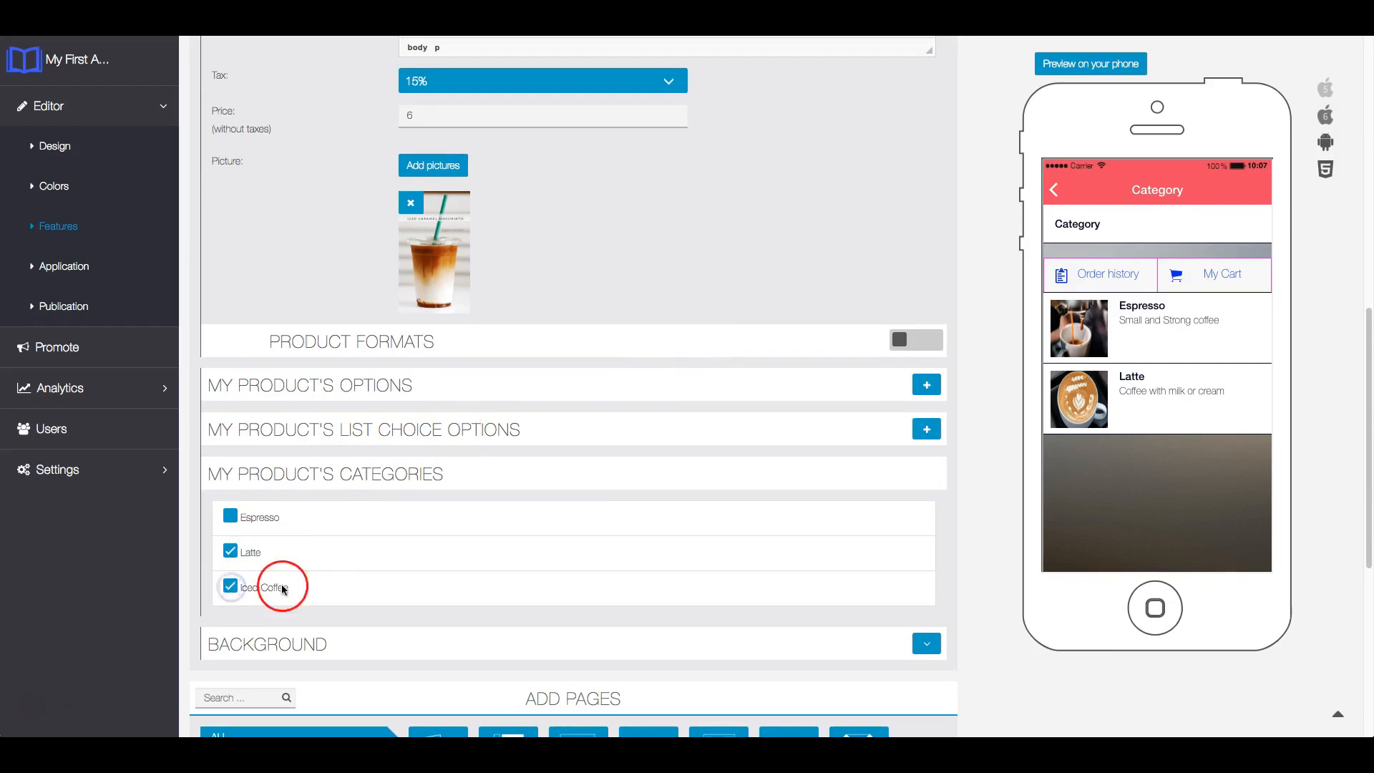
scroll(329, 372, "down", 2)
scroll(936, 374, "up", 8)
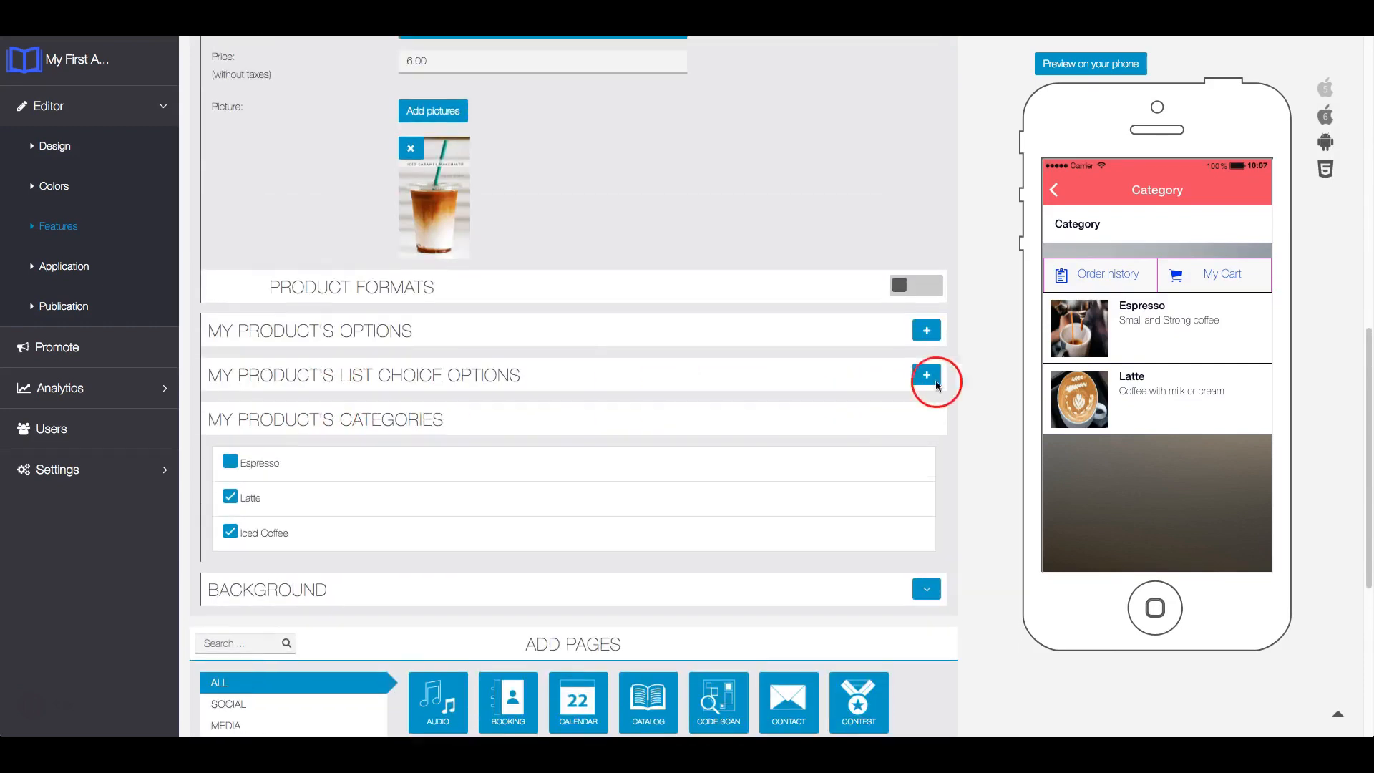
scroll(962, 331, "up", 1)
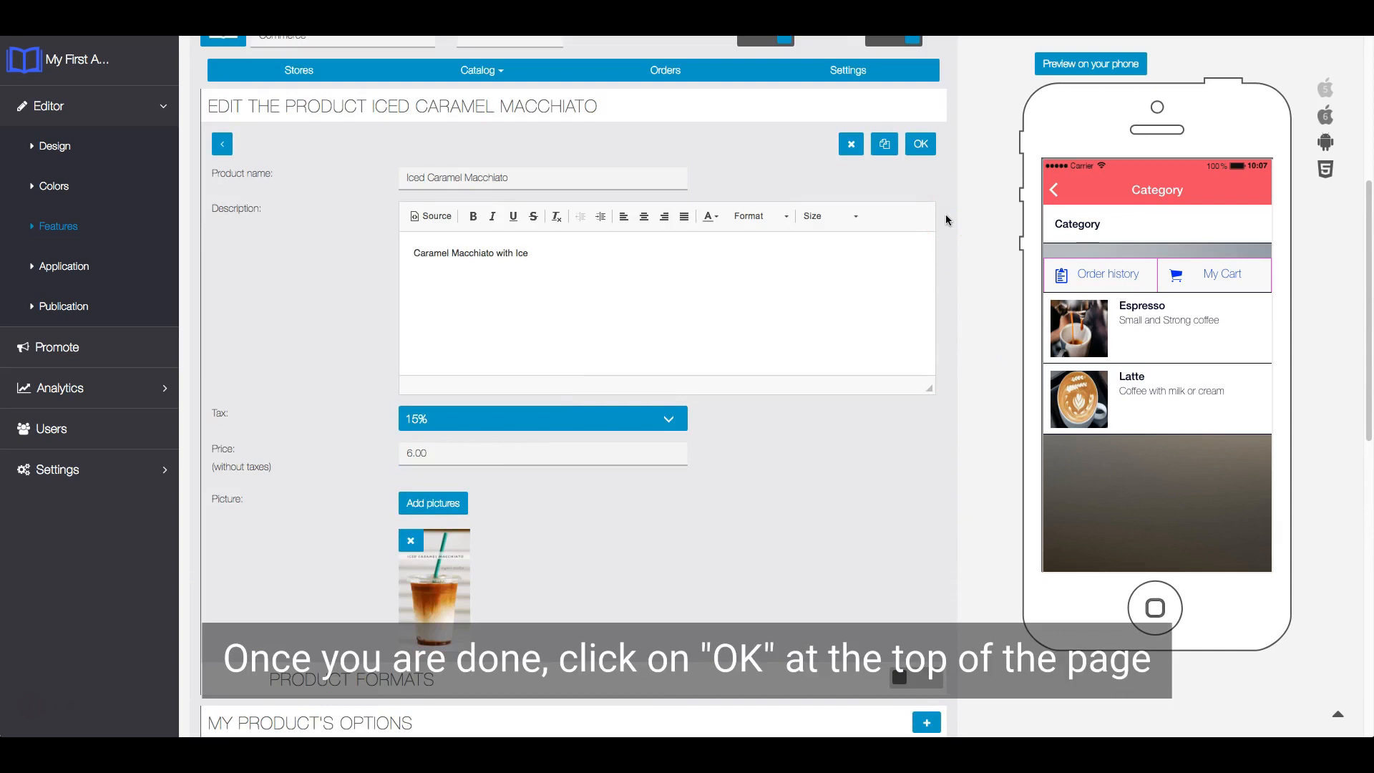
left_click(922, 146)
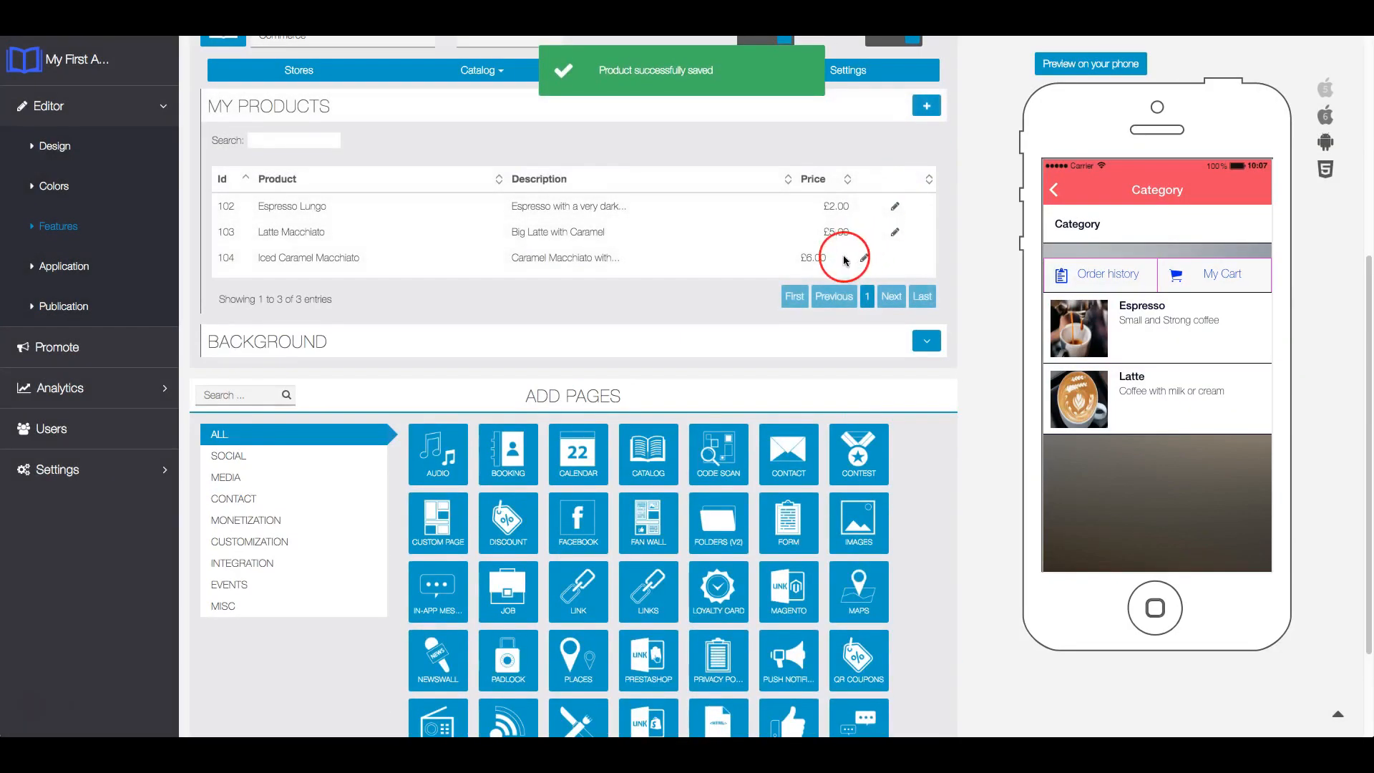
- Reopen the Commerce page in the phone preview and examine the Iced Coffee category with its product
left_click(665, 305)
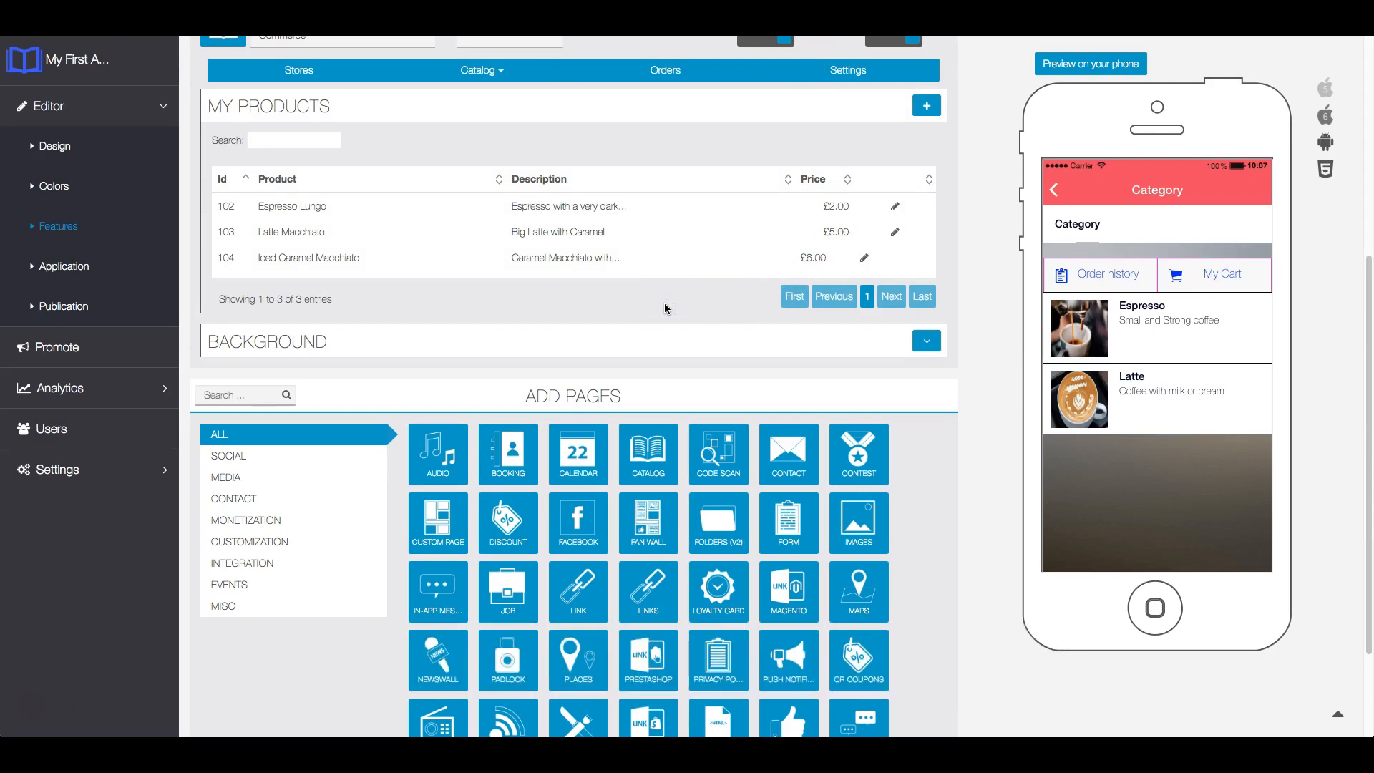
left_click(1055, 190)
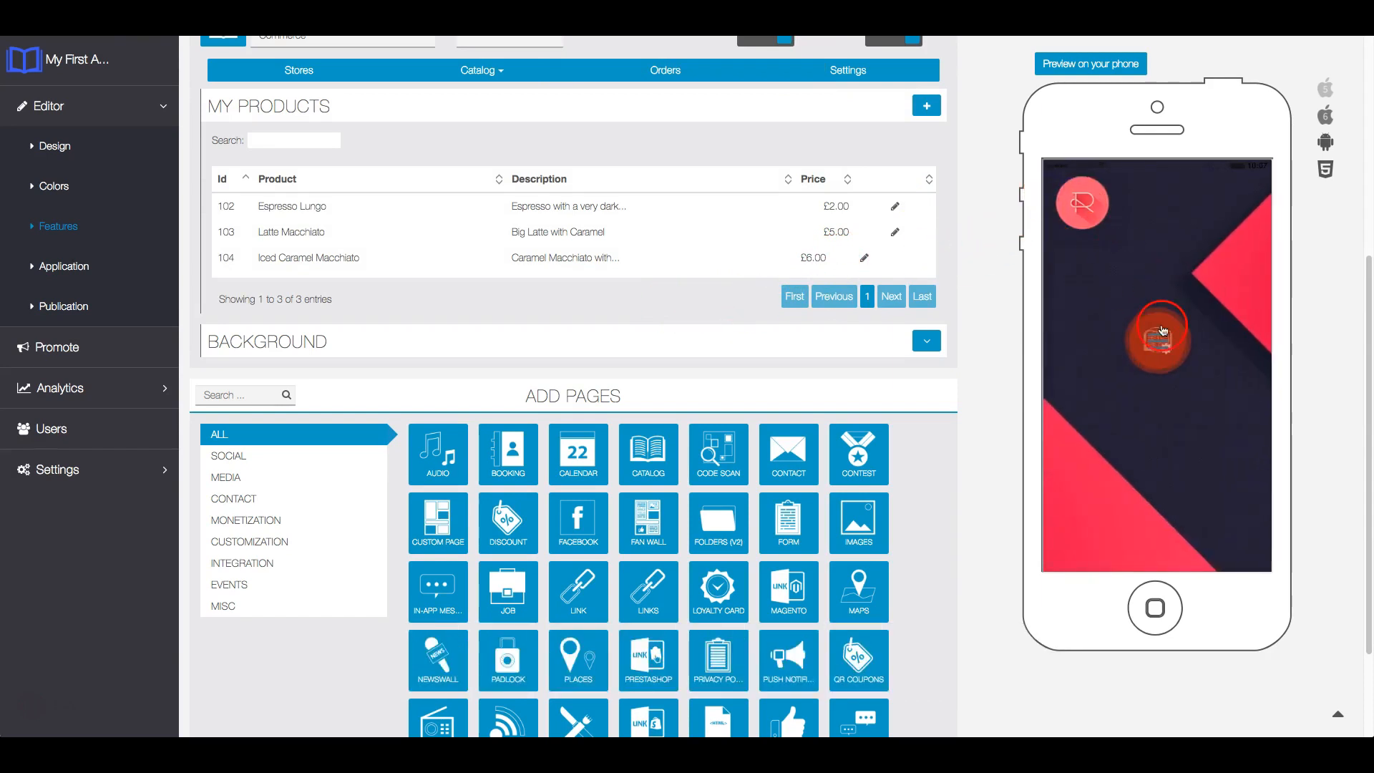
left_click(1162, 330)
left_click(1159, 275)
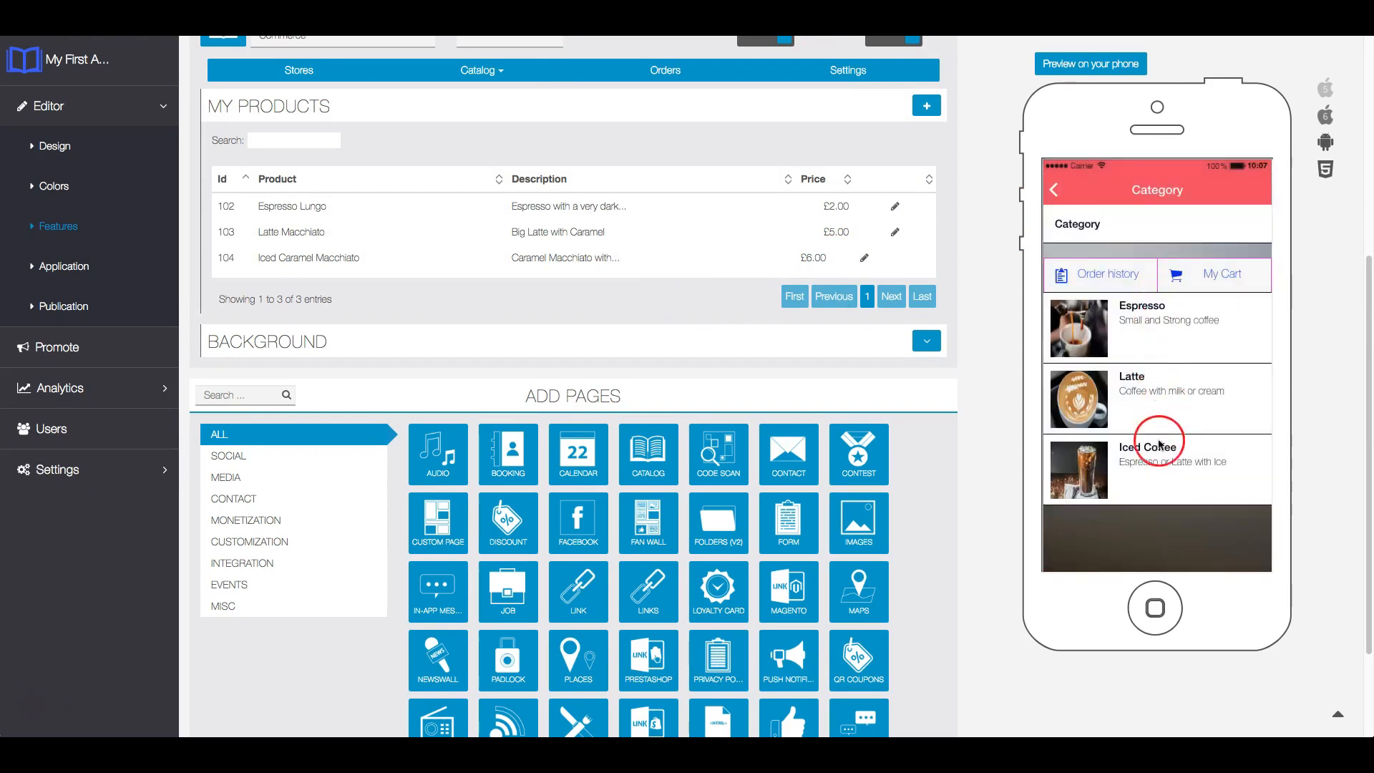
left_click(1158, 458)
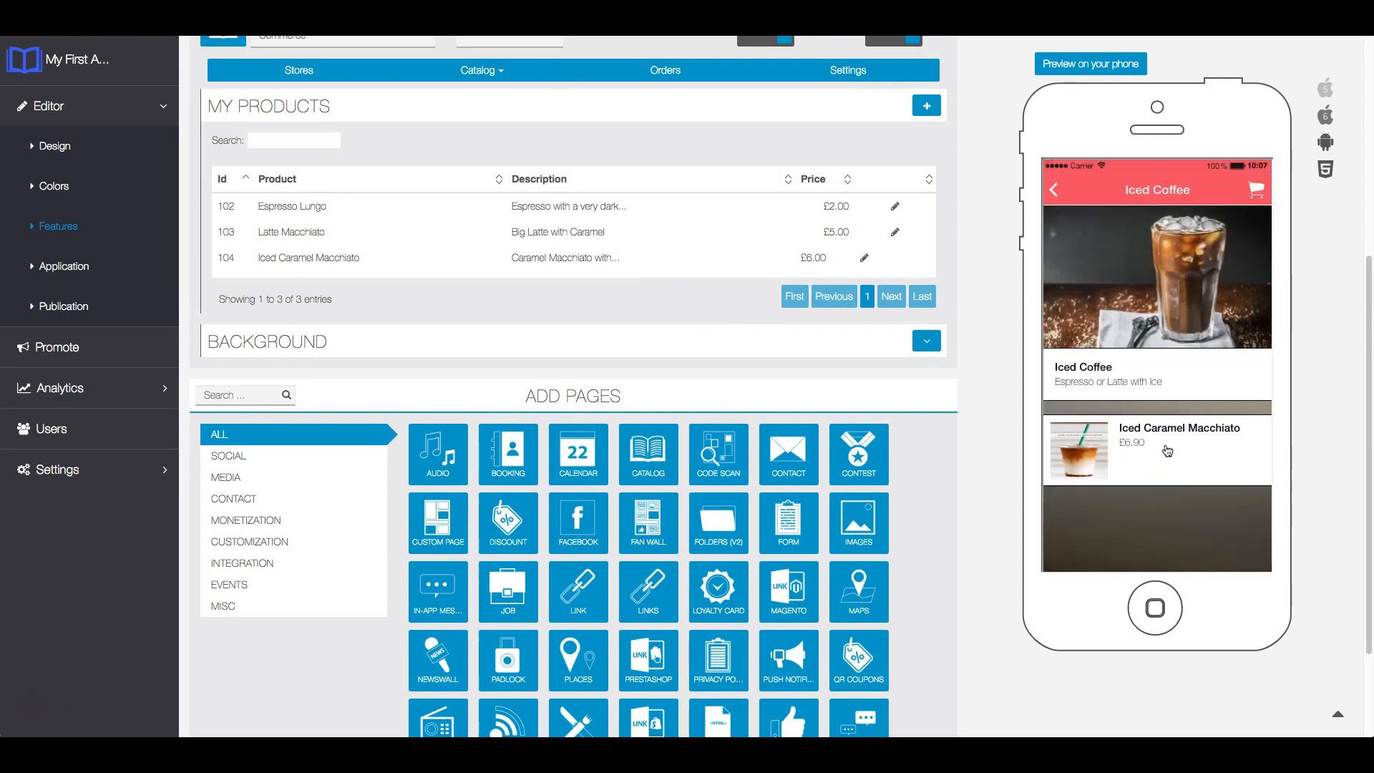
- Examine the Iced Caramel Macchiato product page in the phone preview, return to the category list and open the Latte category
left_click(1168, 445)
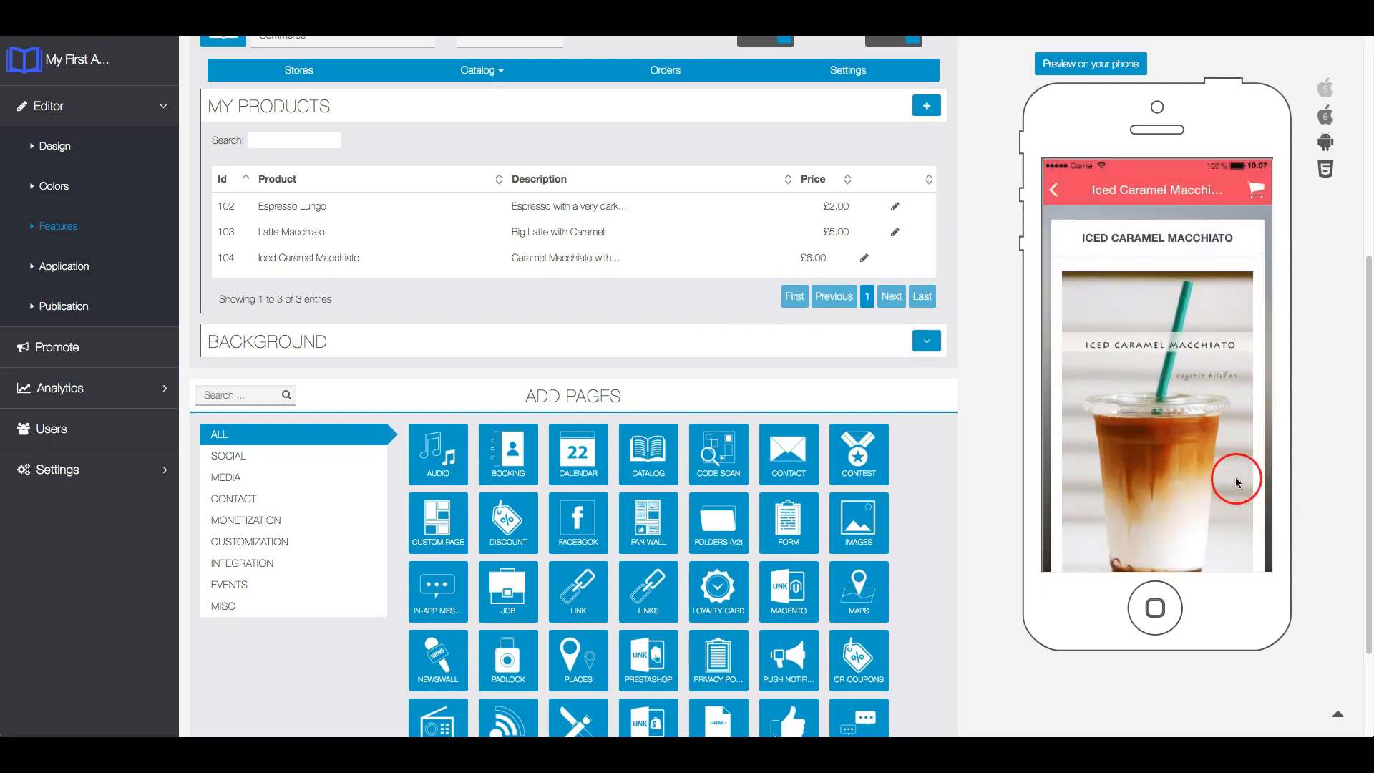
left_click_drag(1252, 479, 1221, 313)
left_click(1055, 190)
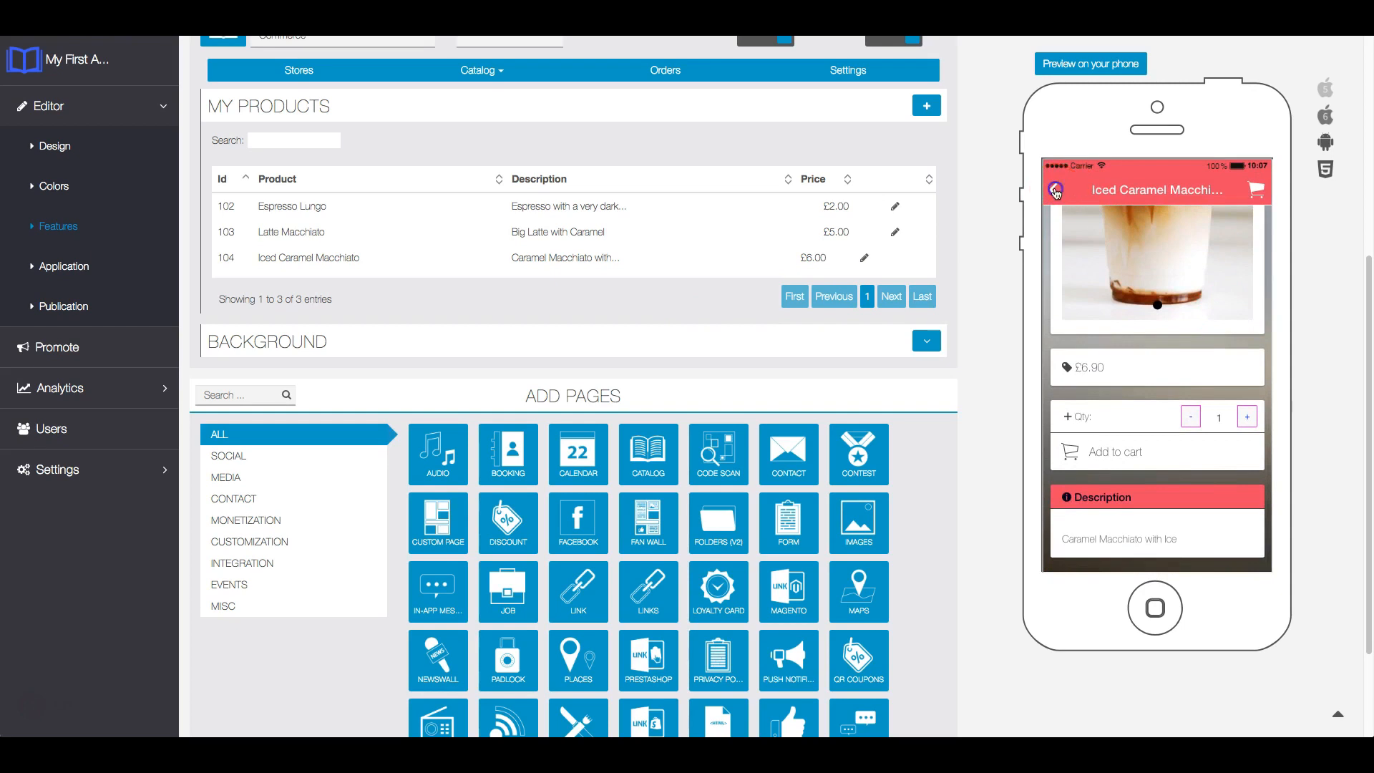
left_click(1056, 192)
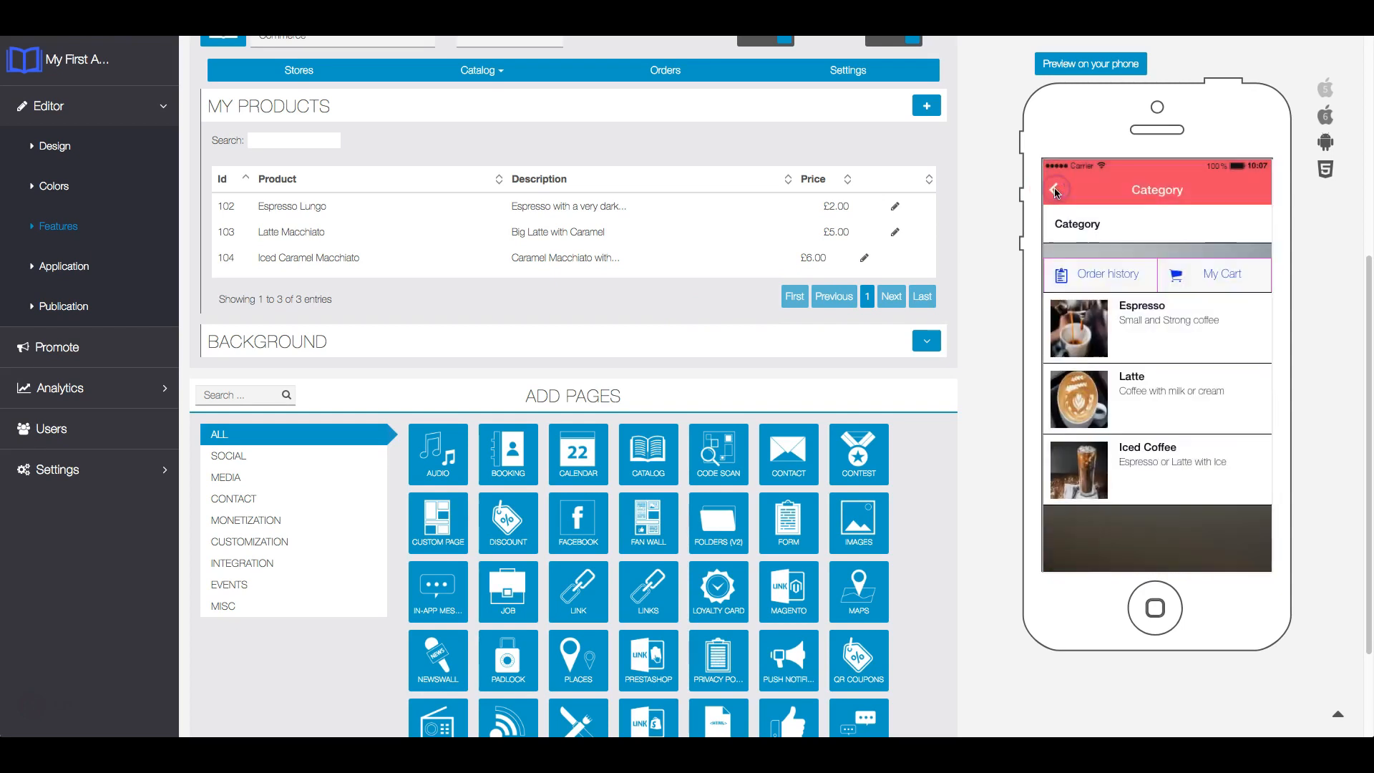
left_click(1154, 380)
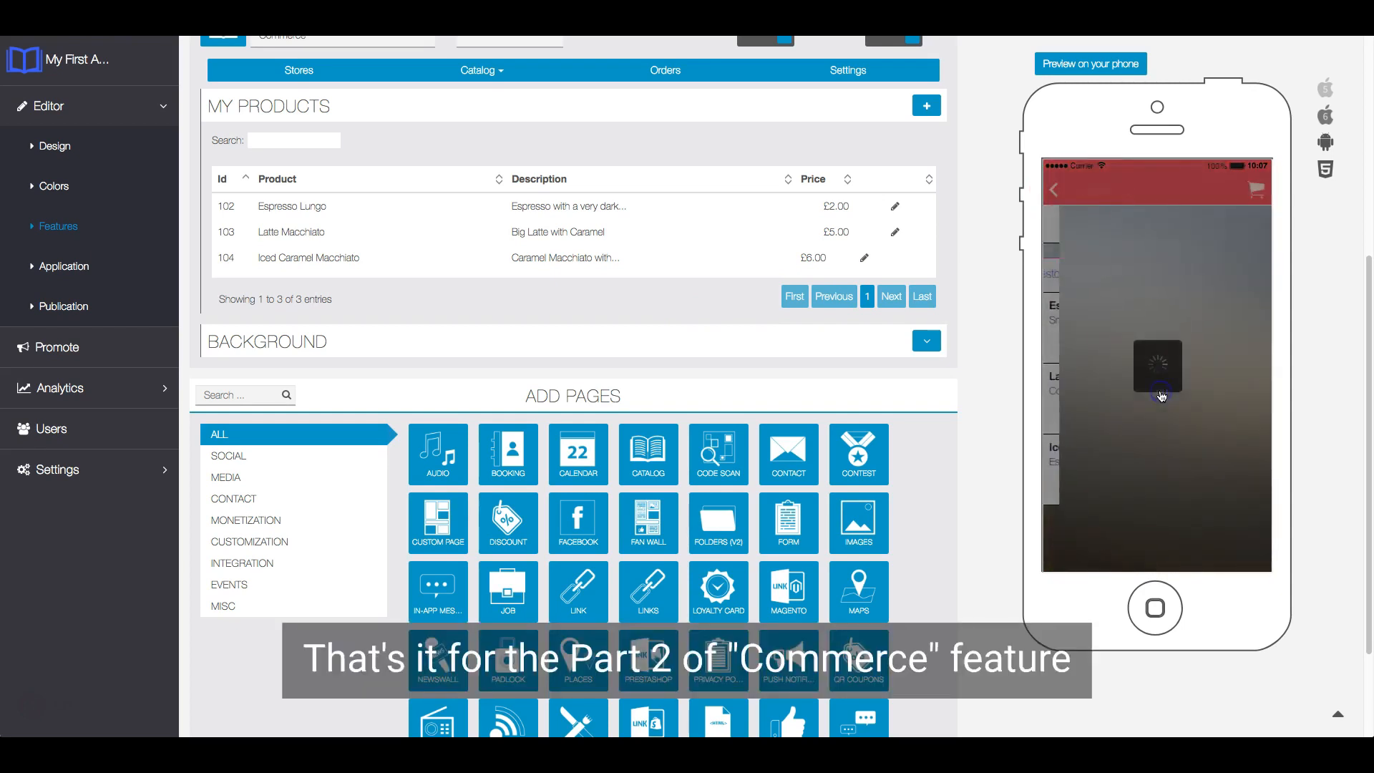
left_click(1176, 507)
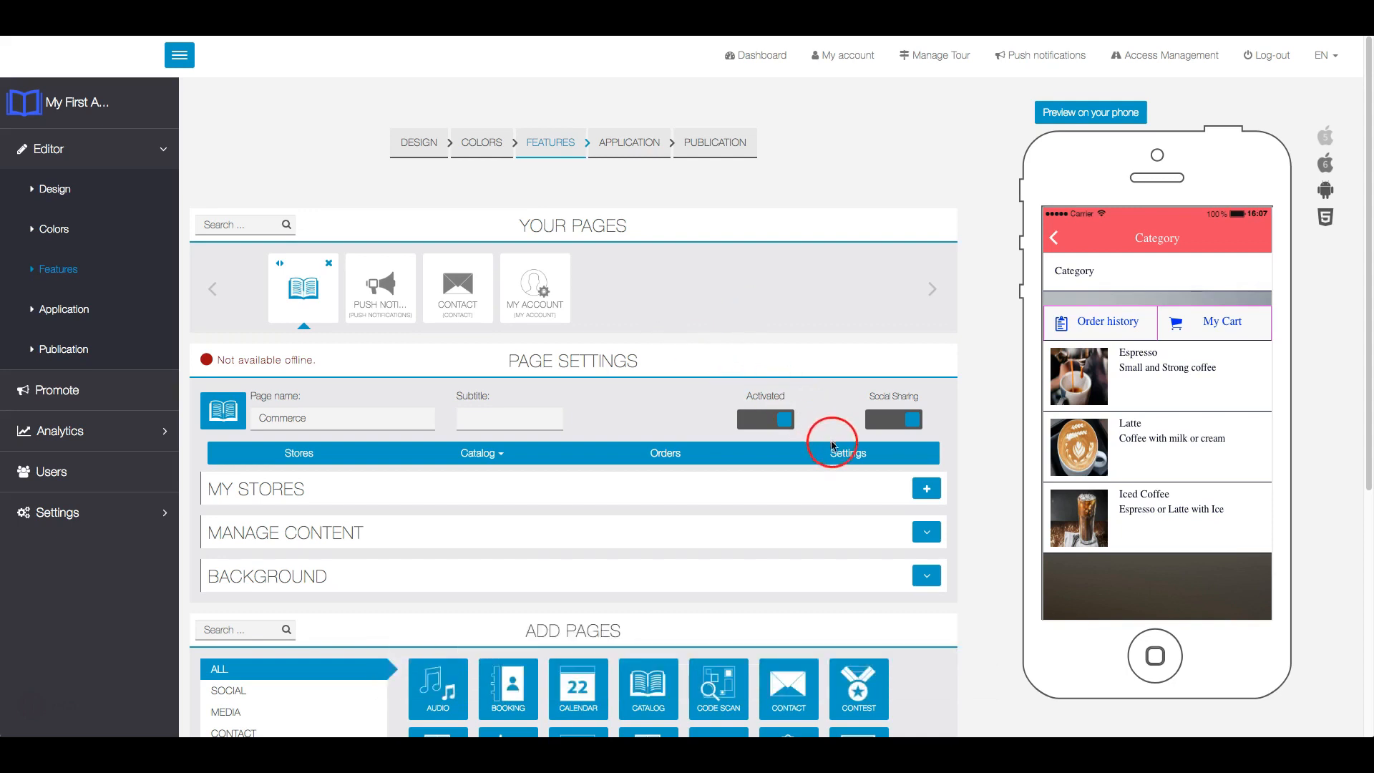
- Open the Espresso Lungo product from the catalog for editing and enable its product formats
left_click(504, 461)
left_click(455, 492)
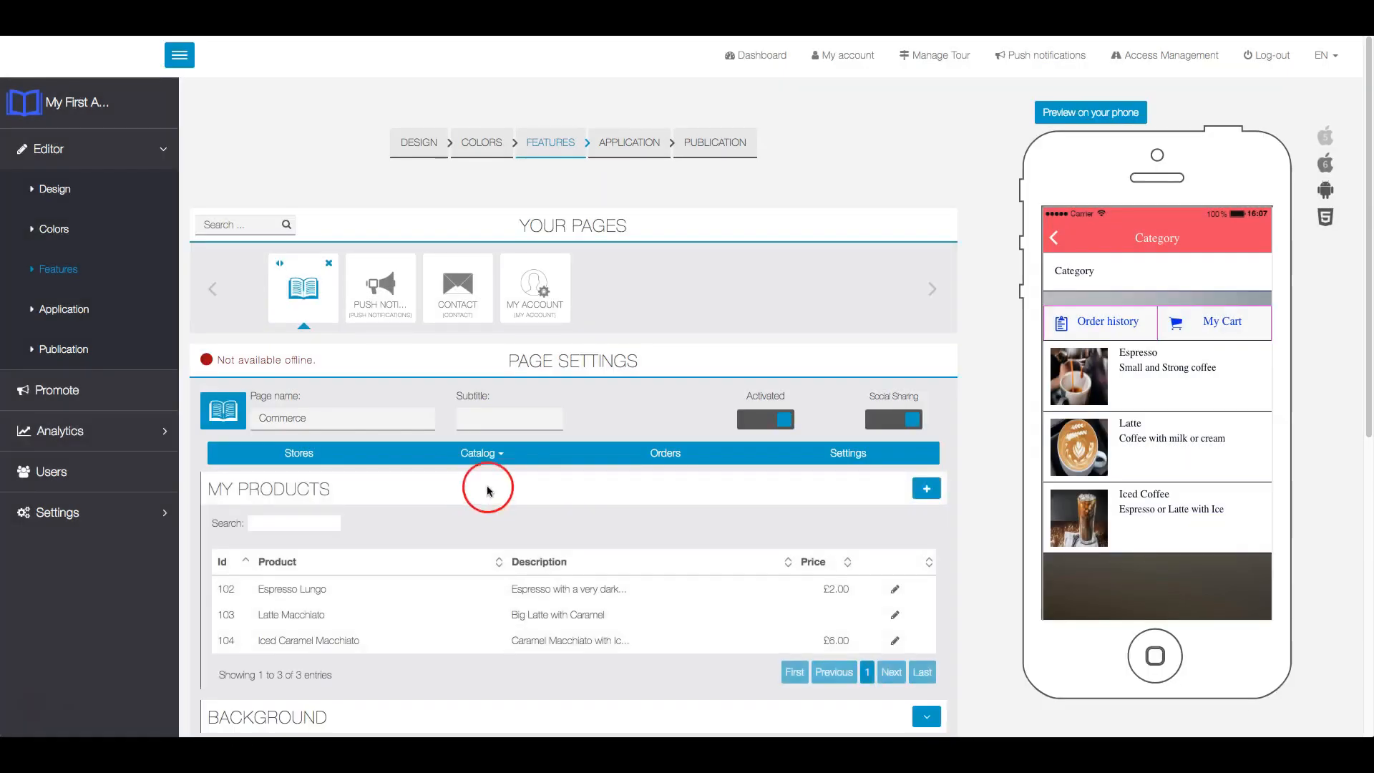
scroll(737, 461, "down", 1)
left_click(895, 527)
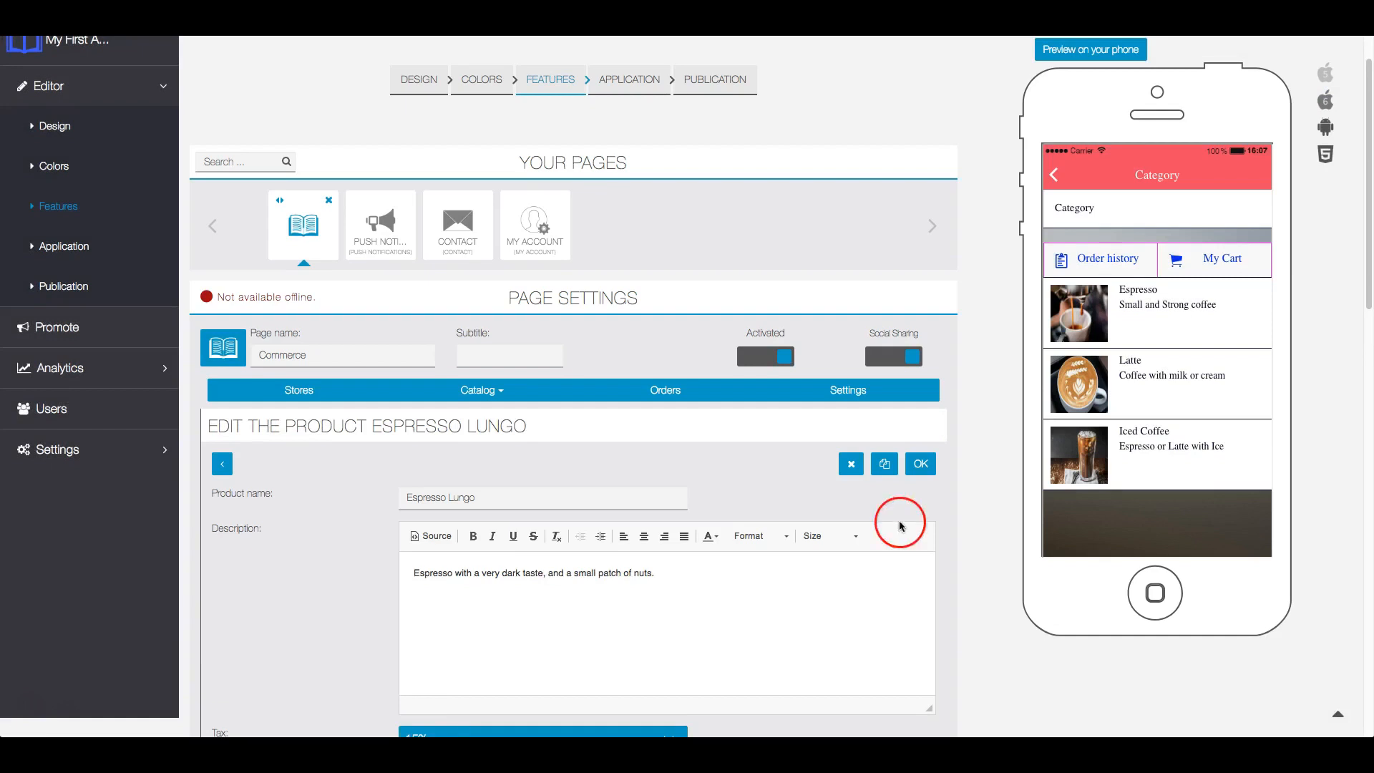
scroll(959, 492, "down", 4)
scroll(938, 479, "down", 3)
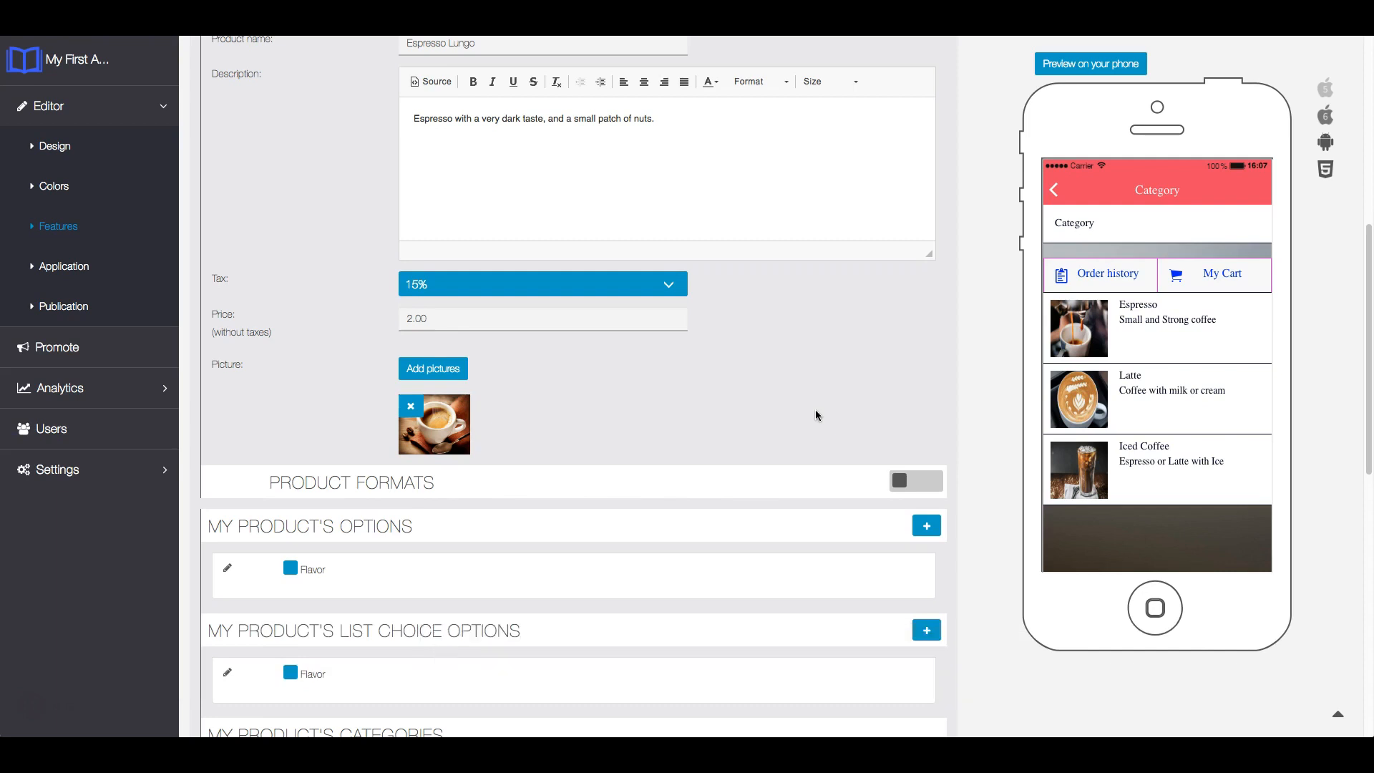
left_click(918, 482)
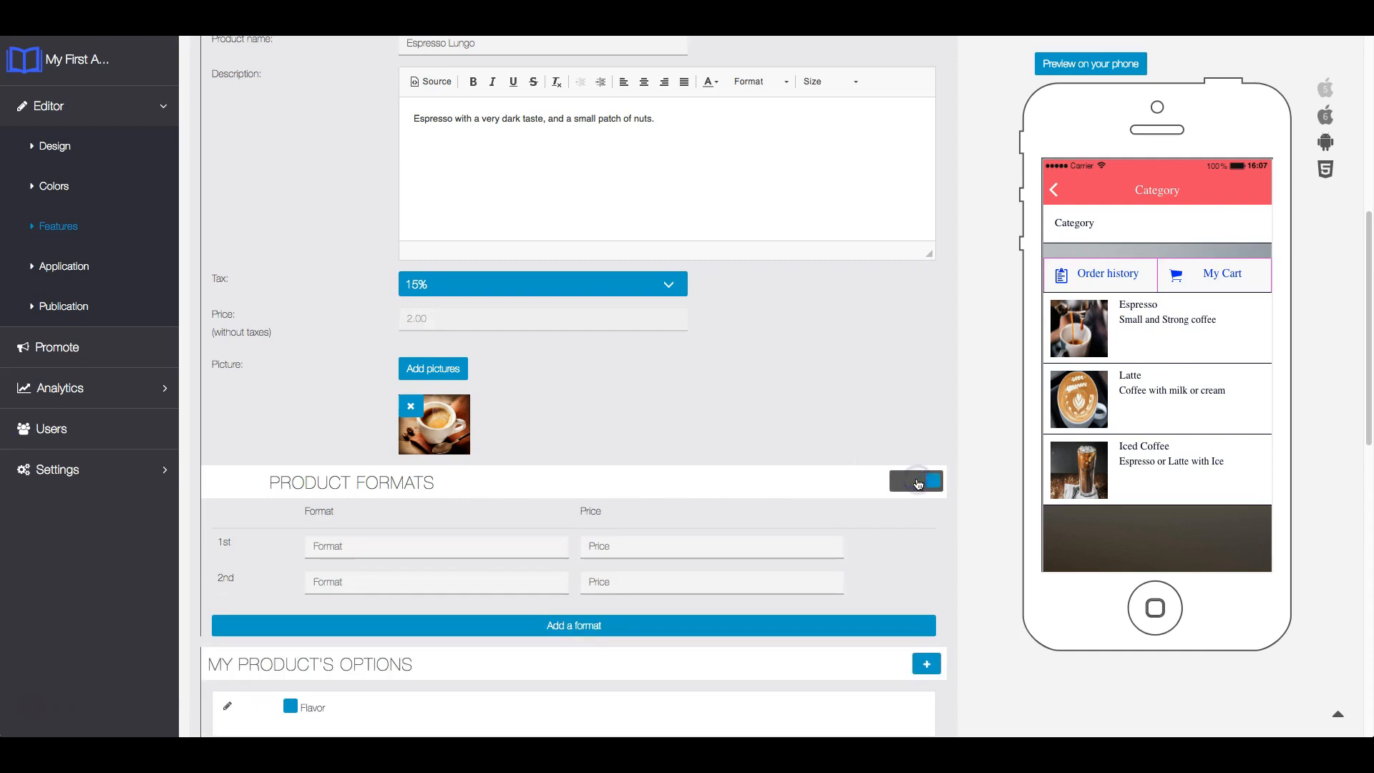
scroll(708, 417, "down", 1)
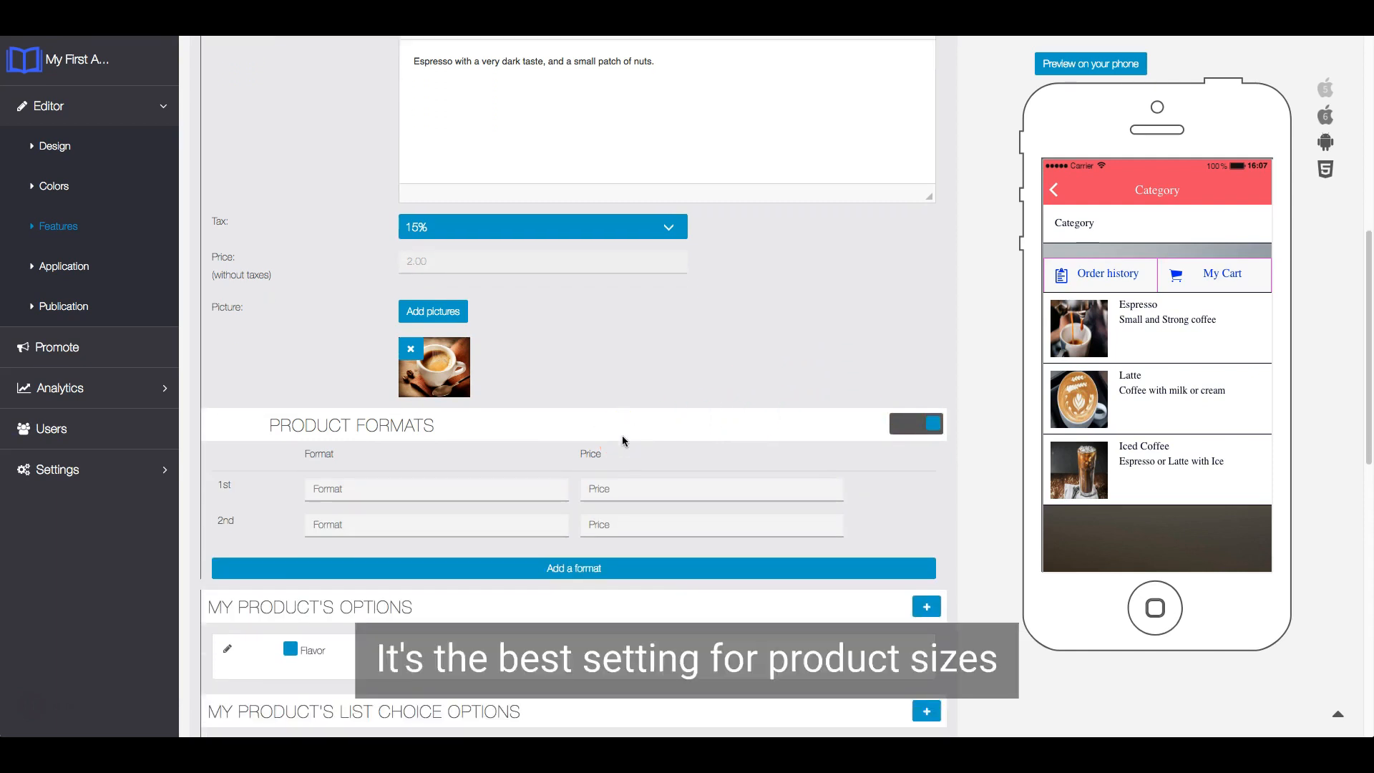
- Define the first two product formats as small at a price of 1.5 and medium at 2.0
left_click(434, 487)
type("small")
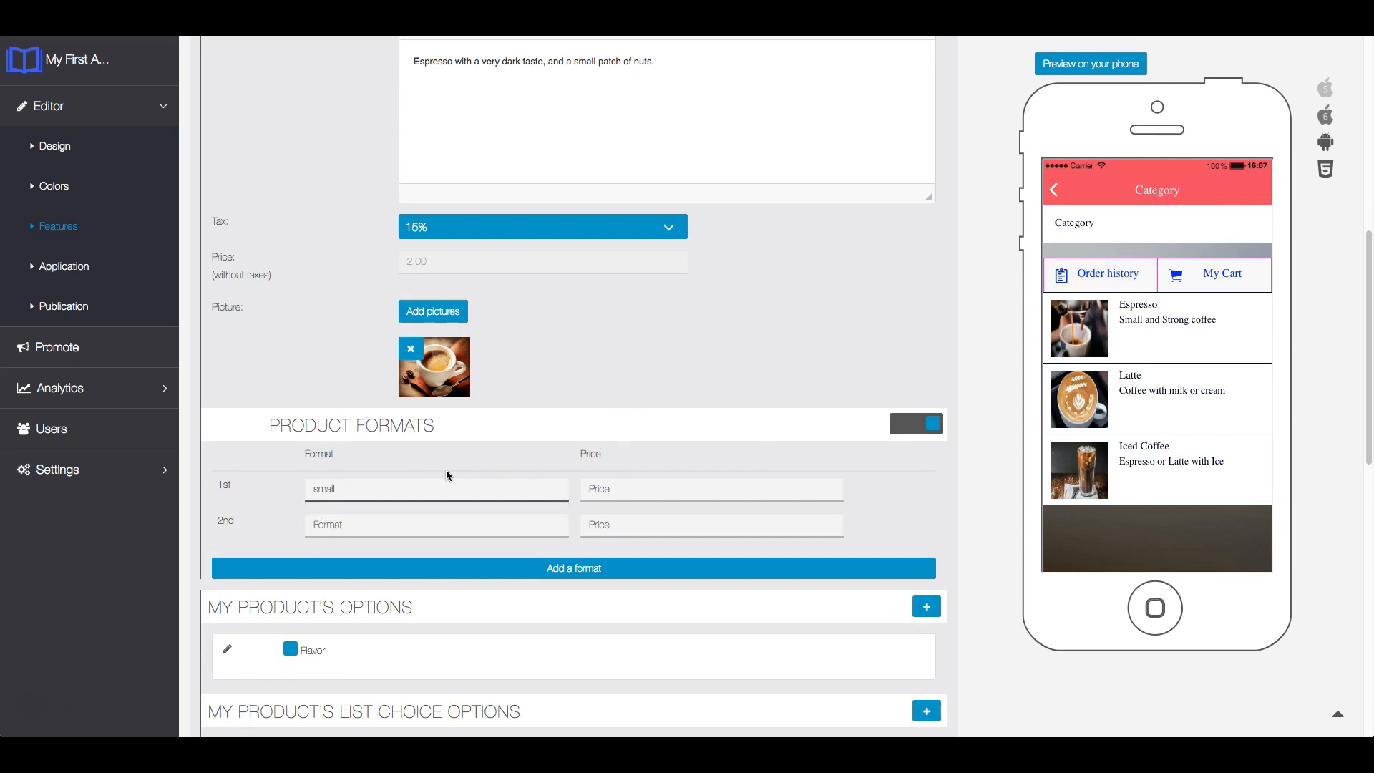
left_click(587, 484)
type("1")
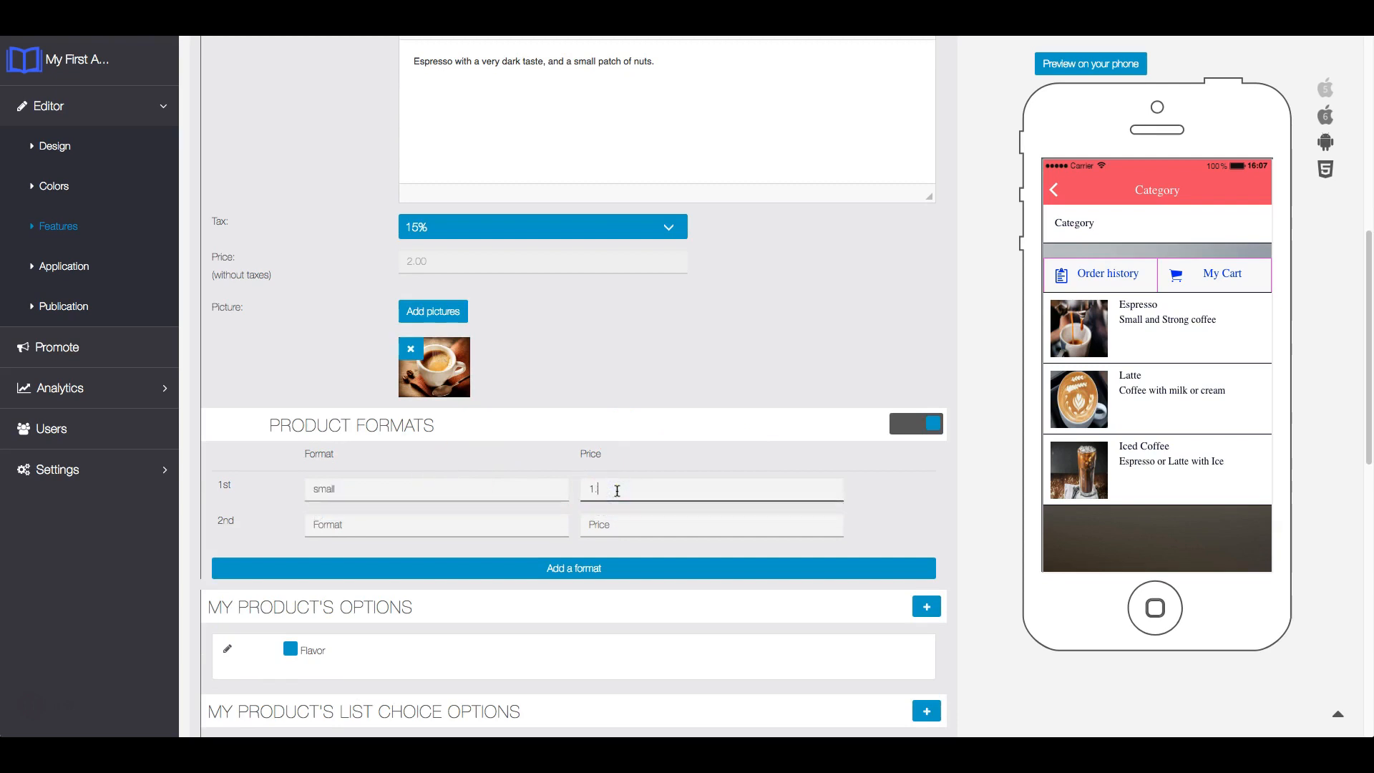
type(".5")
left_click(423, 523)
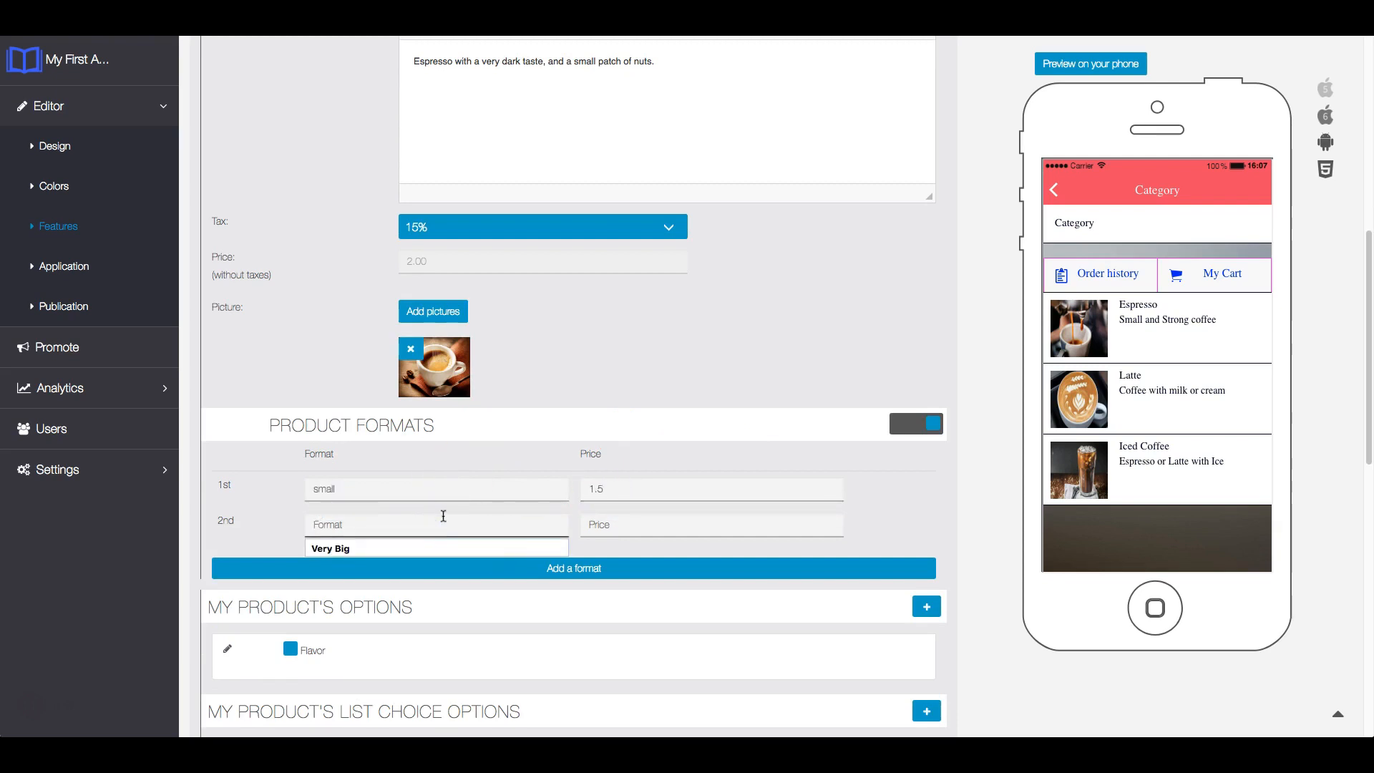
type("medium")
left_click(649, 523)
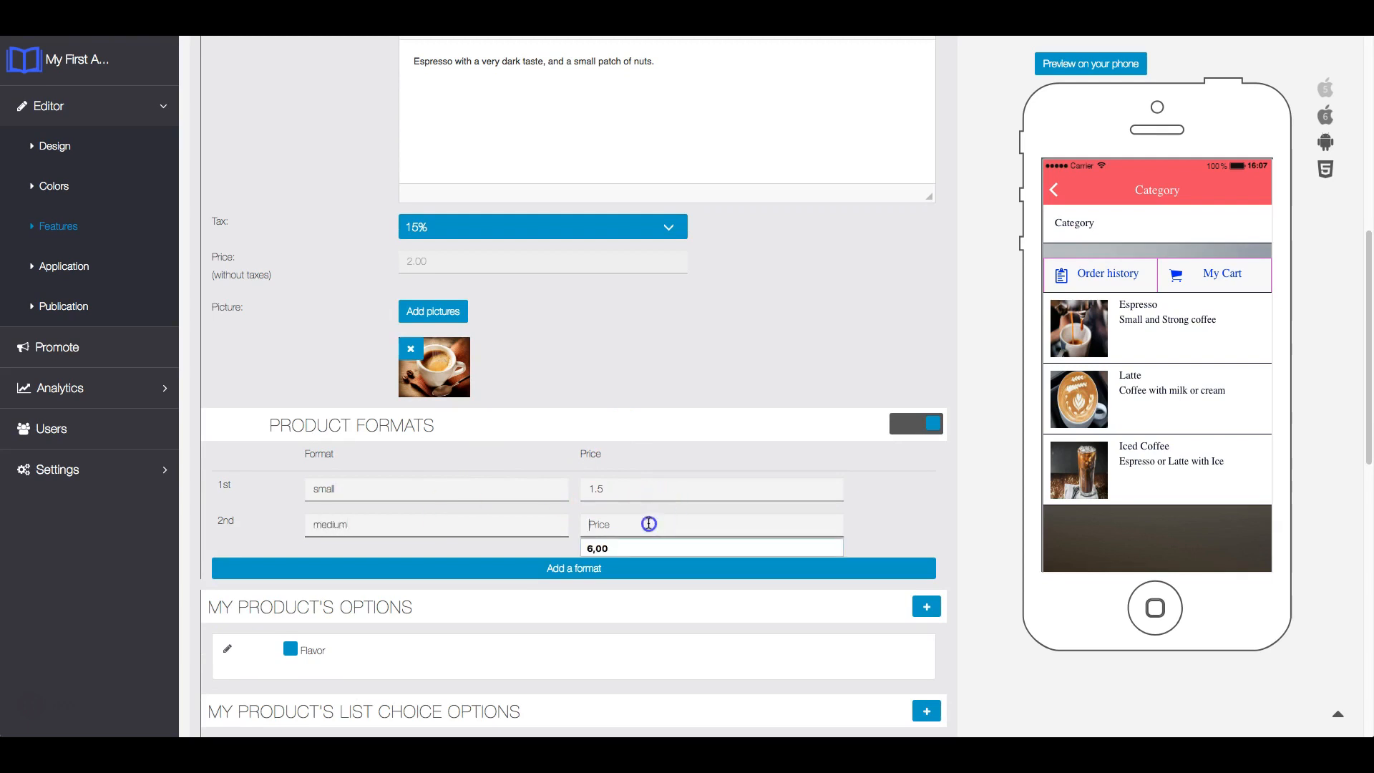
type("2.0")
- Add a third product format named big with a price of 2.5
left_click(653, 573)
left_click(445, 557)
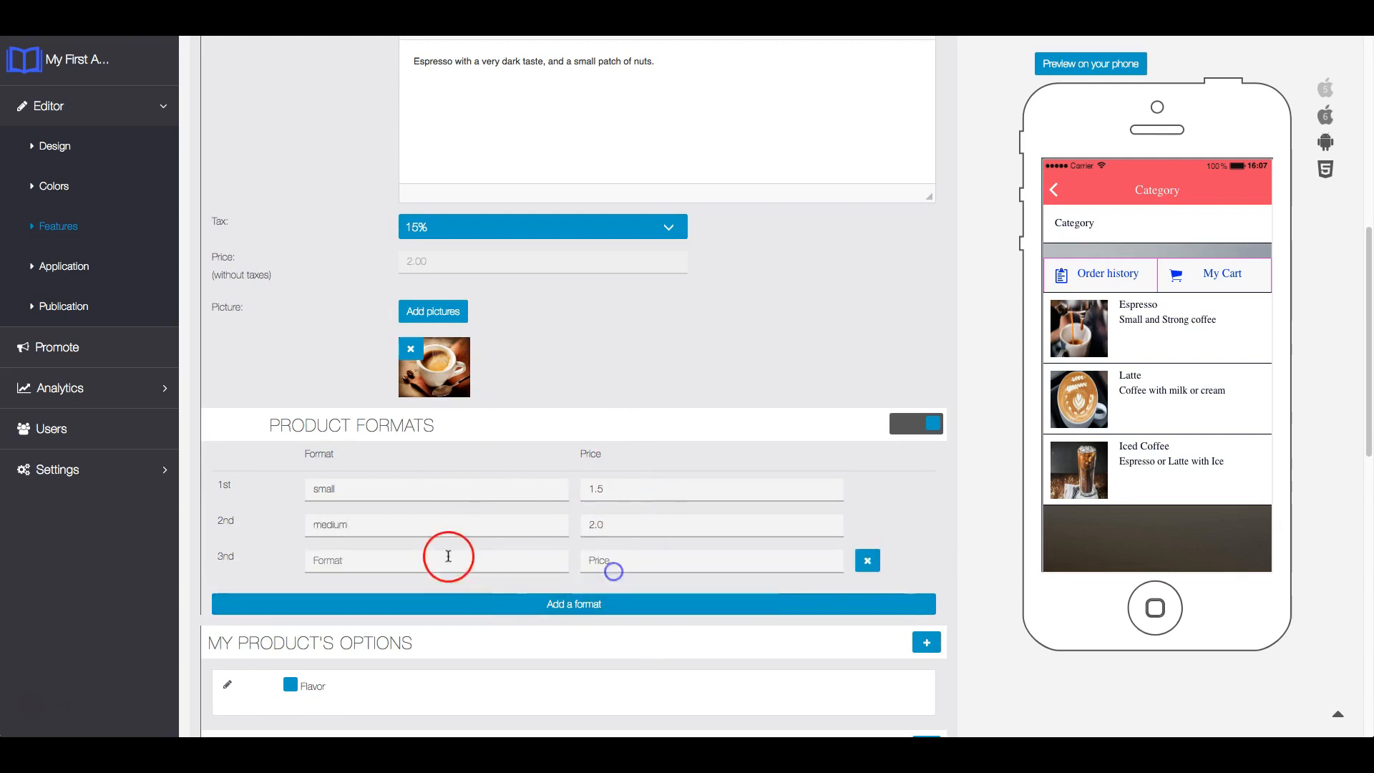
type("big")
left_click(619, 559)
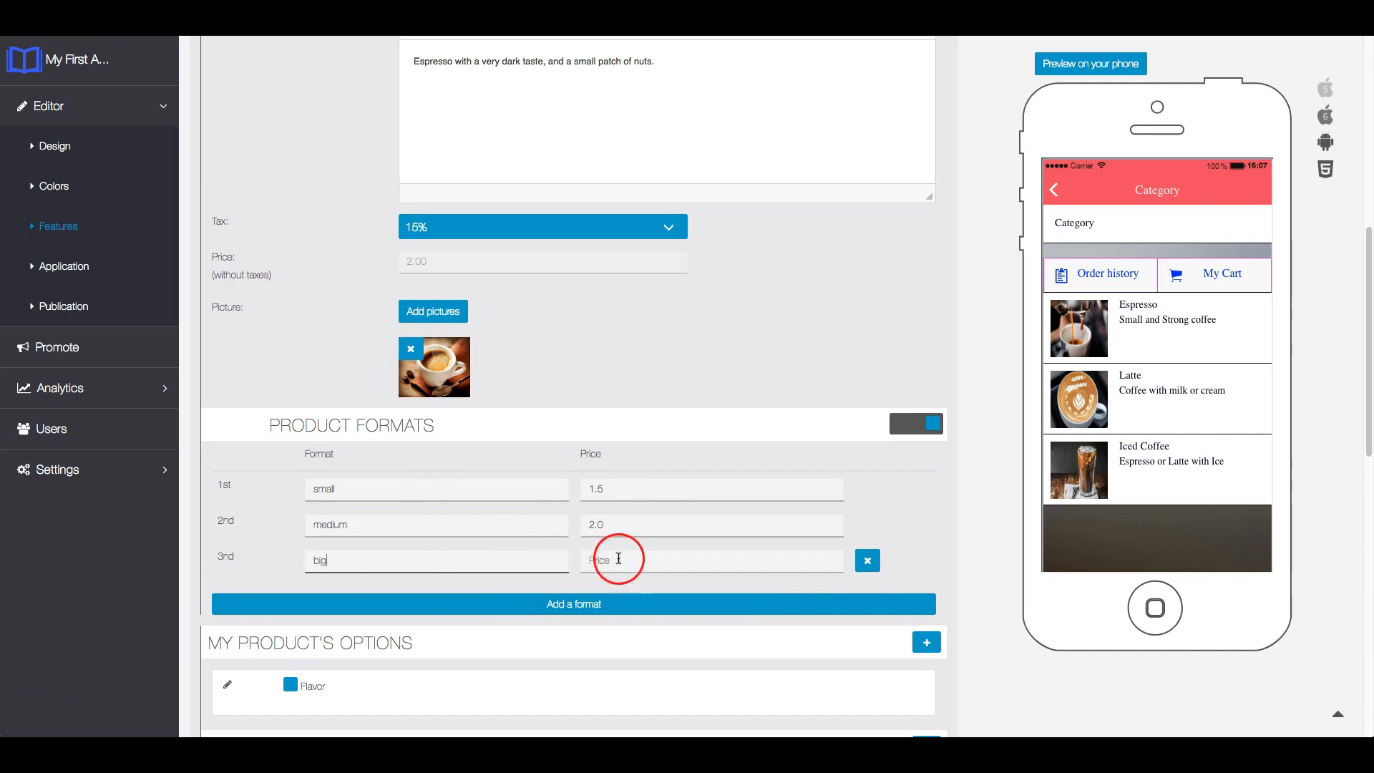
type("2.5")
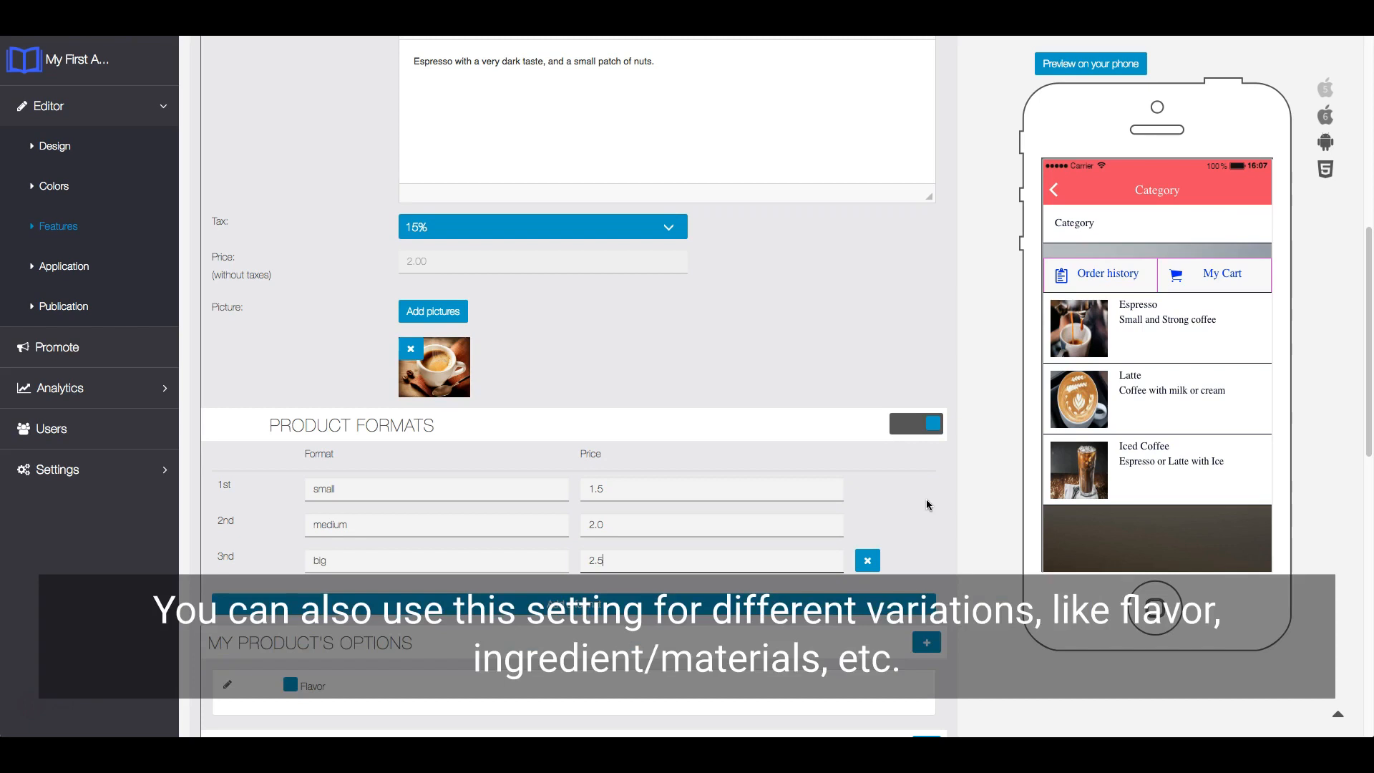
- Save the Espresso Lungo product with its new formats
left_click(926, 503)
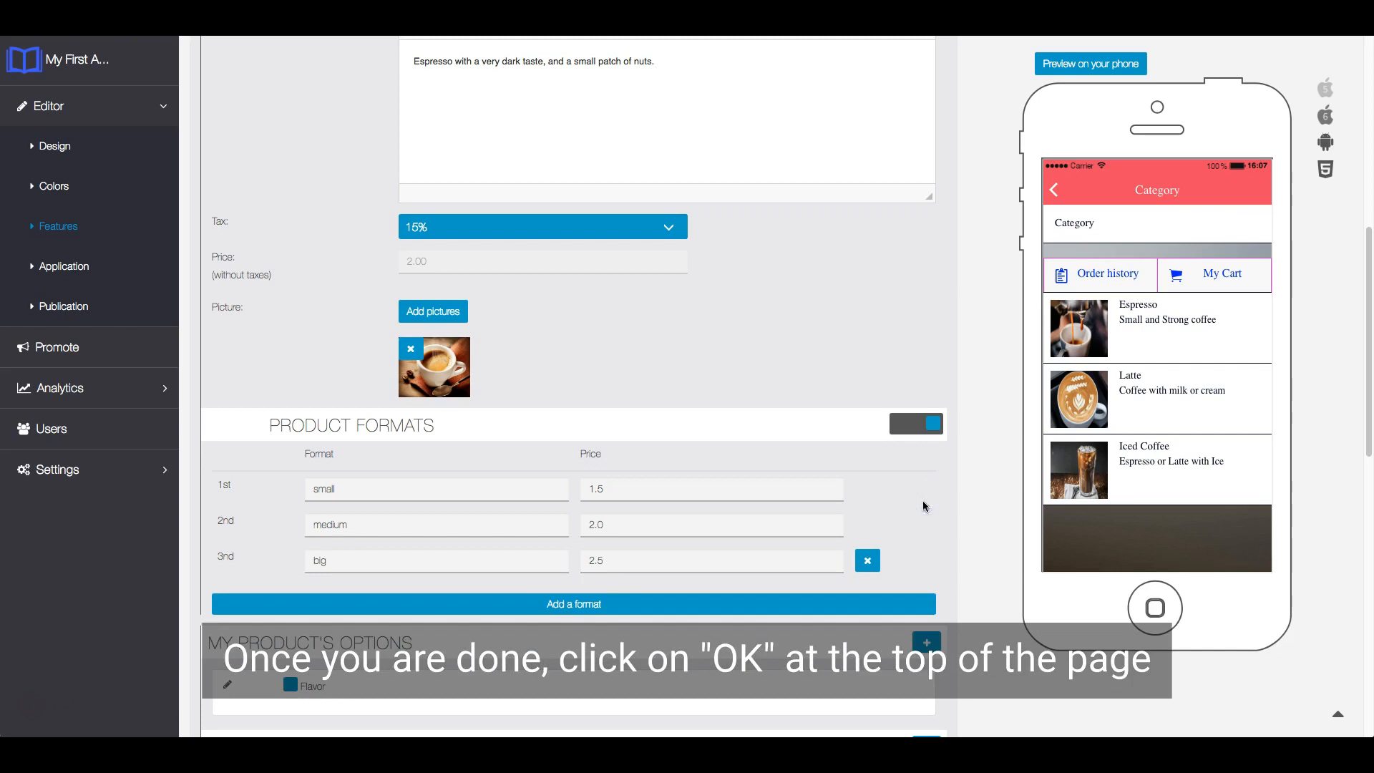
scroll(923, 505, "up", 3)
left_click(919, 164)
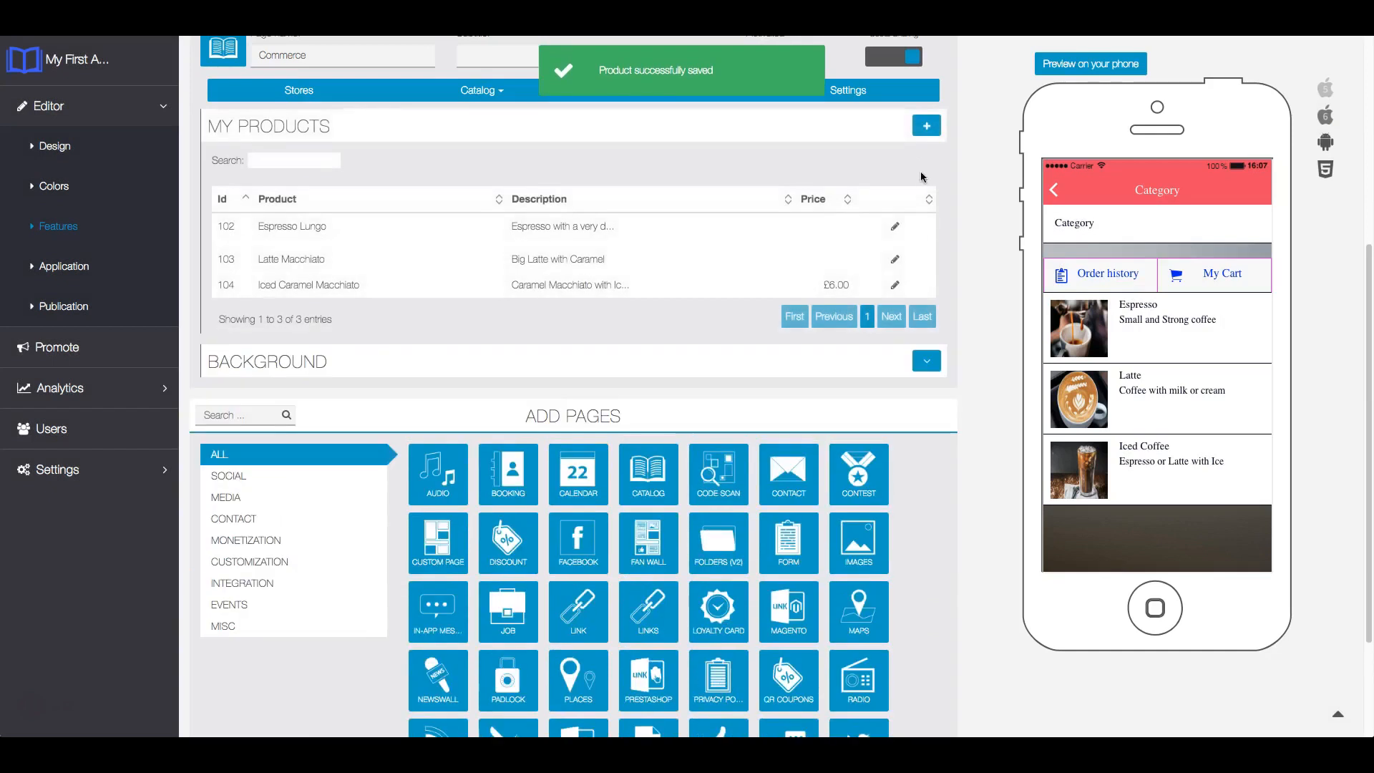
left_click(899, 216)
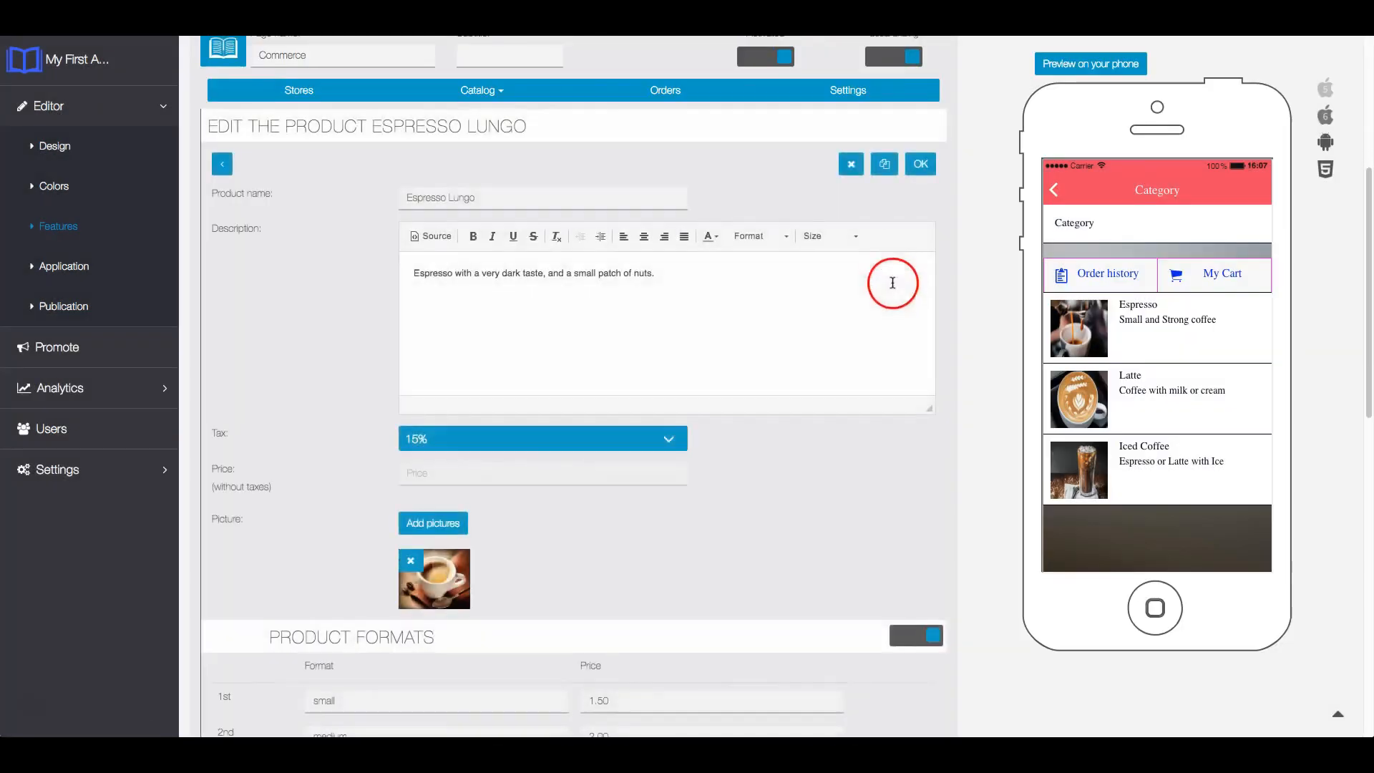
- Start a new options group for the product and name it Toppings, without requiring at least one option
scroll(967, 401, "down", 6)
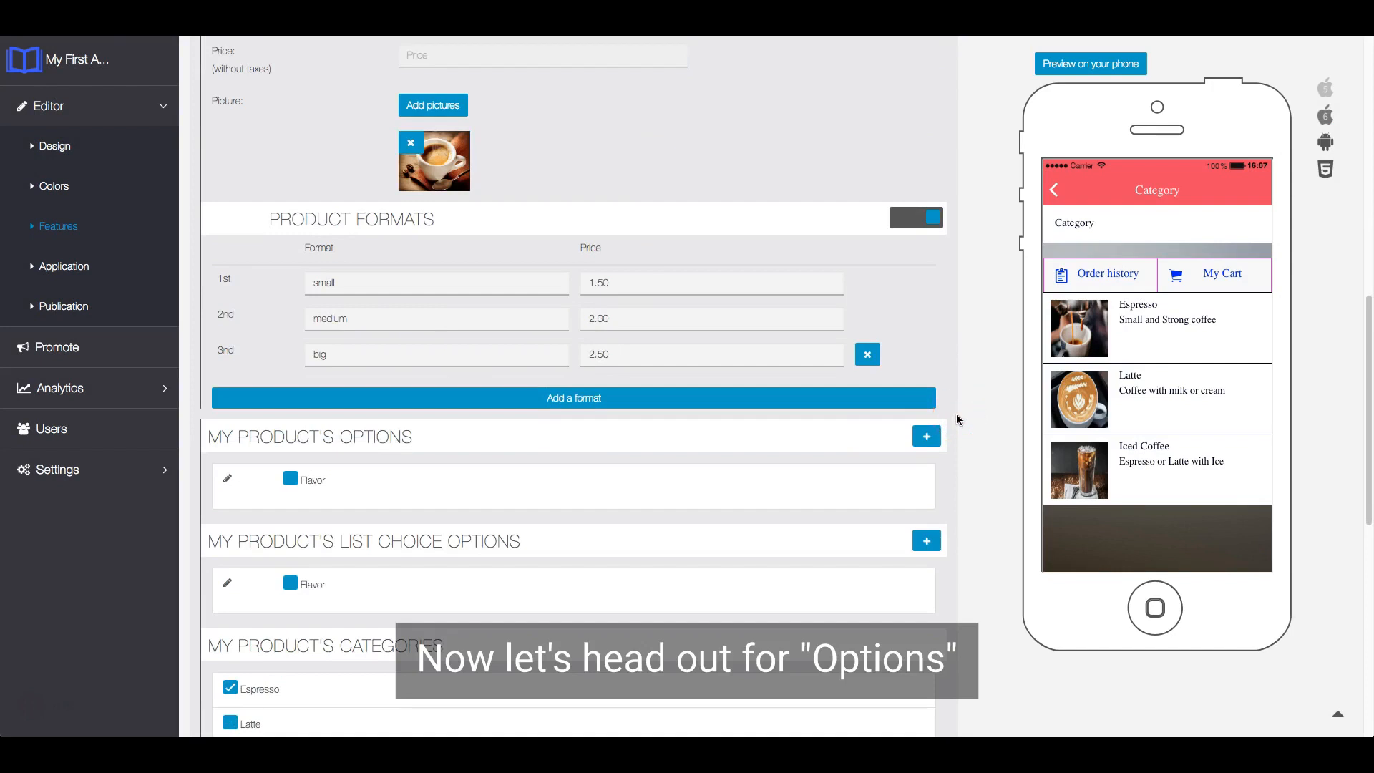
left_click(927, 437)
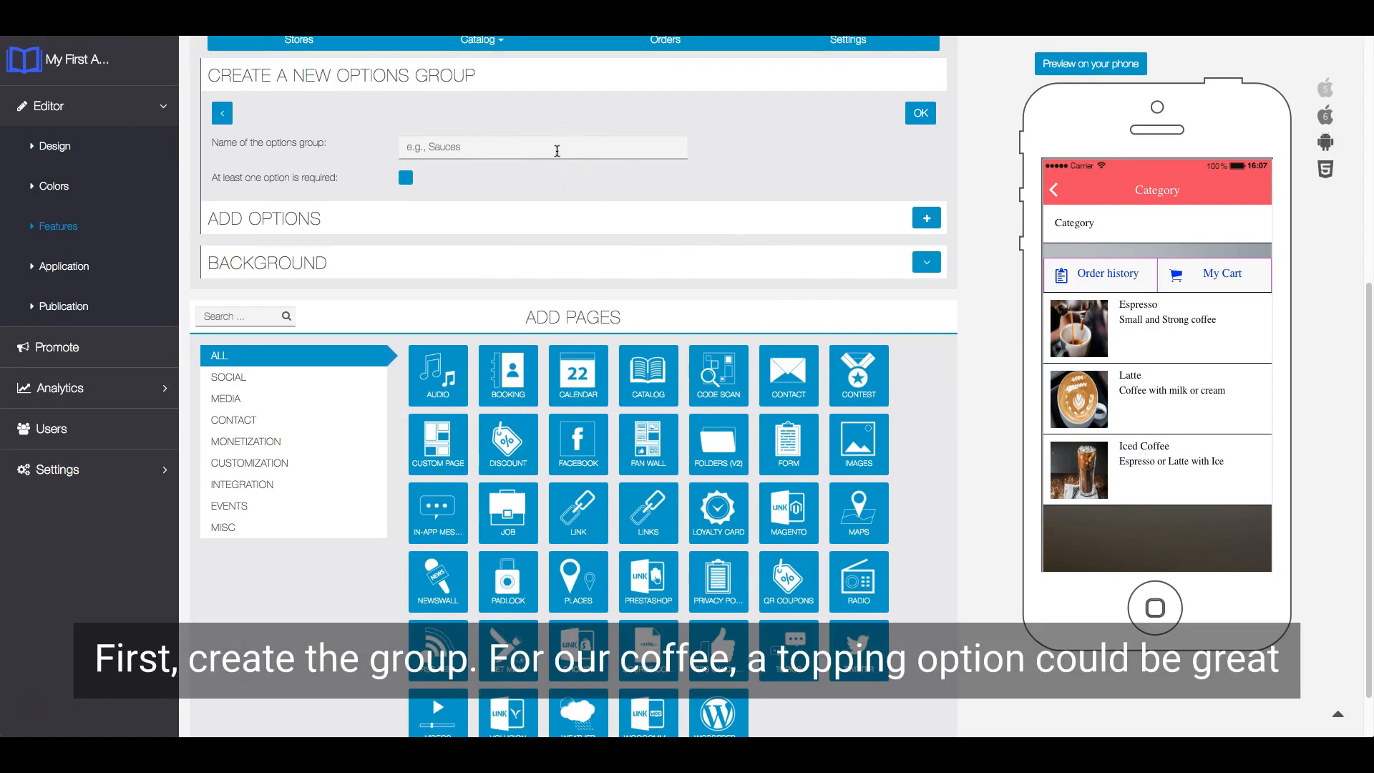
left_click(557, 151)
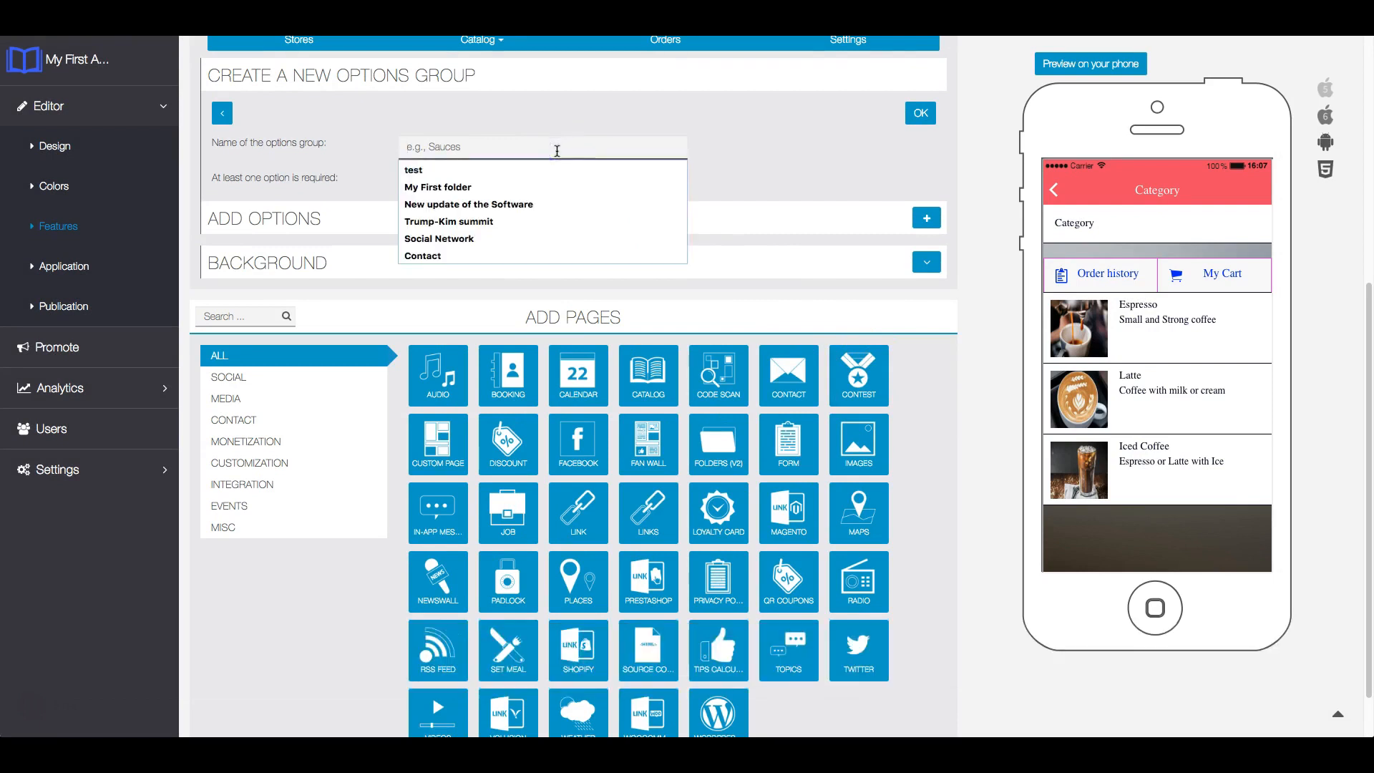
type("T")
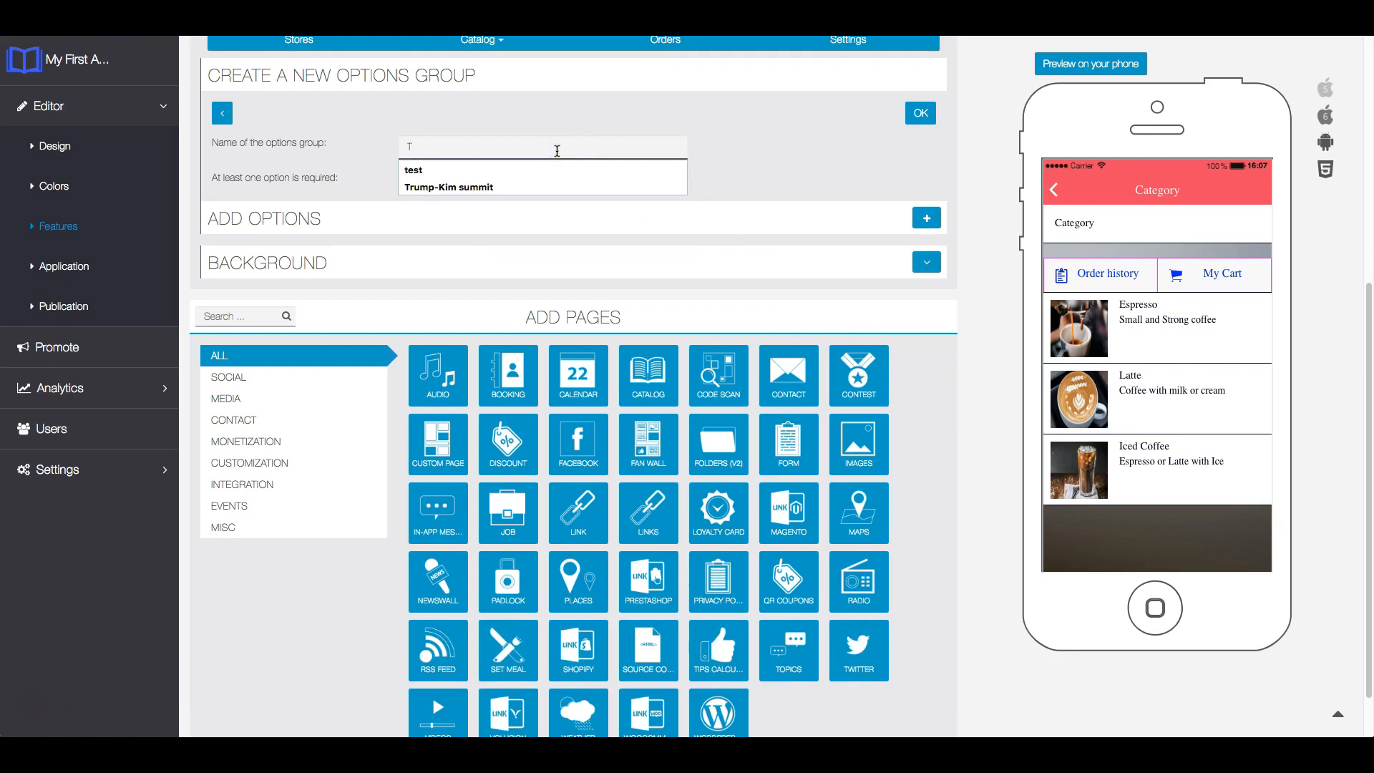
type("opping")
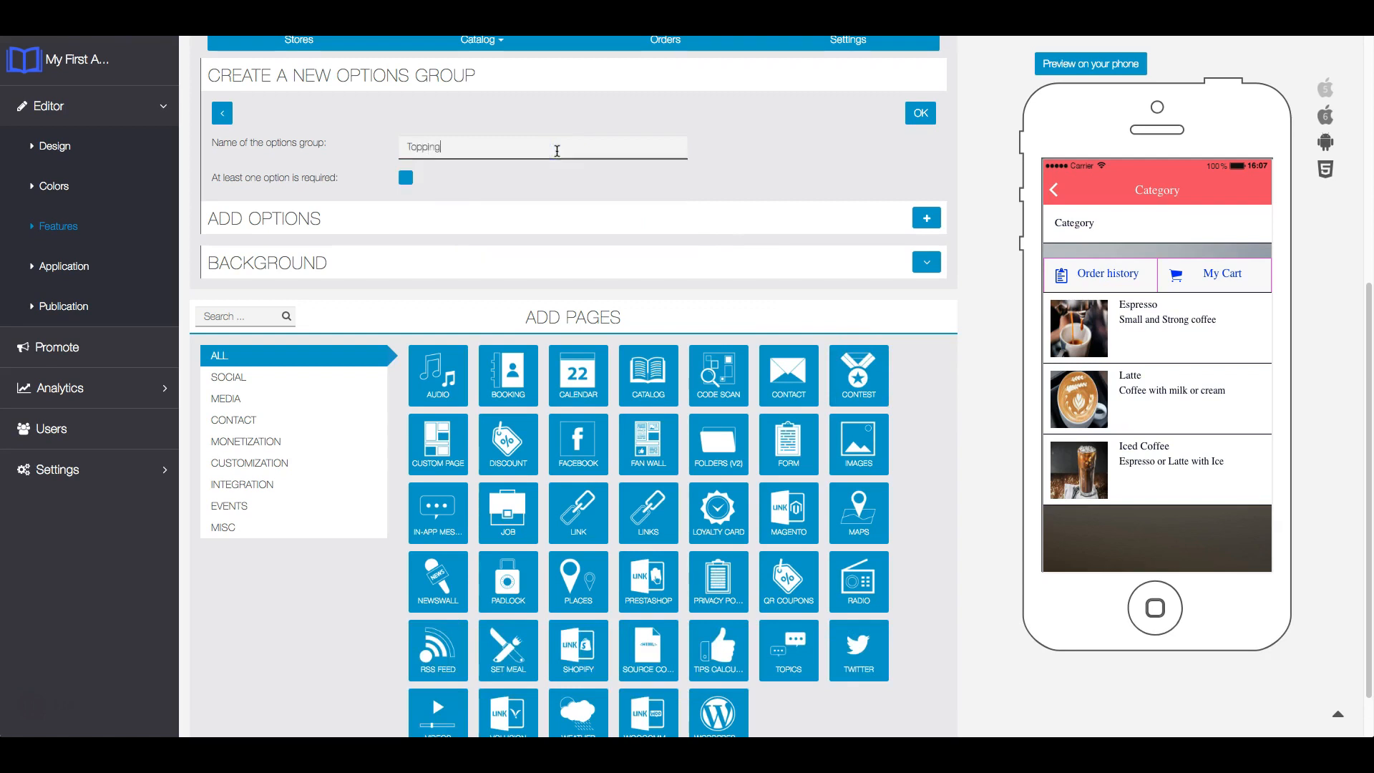
type("s")
left_click(761, 145)
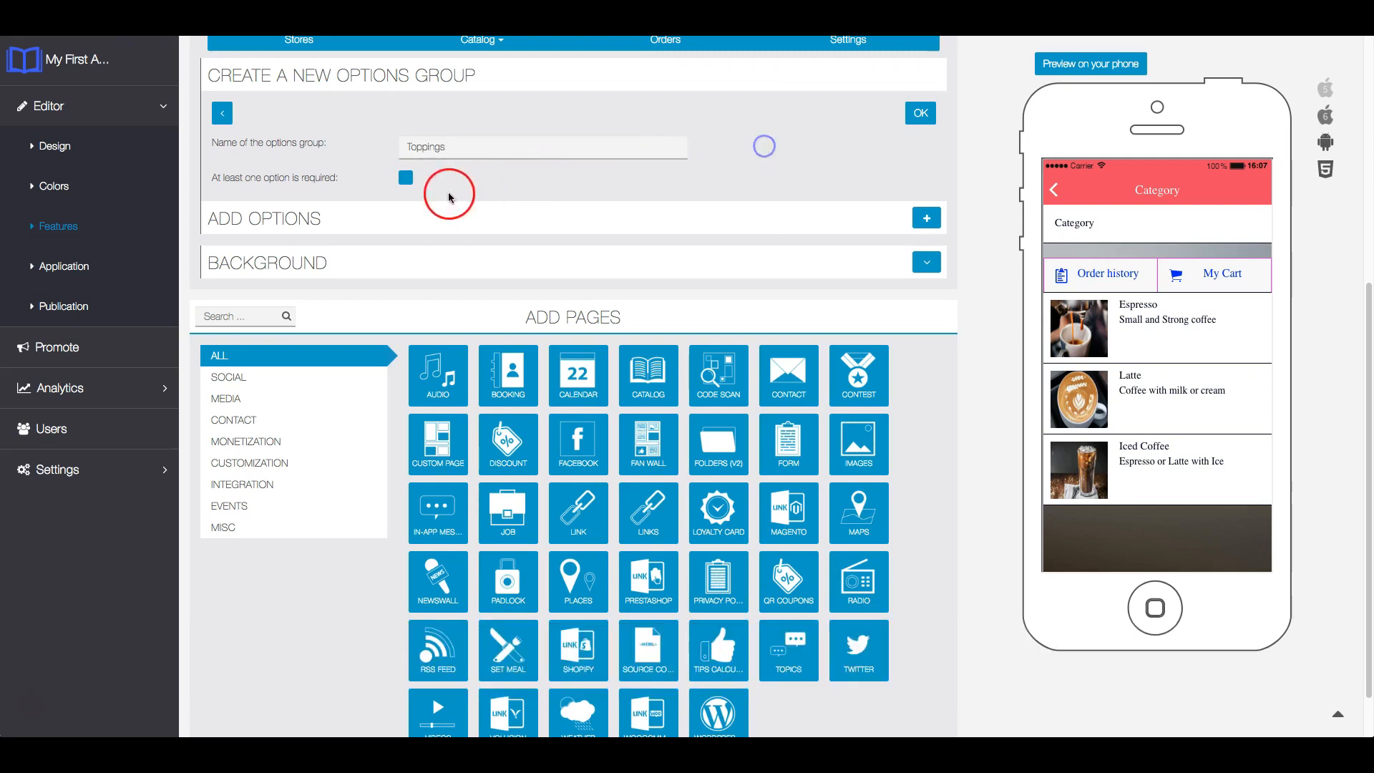
left_click(406, 178)
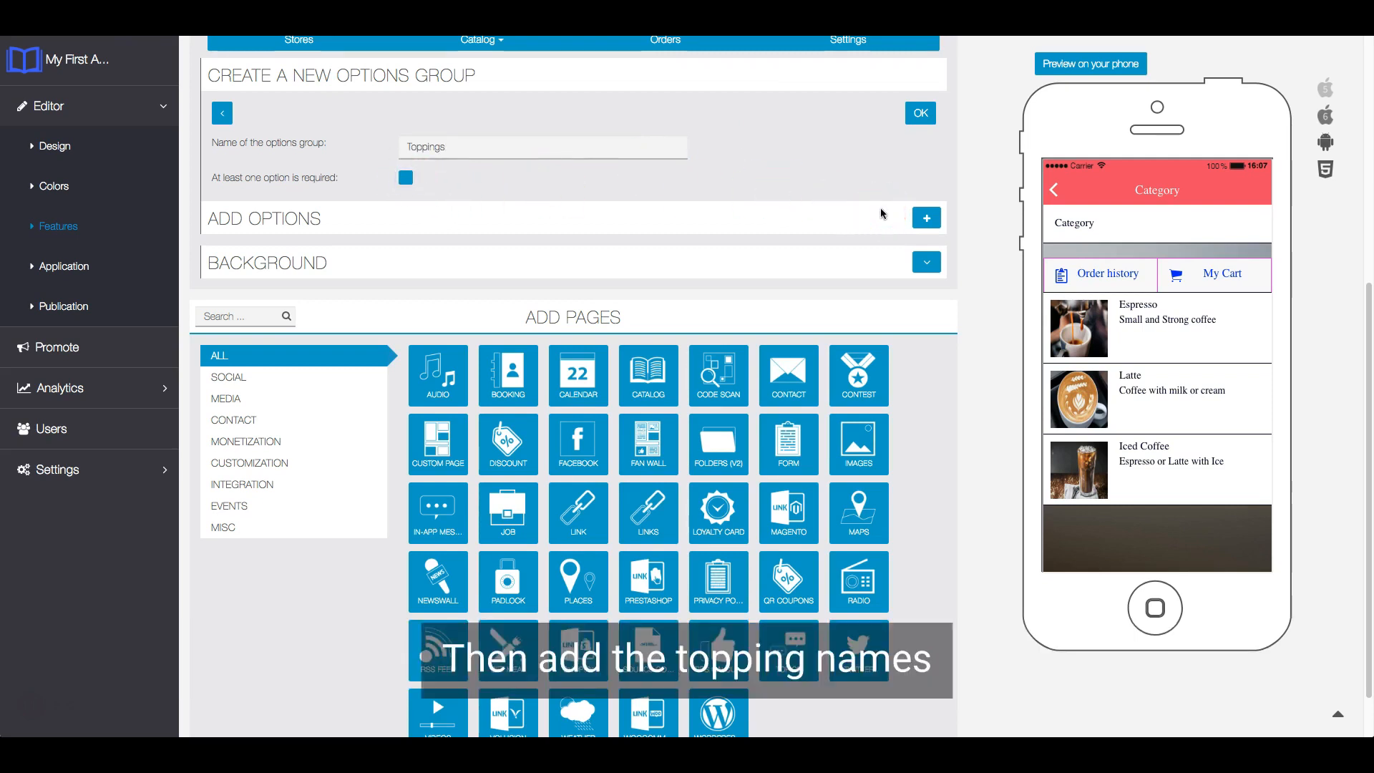
- Add the options Whipped Cream and Chocolate flakes to the Toppings group
left_click(927, 218)
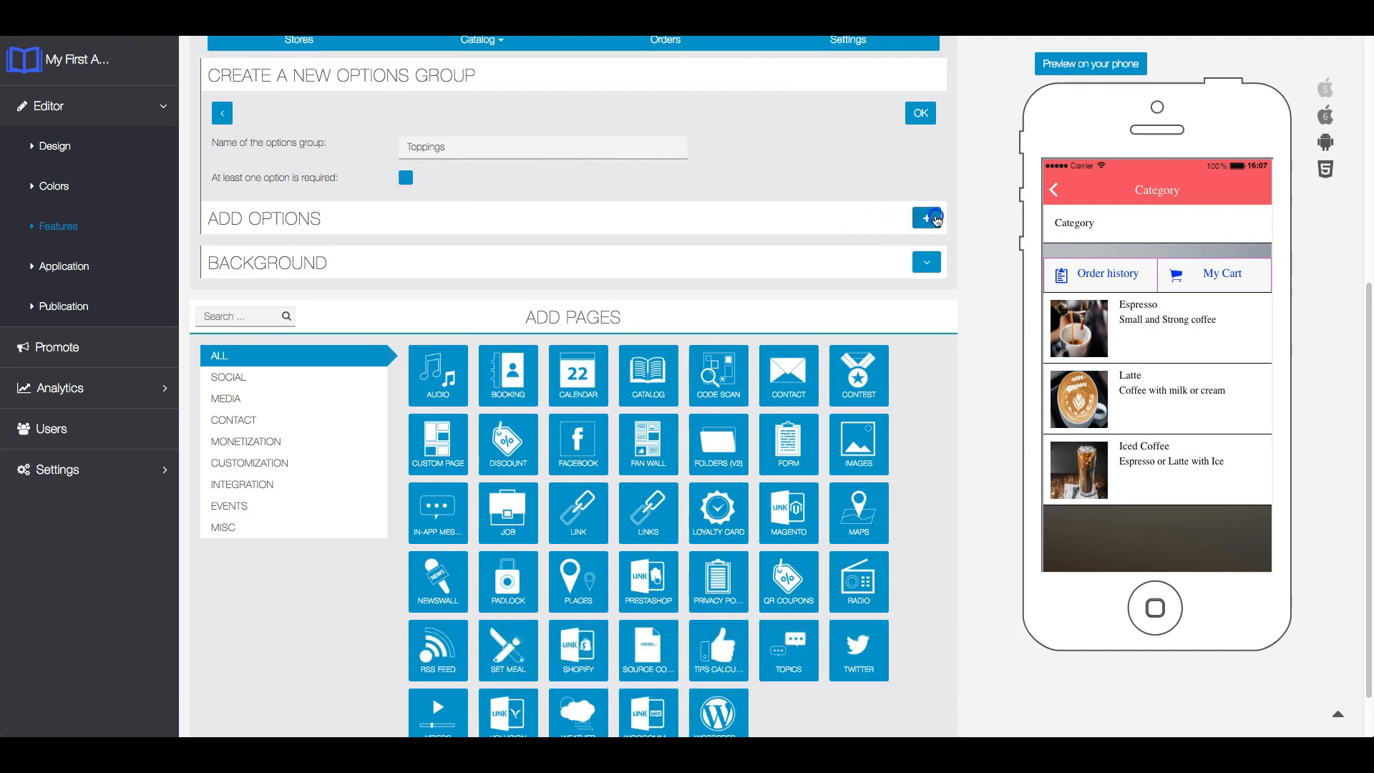
left_click(460, 262)
type("Whippe")
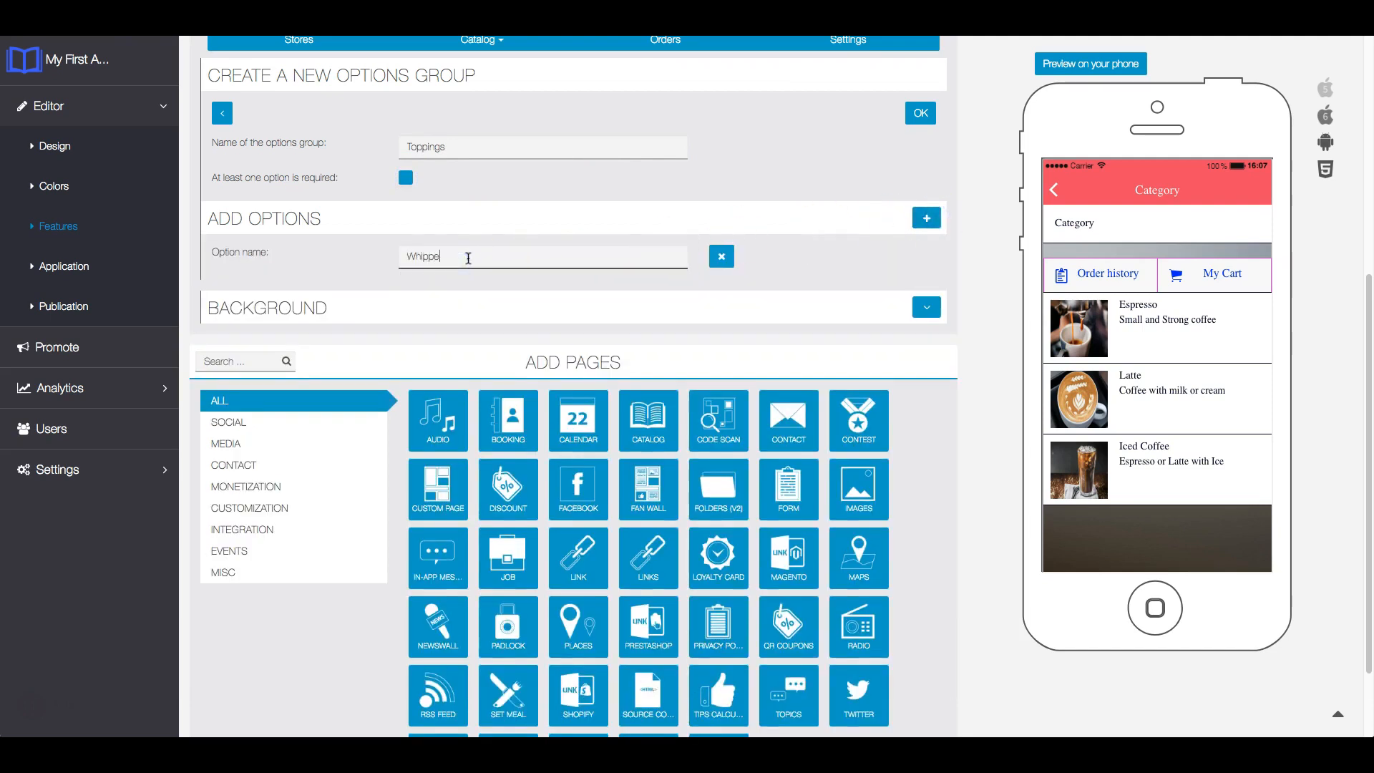
type("d Cream")
left_click(916, 221)
left_click(518, 311)
type("Chocola")
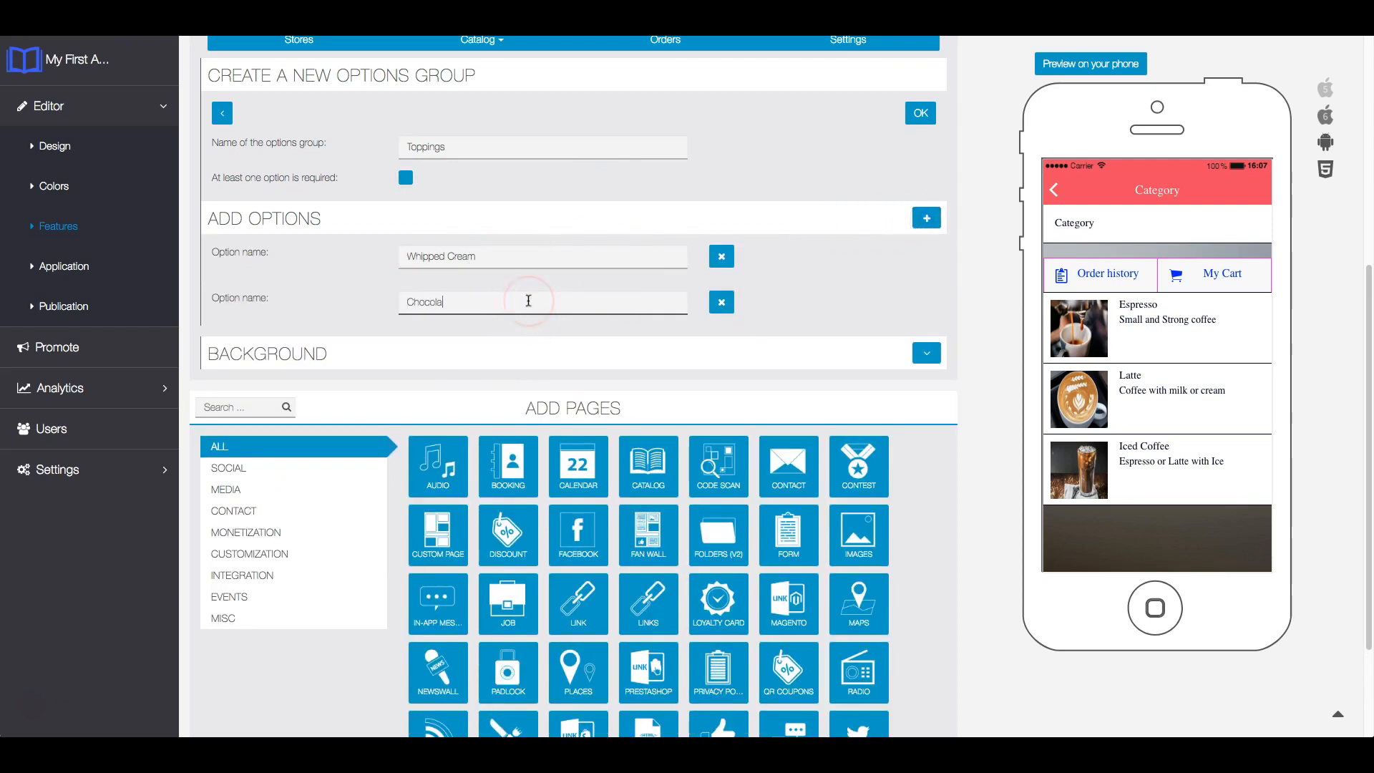
type("te flakes")
- Add Speculoos as the third option and save the Toppings options group
left_click(923, 219)
left_click(616, 333)
type("Speculoo")
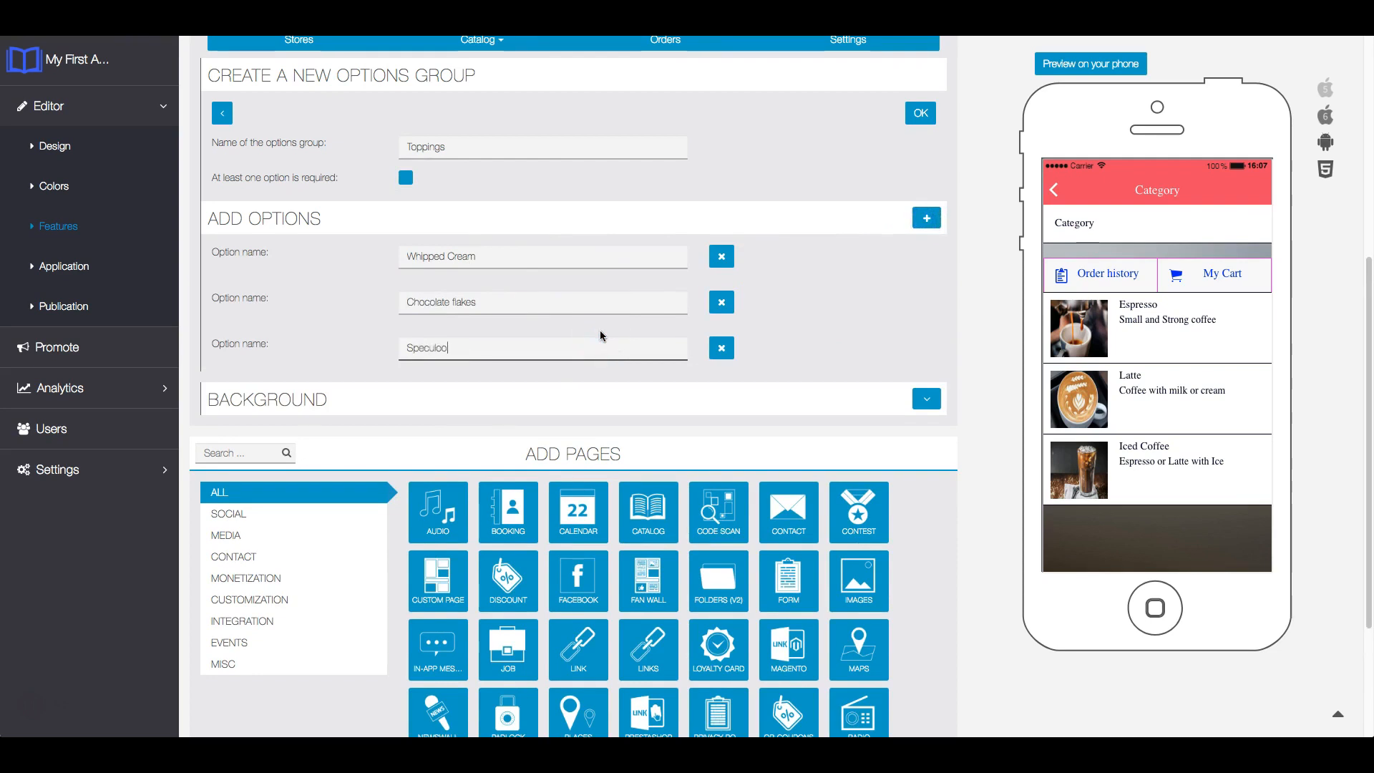
type("s")
left_click(607, 330)
left_click(723, 302)
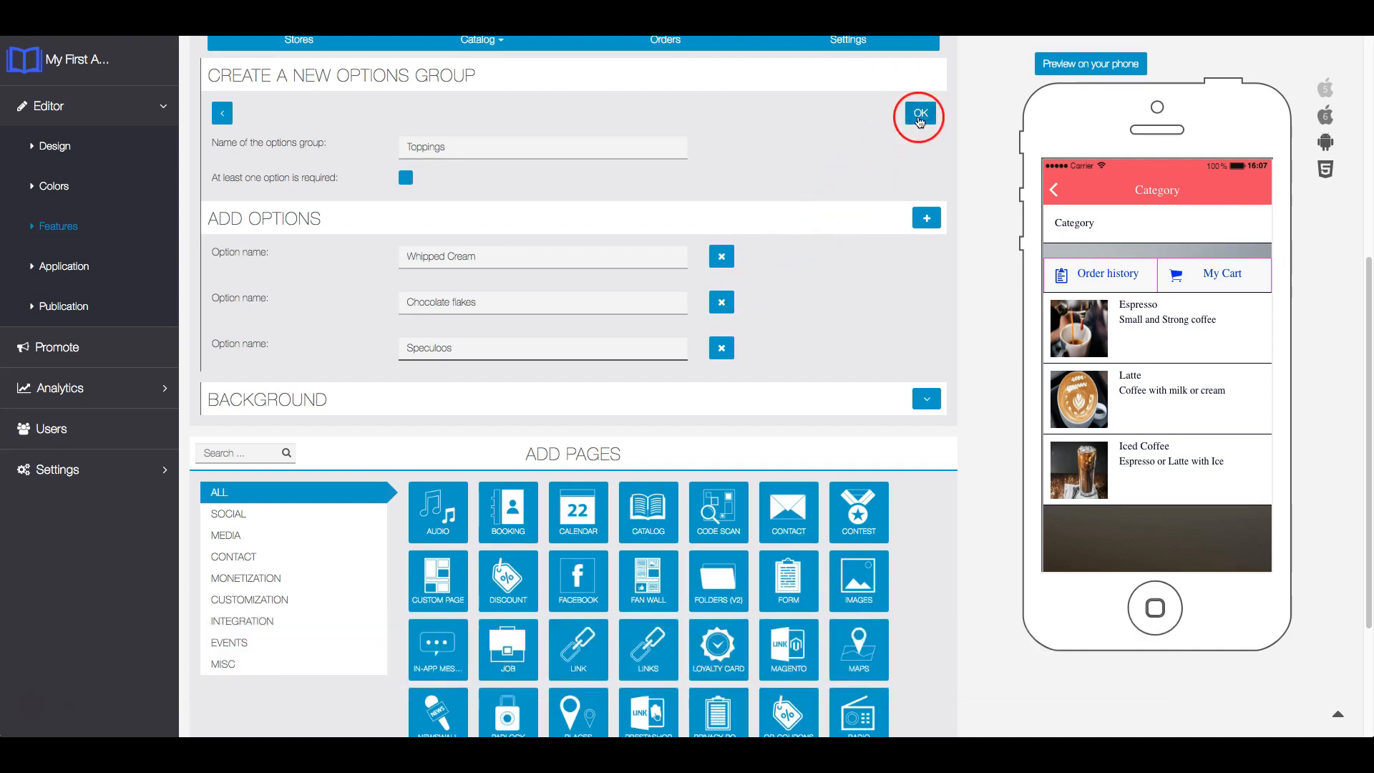
left_click(917, 115)
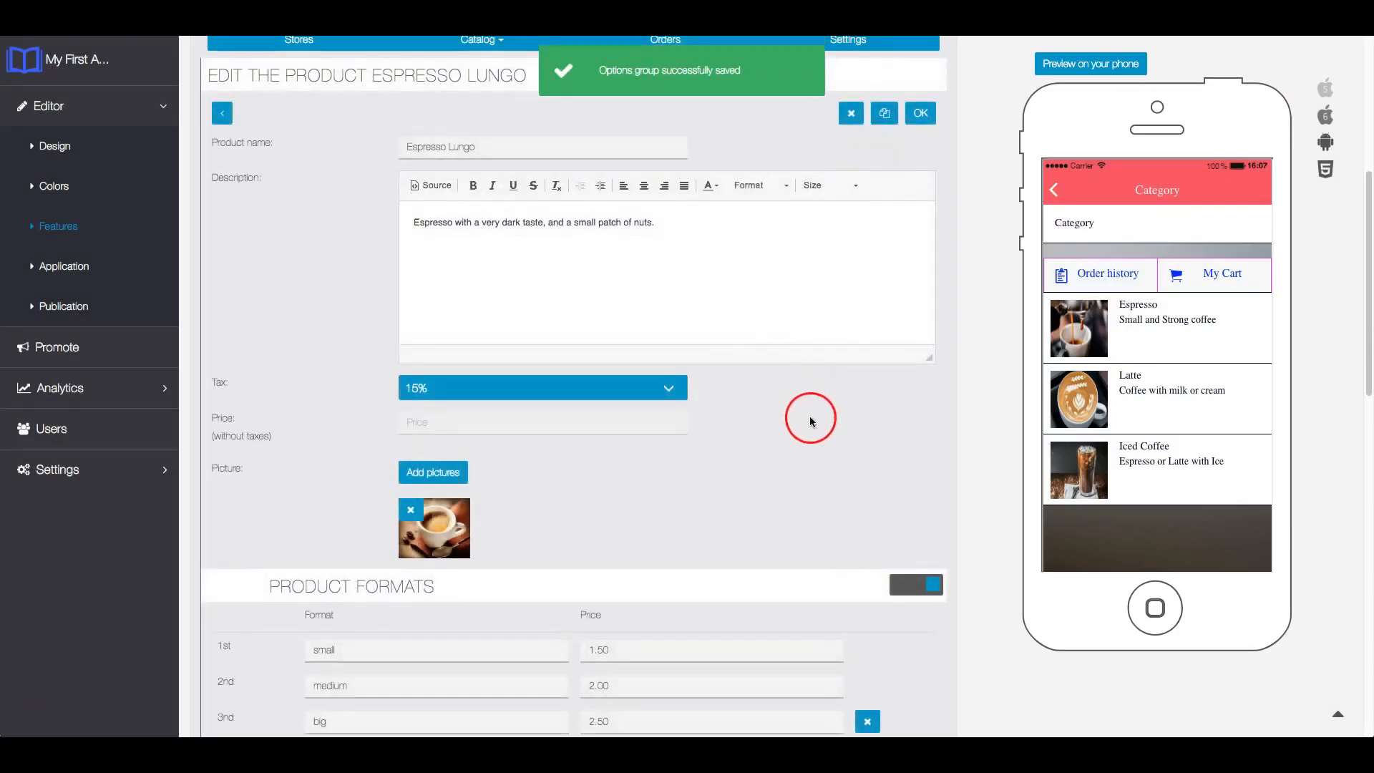
- Enable the Toppings options group for the Espresso Lungo product
scroll(916, 445, "down", 6)
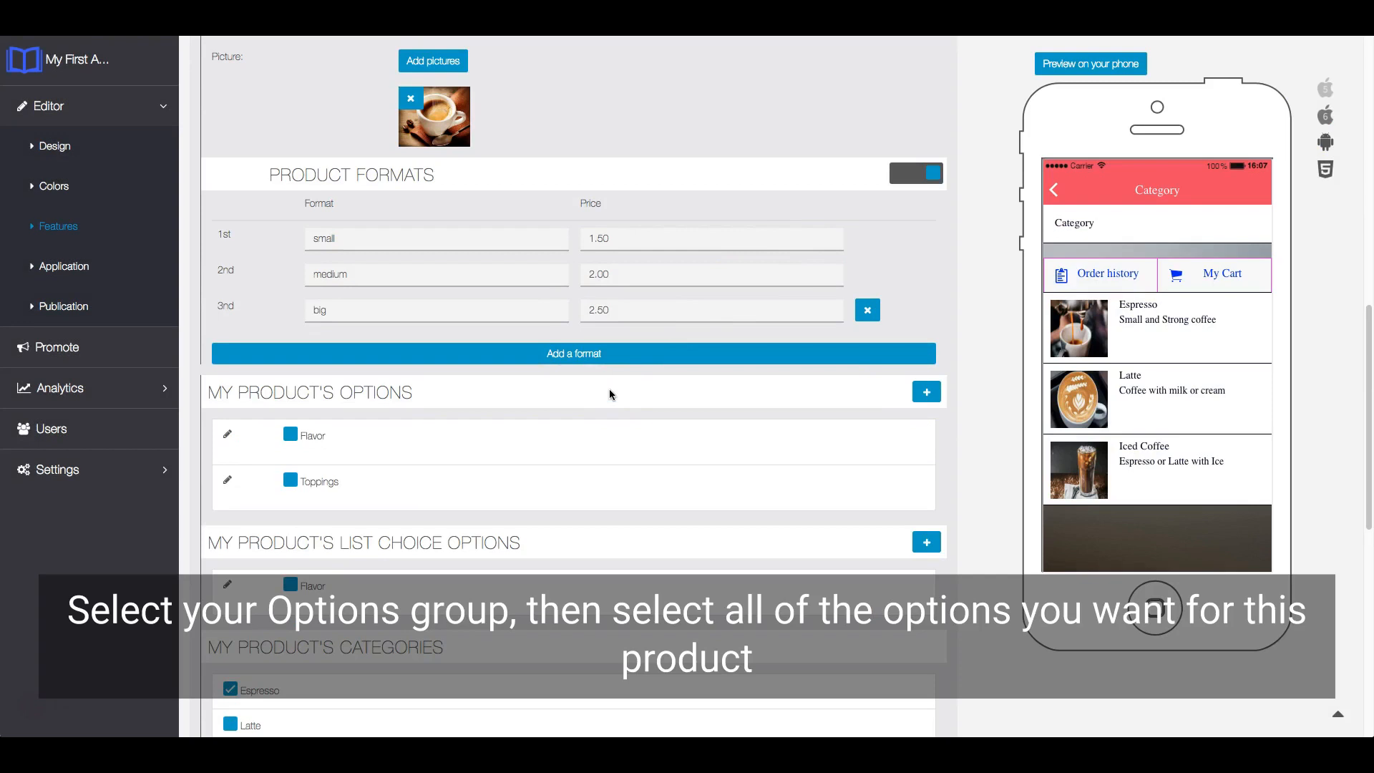
scroll(609, 394, "down", 1)
left_click(291, 433)
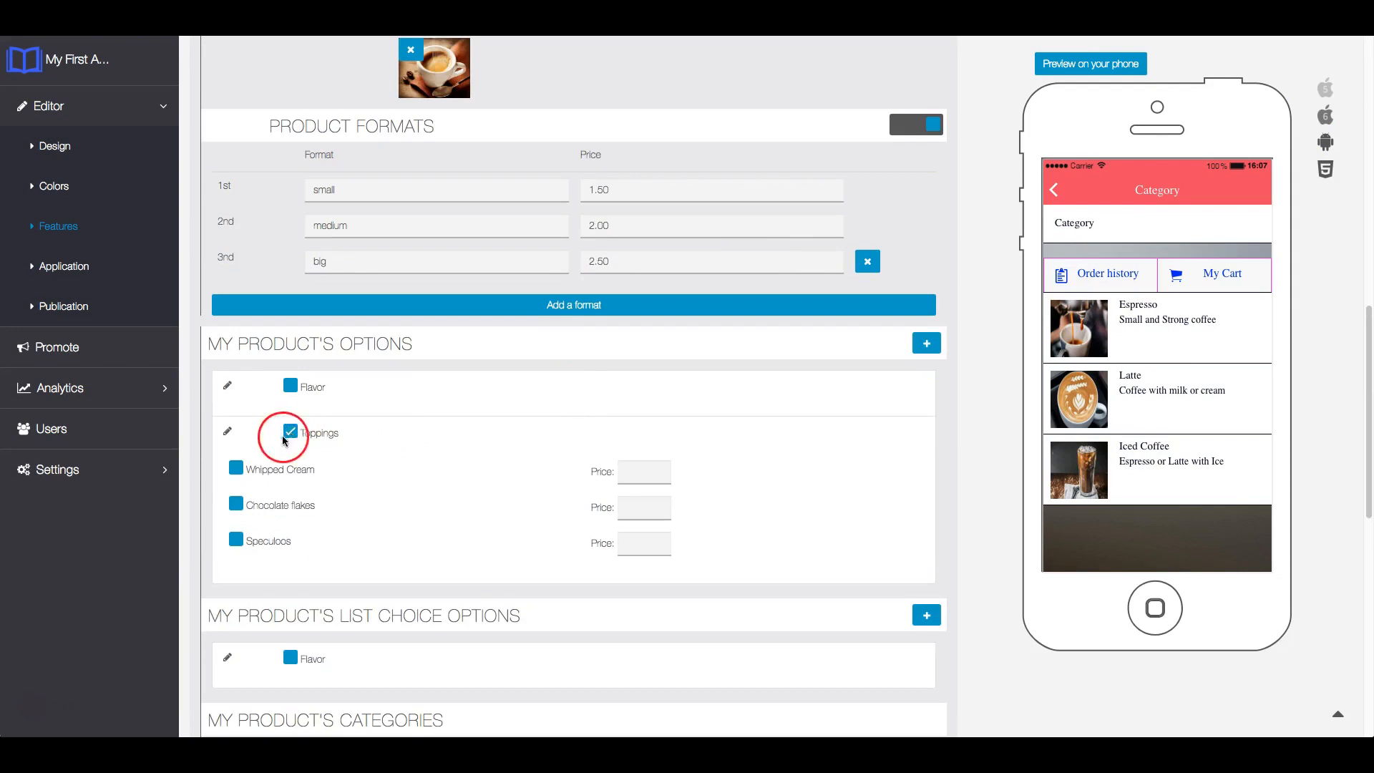
- Enable the toppings Whipped Cream at price 2, Chocolate flakes at 1 and Speculoos at 1.5 for the product
left_click(237, 469)
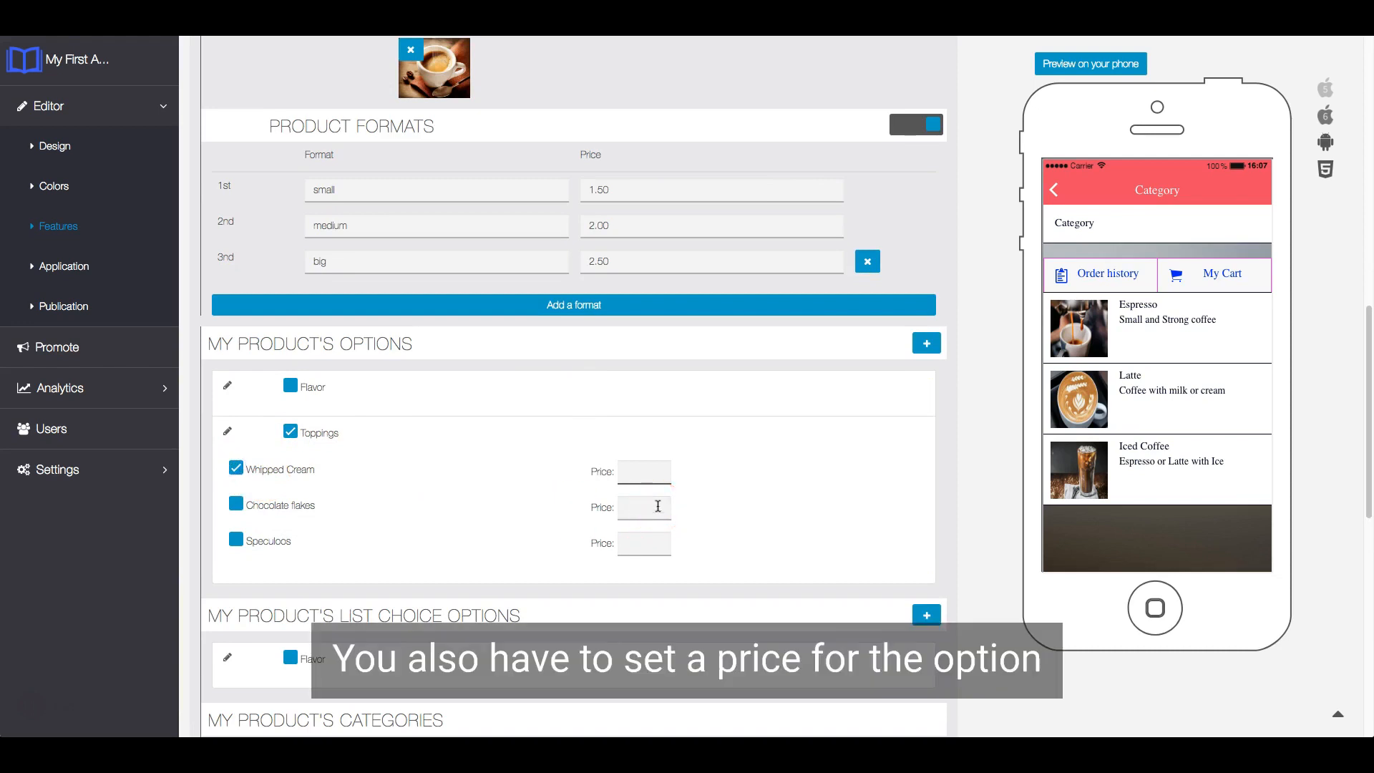
left_click(654, 470)
type("2")
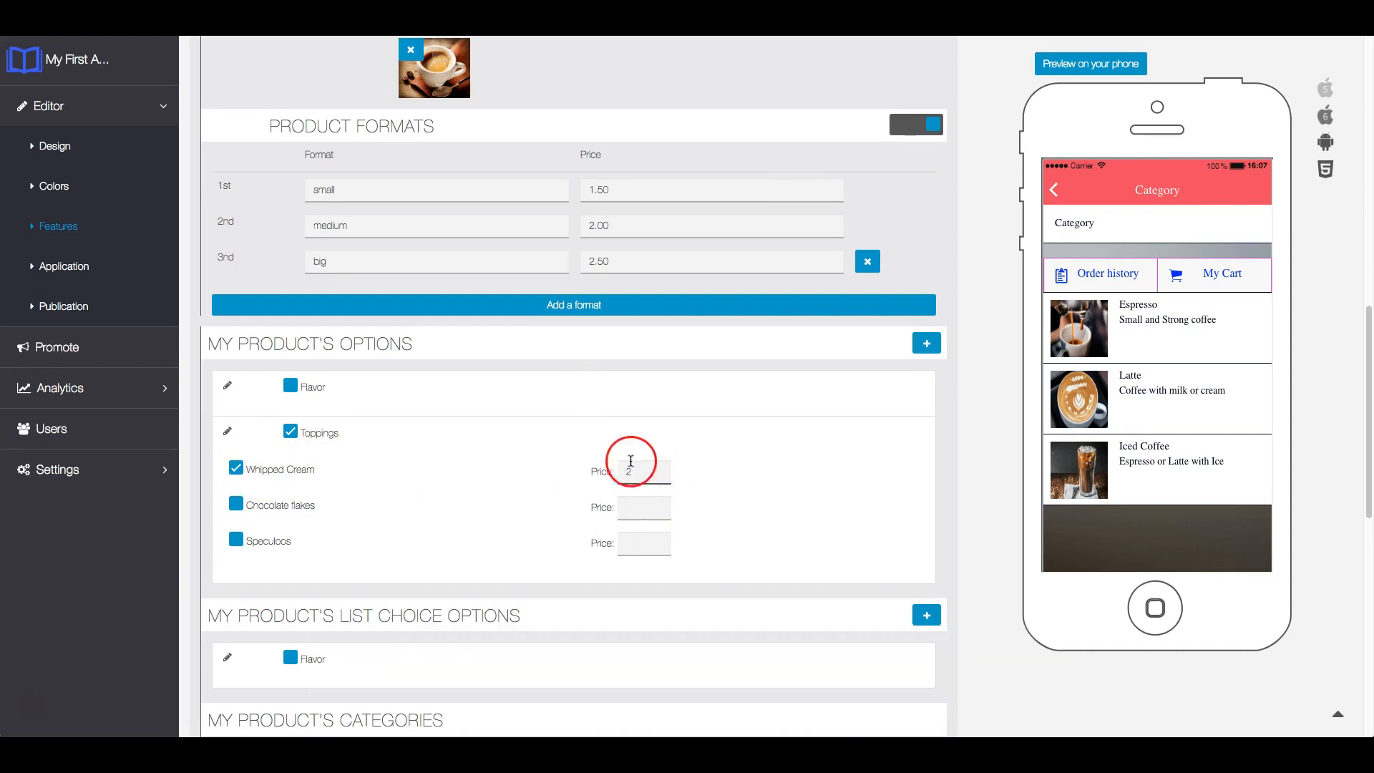
left_click(236, 504)
left_click(631, 517)
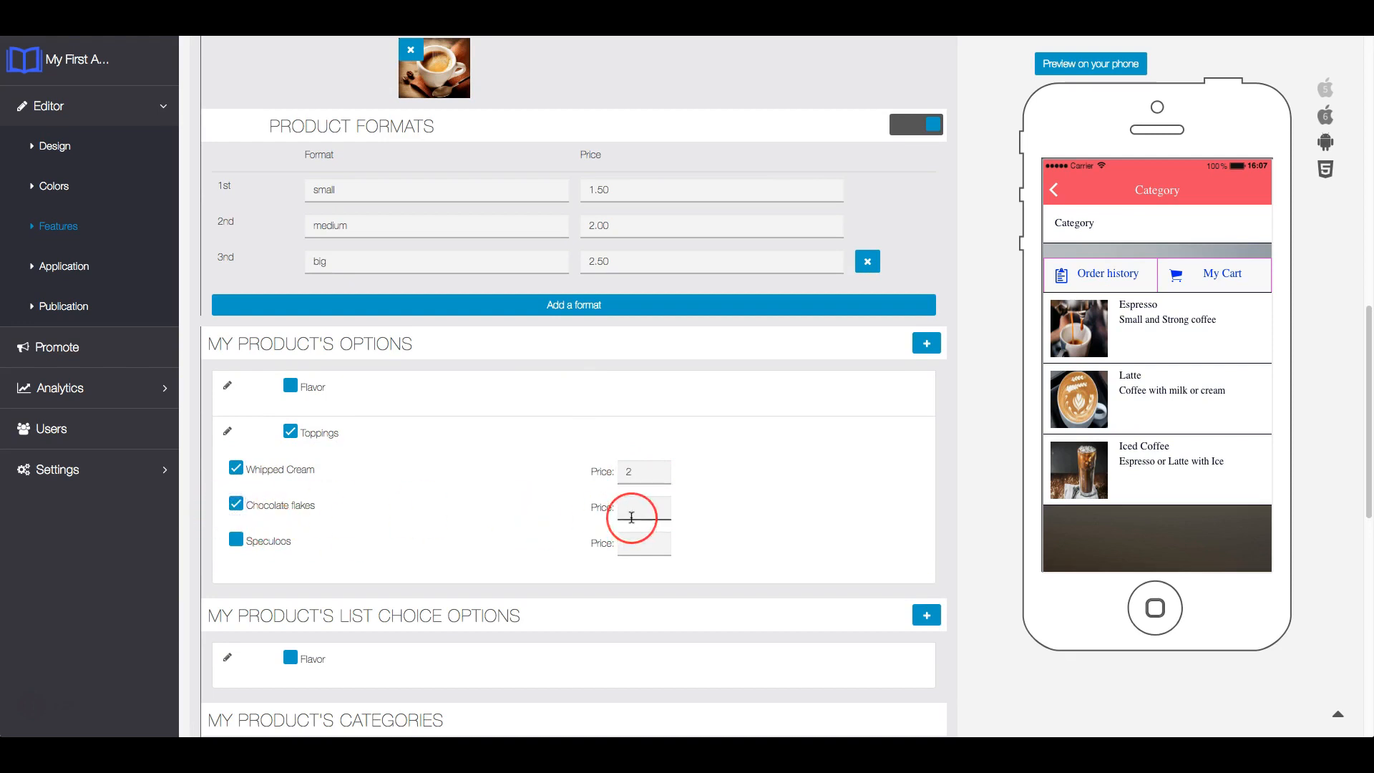
type("1")
left_click(236, 540)
left_click(673, 549)
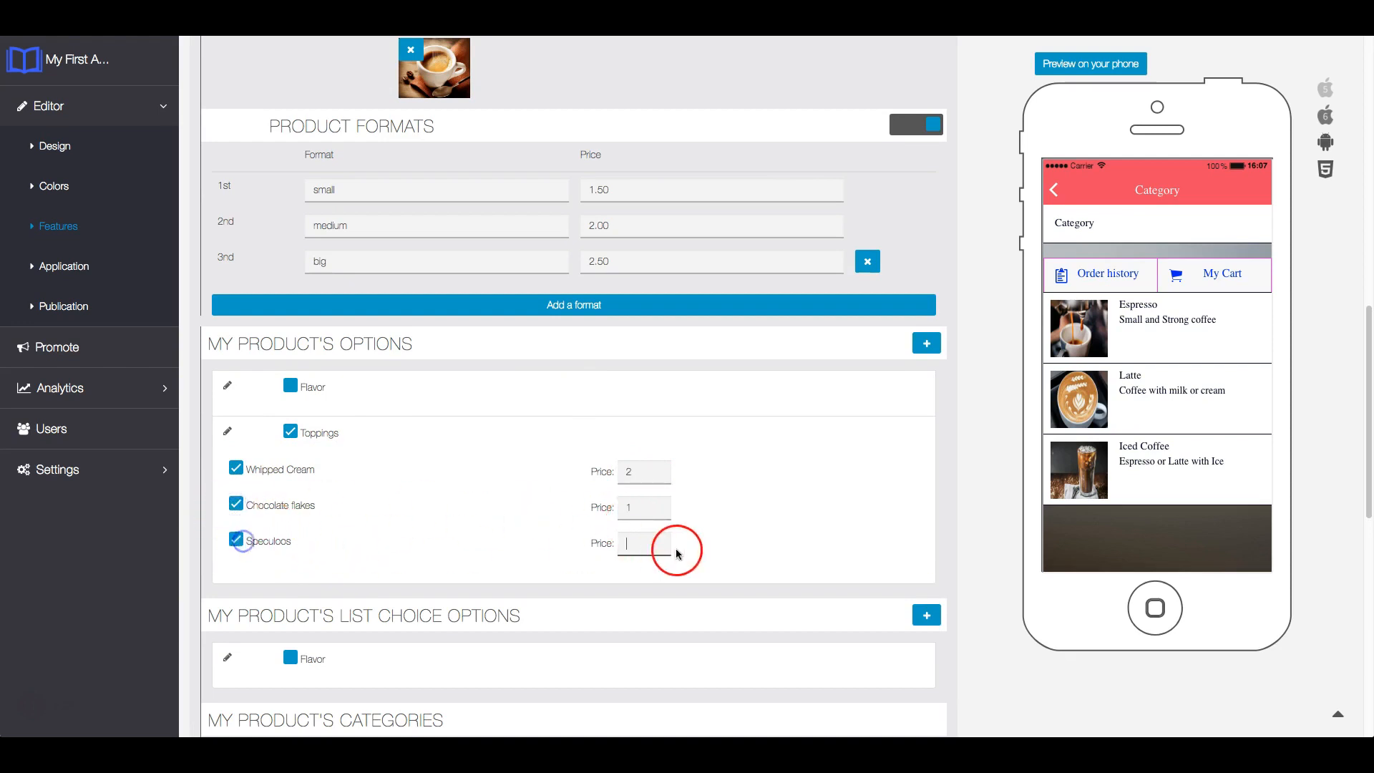
type("1.5")
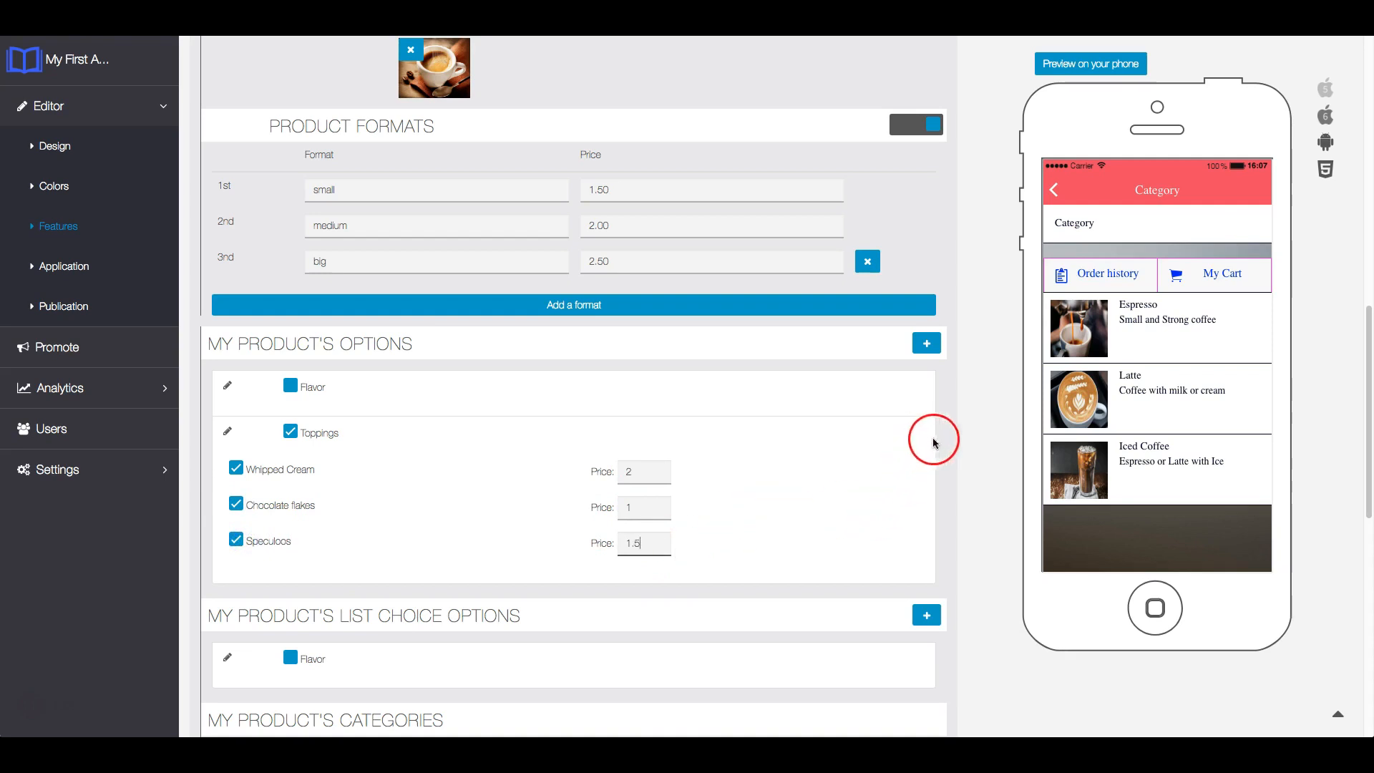
- Save the Espresso Lungo product and reopen it for editing at its list choice options
left_click(965, 436)
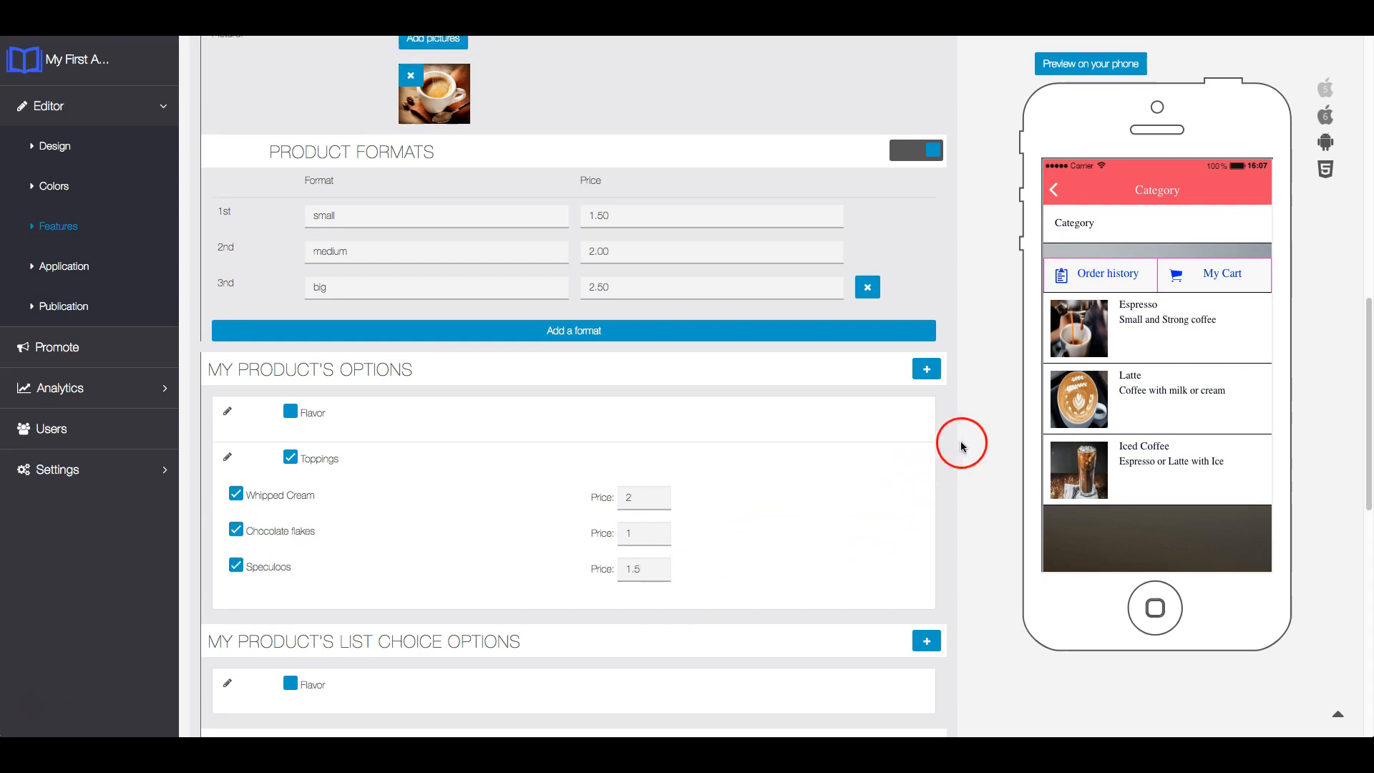
scroll(952, 445, "up", 5)
scroll(992, 222, "up", 5)
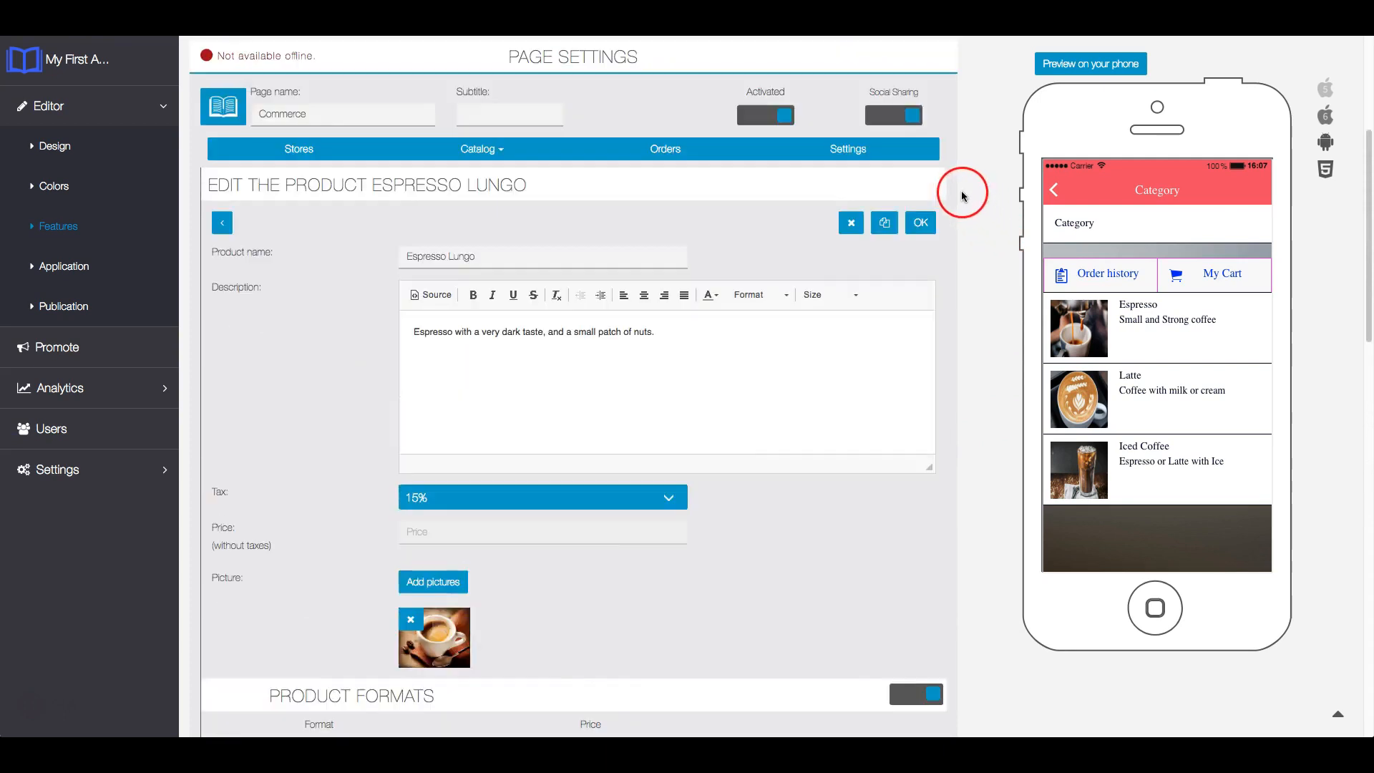
left_click(921, 225)
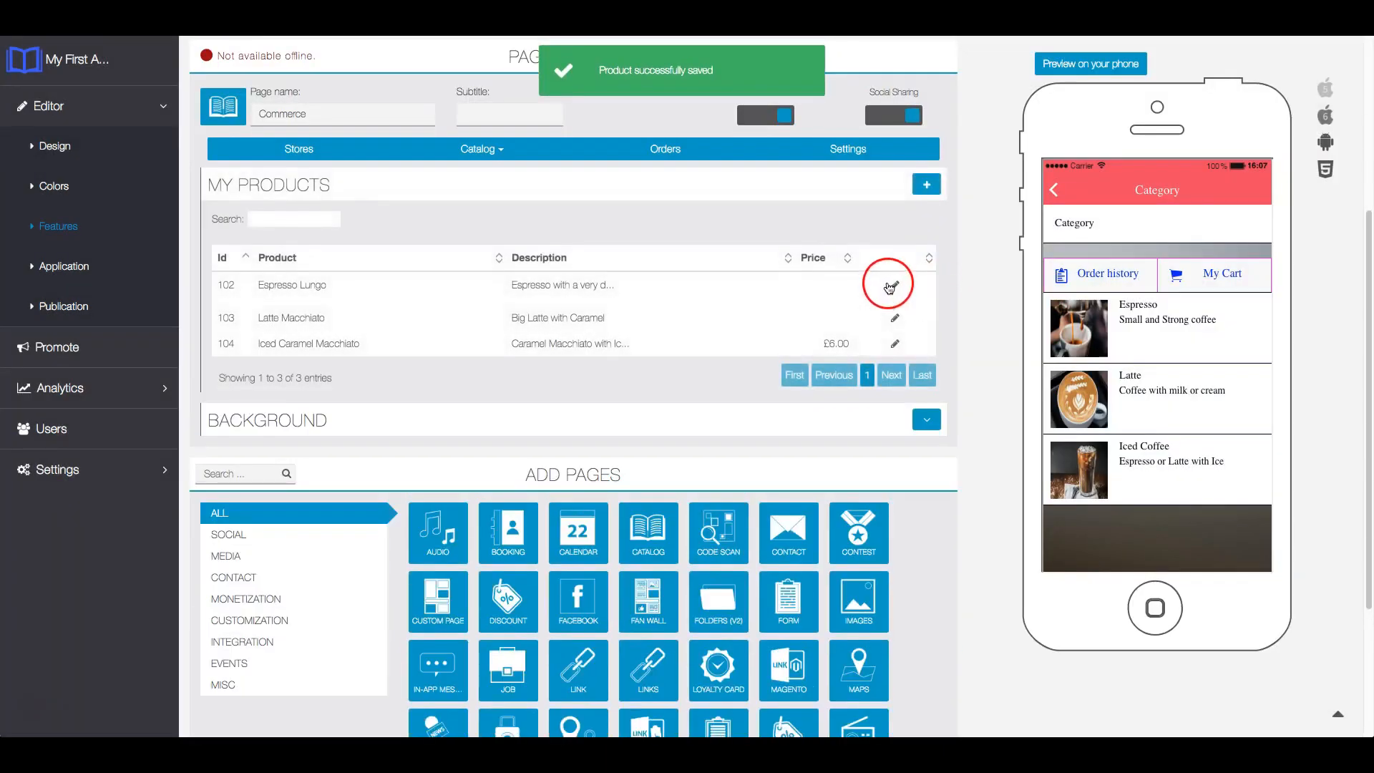
left_click(894, 285)
scroll(969, 387, "down", 9)
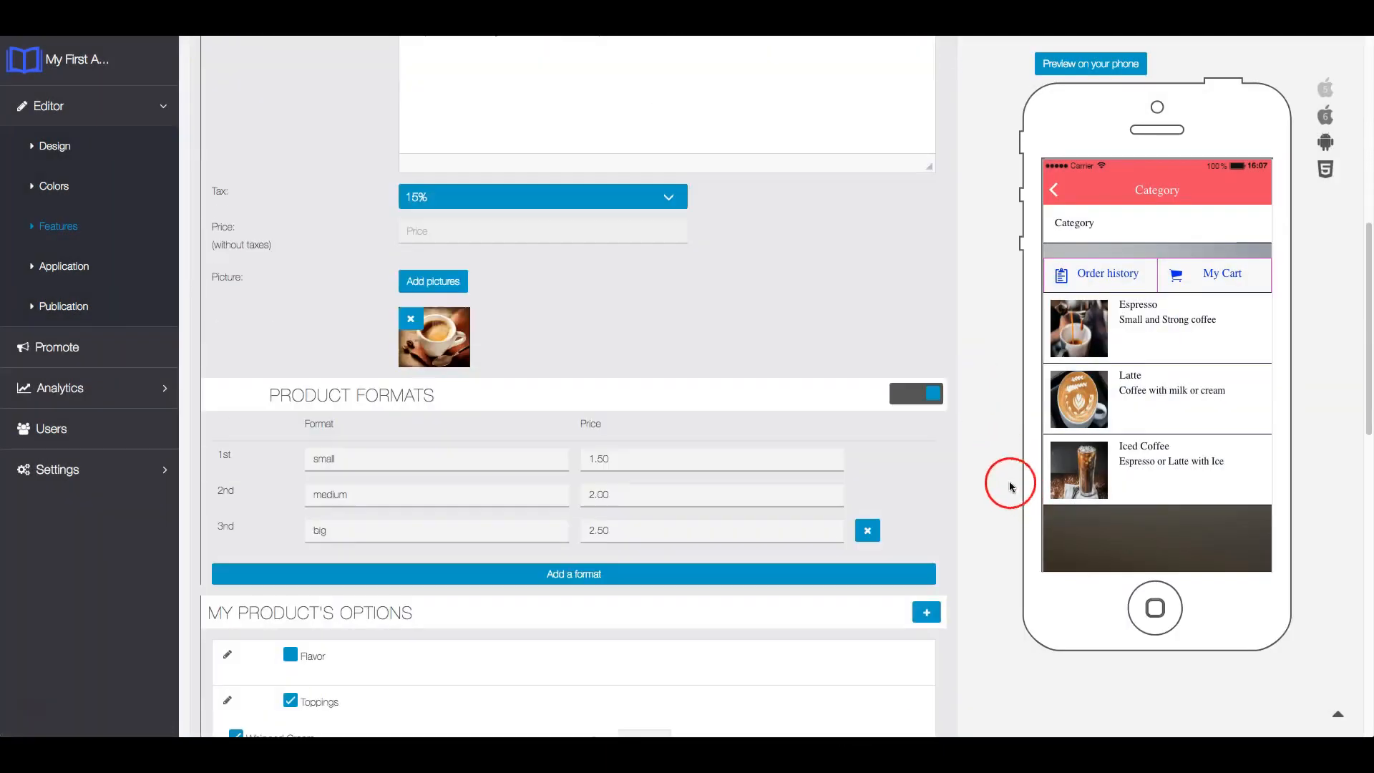
scroll(959, 449, "down", 3)
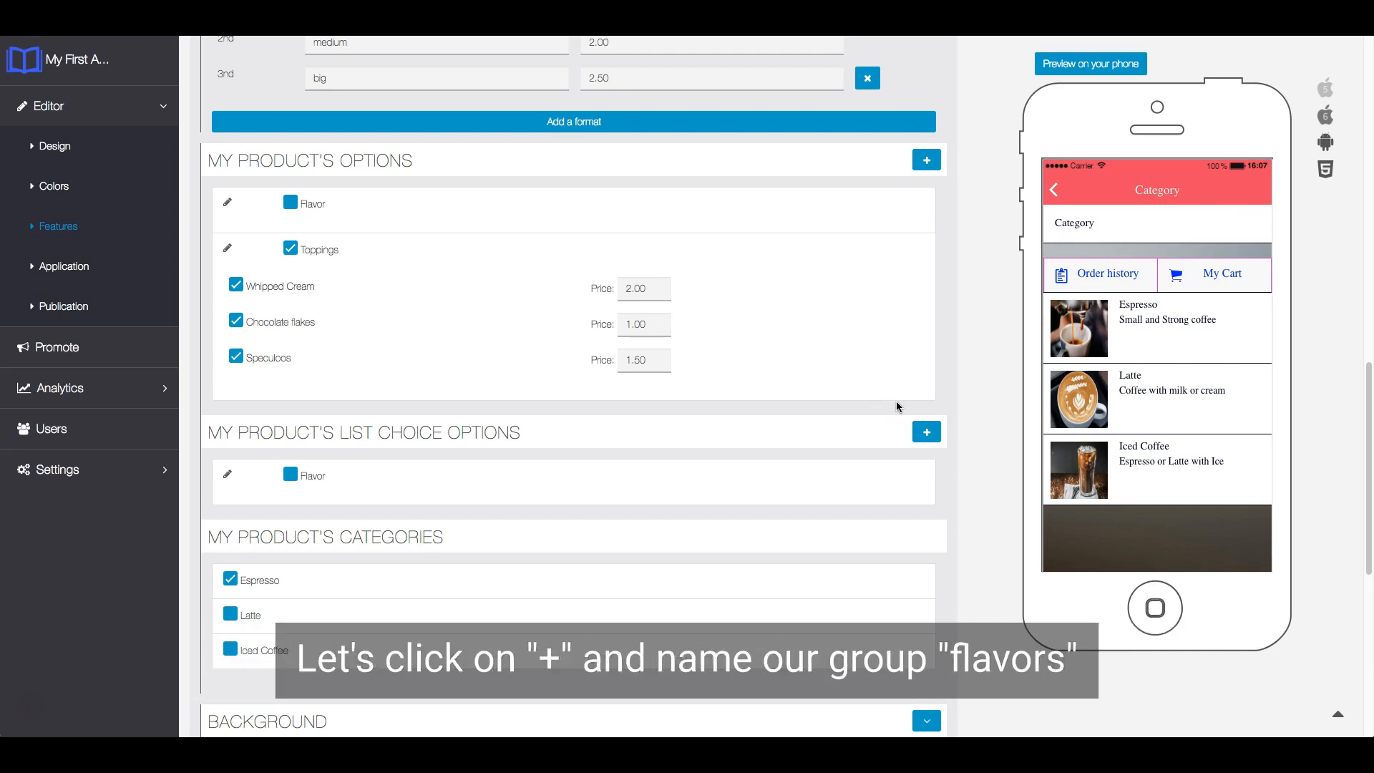
scroll(913, 404, "down", 1)
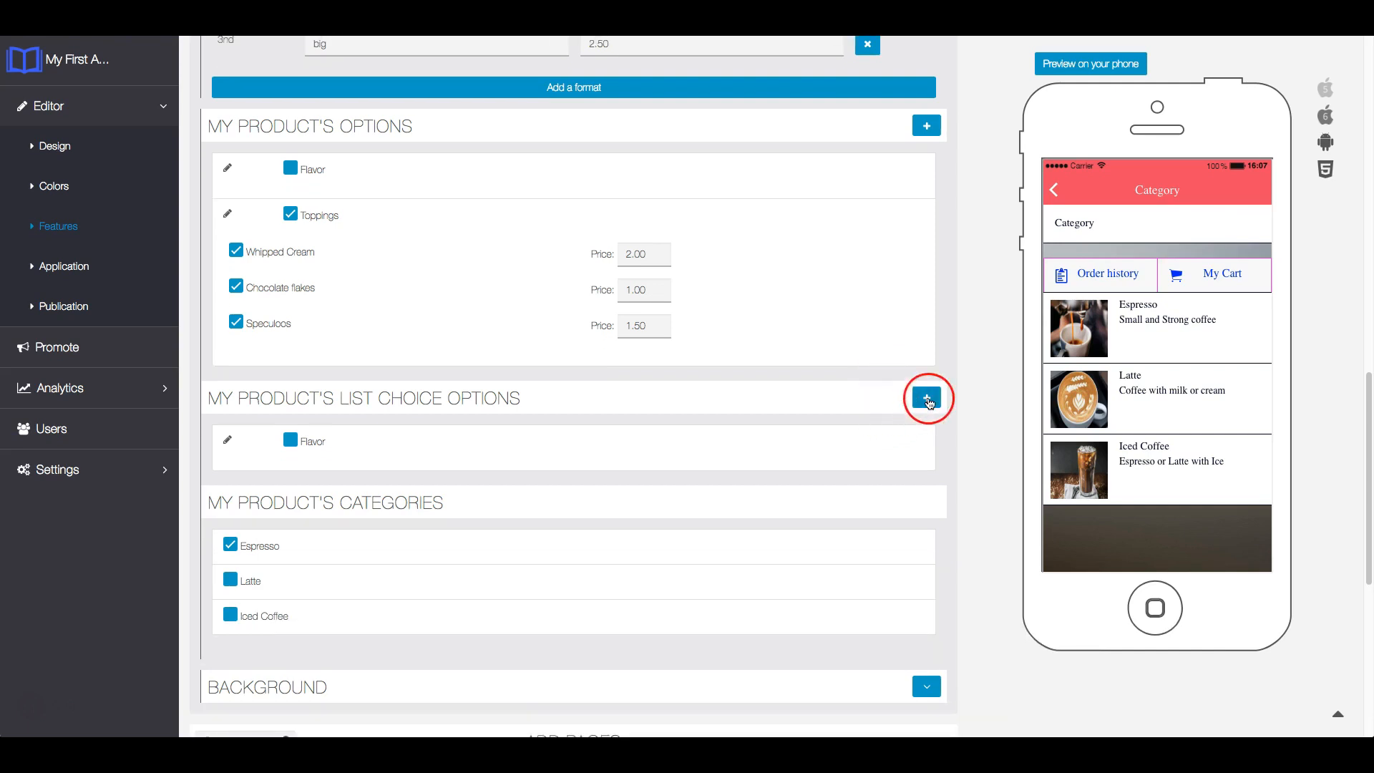
left_click(927, 399)
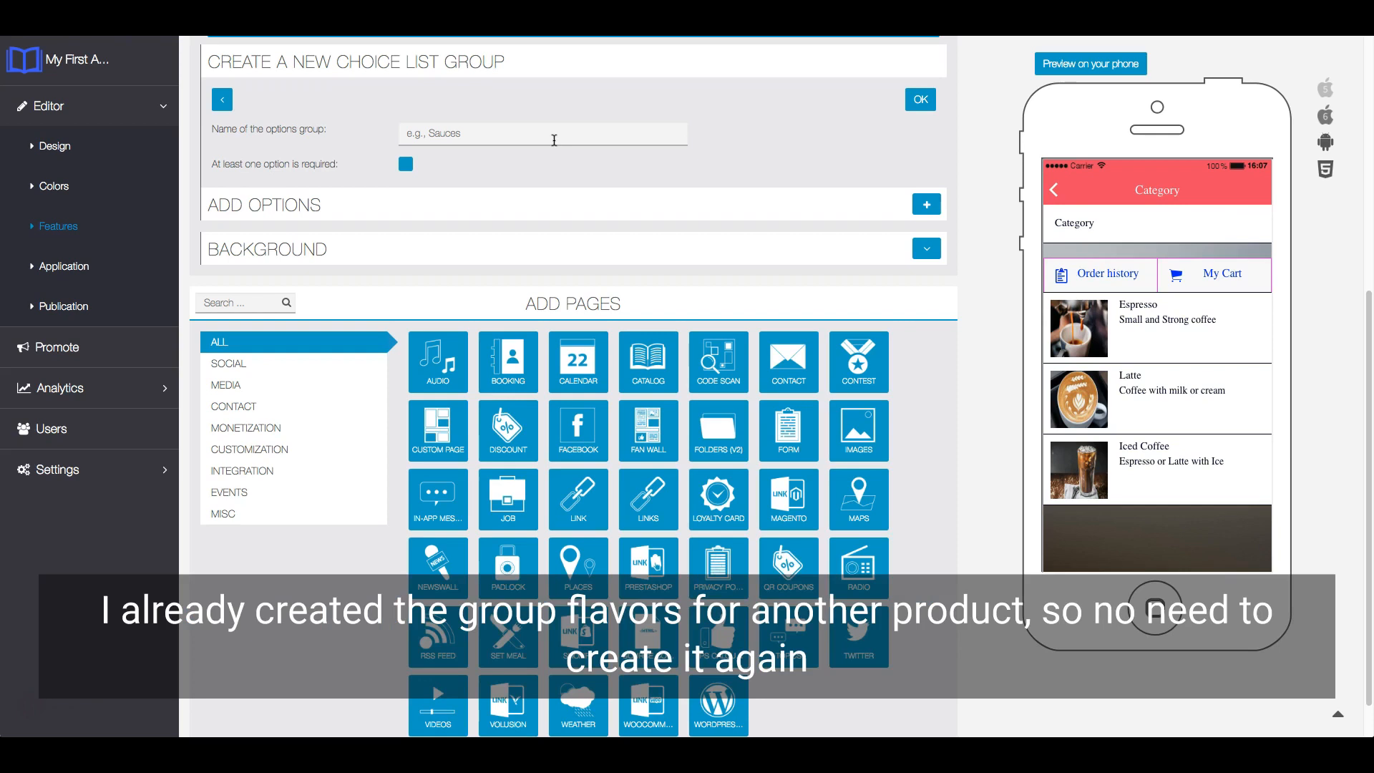
left_click(549, 131)
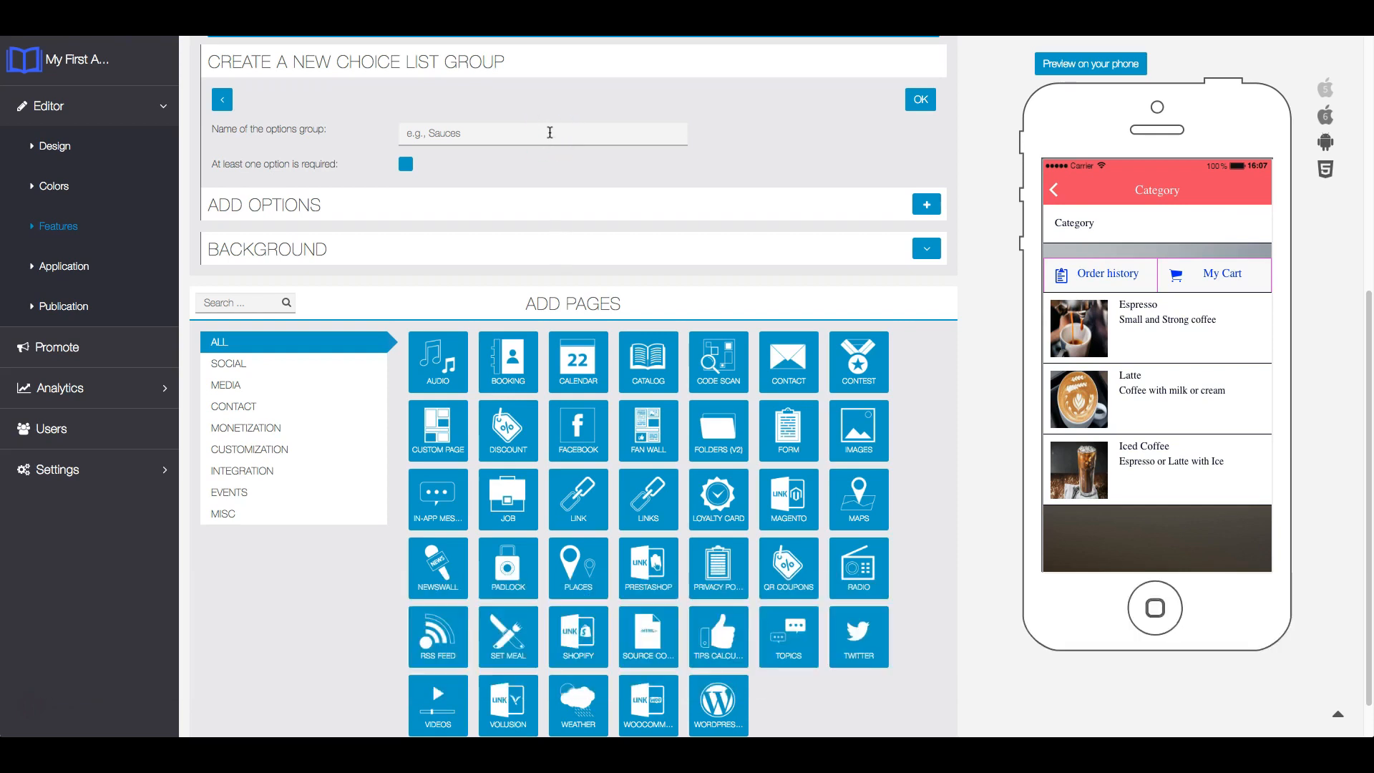
left_click(926, 205)
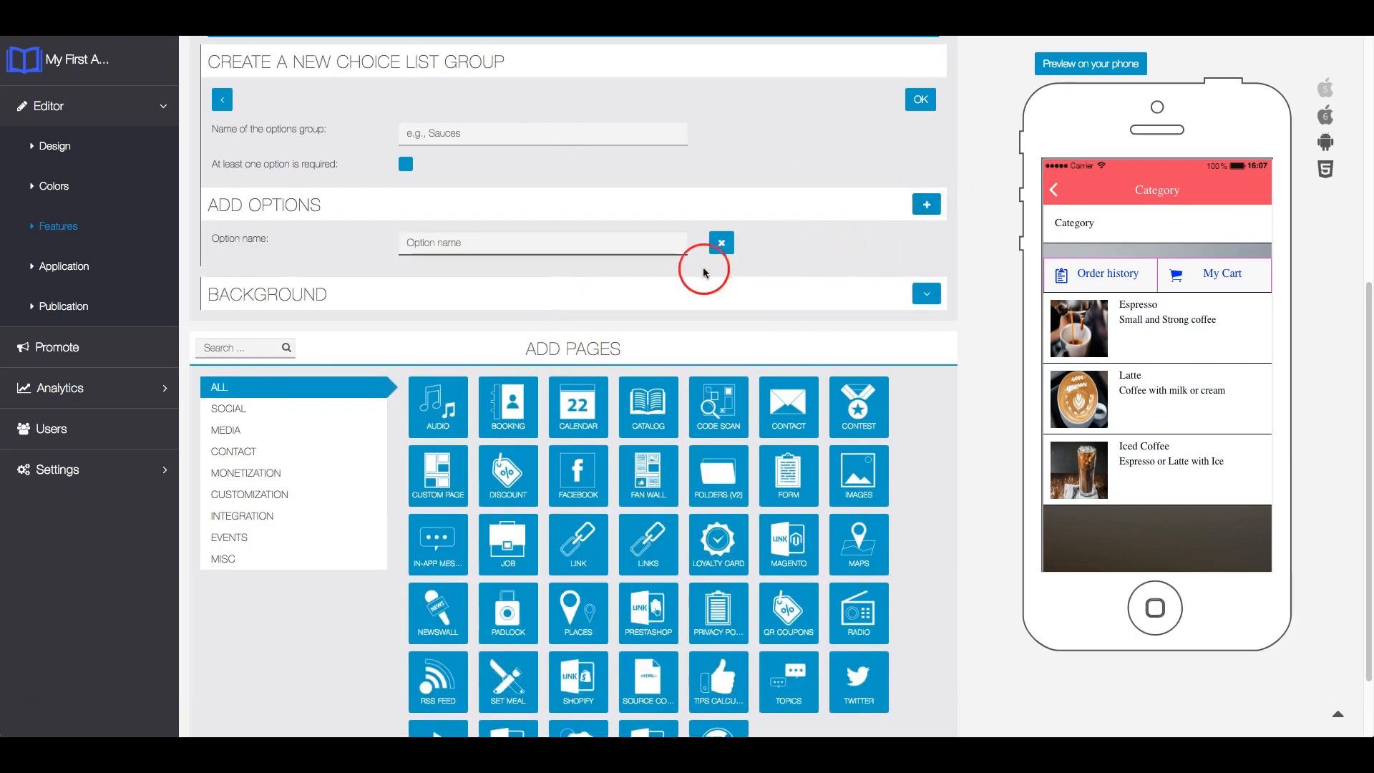
left_click(222, 99)
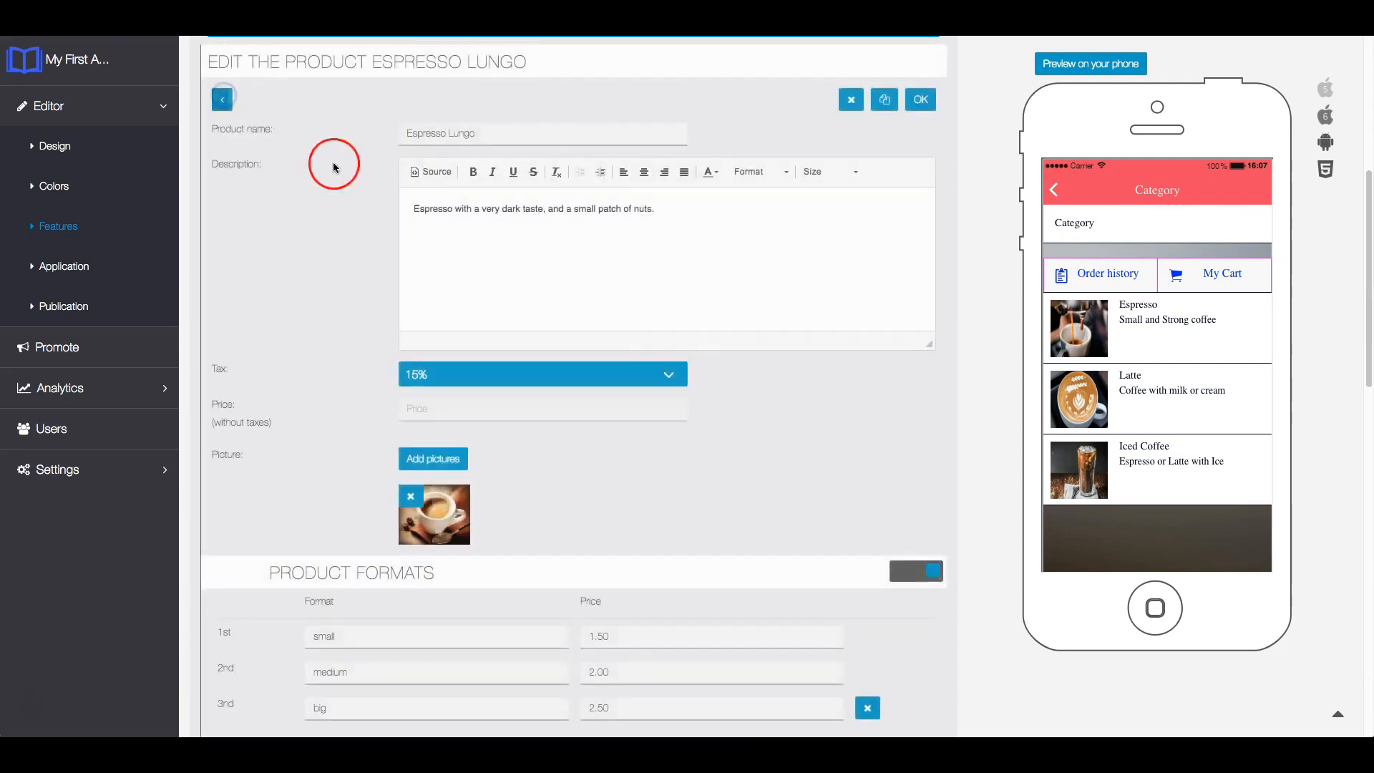
- Enable the Flavor group in the product's list choice options with Nut, Almond and Chocolate selected
scroll(902, 463, "down", 5)
scroll(904, 456, "down", 3)
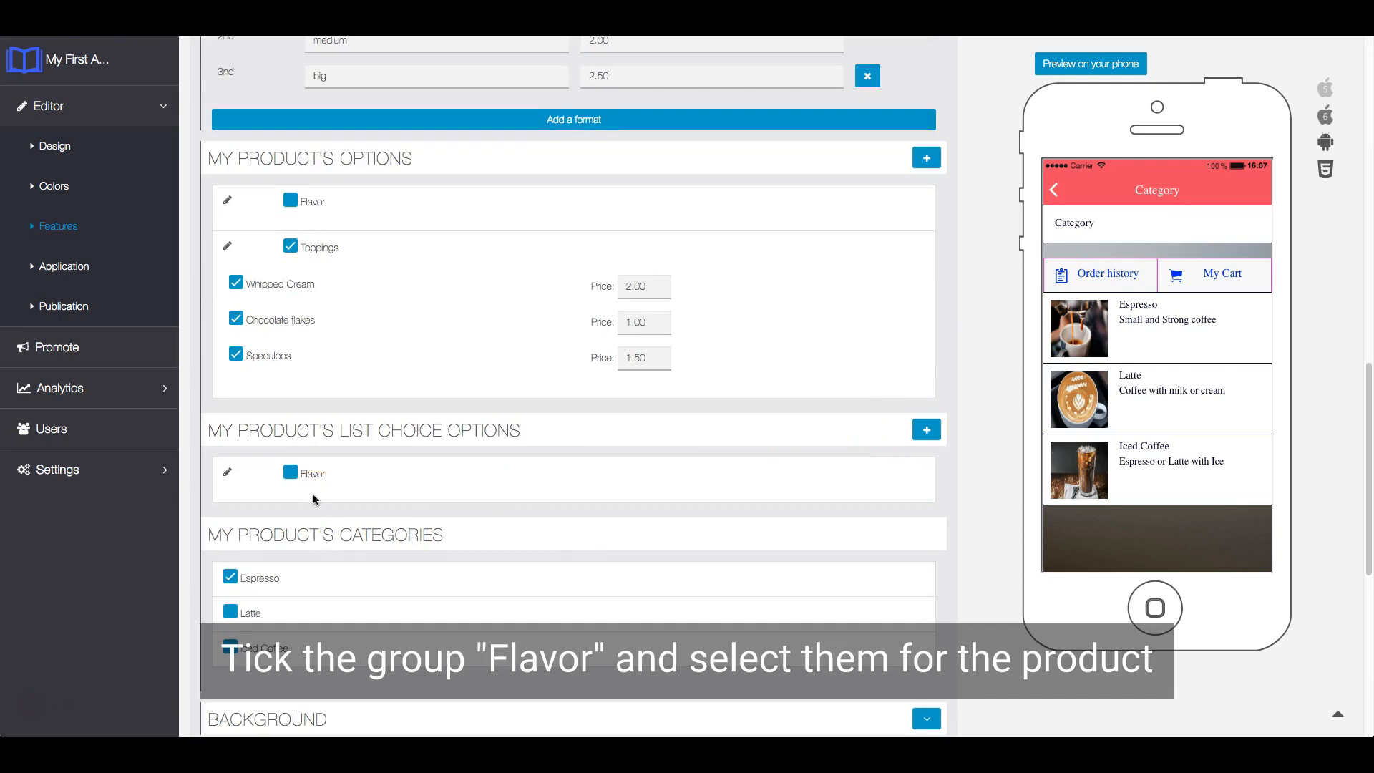
left_click(289, 473)
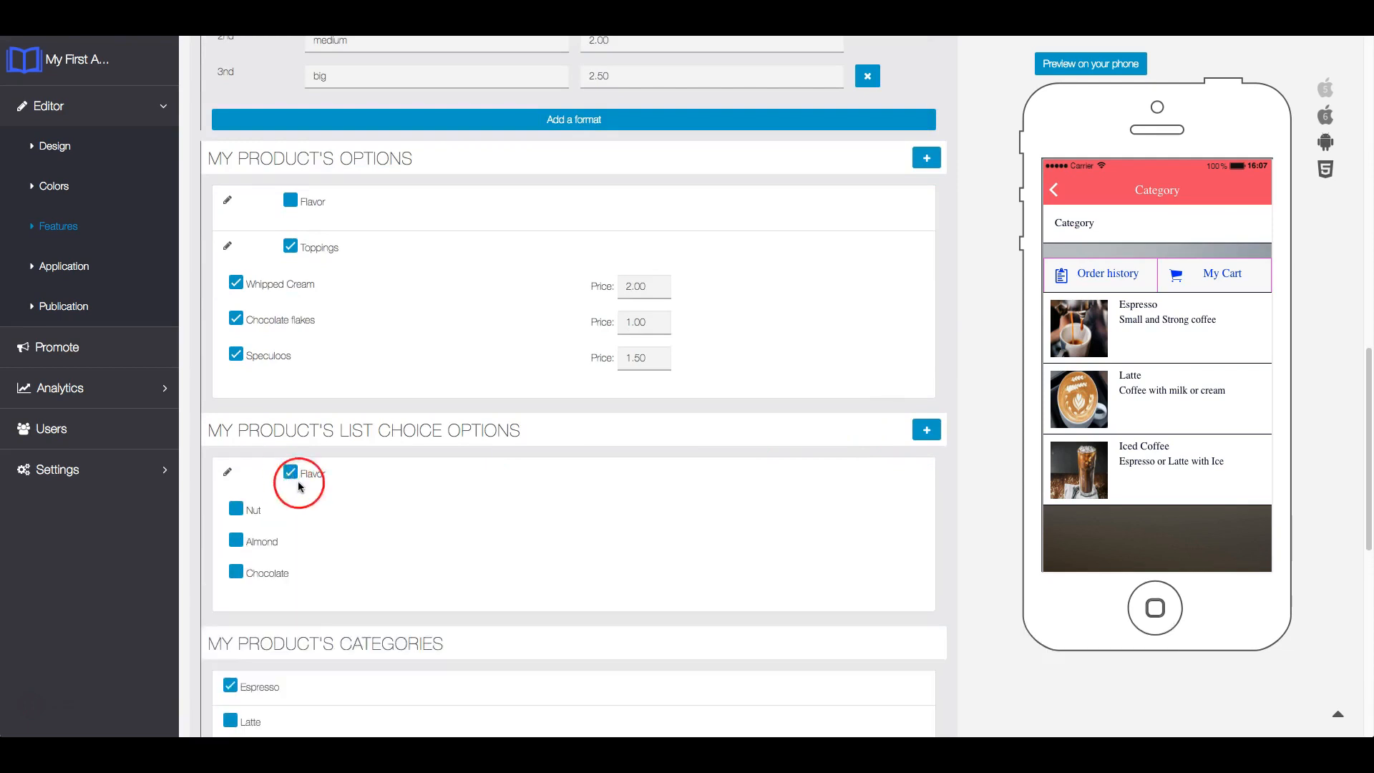
scroll(299, 488, "down", 1)
left_click(237, 419)
left_click(238, 451)
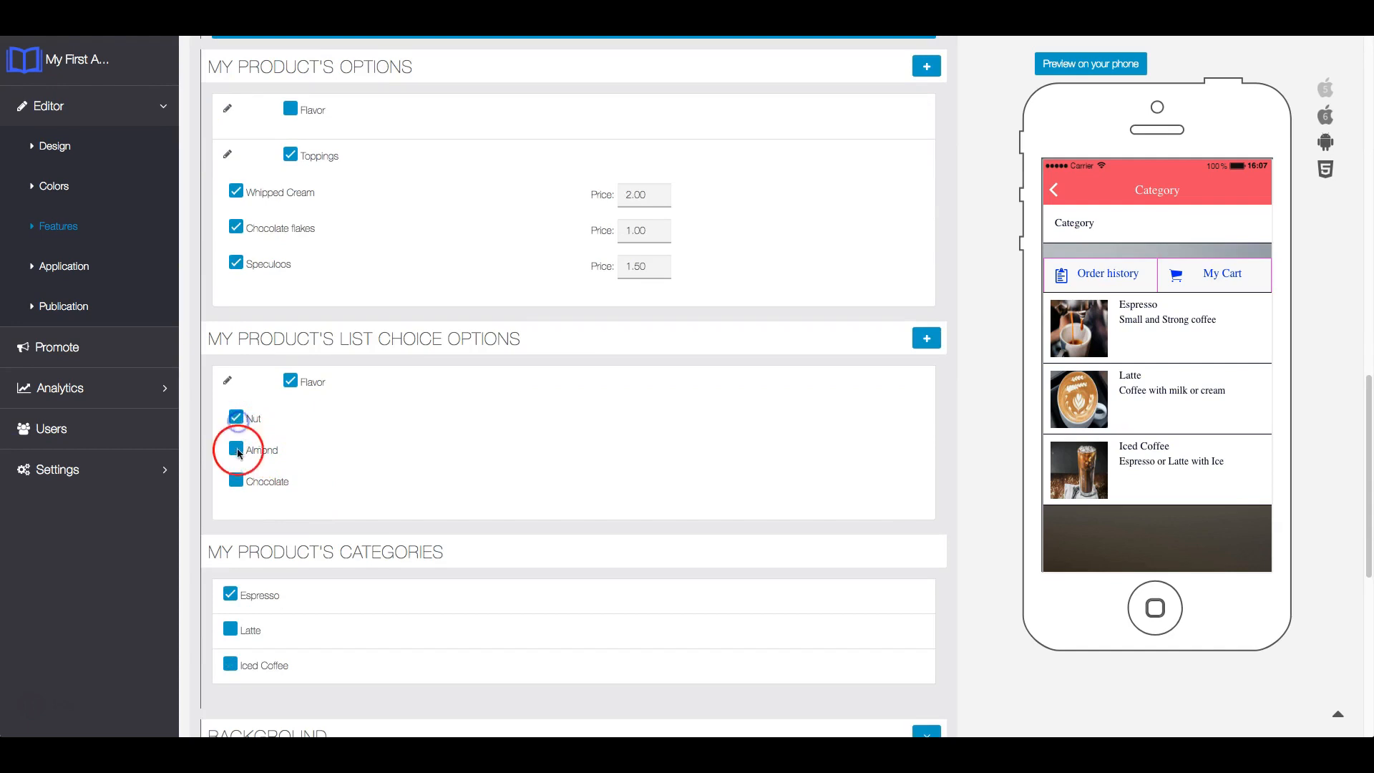
left_click(236, 480)
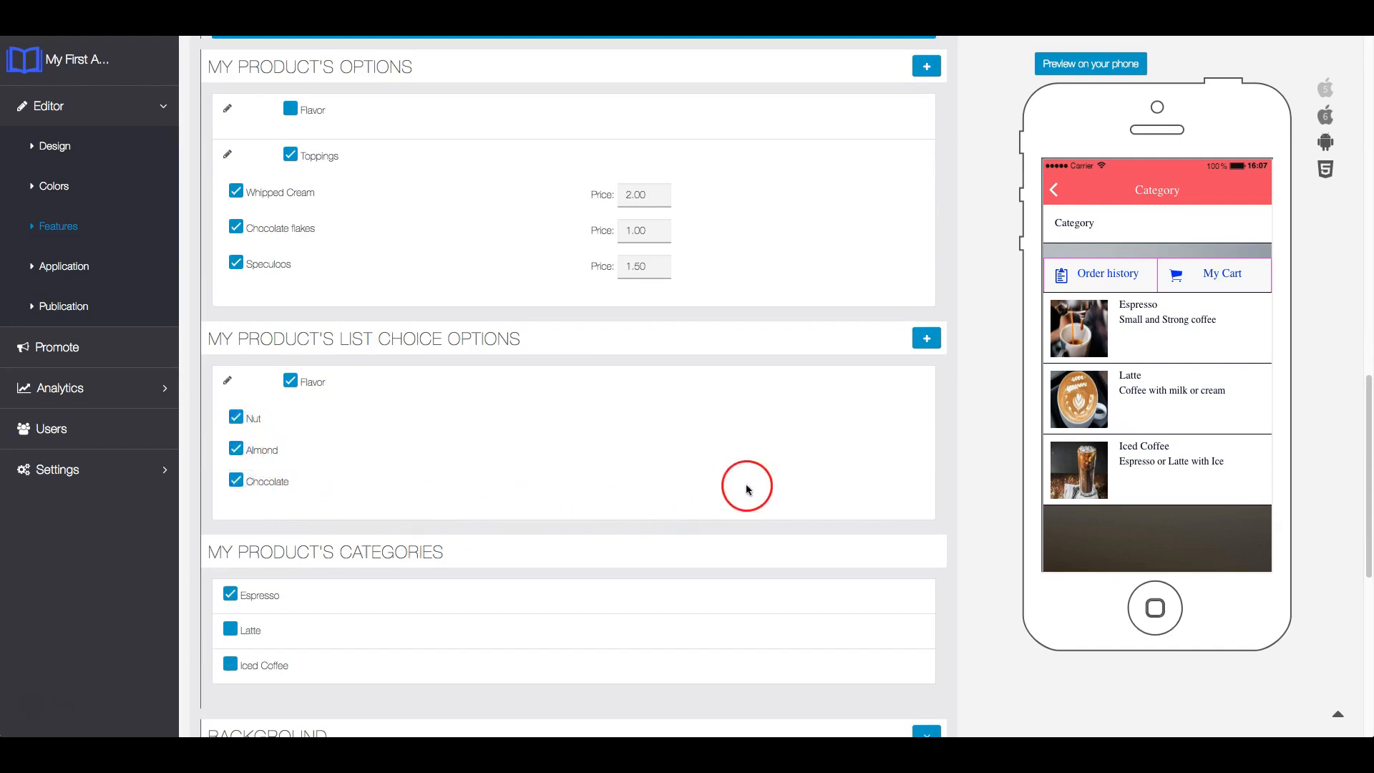
- Save the Espresso Lungo product with its list choice options
scroll(923, 458, "down", 1)
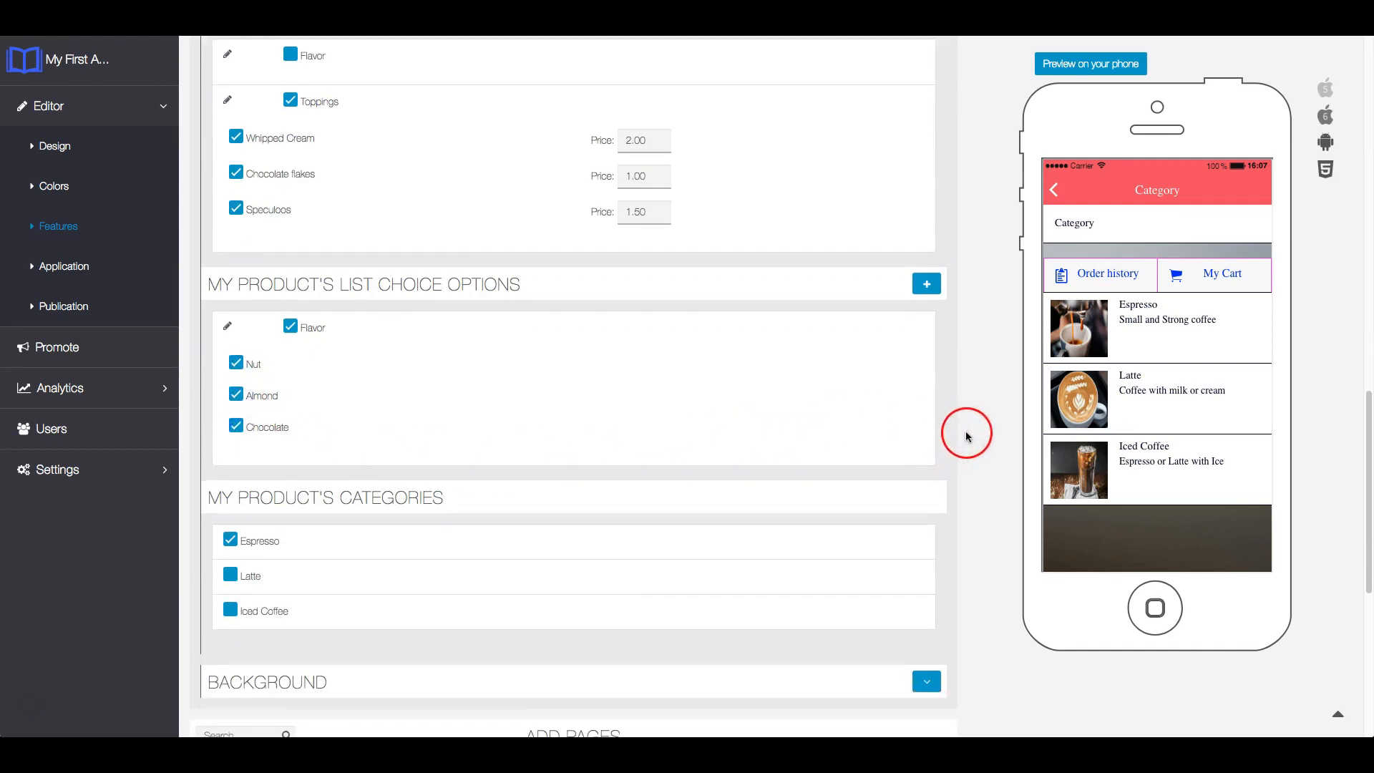
scroll(967, 430, "up", 7)
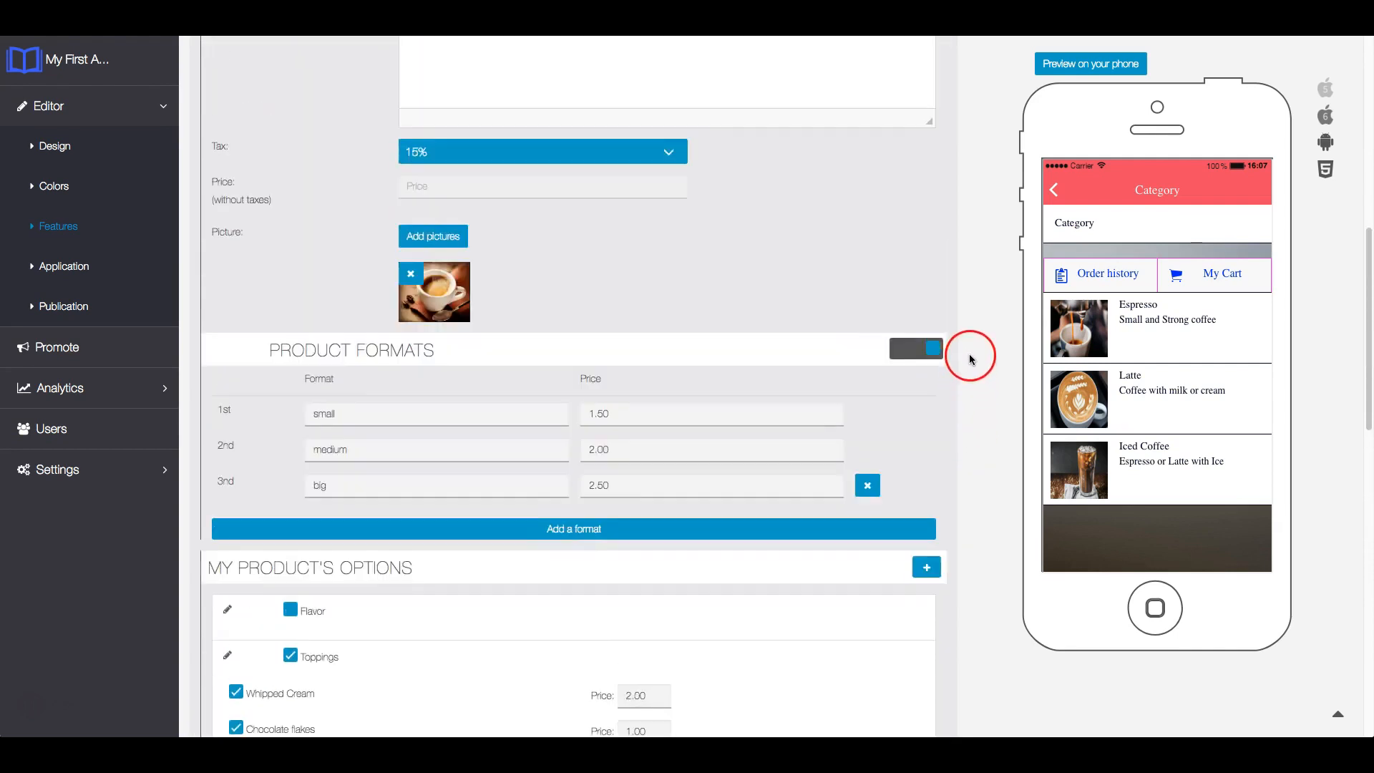
scroll(967, 358, "up", 3)
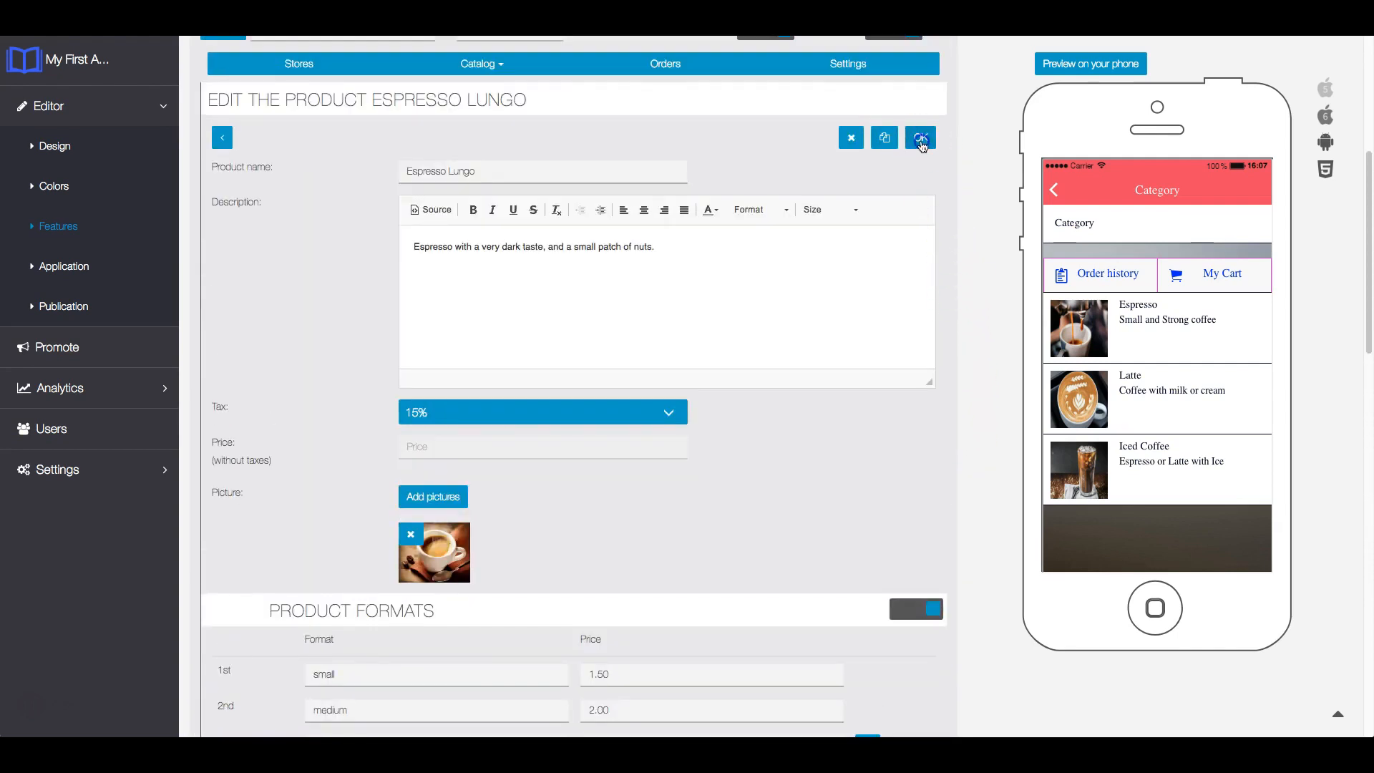
left_click(921, 138)
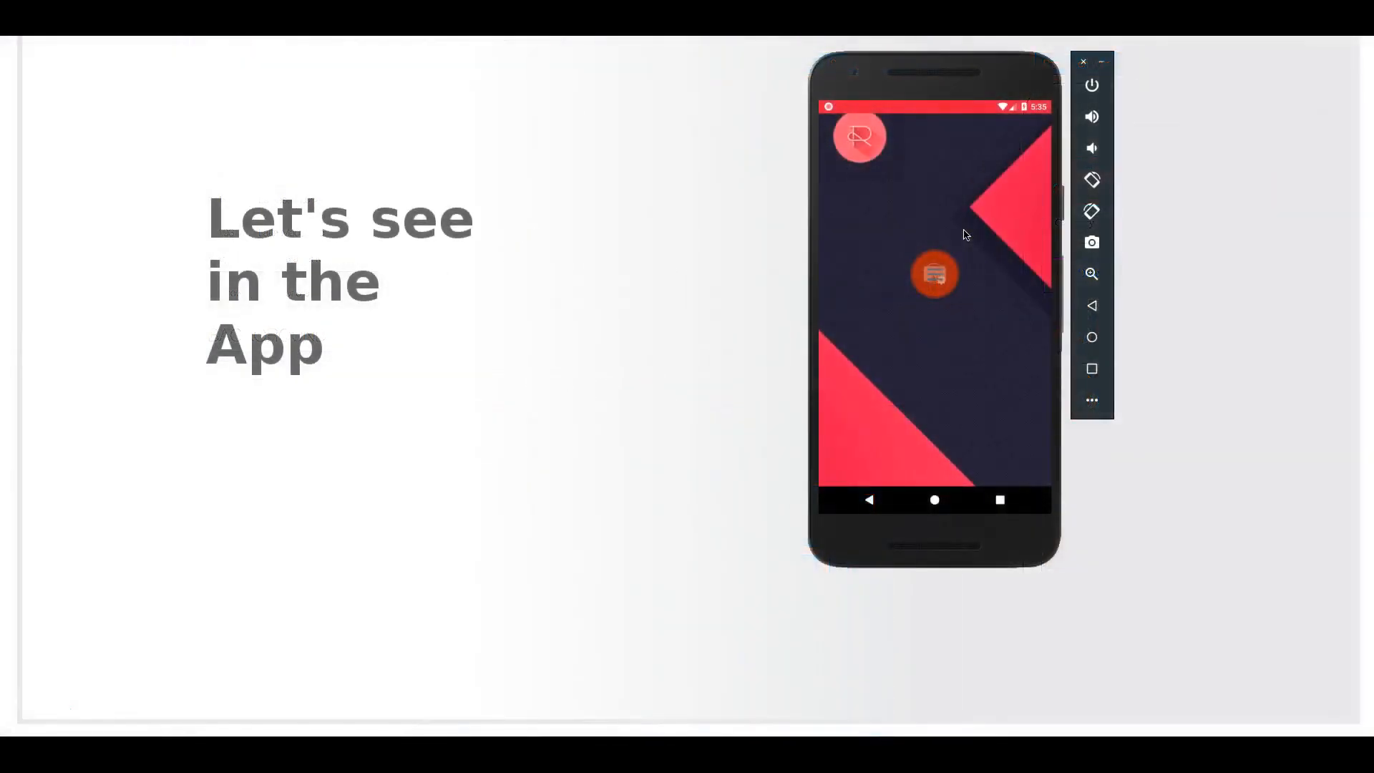
- Switch to the app in the Android emulator and open the Espresso Lungo product from the Espresso category of the Commerce page
left_click(941, 277)
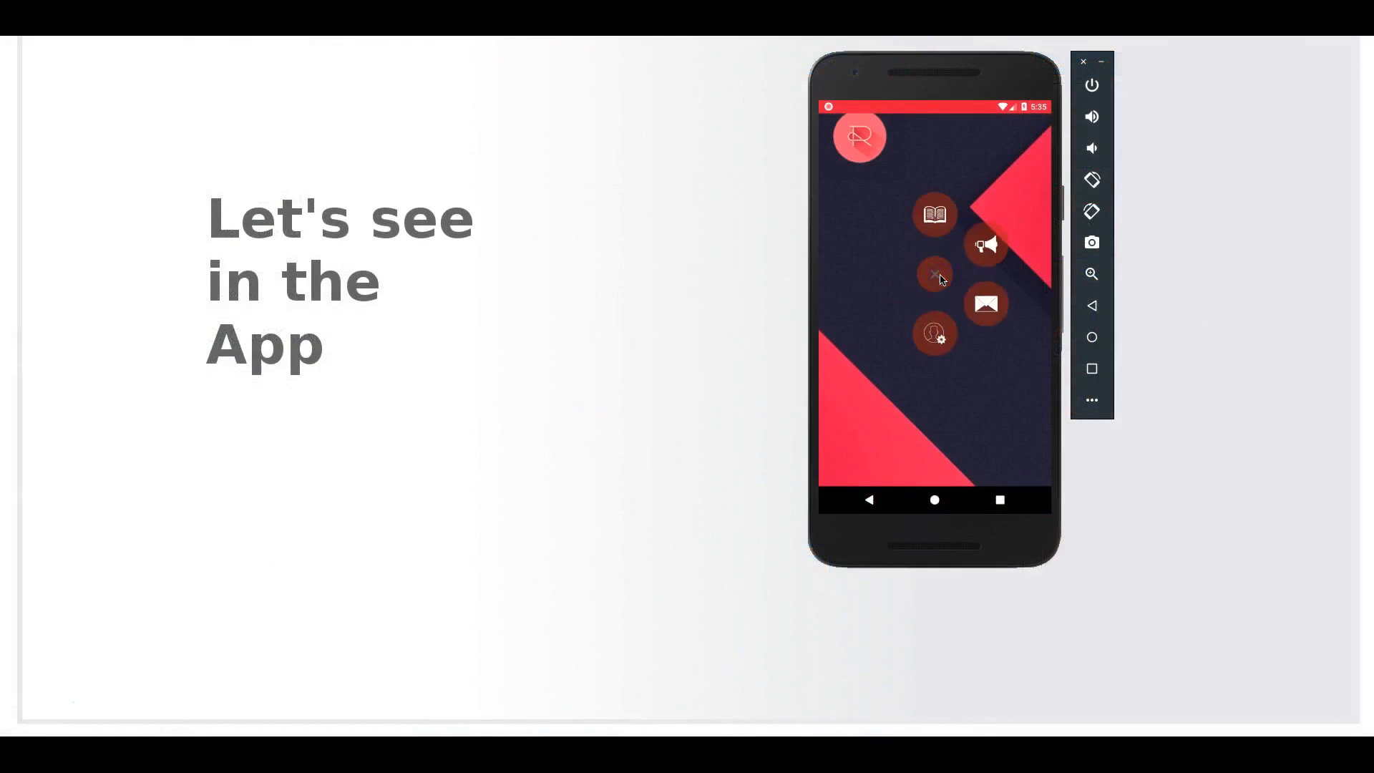
left_click(934, 226)
left_click(924, 237)
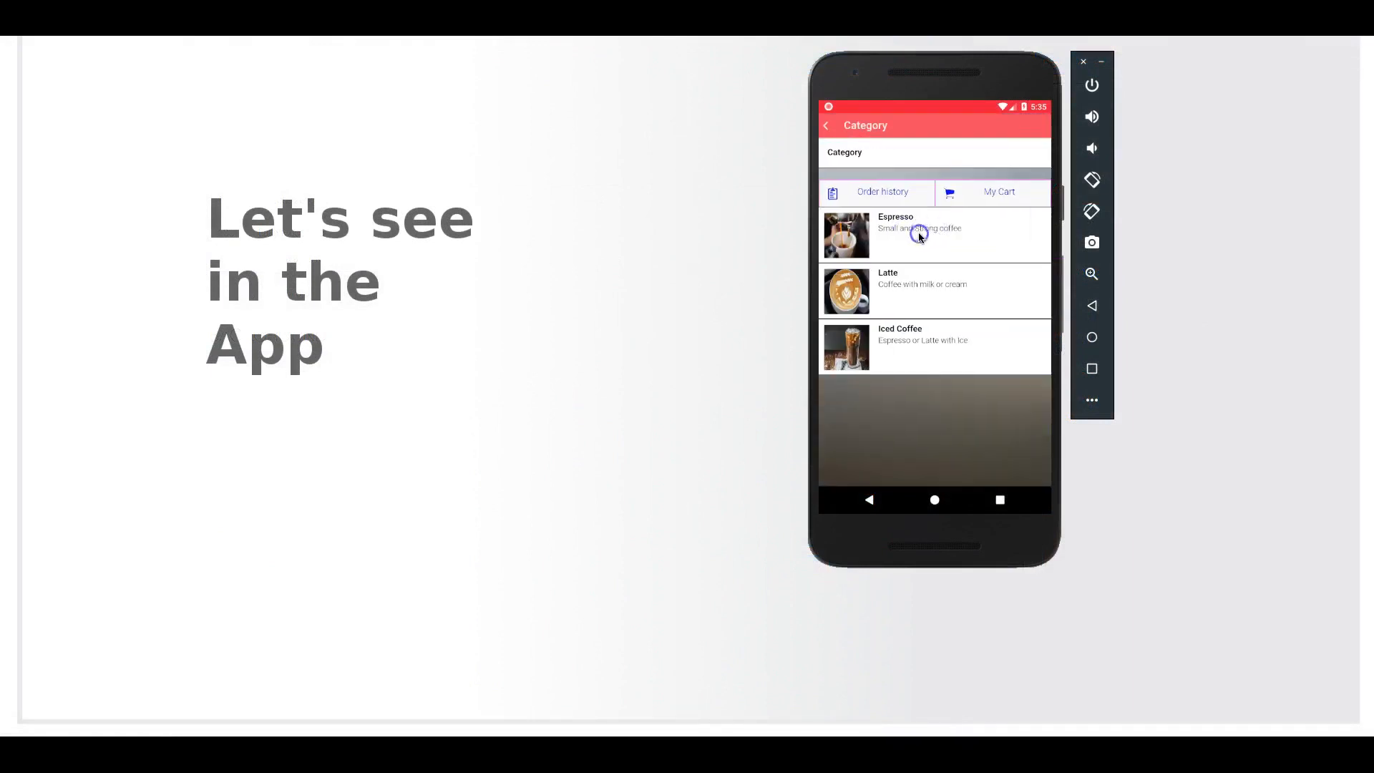
left_click(930, 336)
left_click(948, 362)
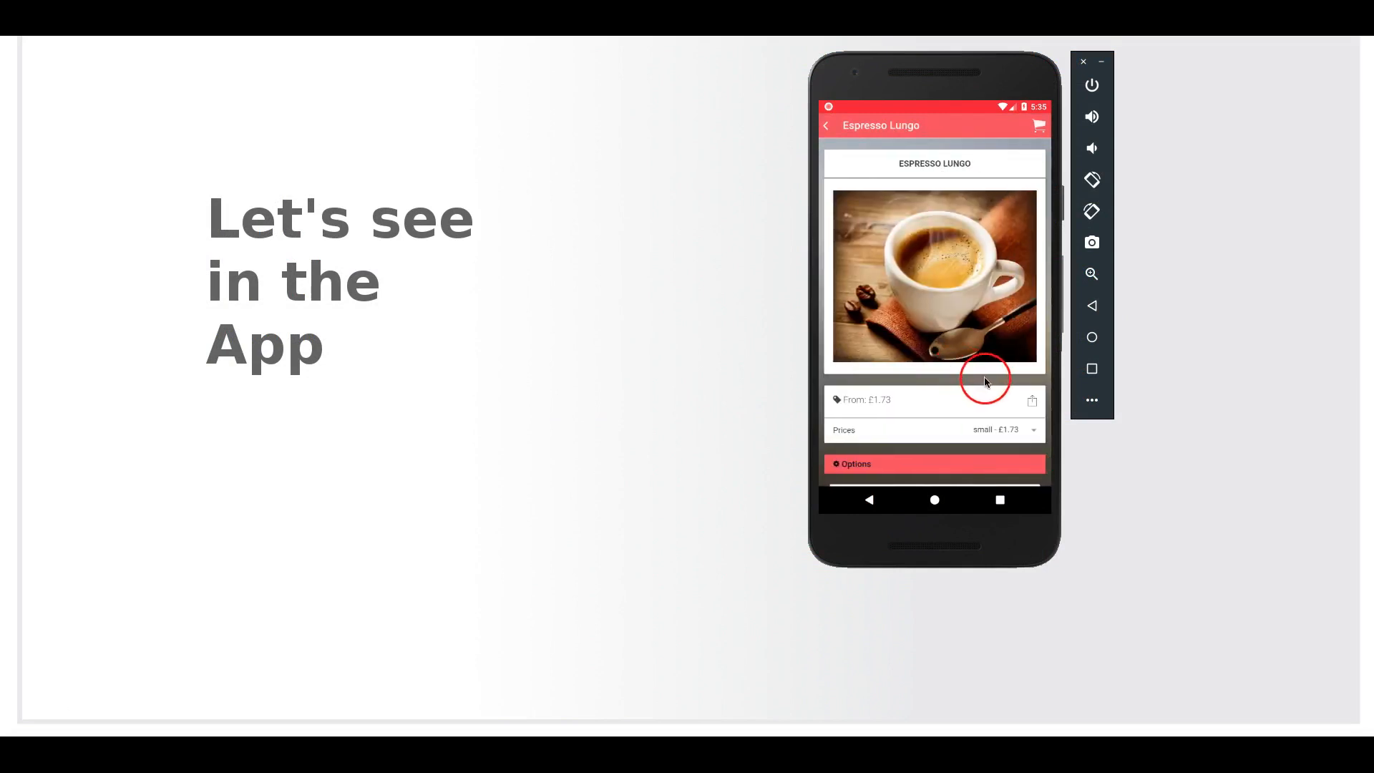
- Choose the big format and the Whipped Cream topping for the Espresso Lungo
left_click_drag(985, 380, 994, 200)
left_click(1026, 253)
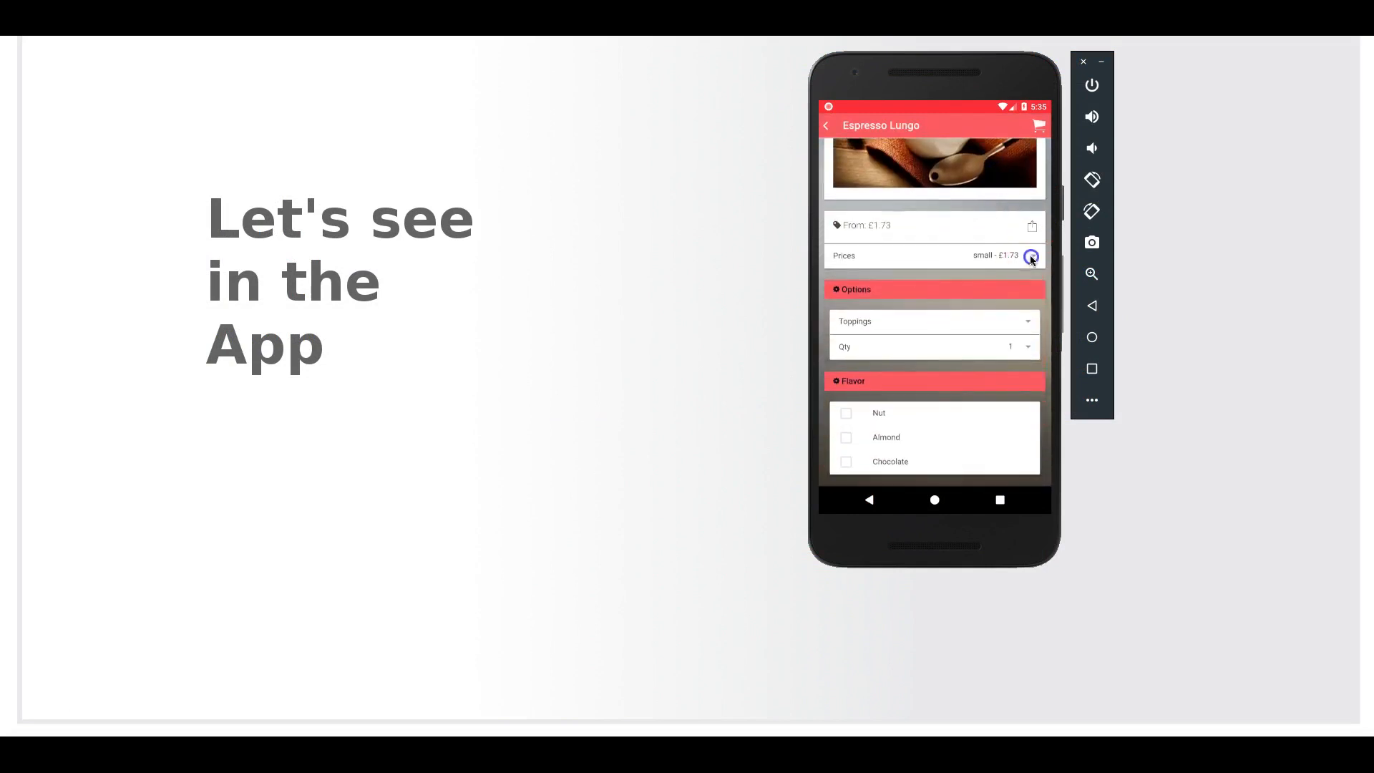
left_click(963, 337)
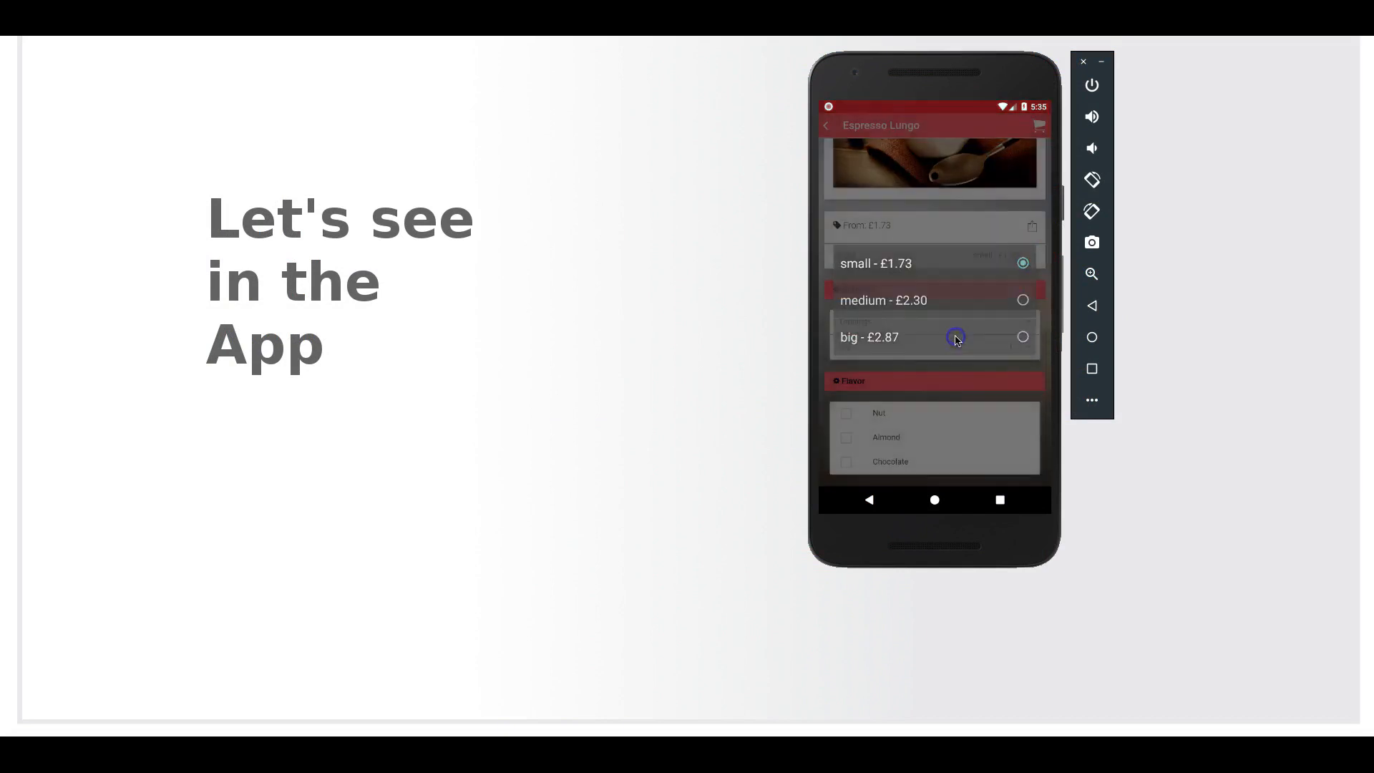
left_click_drag(981, 287, 985, 232)
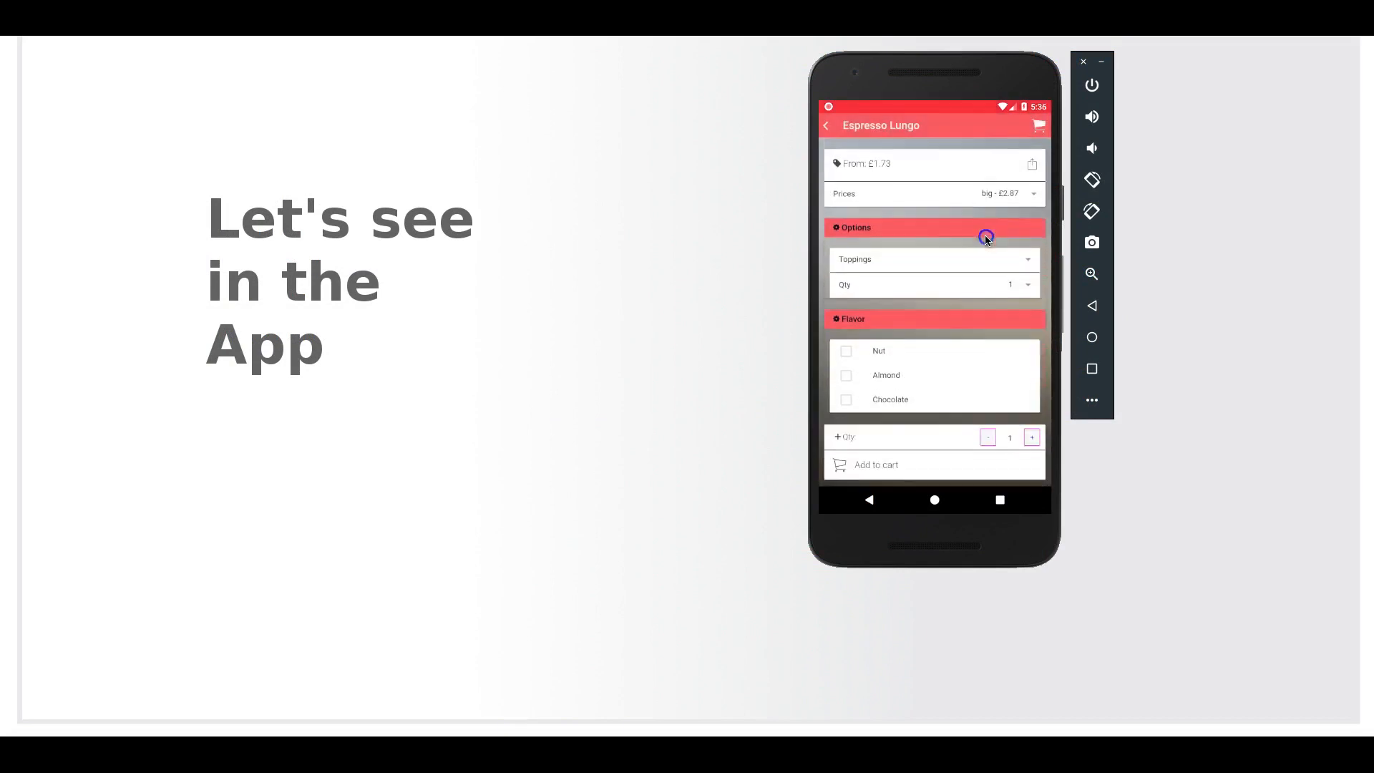
left_click(969, 257)
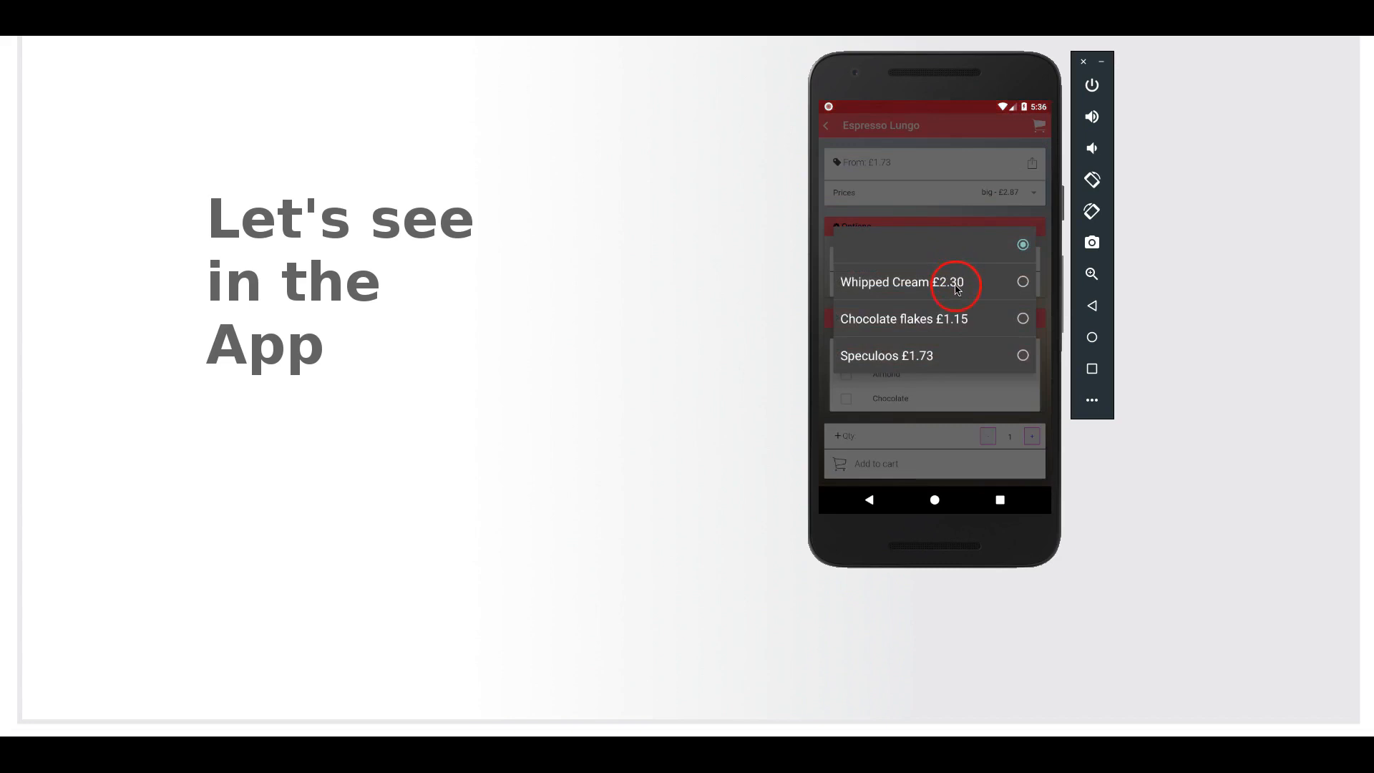
left_click(958, 288)
- Select the Nut and Almond flavors and add the Espresso Lungo to the cart
left_click_drag(970, 307, 971, 268)
left_click(847, 315)
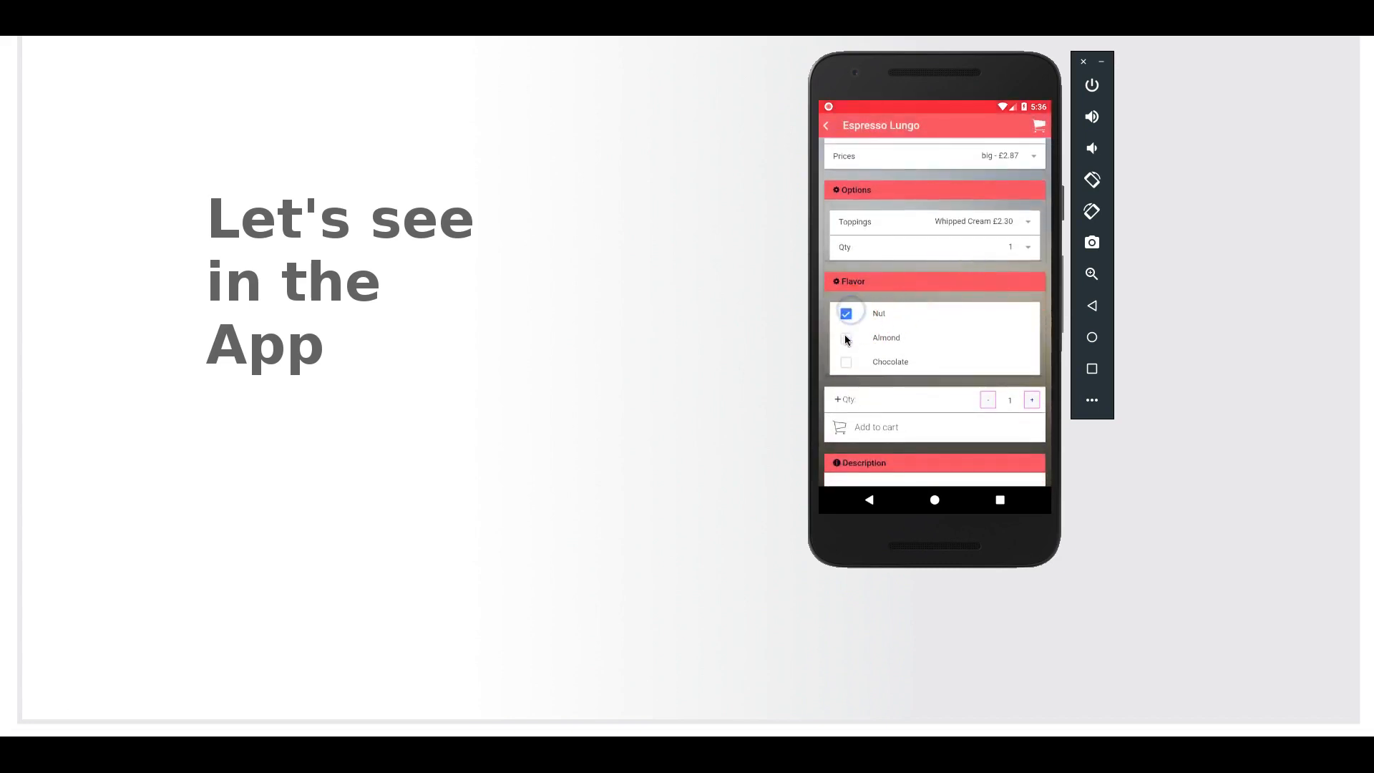
left_click(846, 342)
left_click_drag(954, 383, 958, 319)
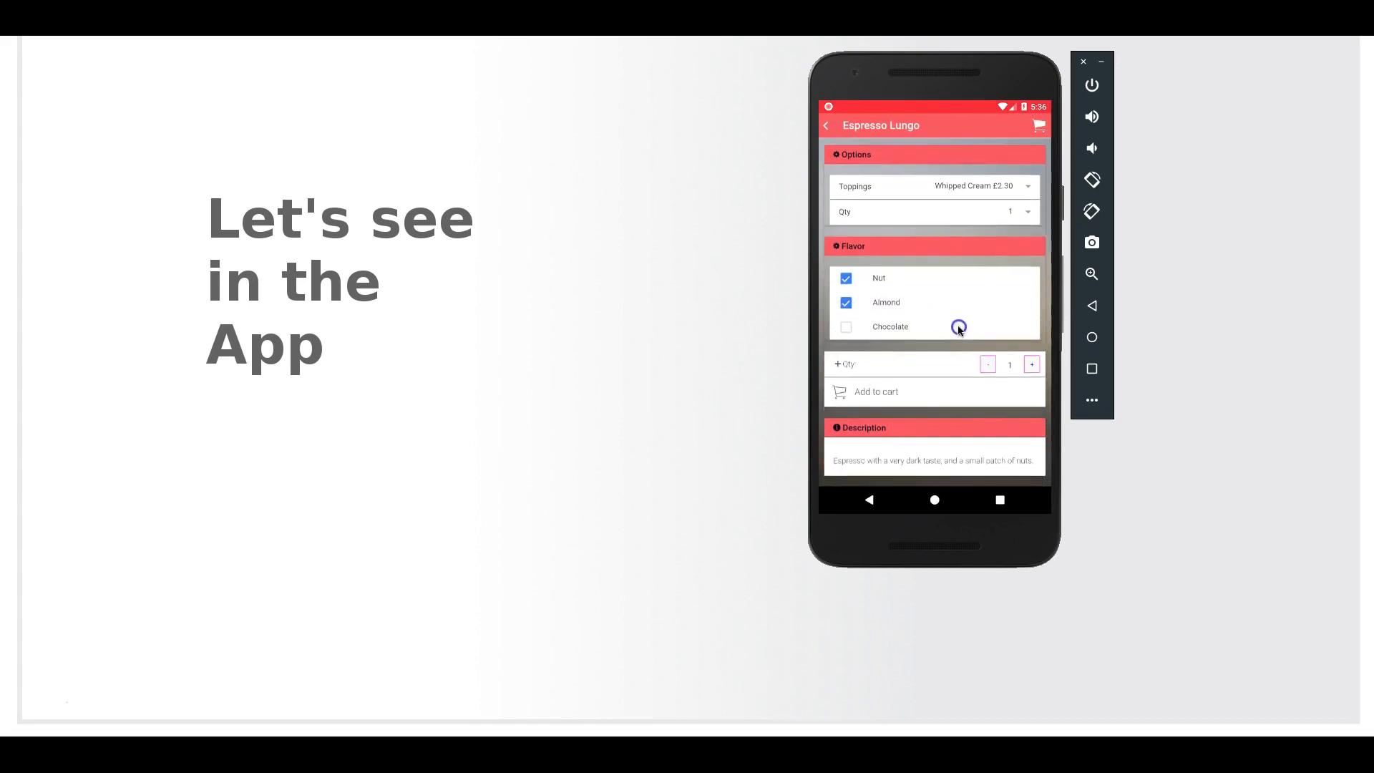
left_click(891, 391)
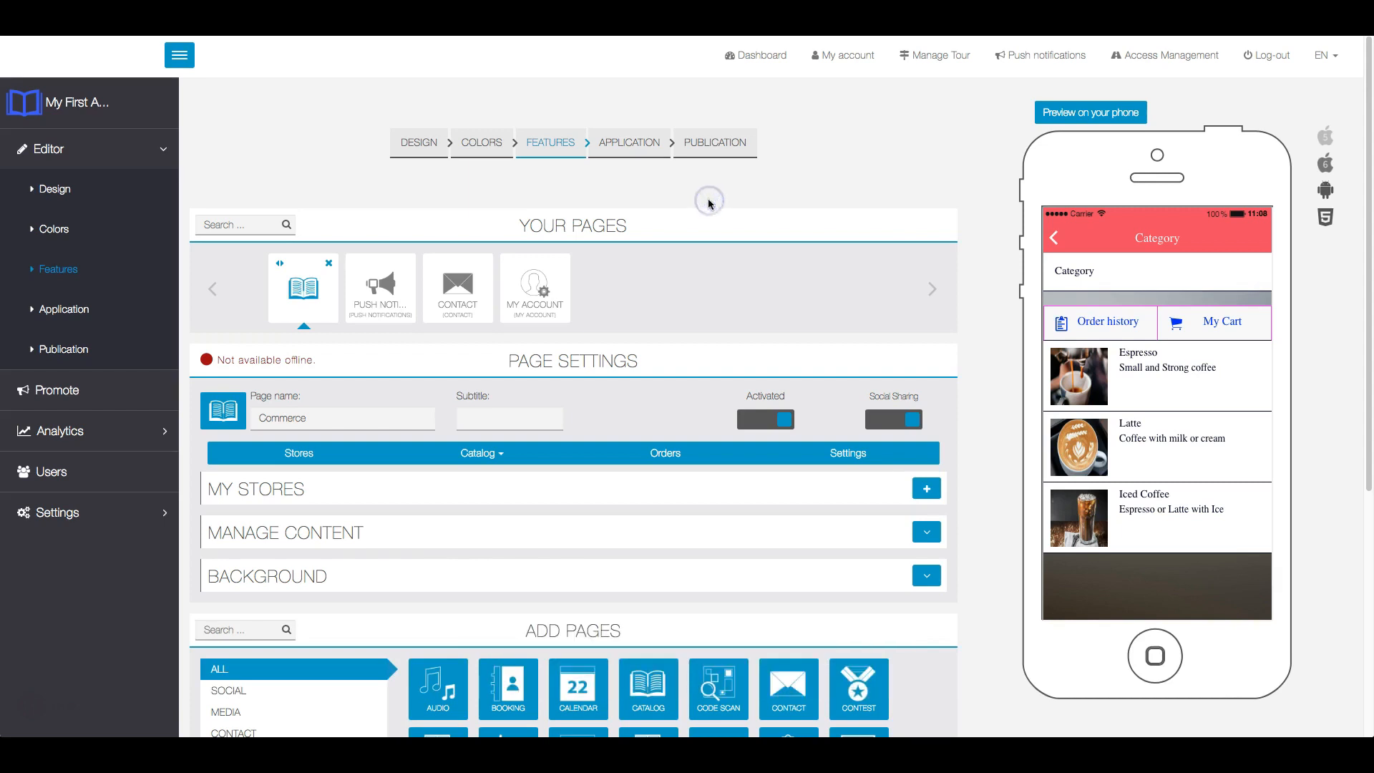
- Switch back to the app editor and open the details of the second order in the Commerce orders list
left_click(665, 451)
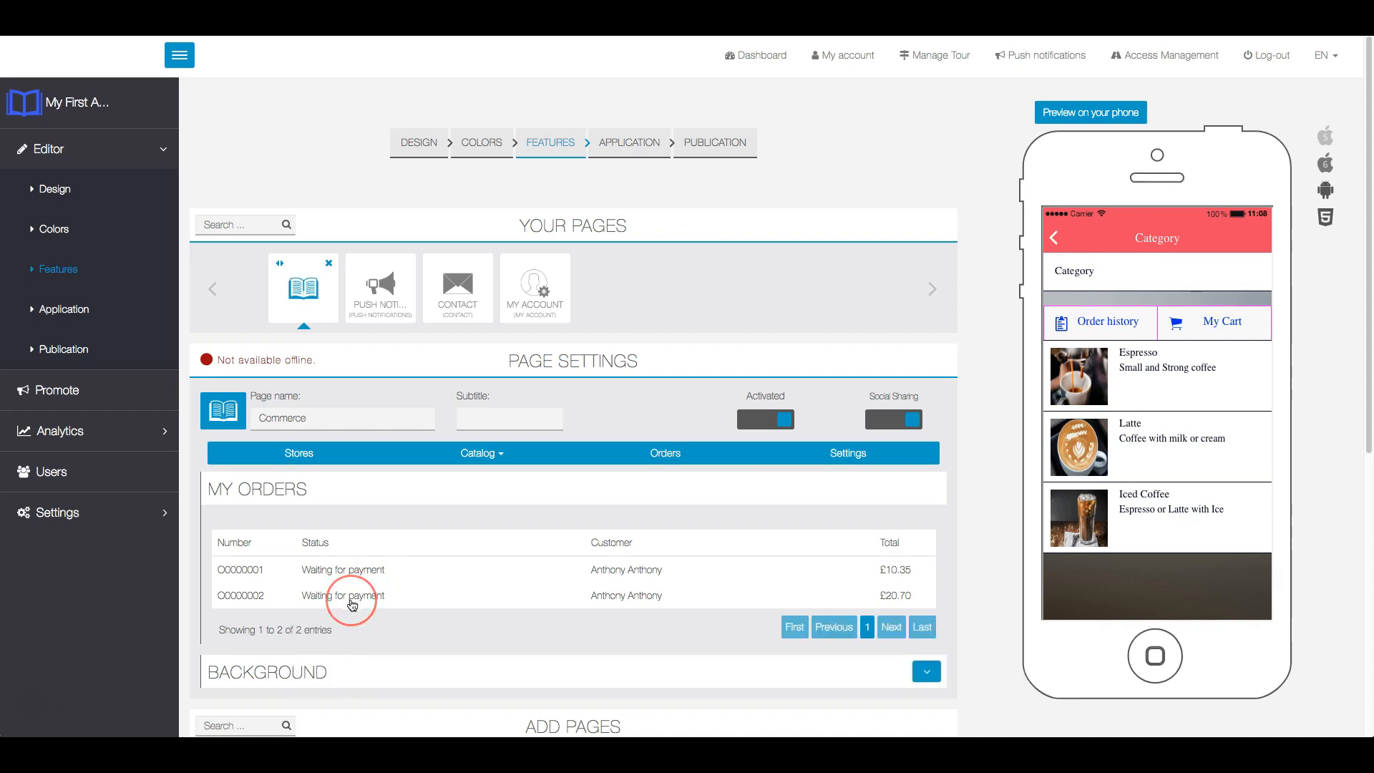
left_click(352, 600)
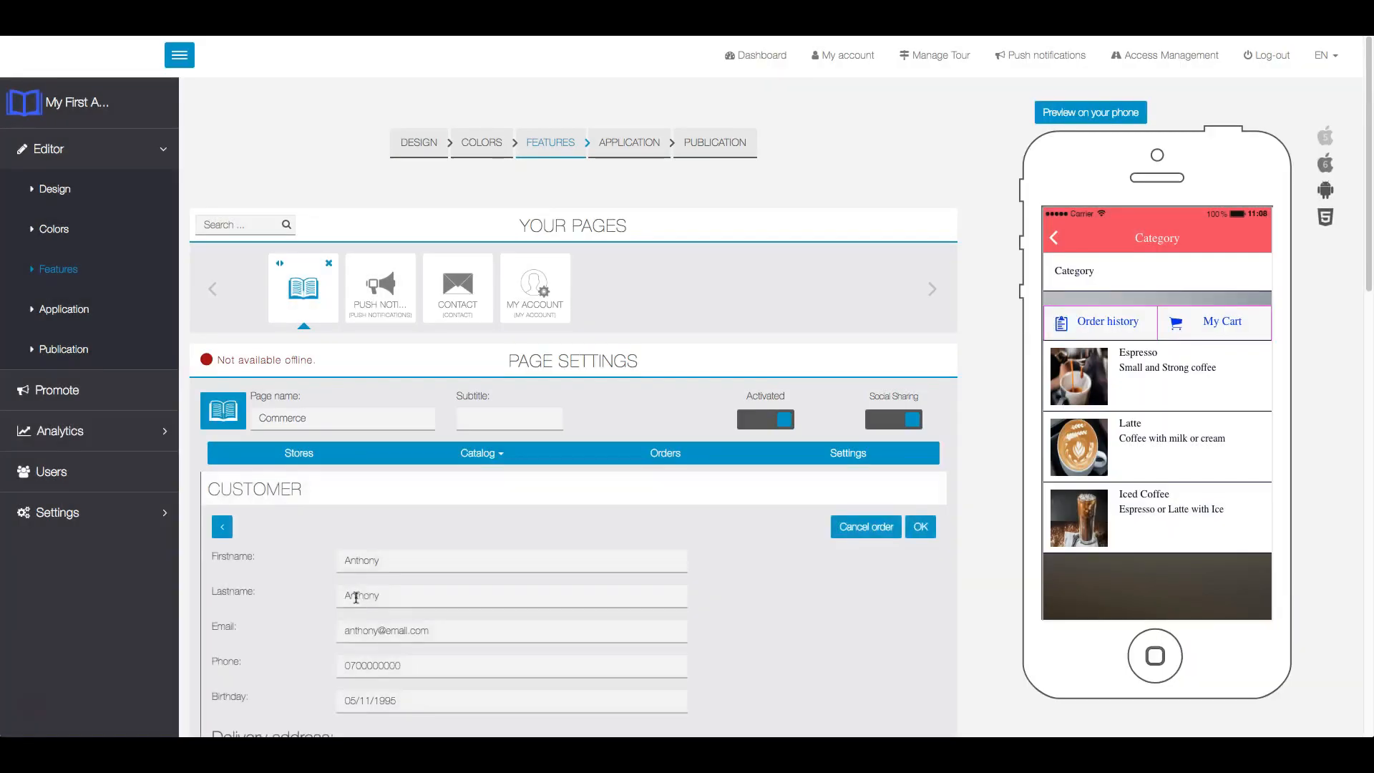
- Try the Cancelled, Waiting for payment and Paid statuses in the details of the open order
scroll(759, 499, "down", 4)
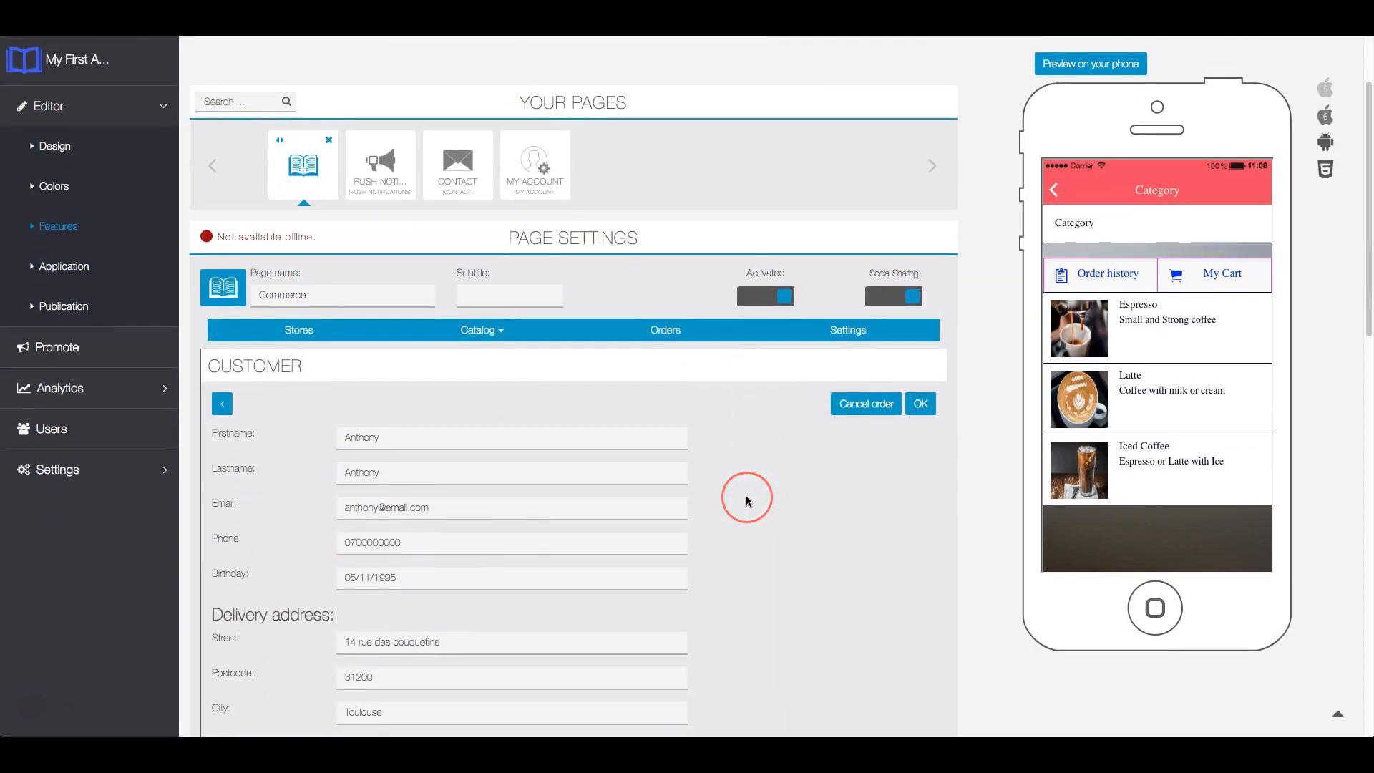
scroll(746, 498, "down", 3)
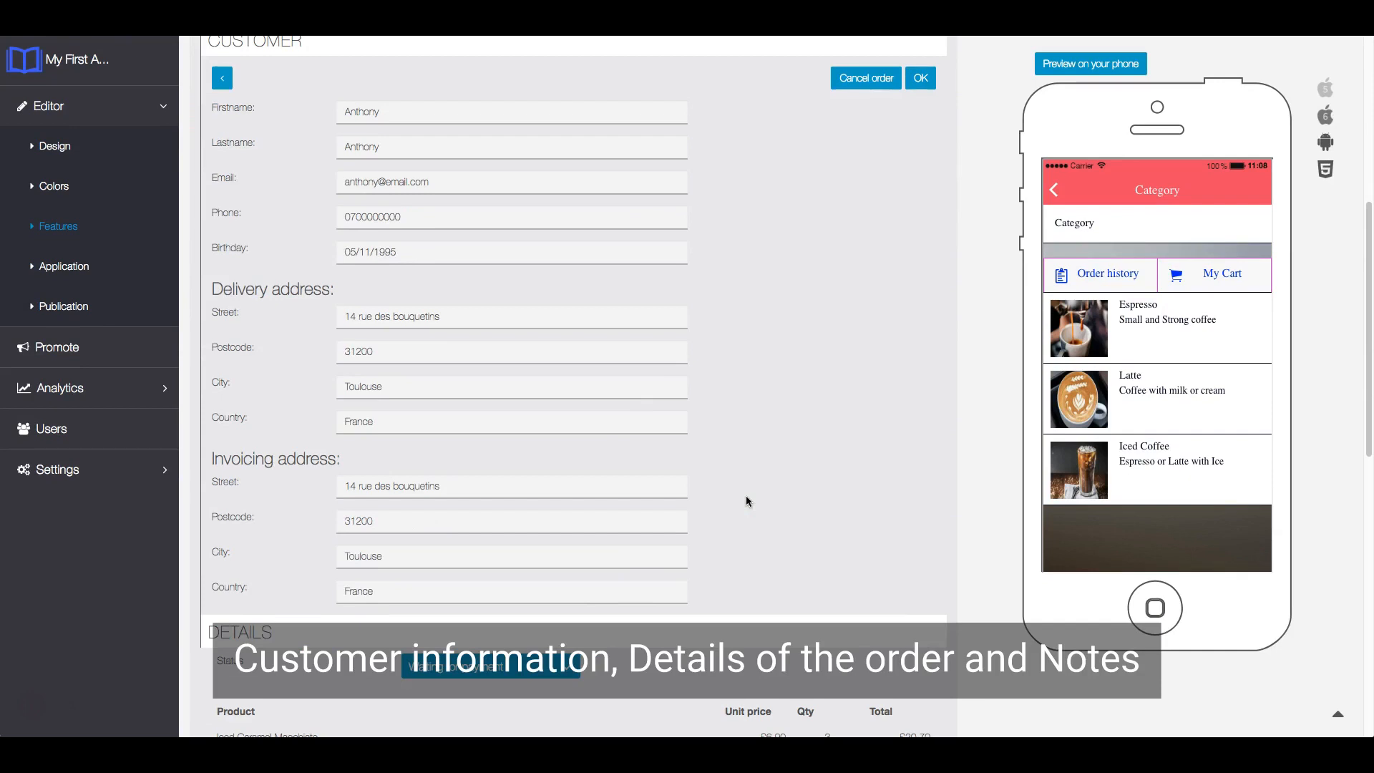
left_click(751, 450)
scroll(749, 451, "down", 3)
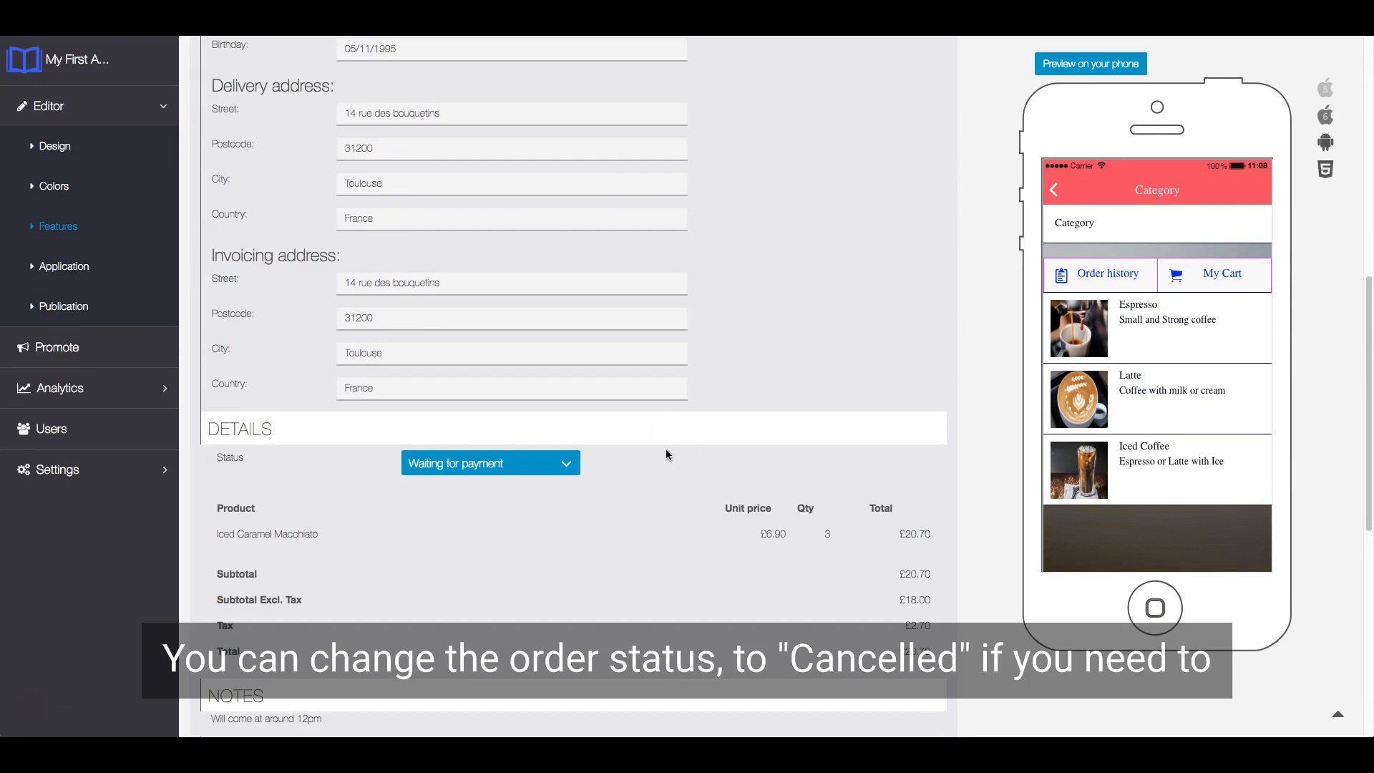
left_click(566, 463)
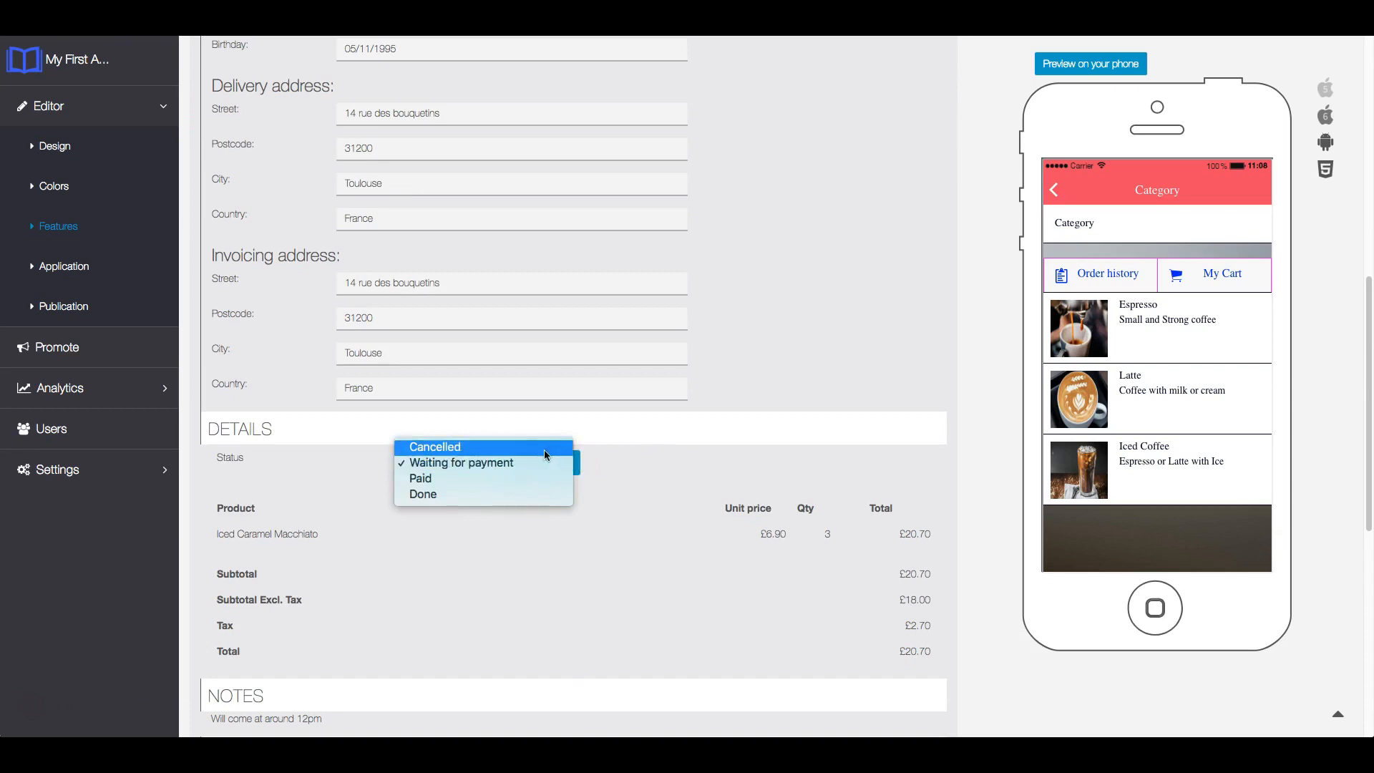
left_click(544, 448)
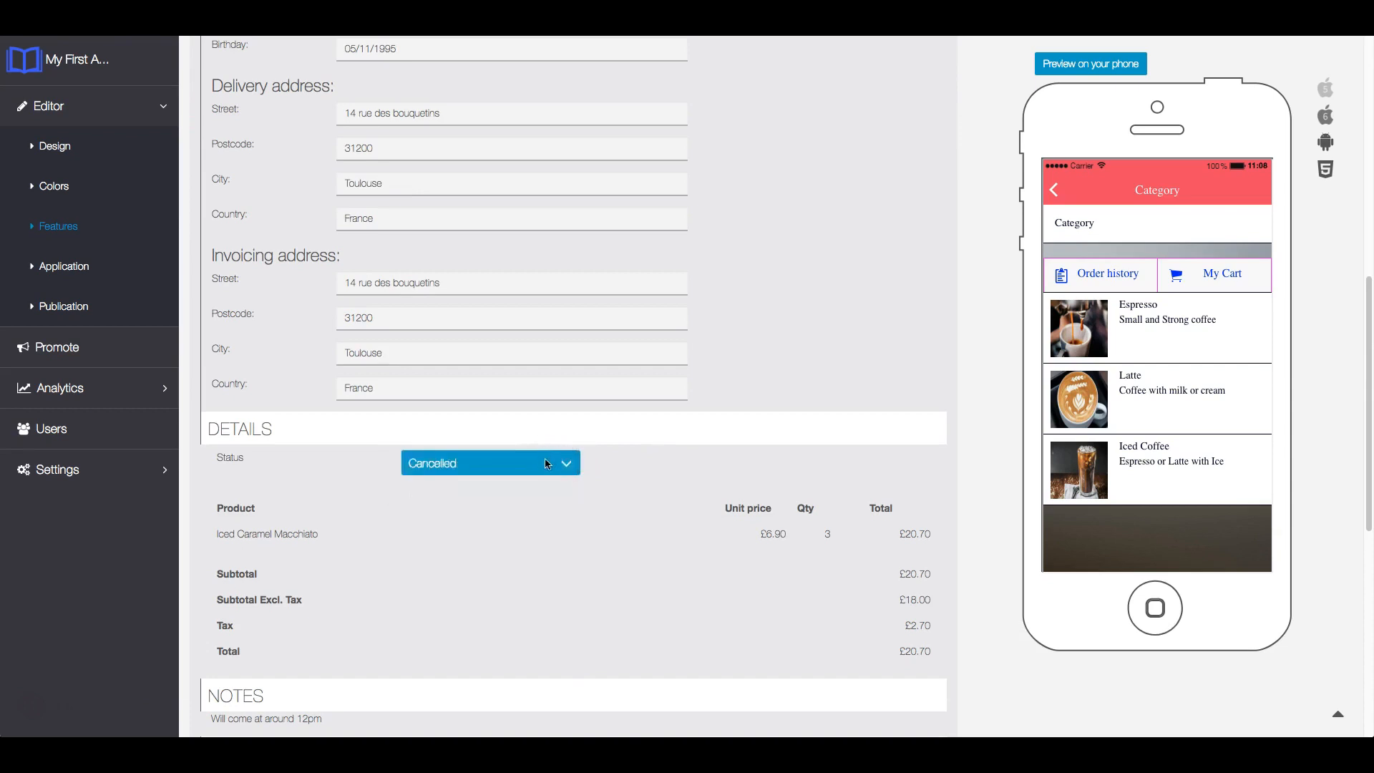
left_click(547, 463)
left_click(539, 478)
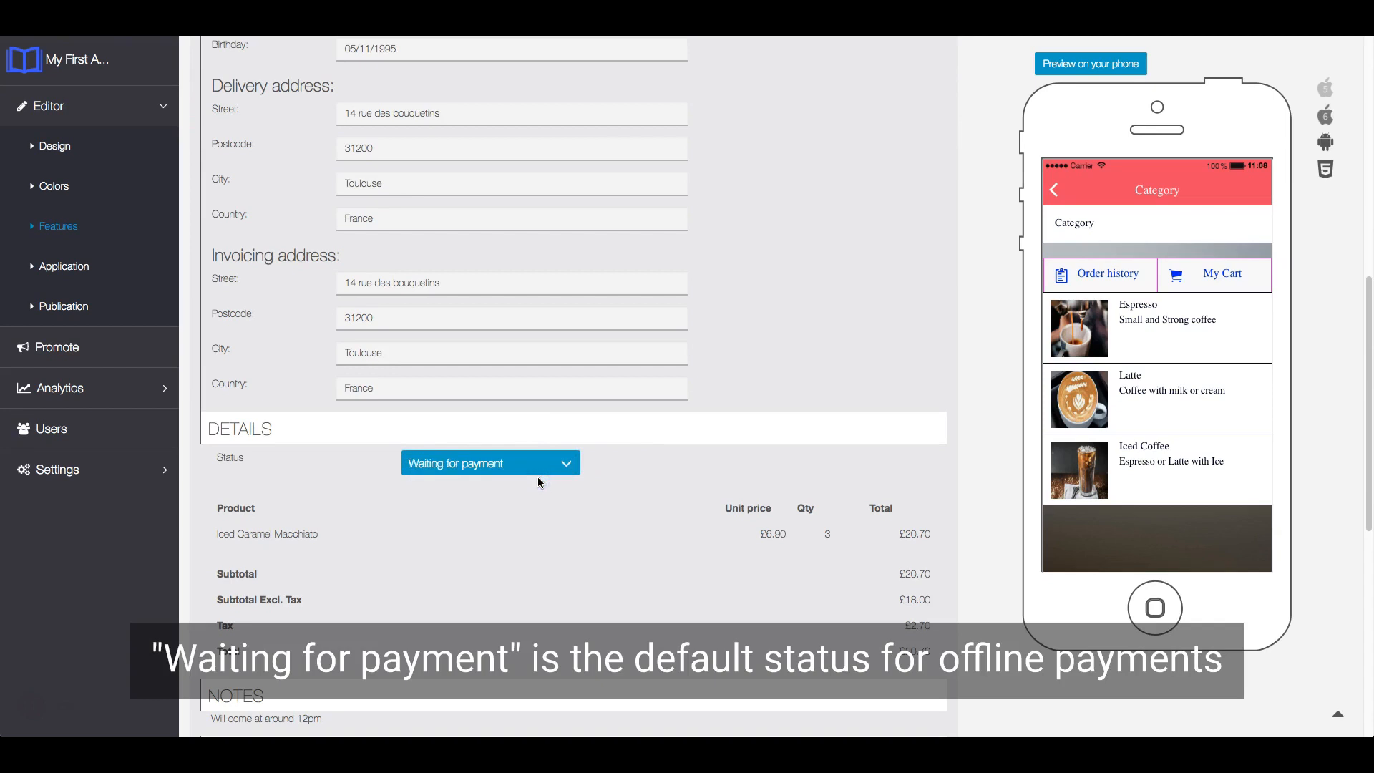
left_click(538, 469)
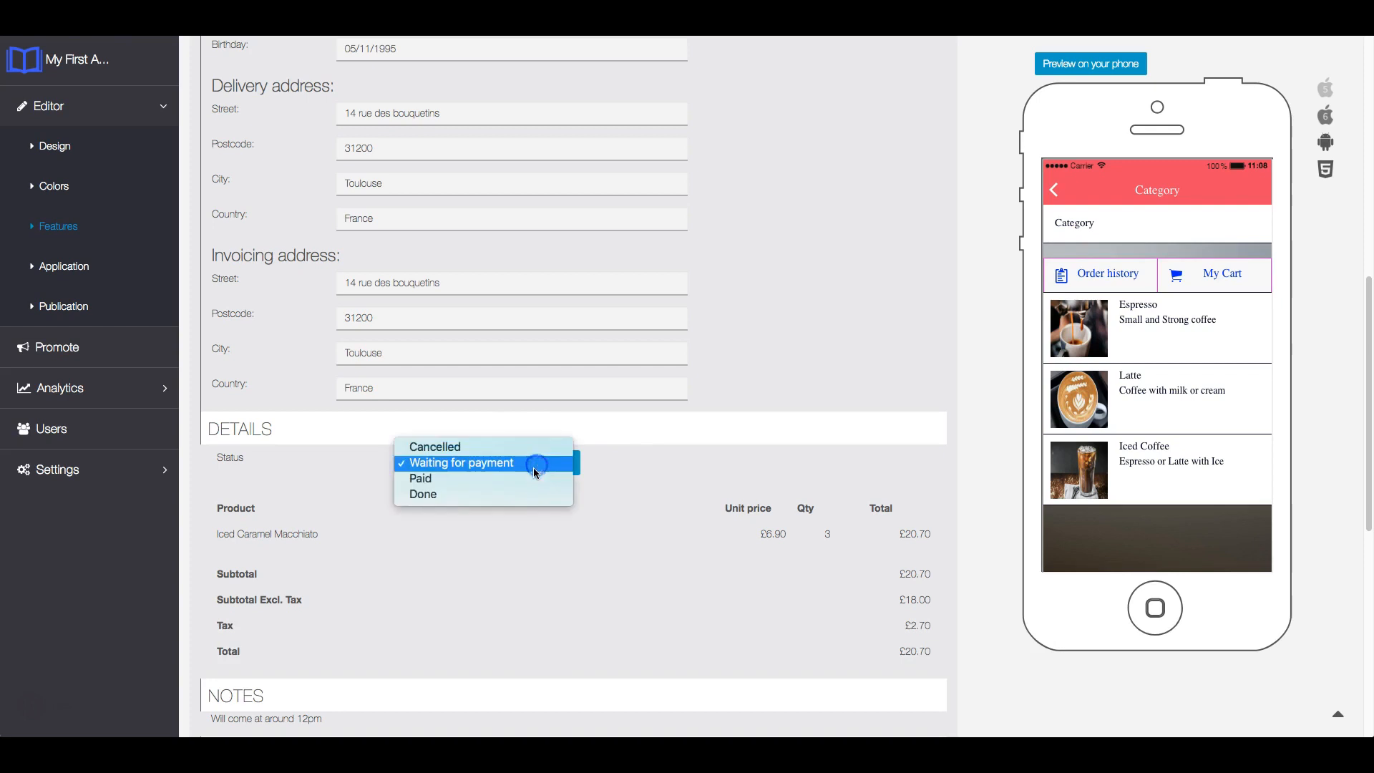
left_click(533, 479)
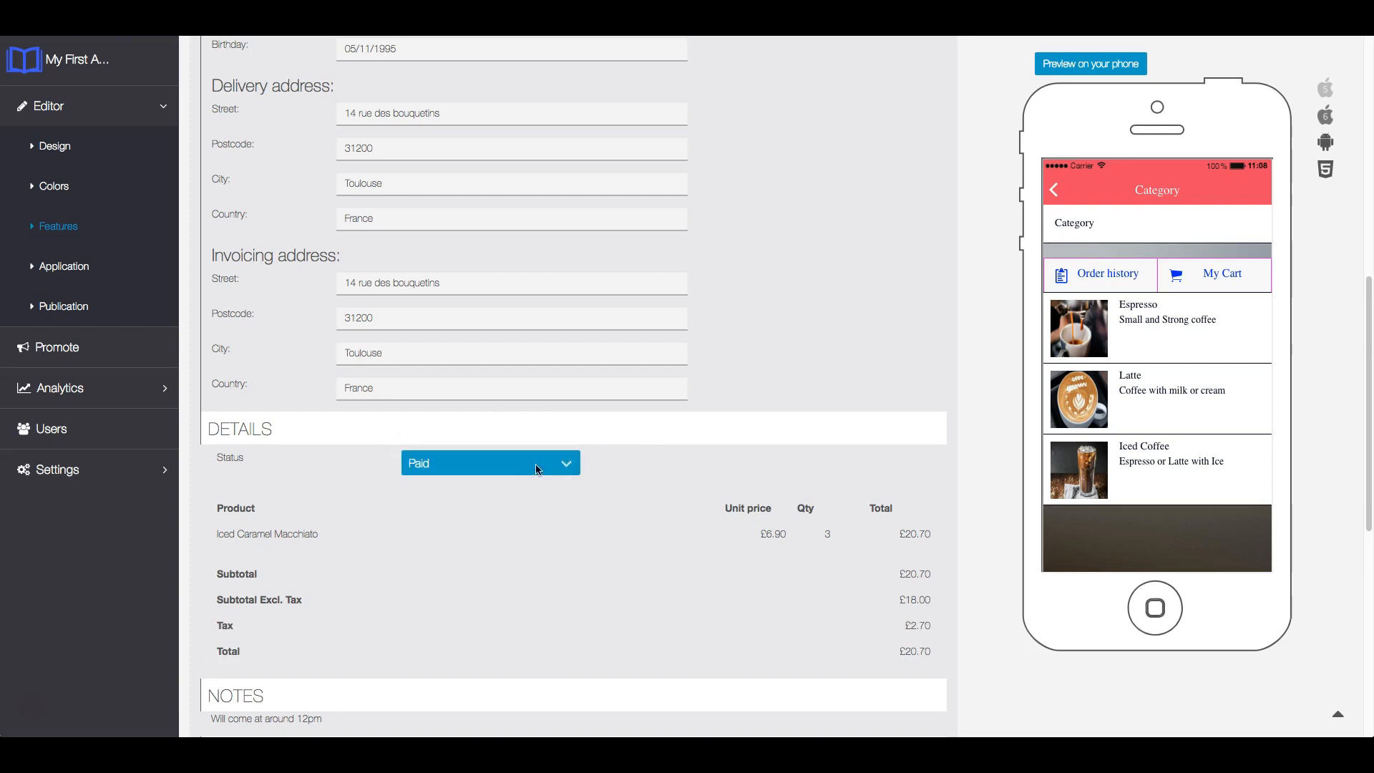
- Set the order's status to Done and save the order
left_click(537, 466)
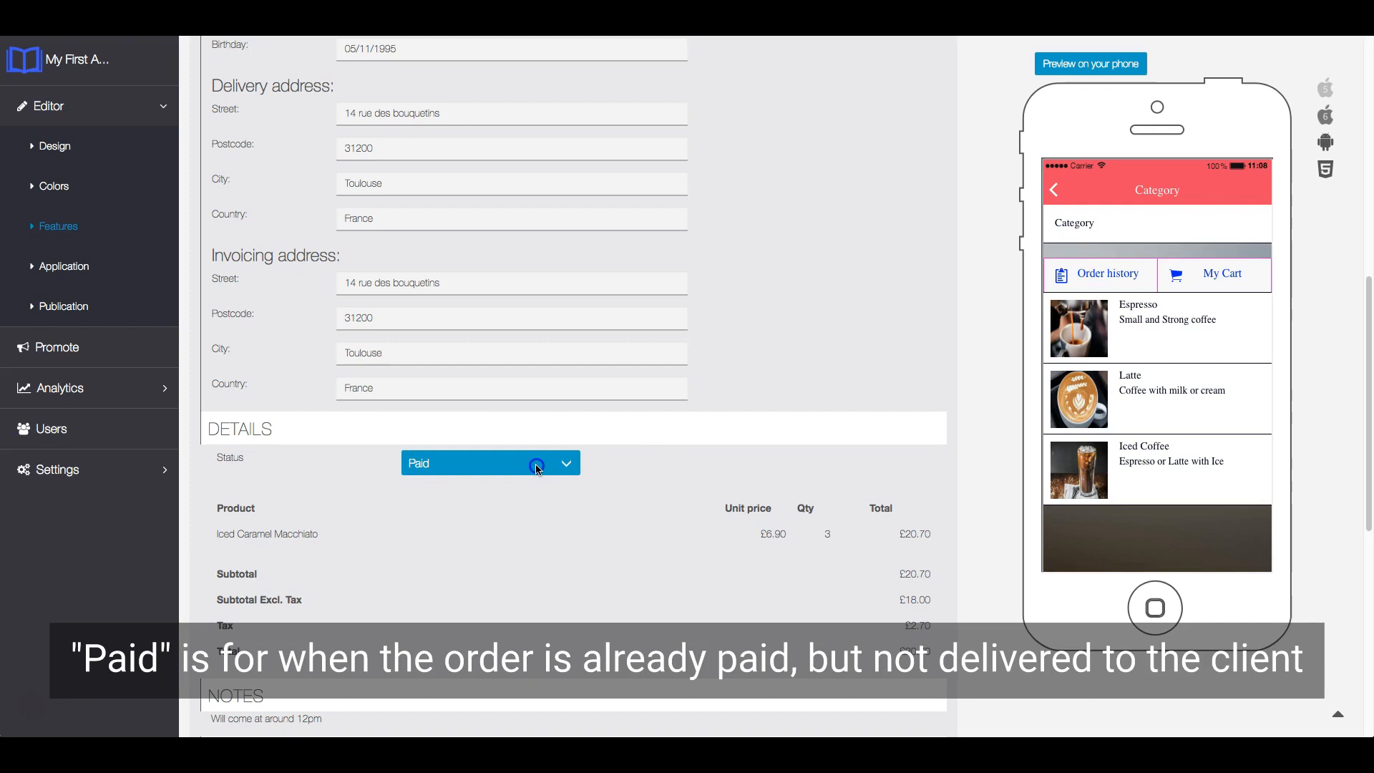
left_click(537, 467)
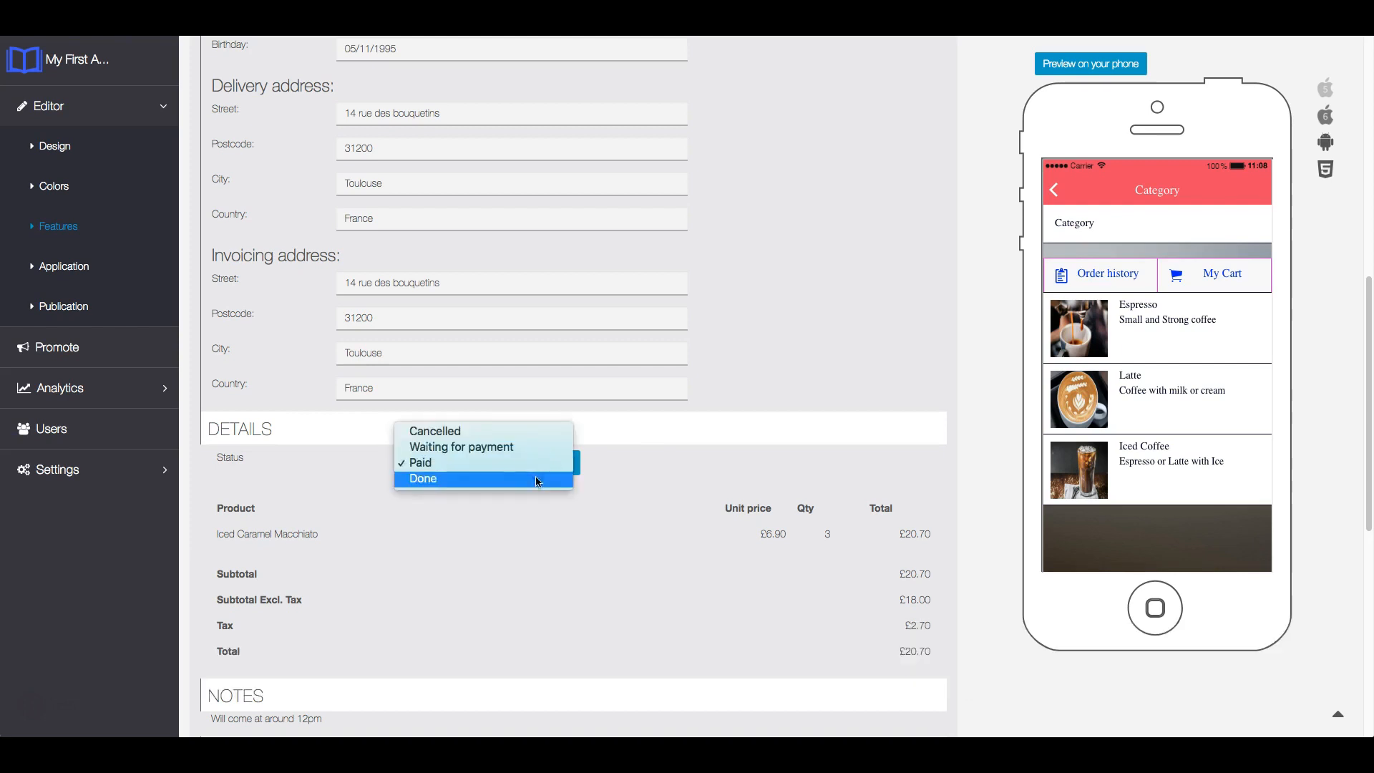
left_click(539, 480)
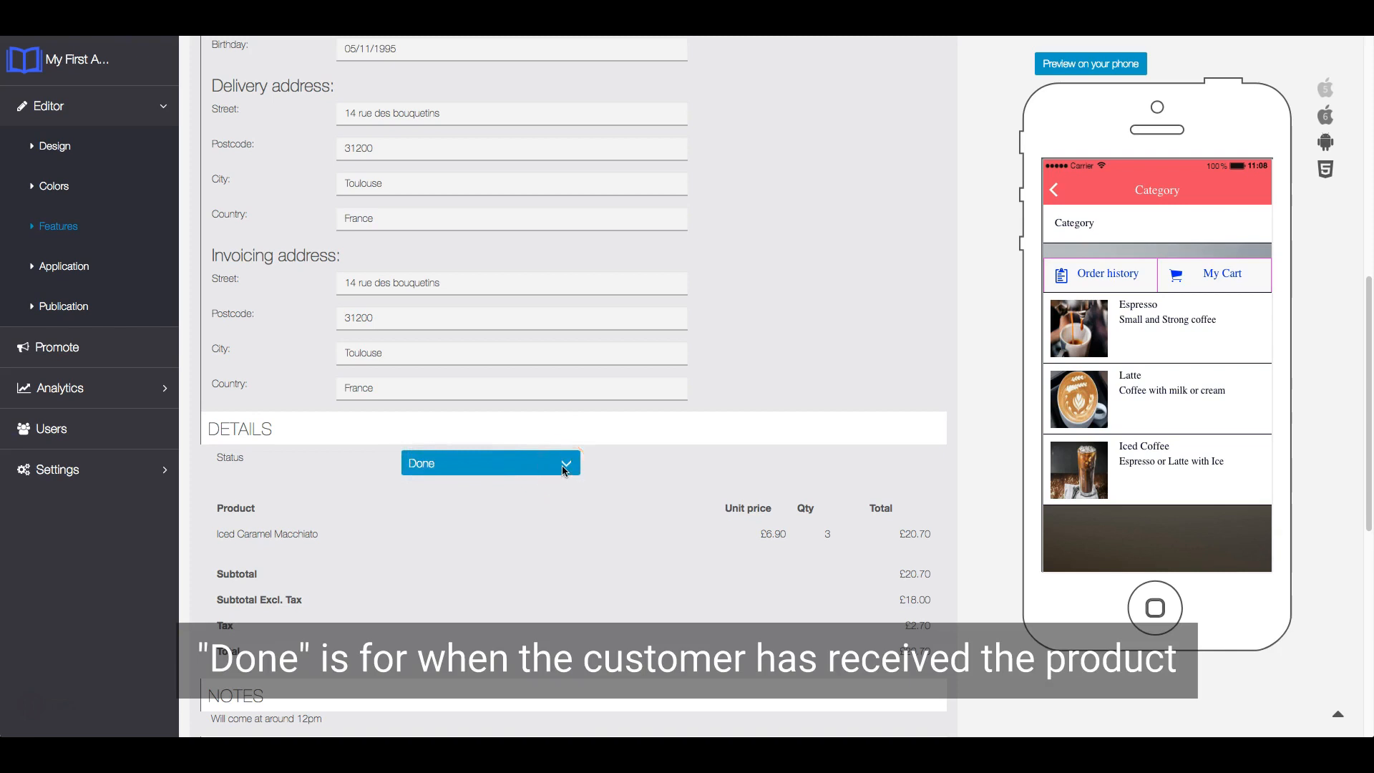
scroll(564, 469, "down", 3)
left_click(534, 488)
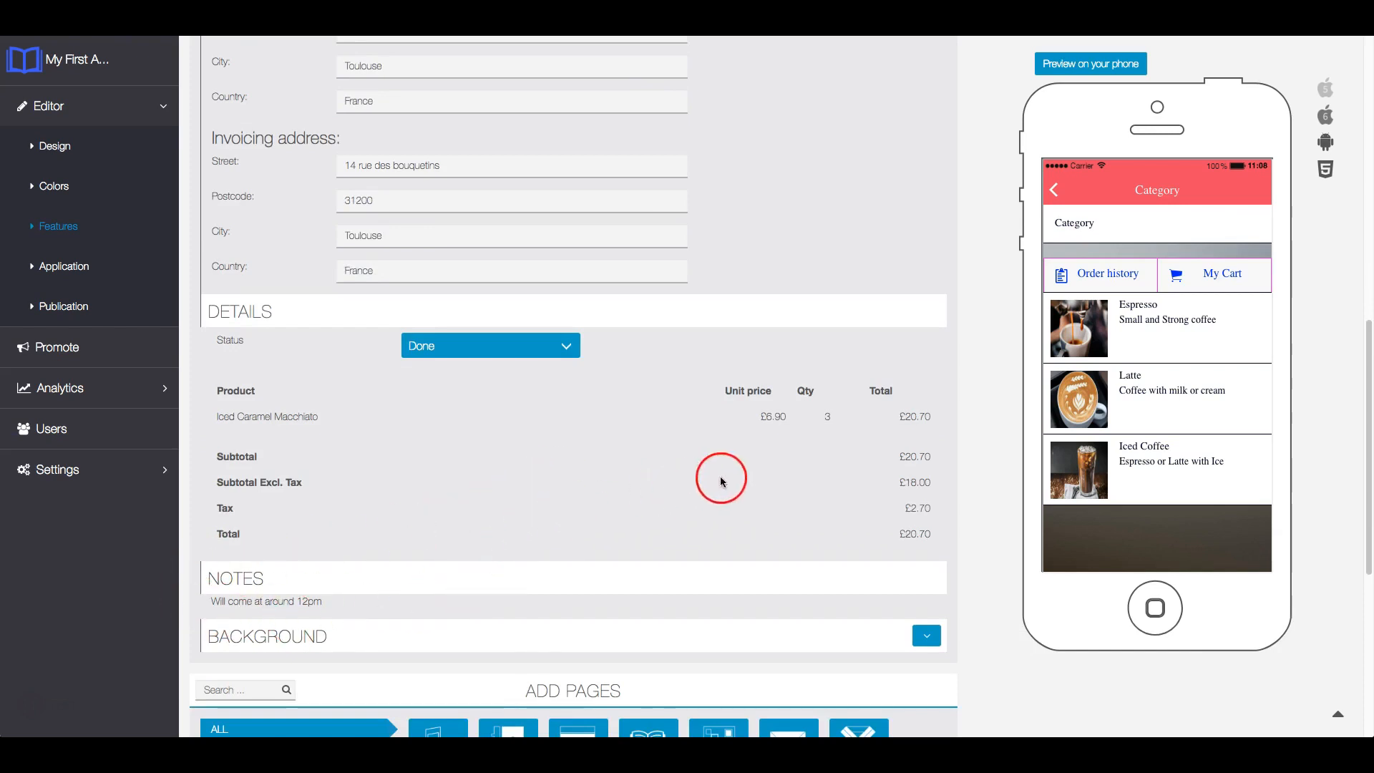
scroll(737, 473, "up", 5)
scroll(816, 430, "up", 6)
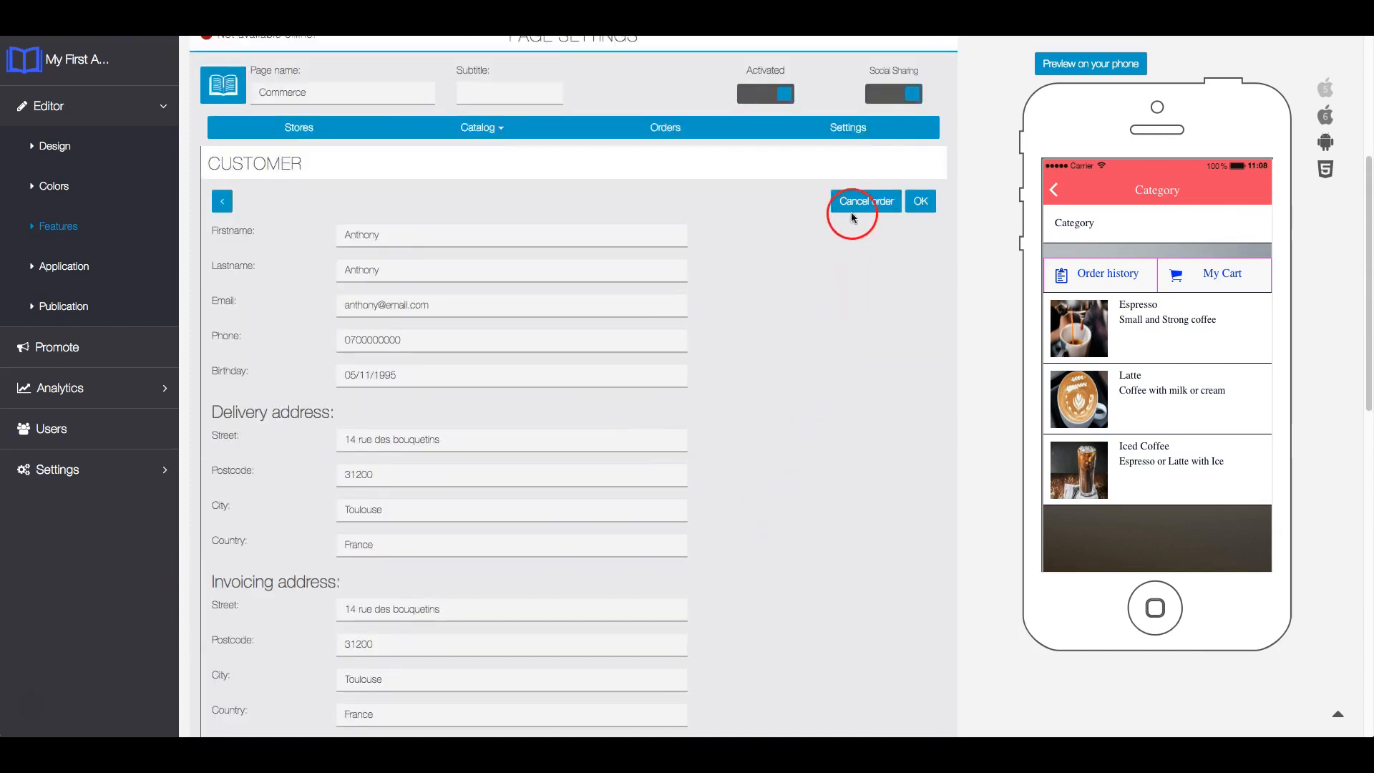
left_click(930, 205)
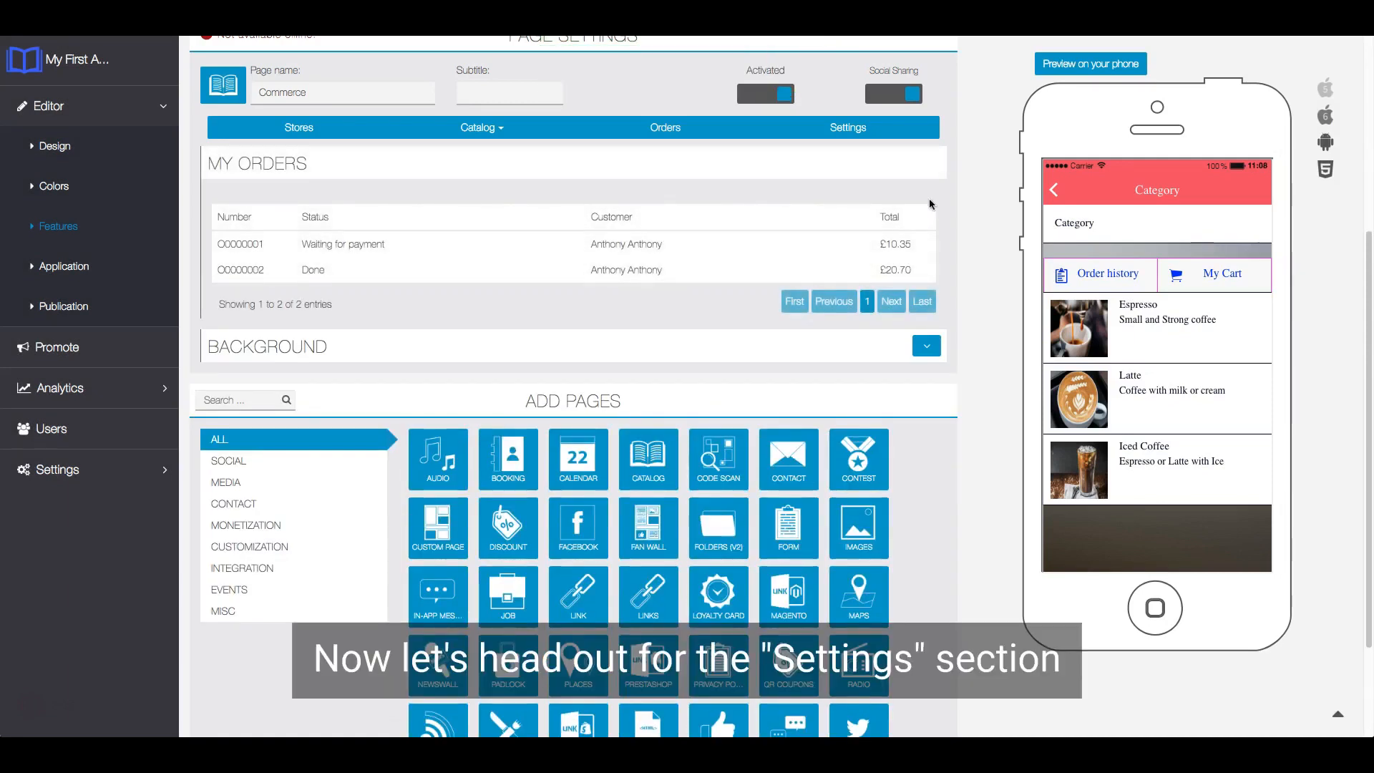
- Make the Birthday user field Optional in the Commerce settings and save the user fields
left_click(864, 129)
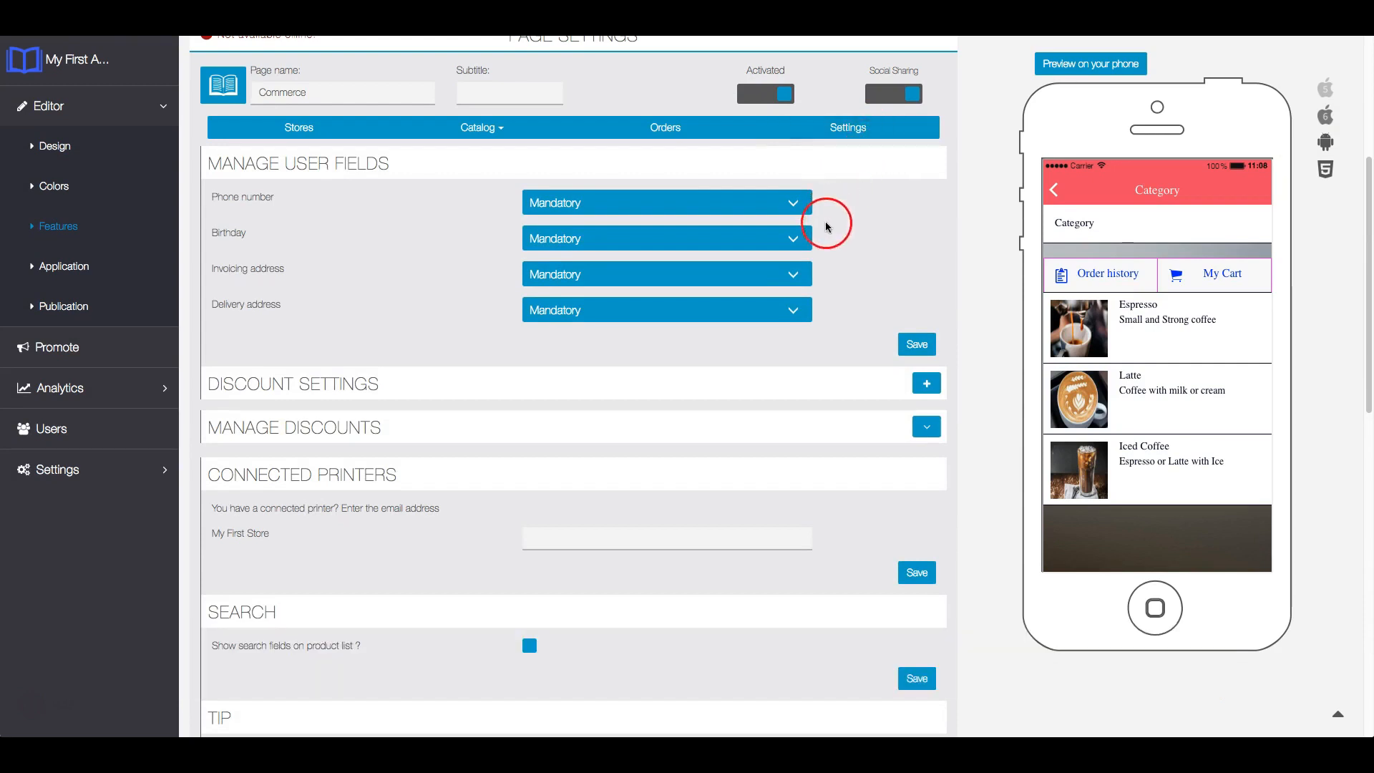
left_click(793, 237)
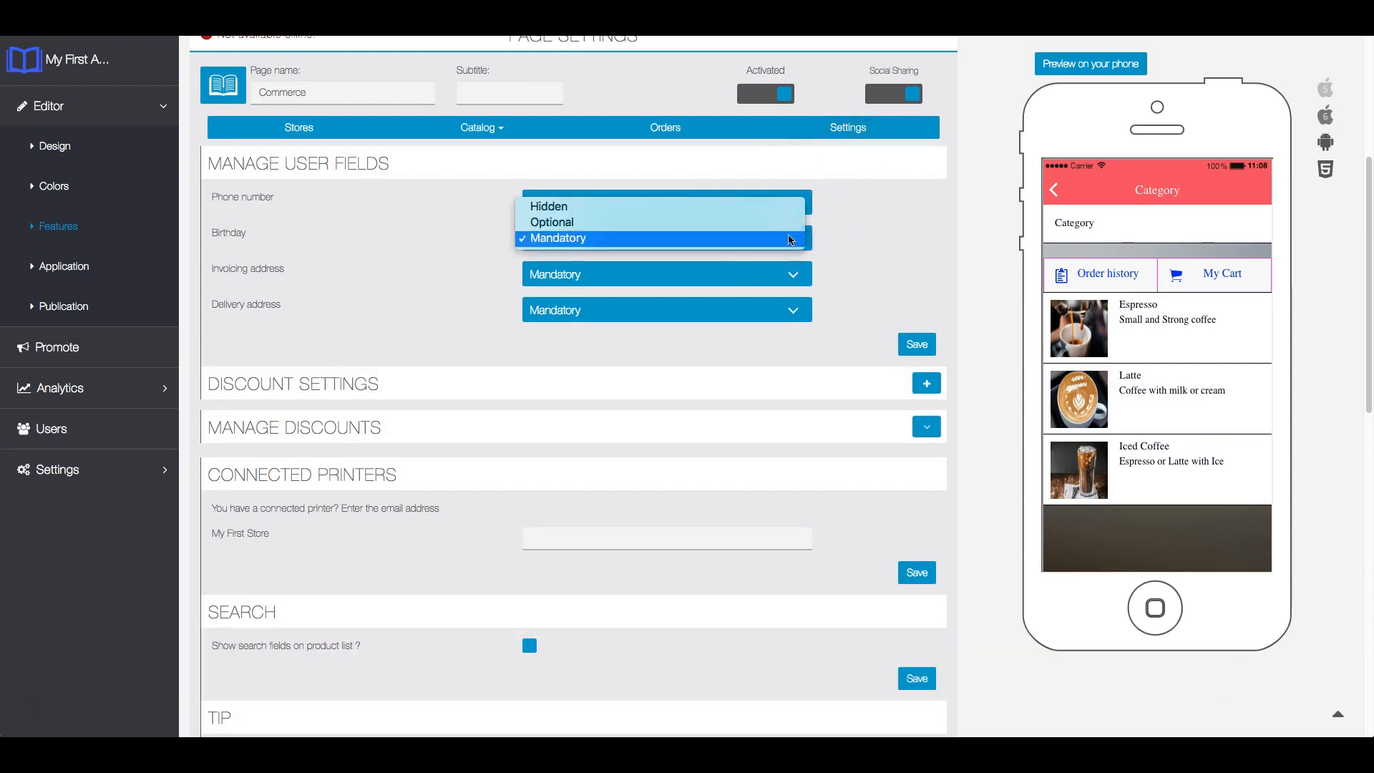
left_click(771, 222)
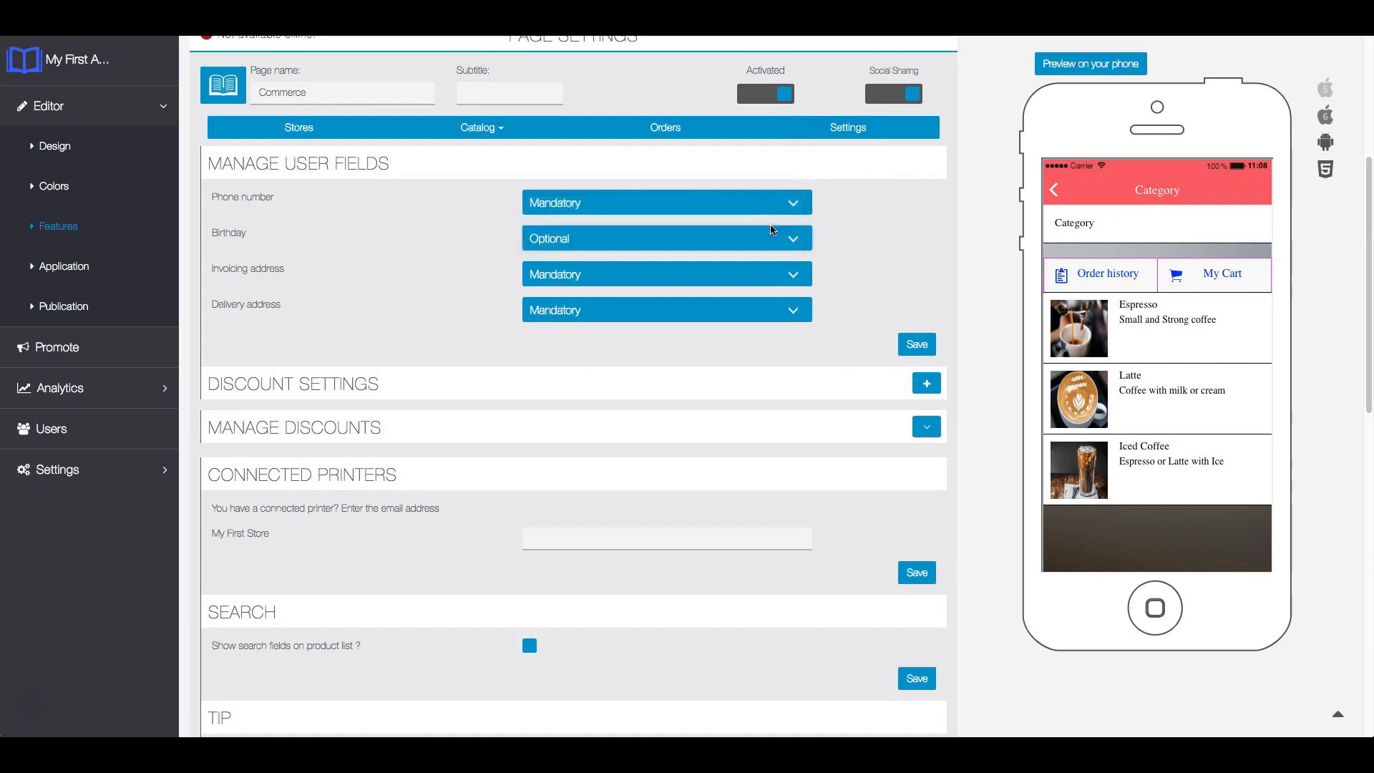
left_click(910, 346)
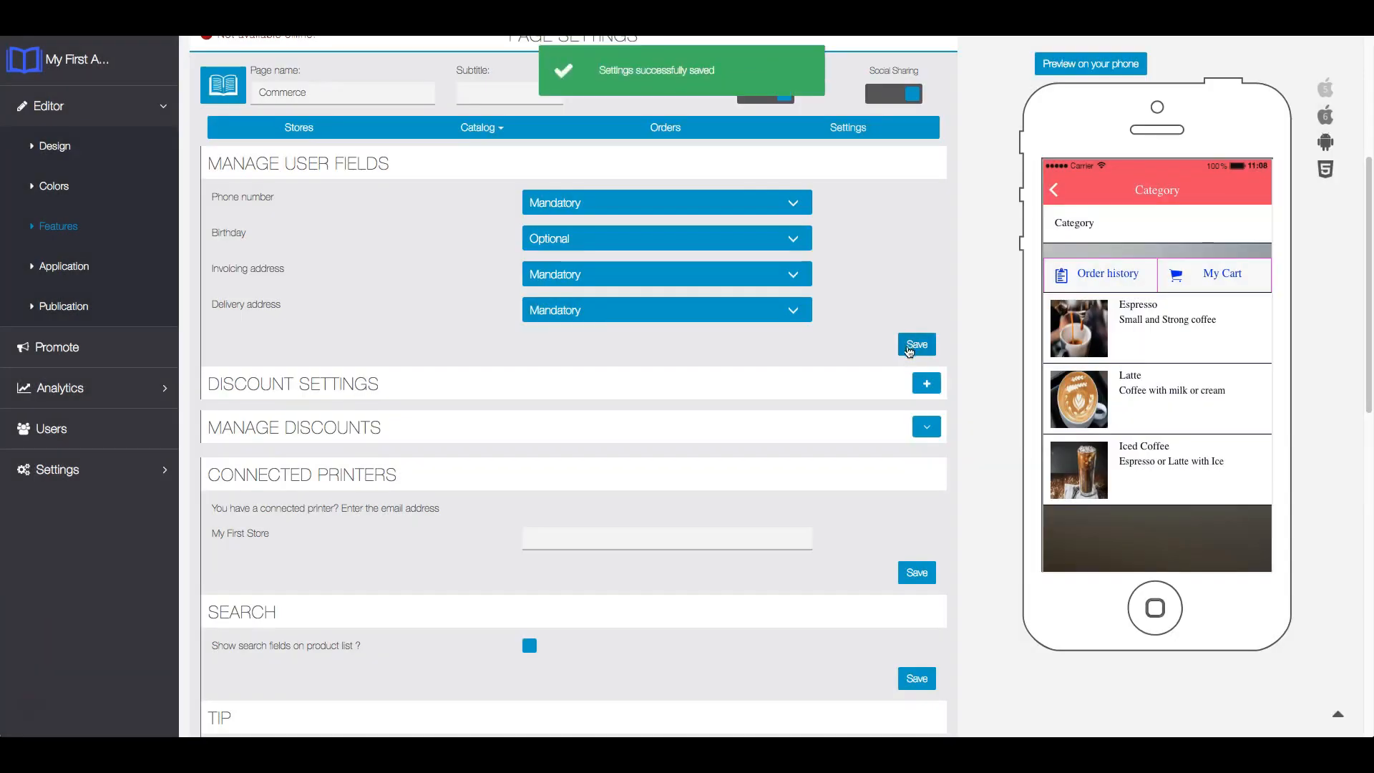
- Start a new enabled discount with the label "10% off First Visit" and the code 10%FV
left_click(926, 385)
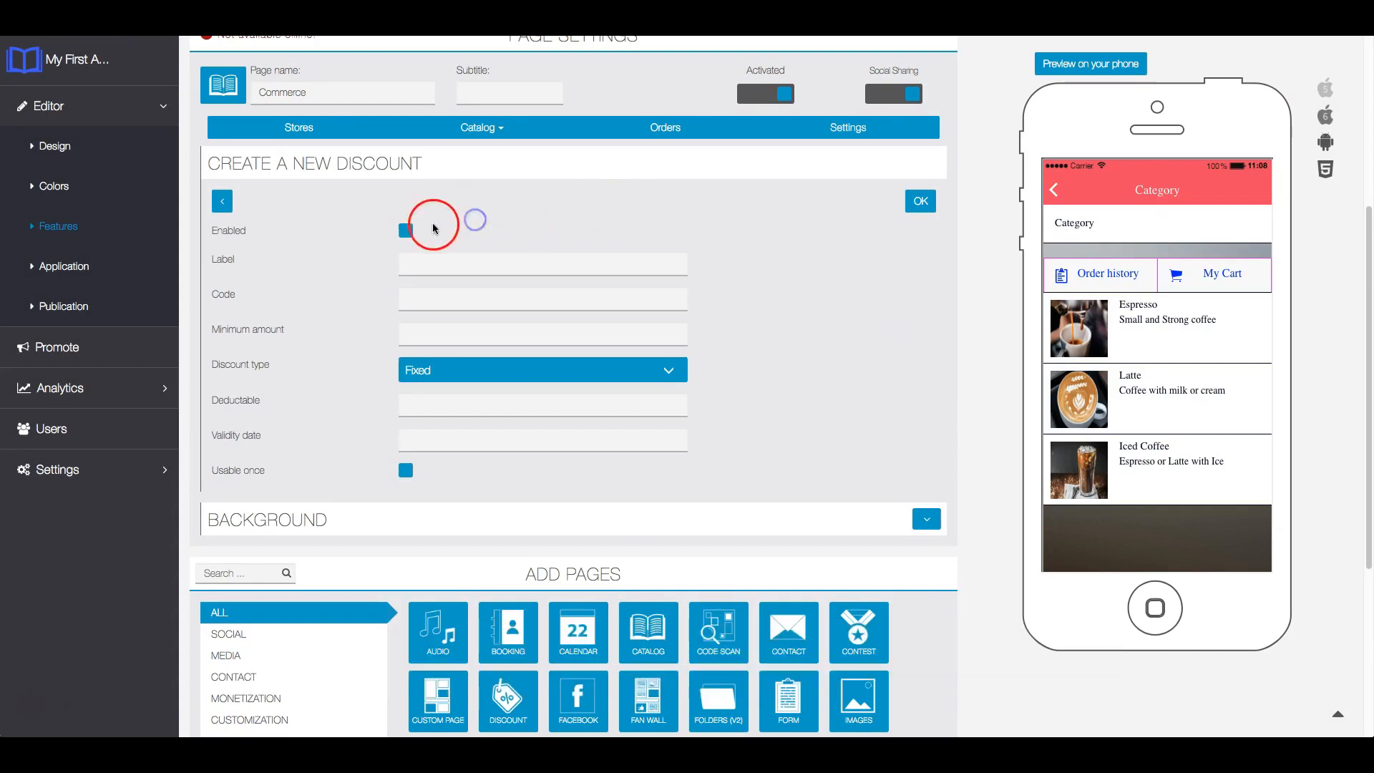
left_click(406, 230)
left_click(437, 264)
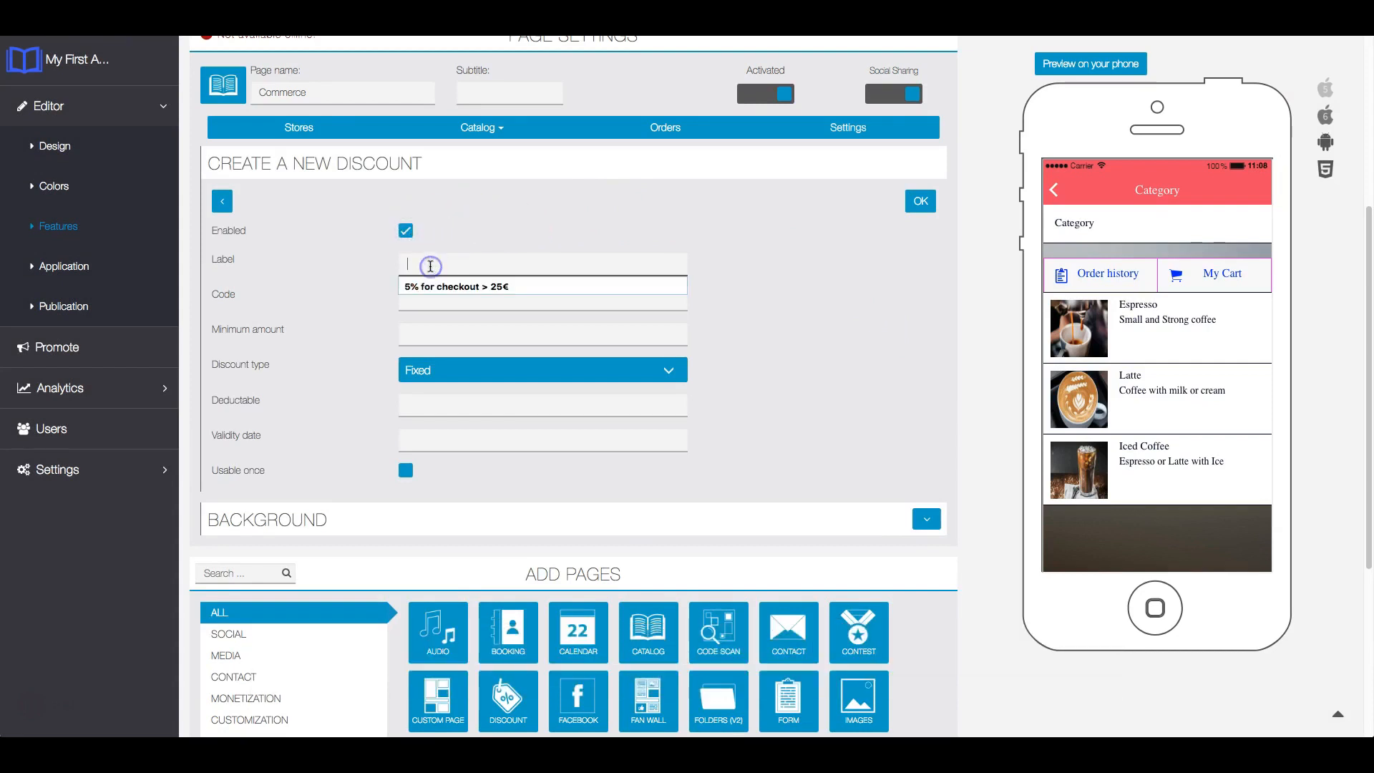
type("1")
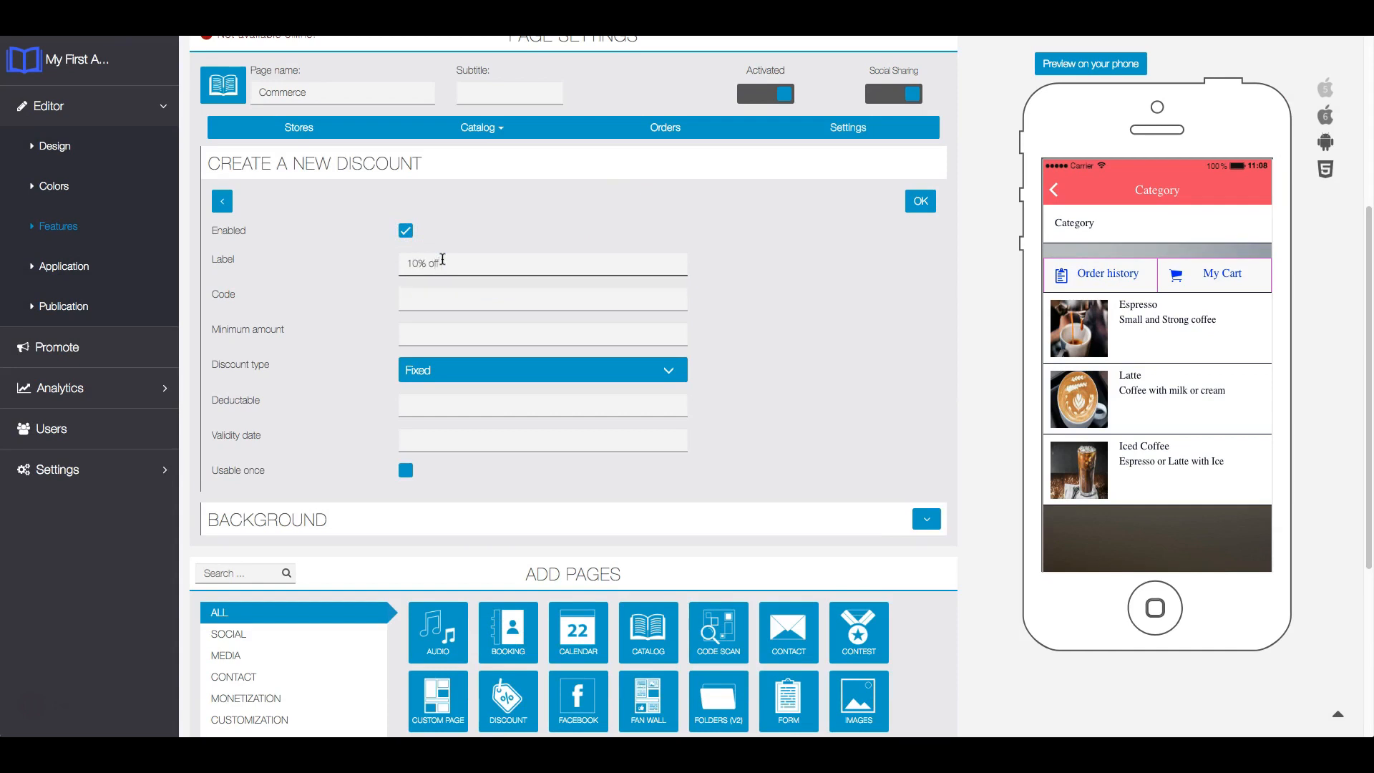
type("is")
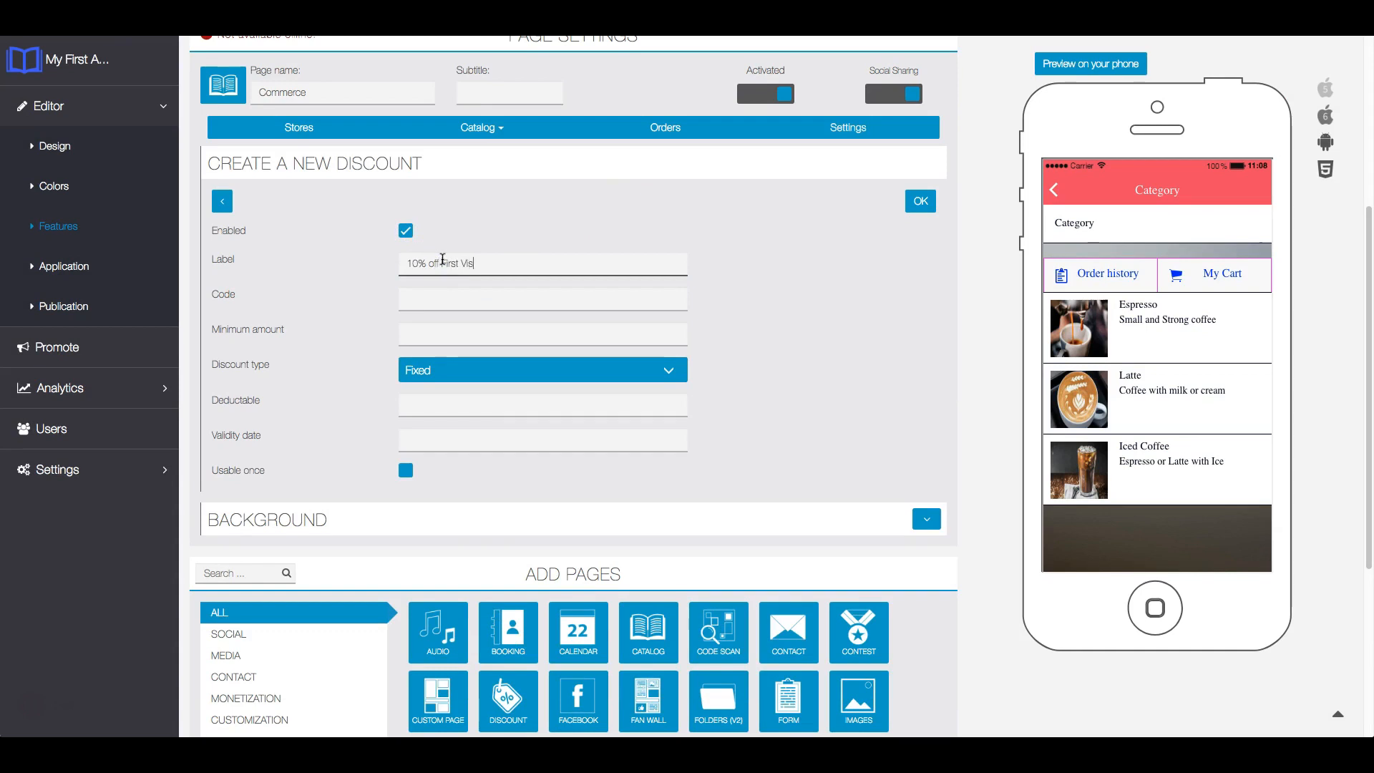
type("it")
key("Tab")
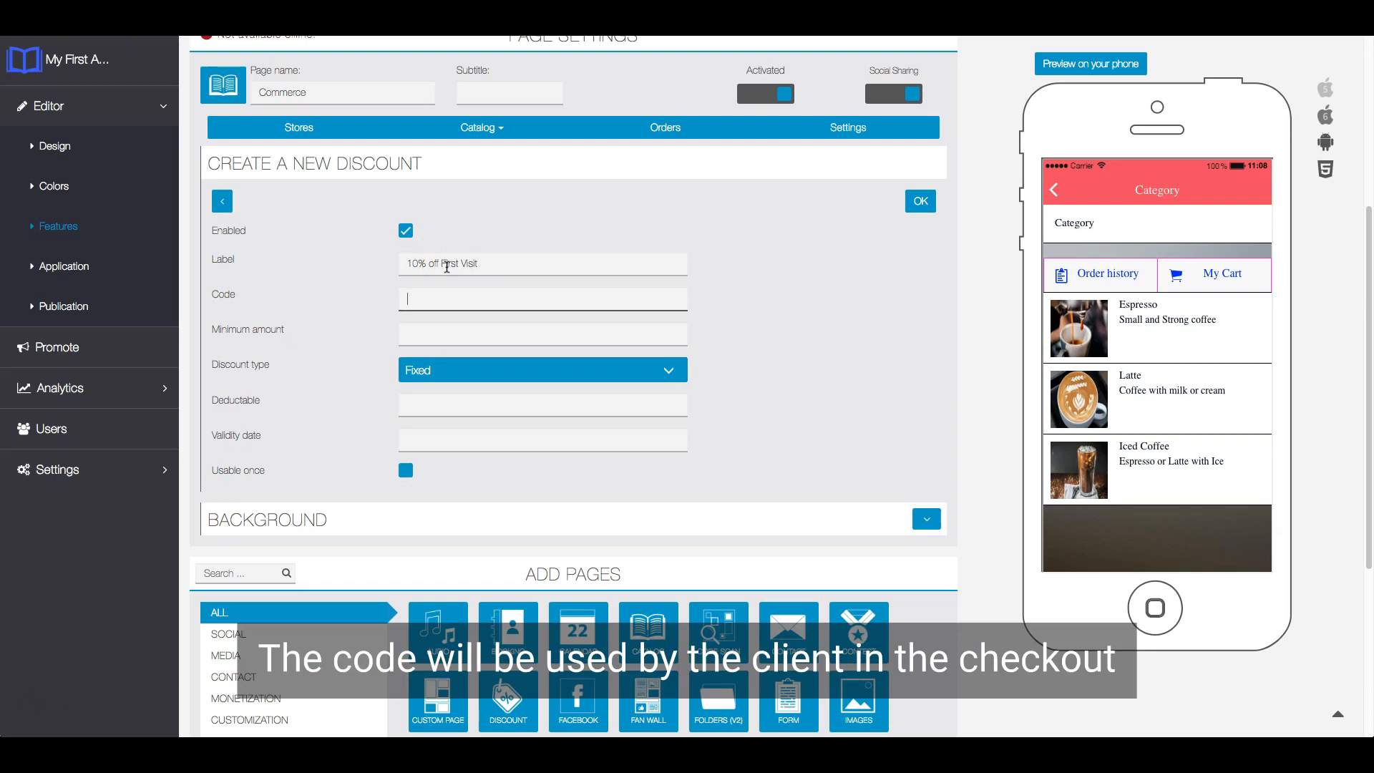
type("10%FV")
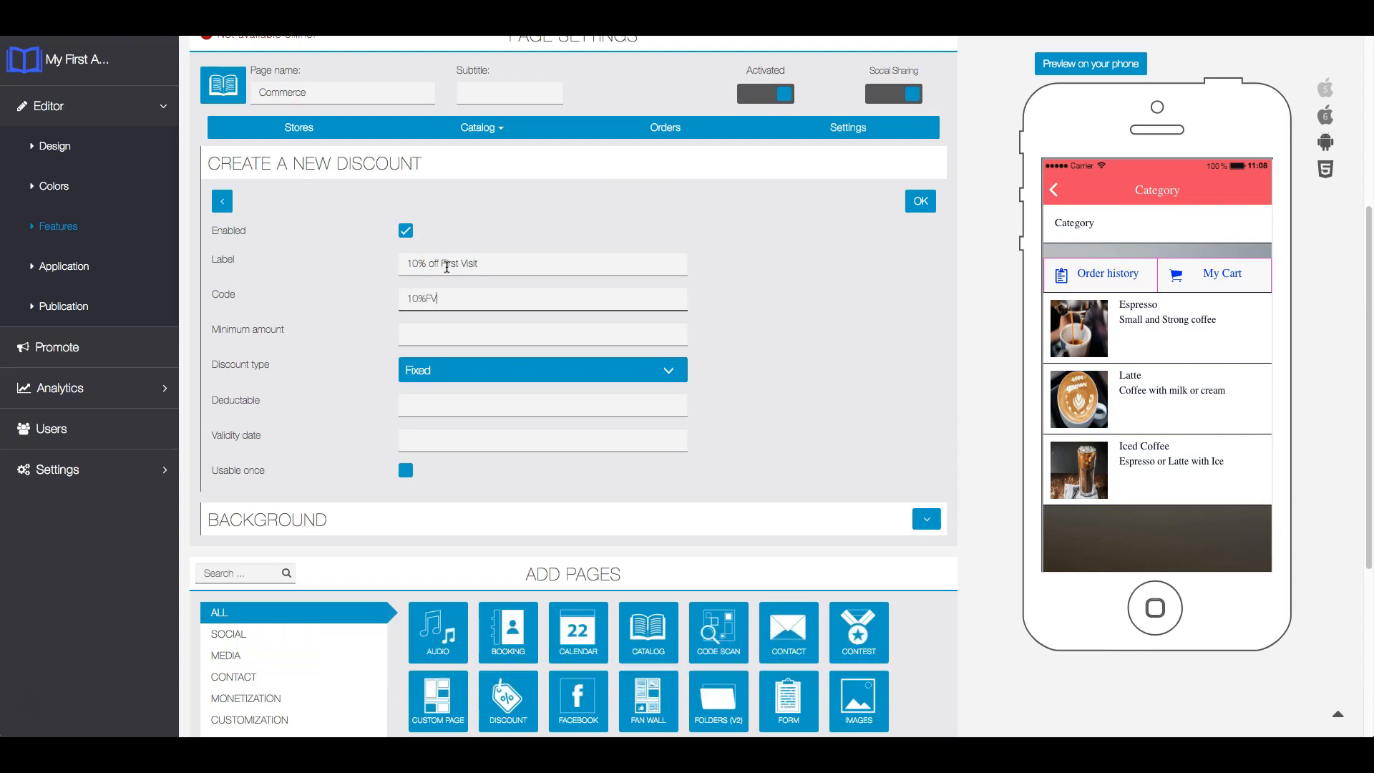
- Set the discount's minimum amount to 0, its type to Percentage and its deductable value to 10
left_click(472, 332)
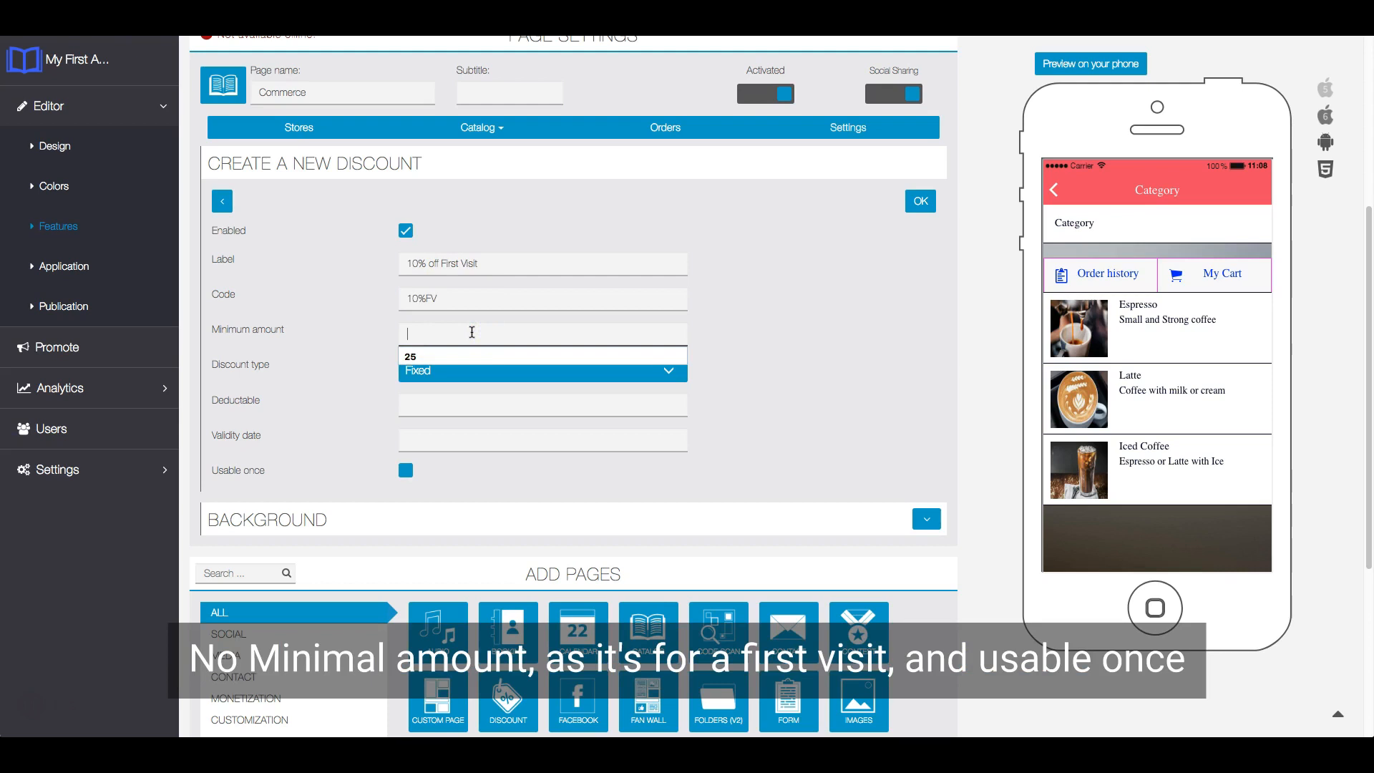
left_click(492, 320)
type("0")
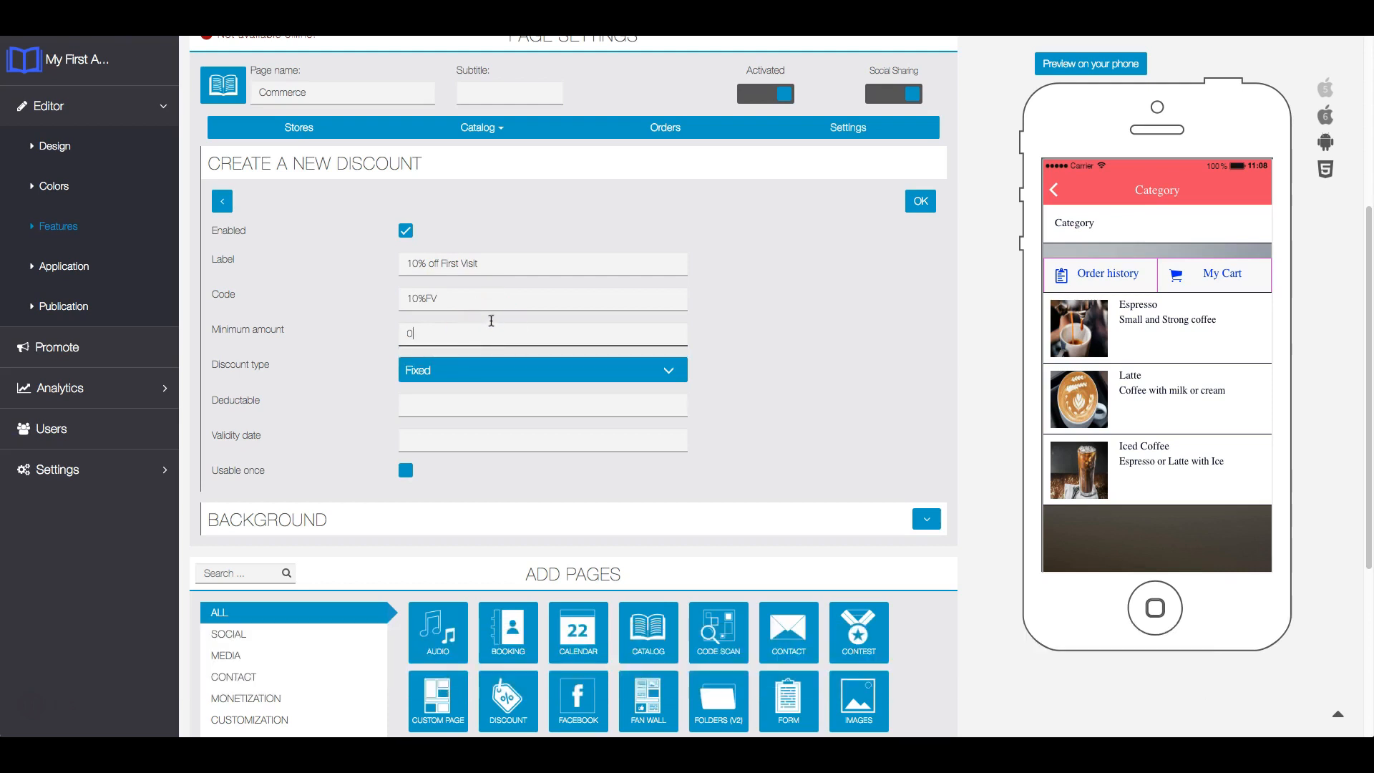
left_click(491, 360)
left_click(482, 386)
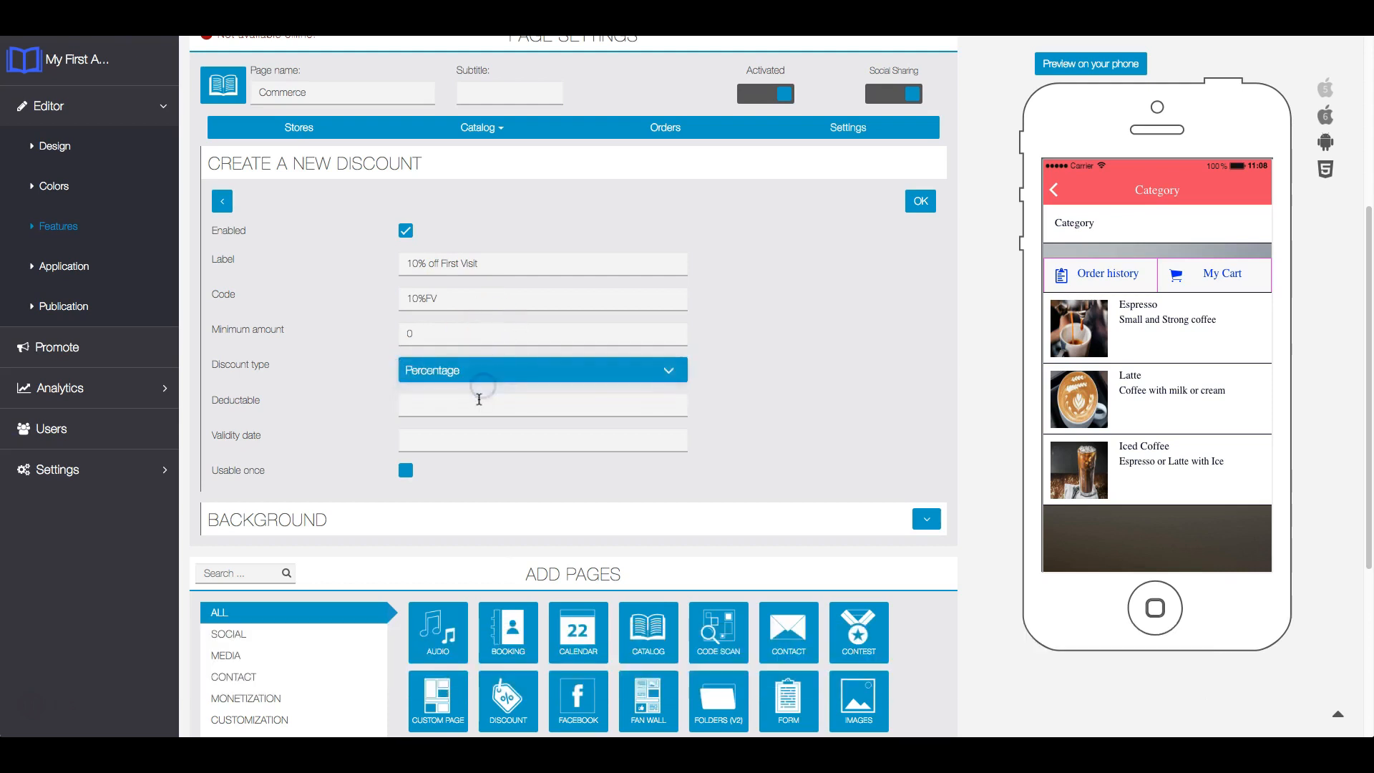
left_click(479, 401)
type("10")
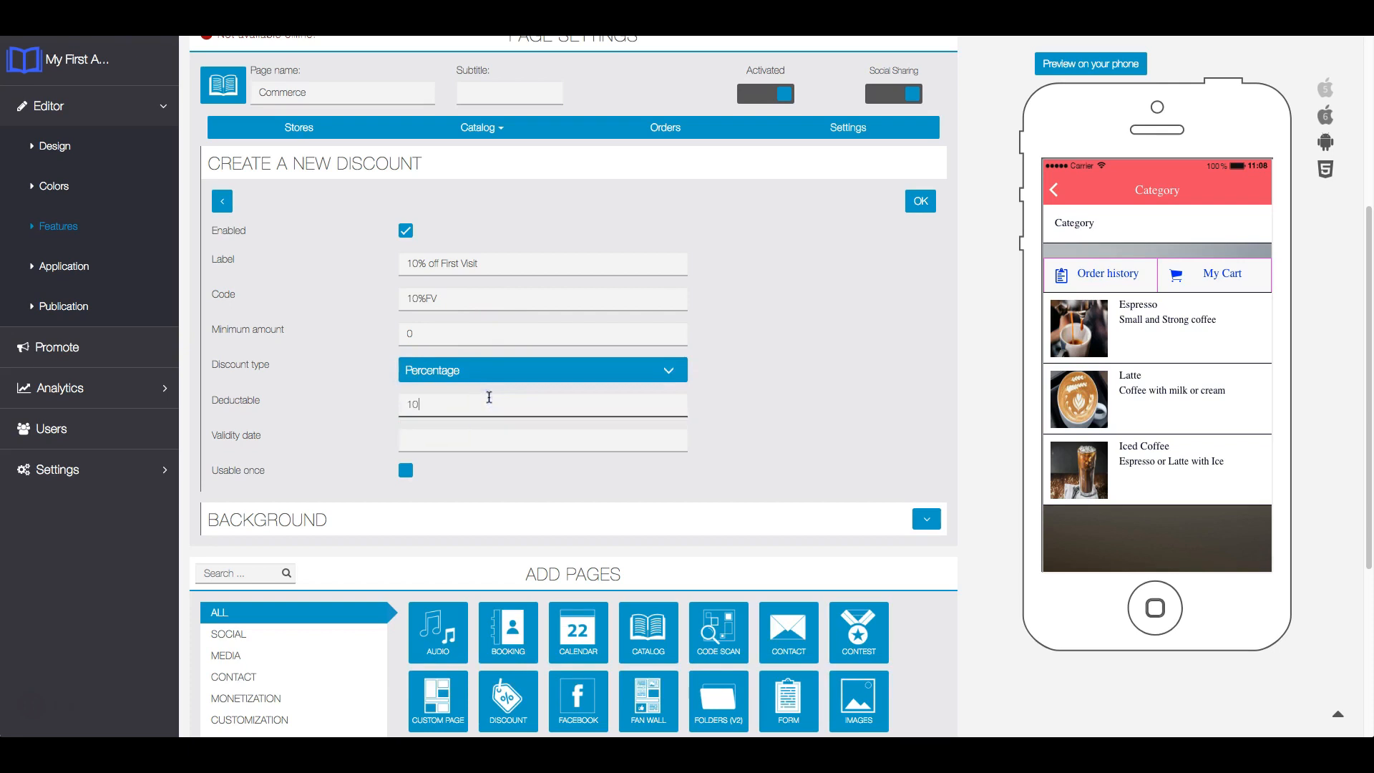
left_click(484, 394)
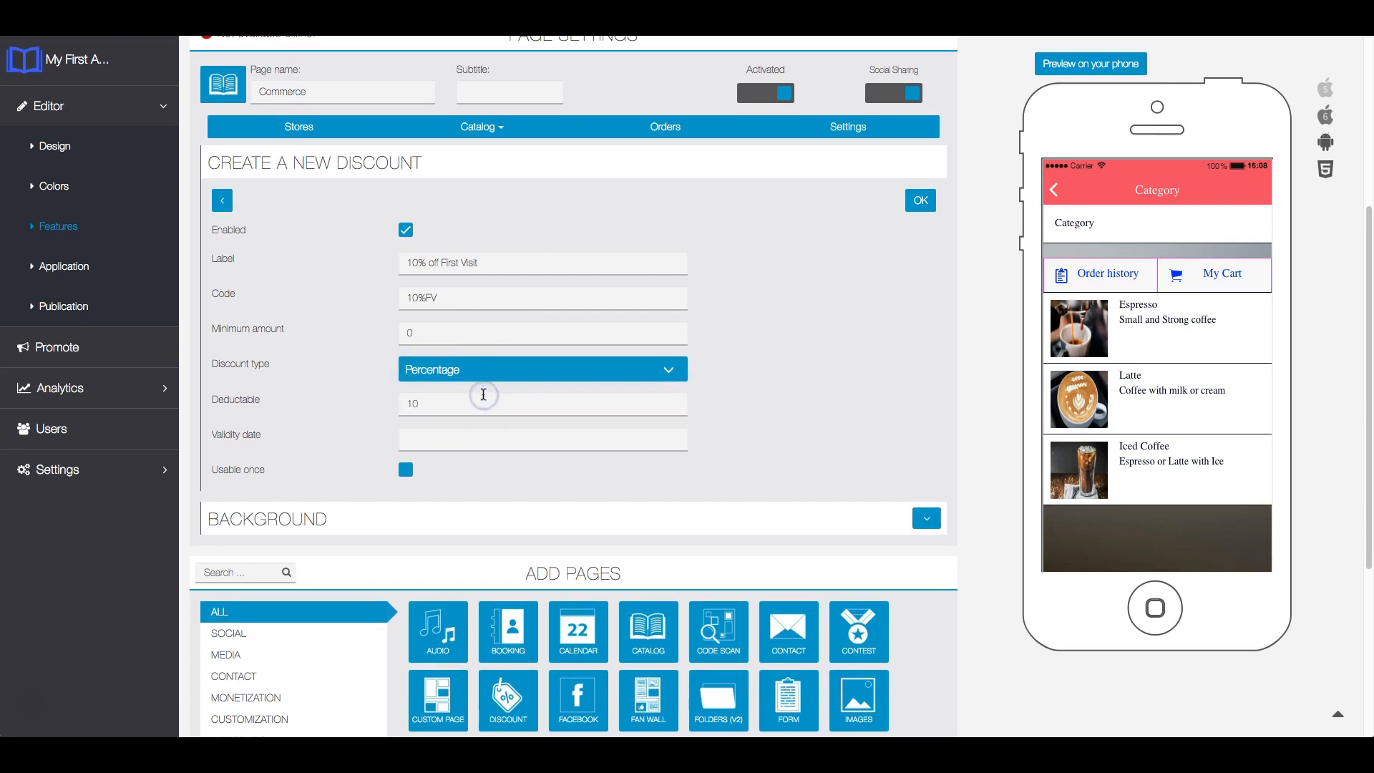
- Set the discount's validity date to 05/10/2018 00:00 and make it usable once
left_click(460, 439)
left_click(532, 487)
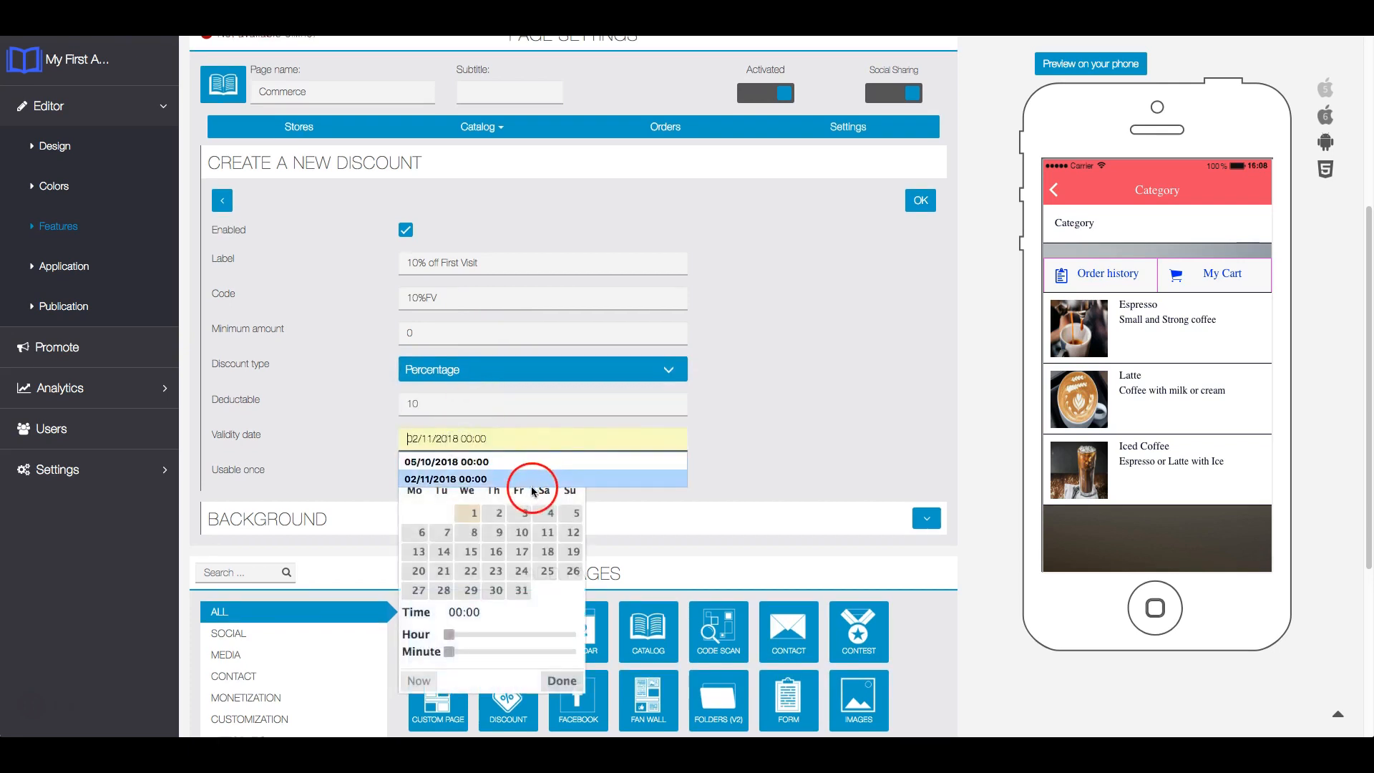
left_click(569, 466)
left_click(569, 467)
left_click(569, 466)
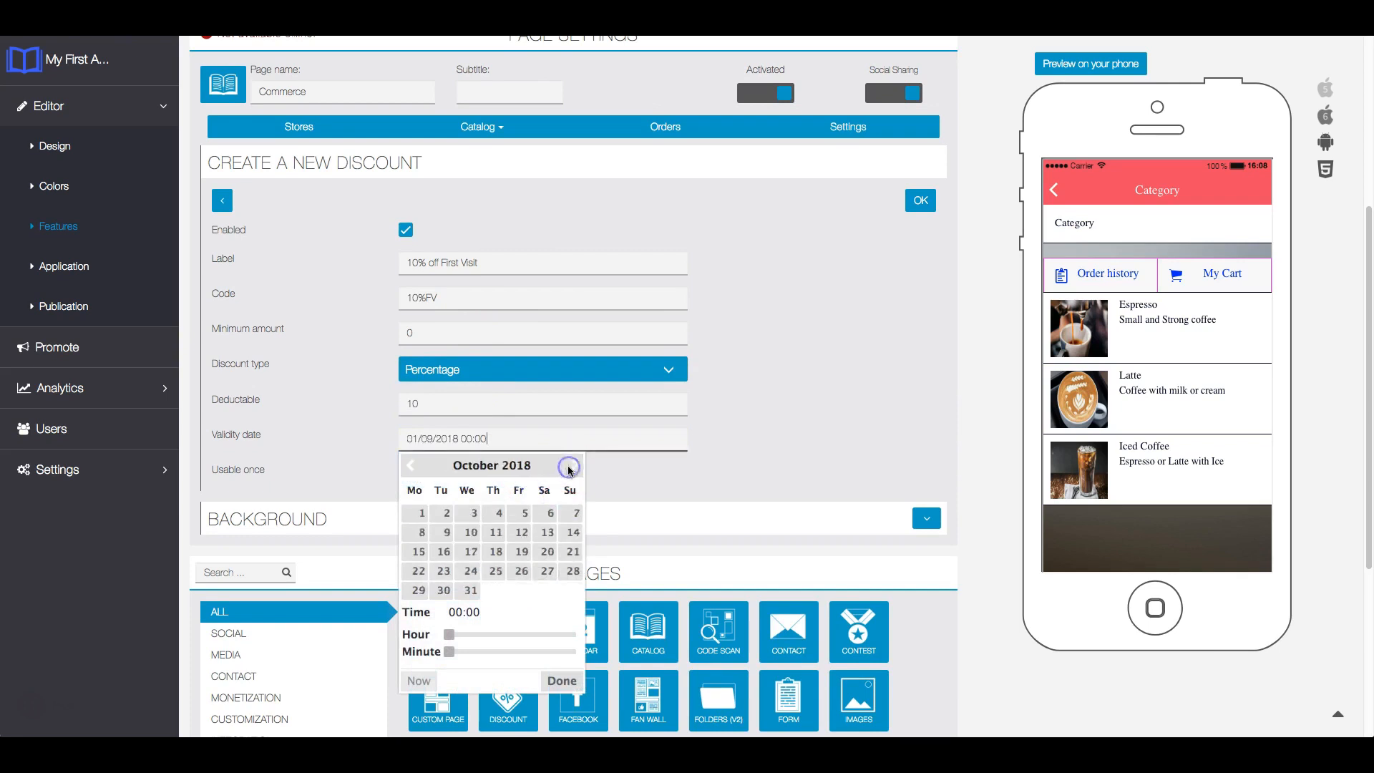
left_click(524, 515)
left_click(564, 680)
left_click(406, 471)
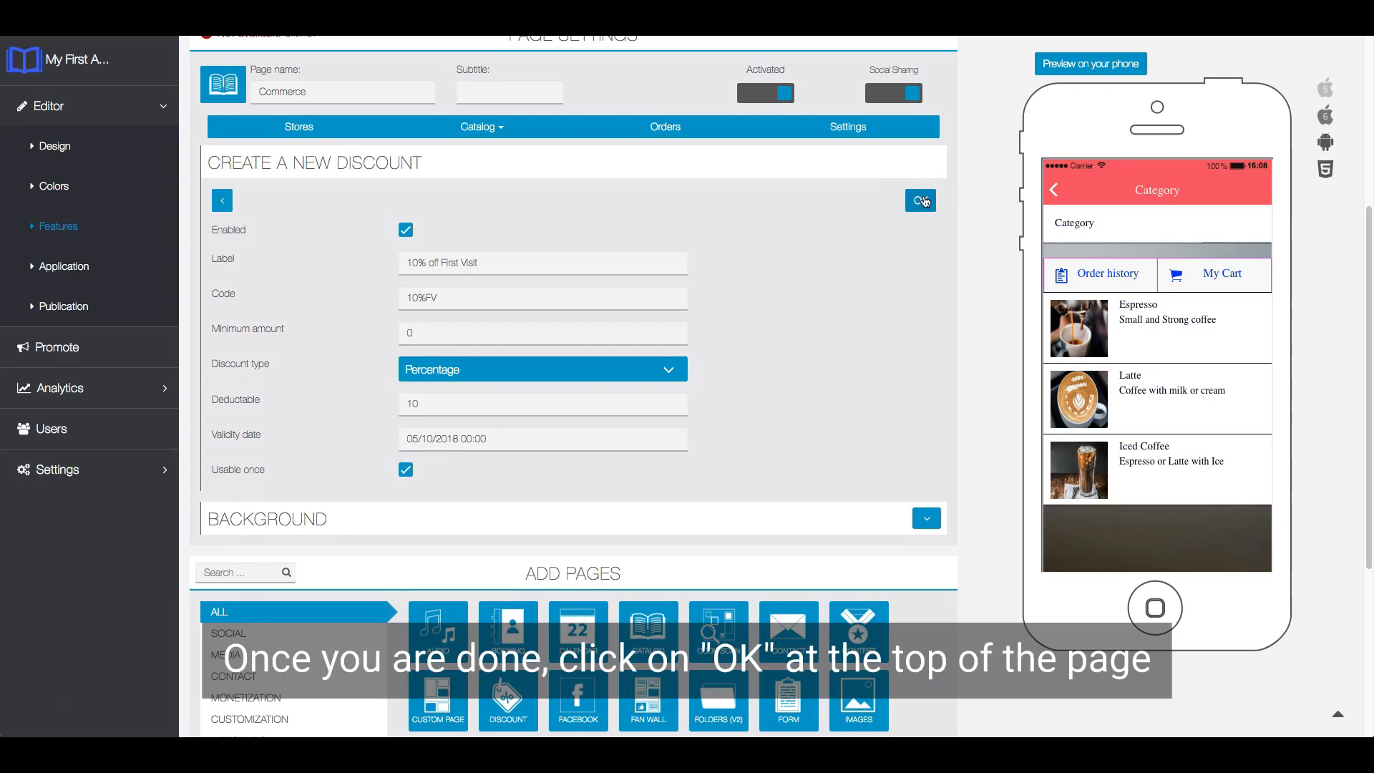
- Save the new discount and check the list of managed discounts
left_click(924, 201)
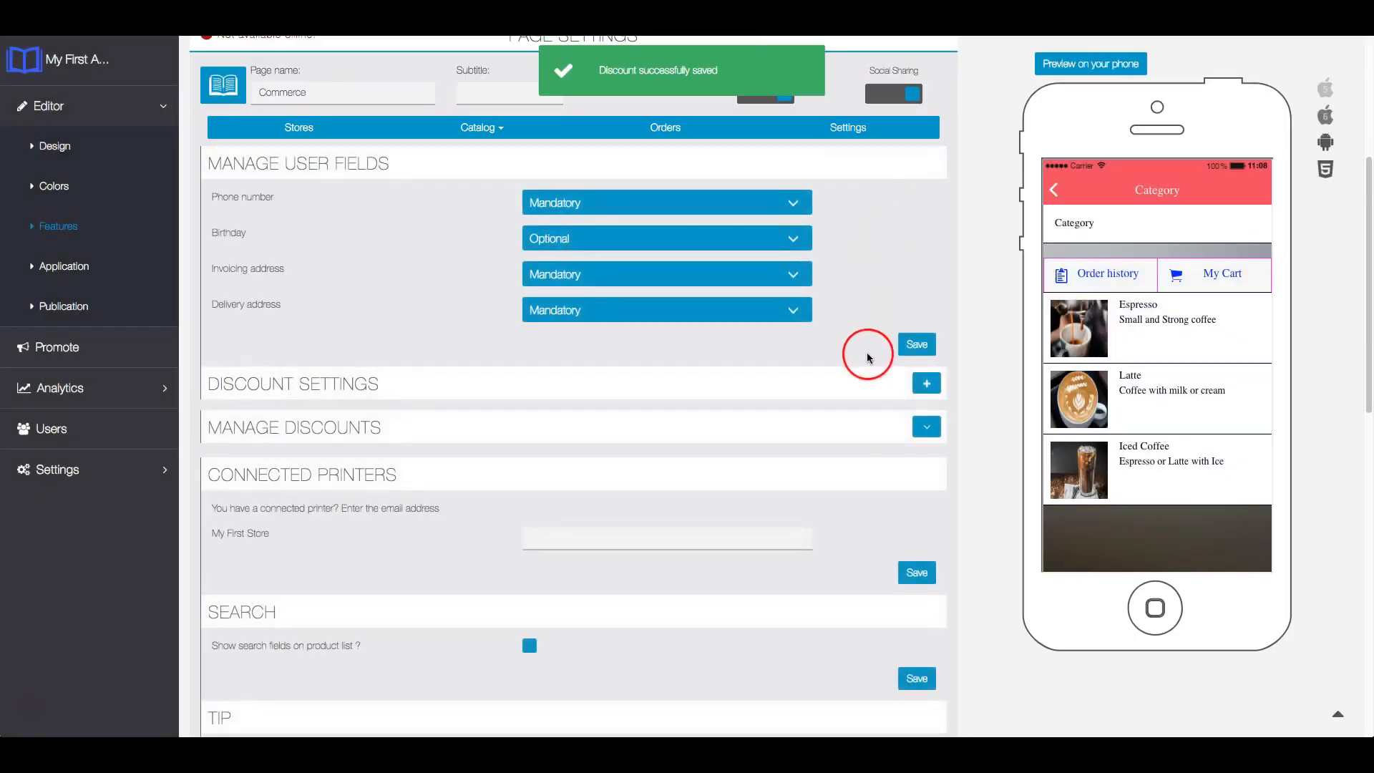
left_click(927, 432)
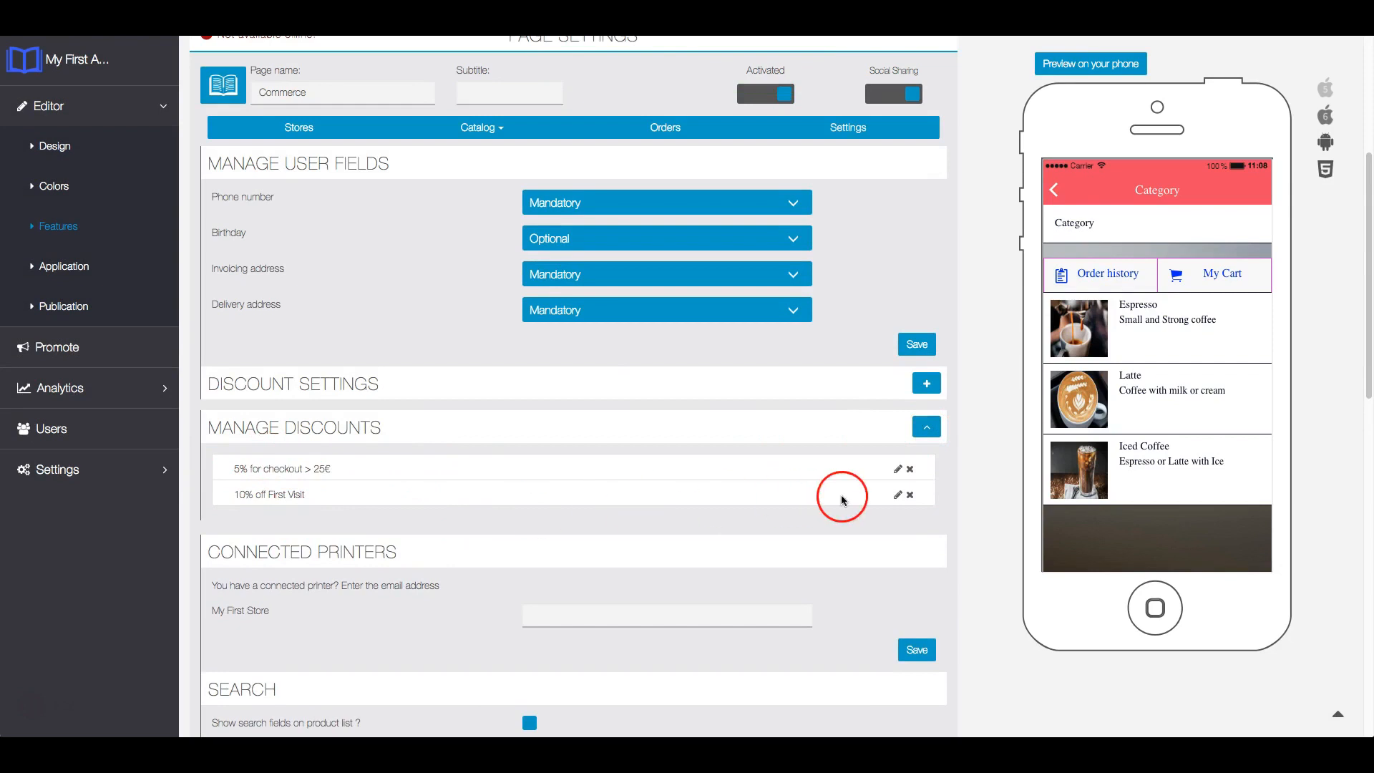
left_click(926, 428)
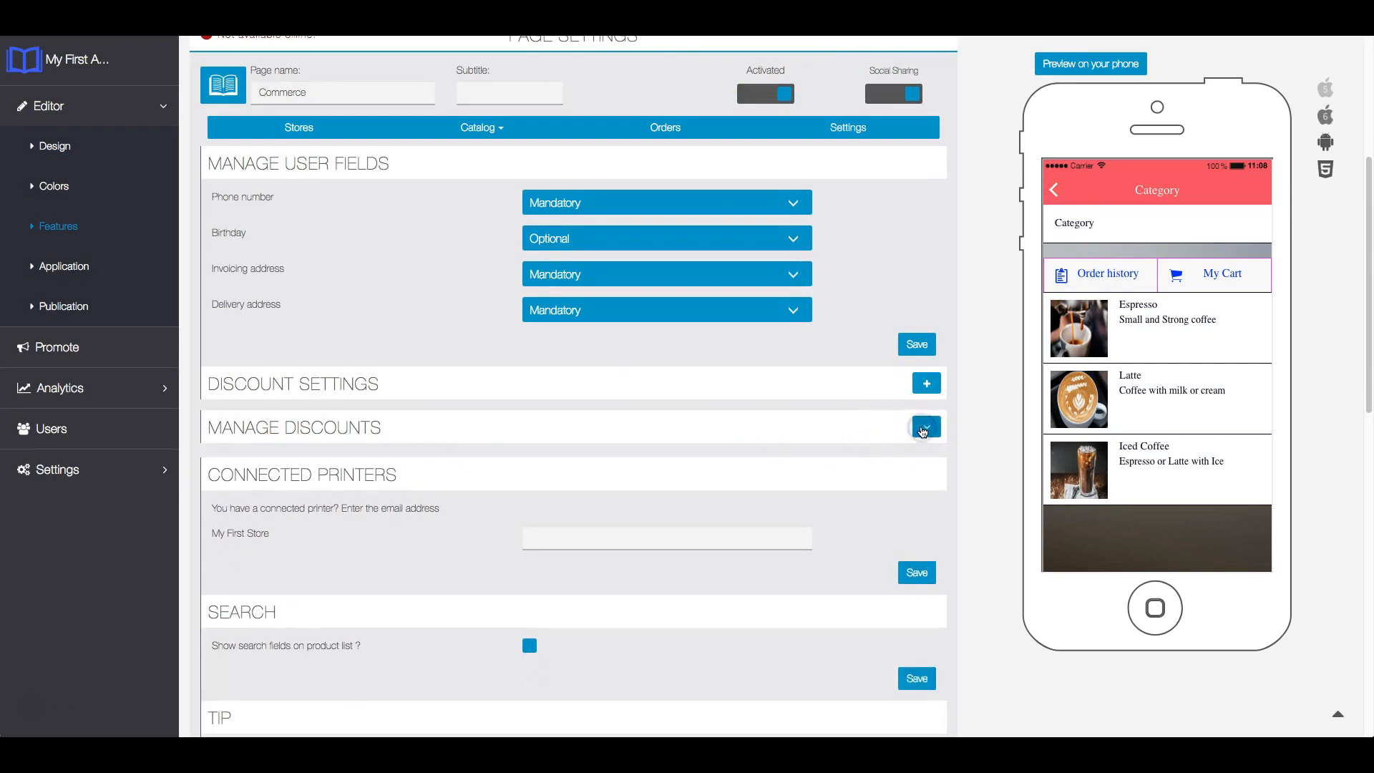
- Enter the connected printer's e-mail address for My First Store and save the printer setting
scroll(859, 427, "down", 2)
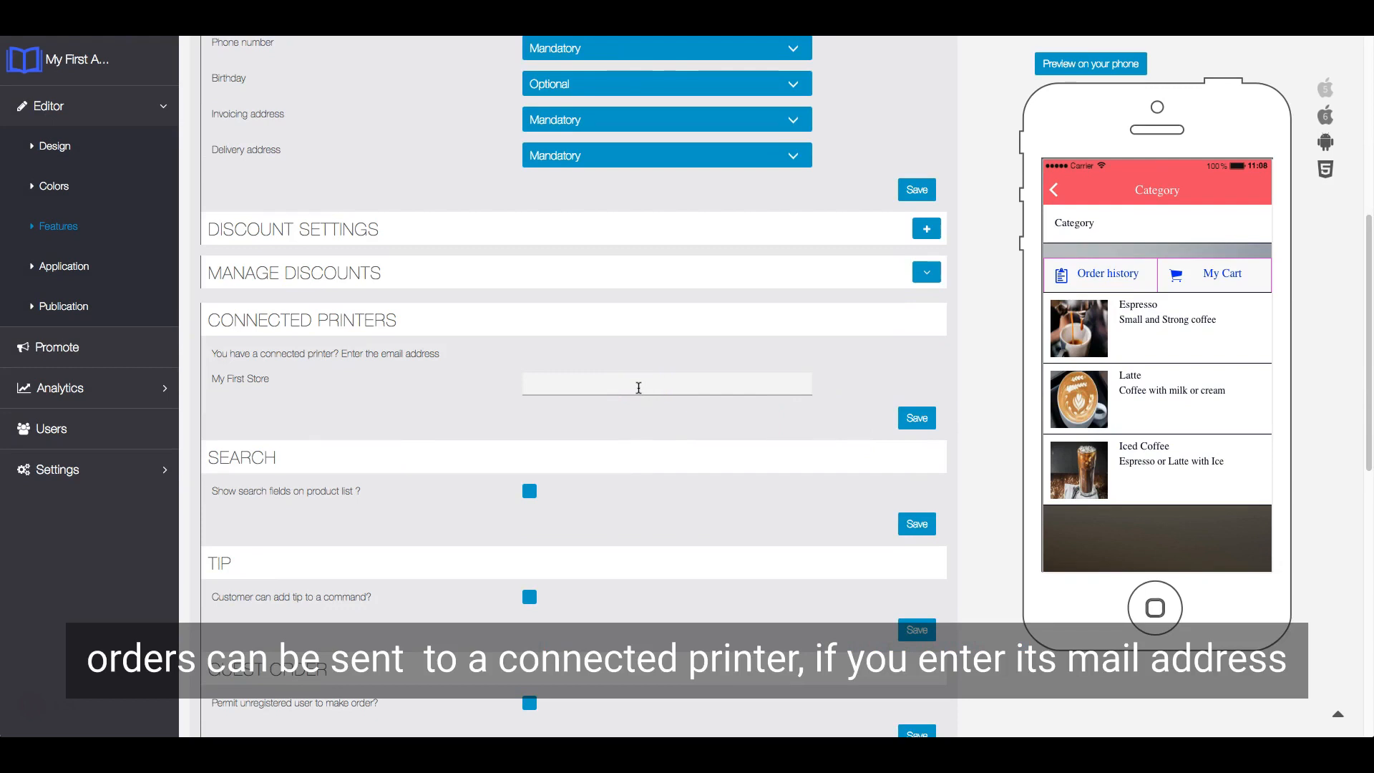
left_click(639, 387)
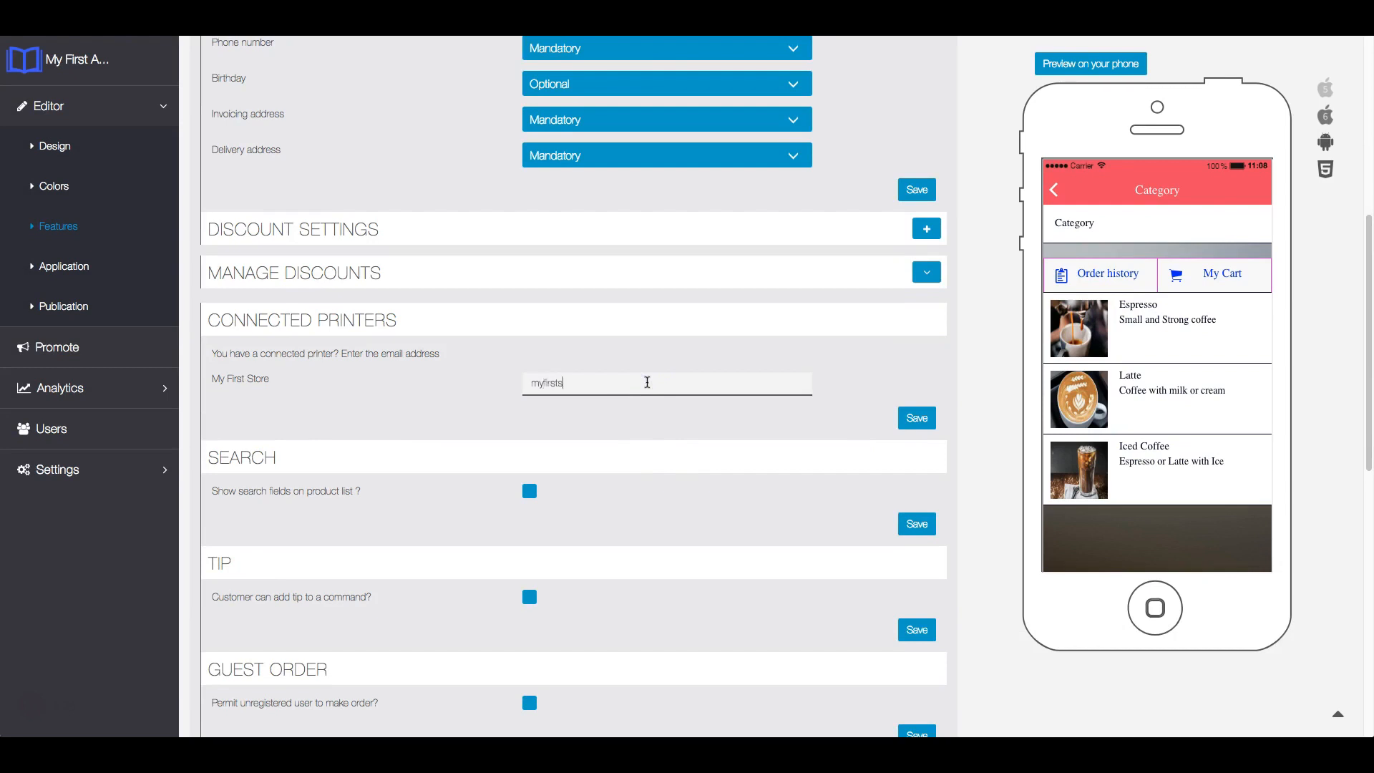
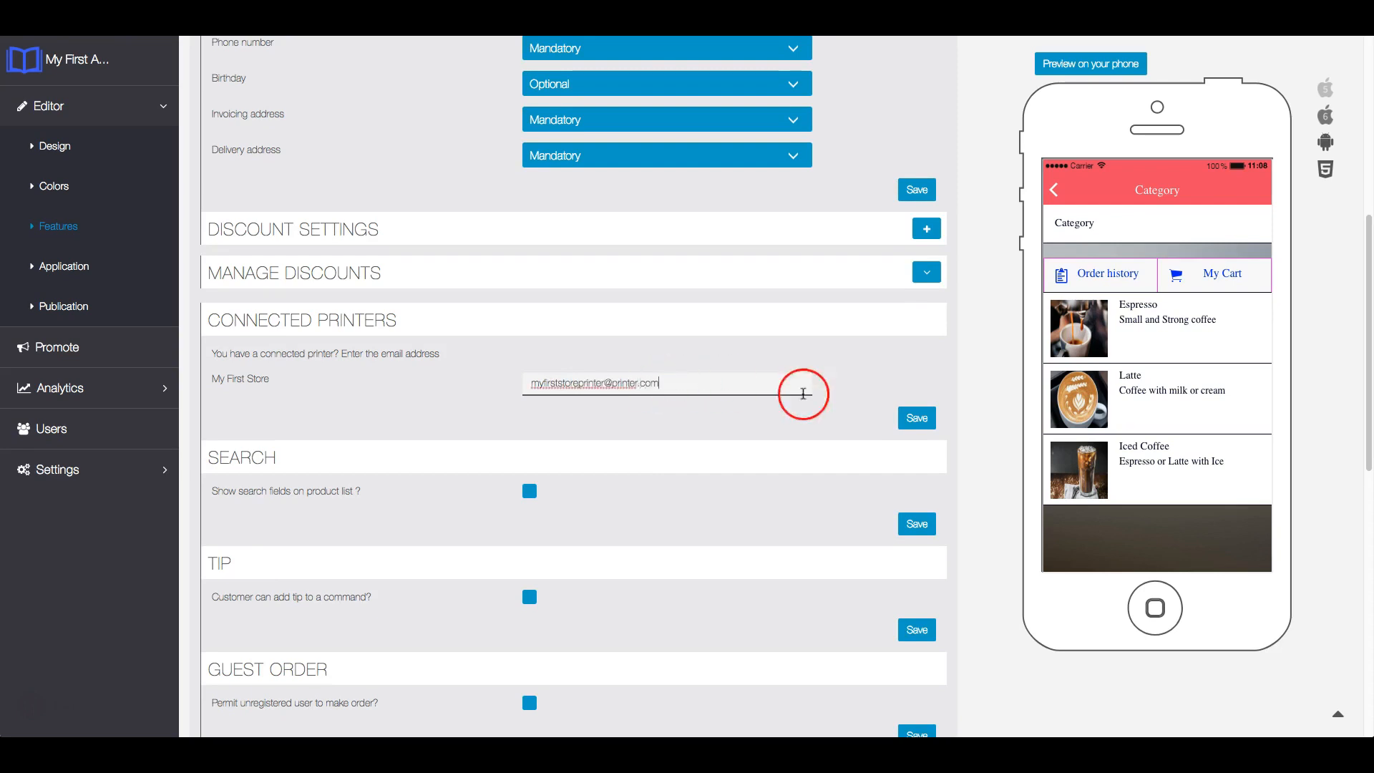
left_click(903, 417)
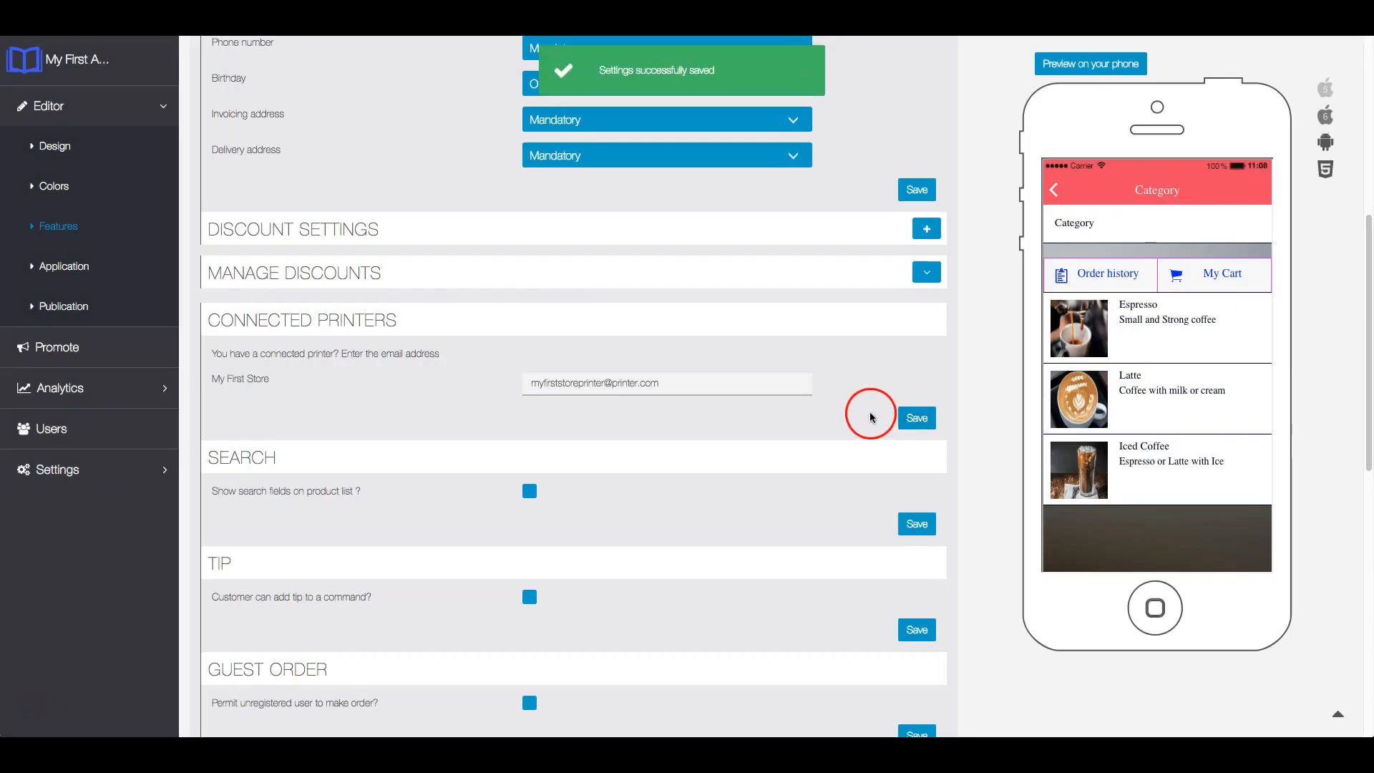
- Enable search fields on the product list and allow customers to add a tip, saving each setting
scroll(779, 393, "down", 3)
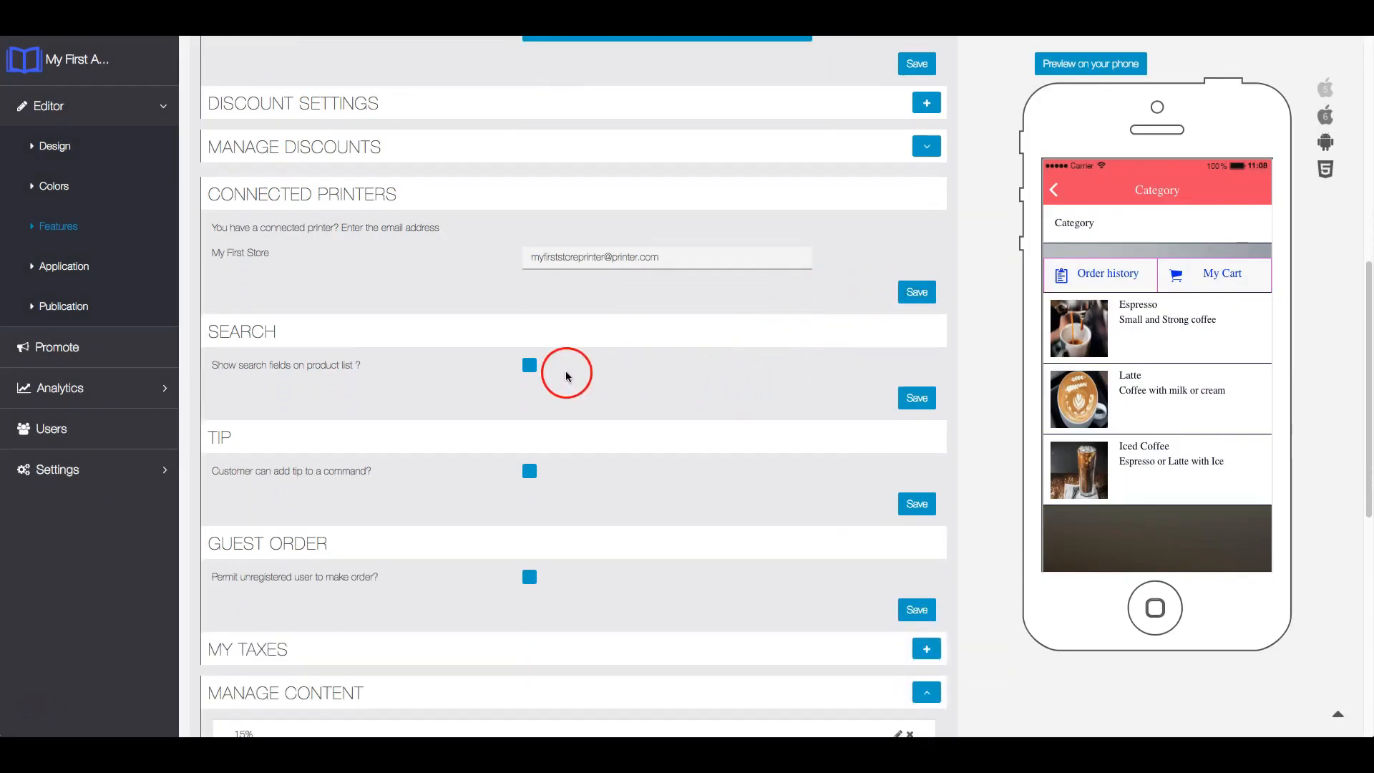
left_click(530, 365)
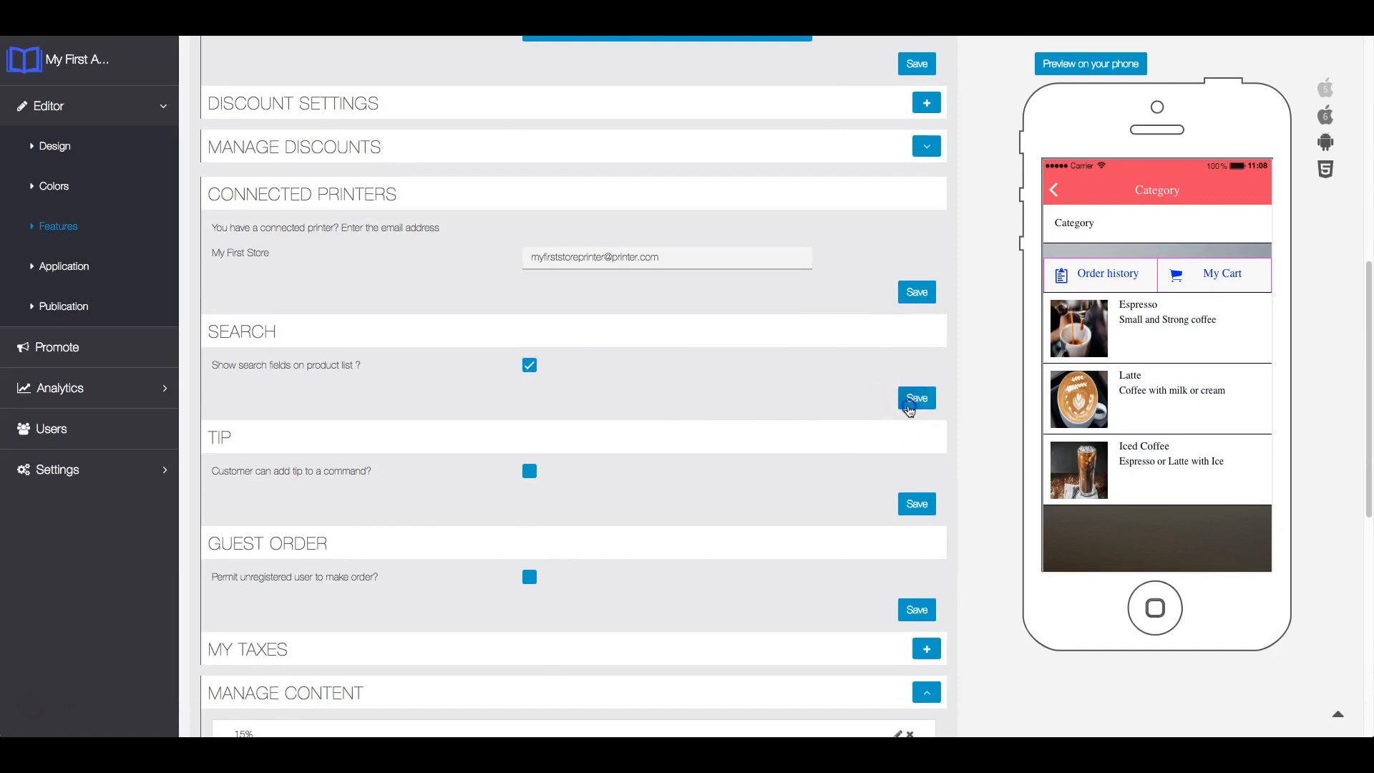
left_click(909, 400)
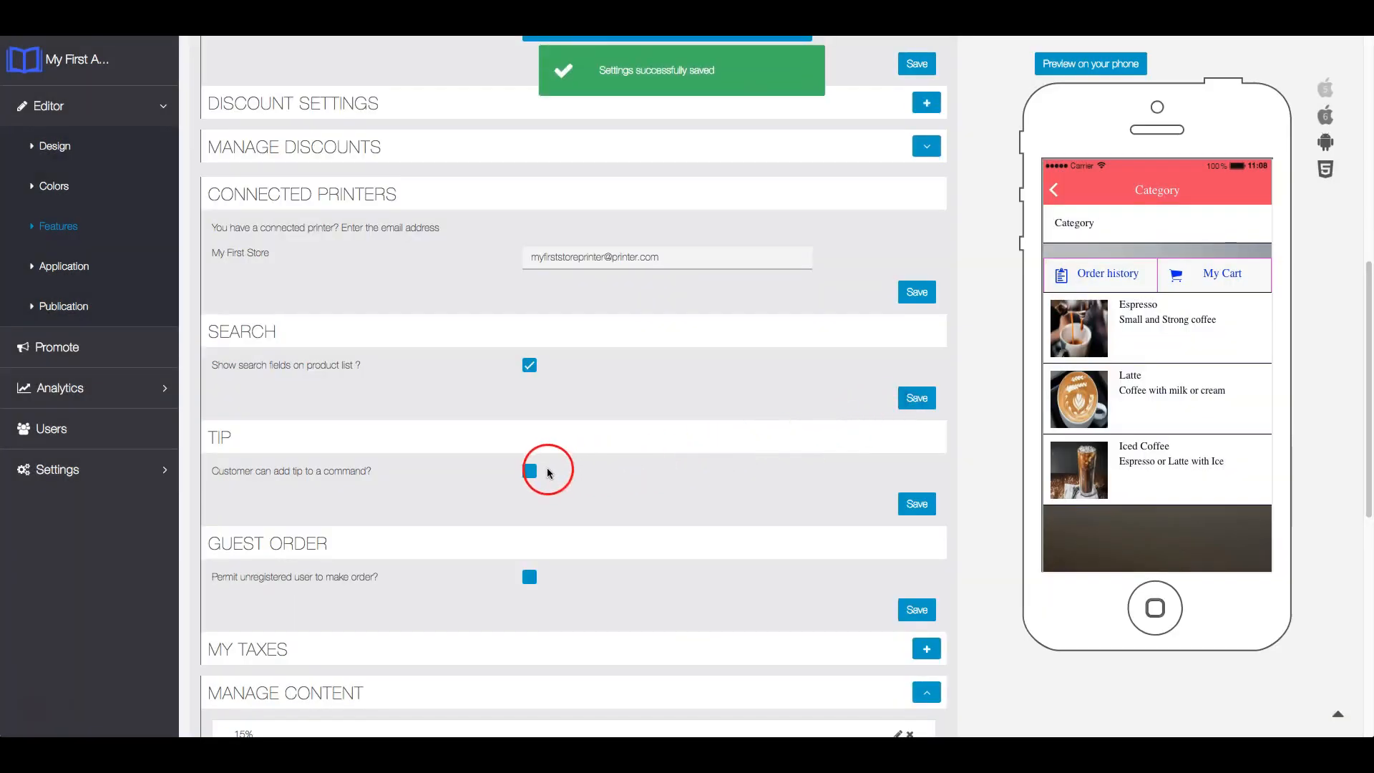
left_click(530, 471)
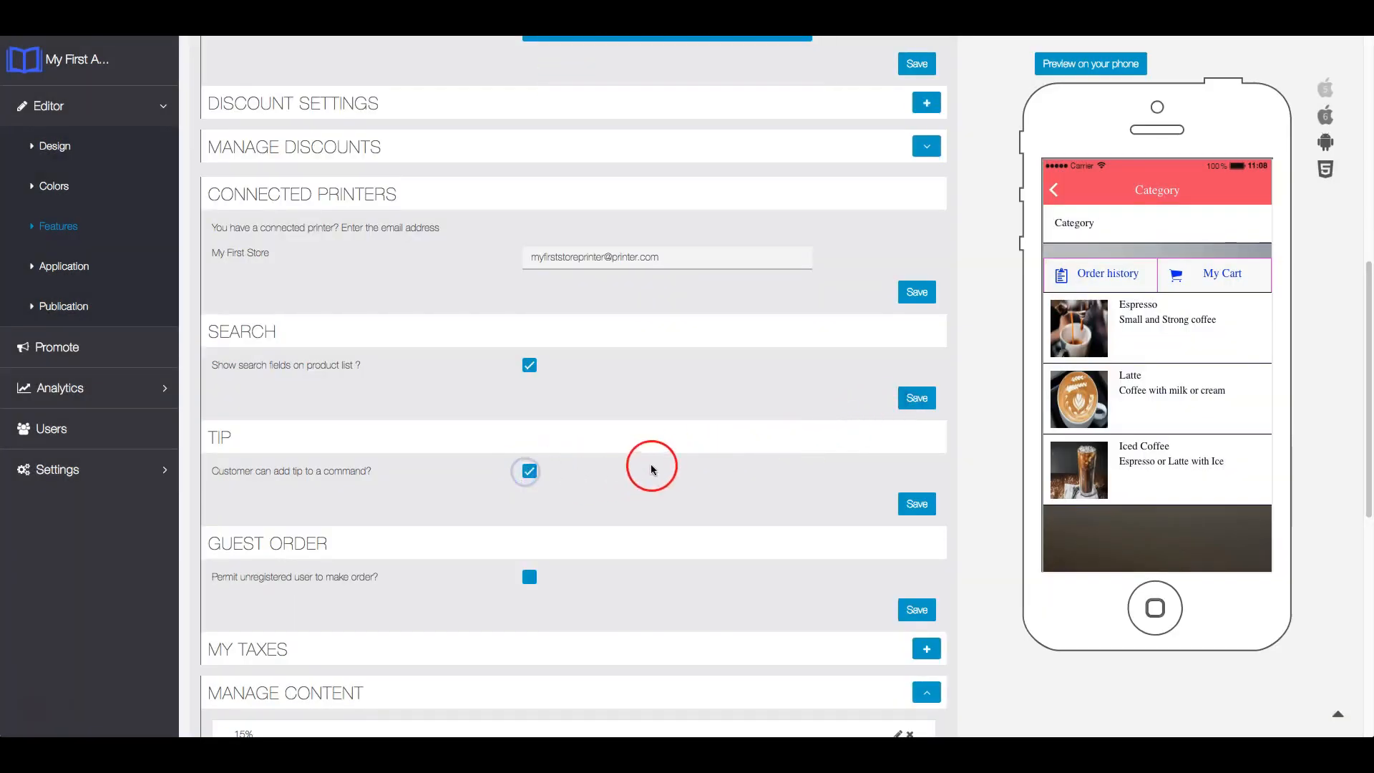
scroll(716, 465, "down", 1)
left_click(913, 424)
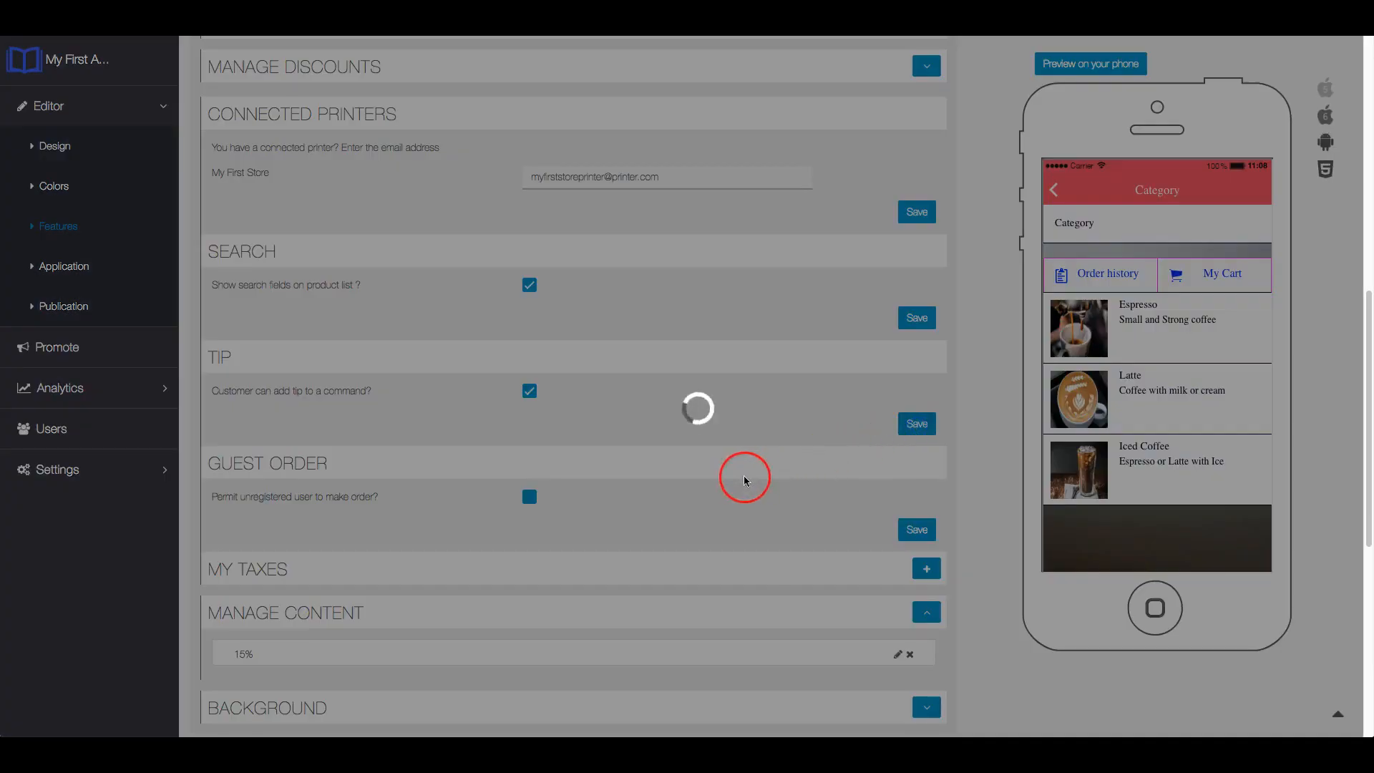
- Permit unregistered users to make orders and save the guest order setting
scroll(650, 473, "down", 1)
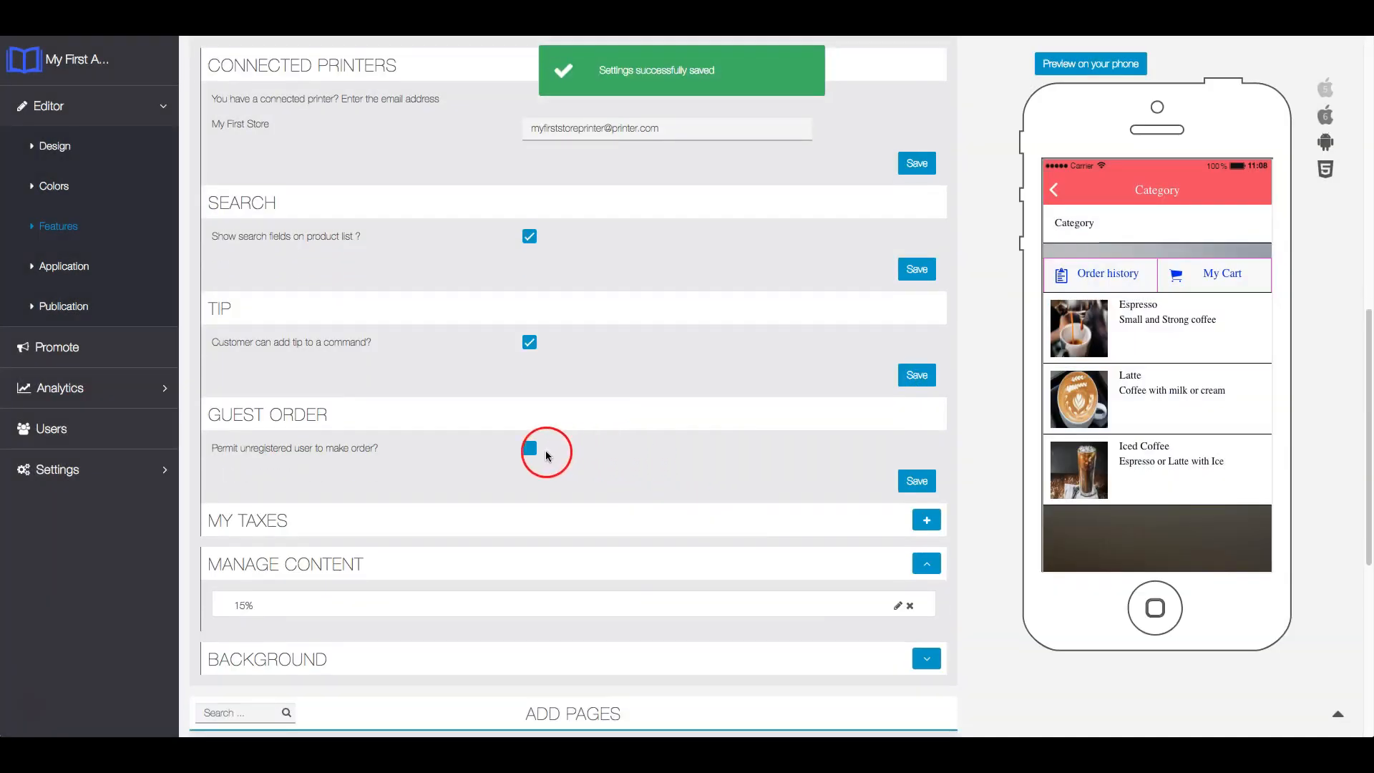
left_click(546, 454)
left_click(916, 483)
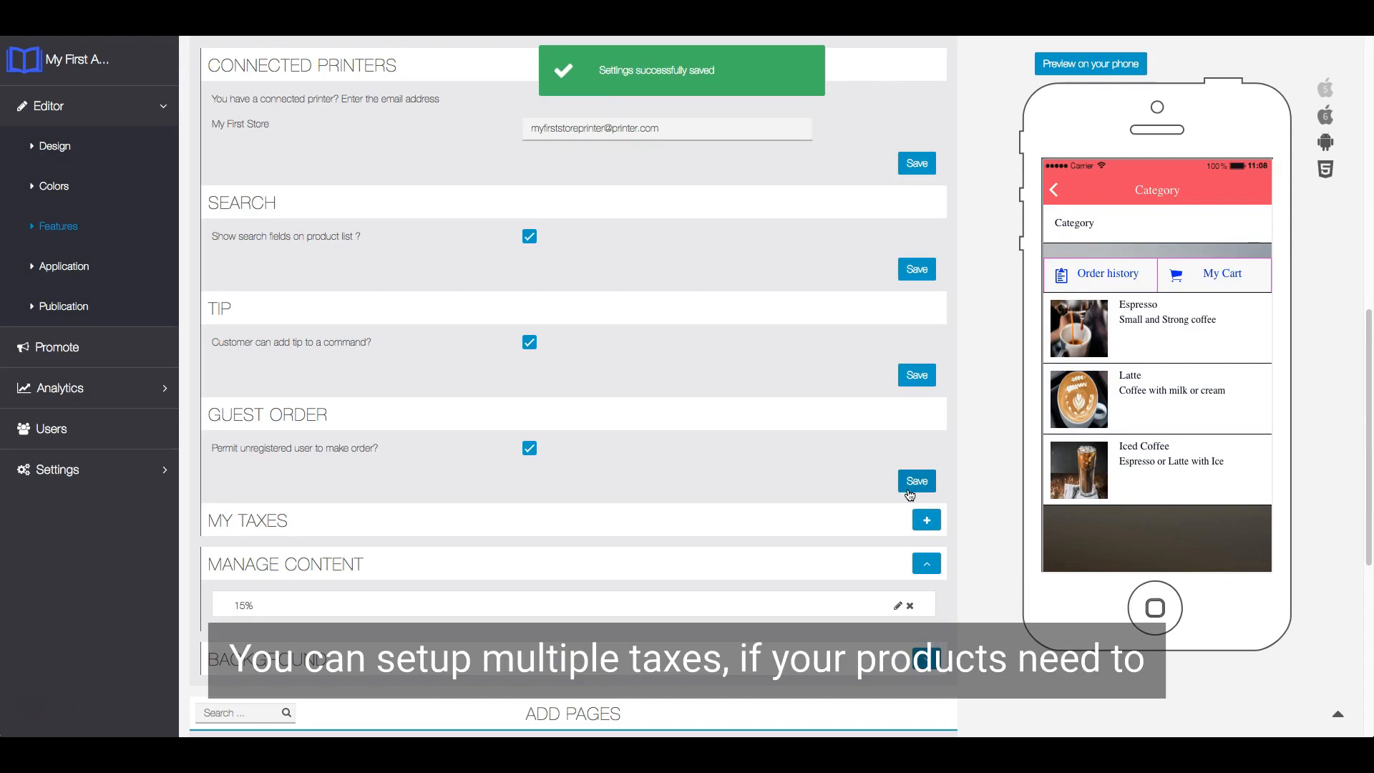
- Create and save a new tax named 20% with a tax rate of 20
left_click(927, 521)
left_click(887, 510)
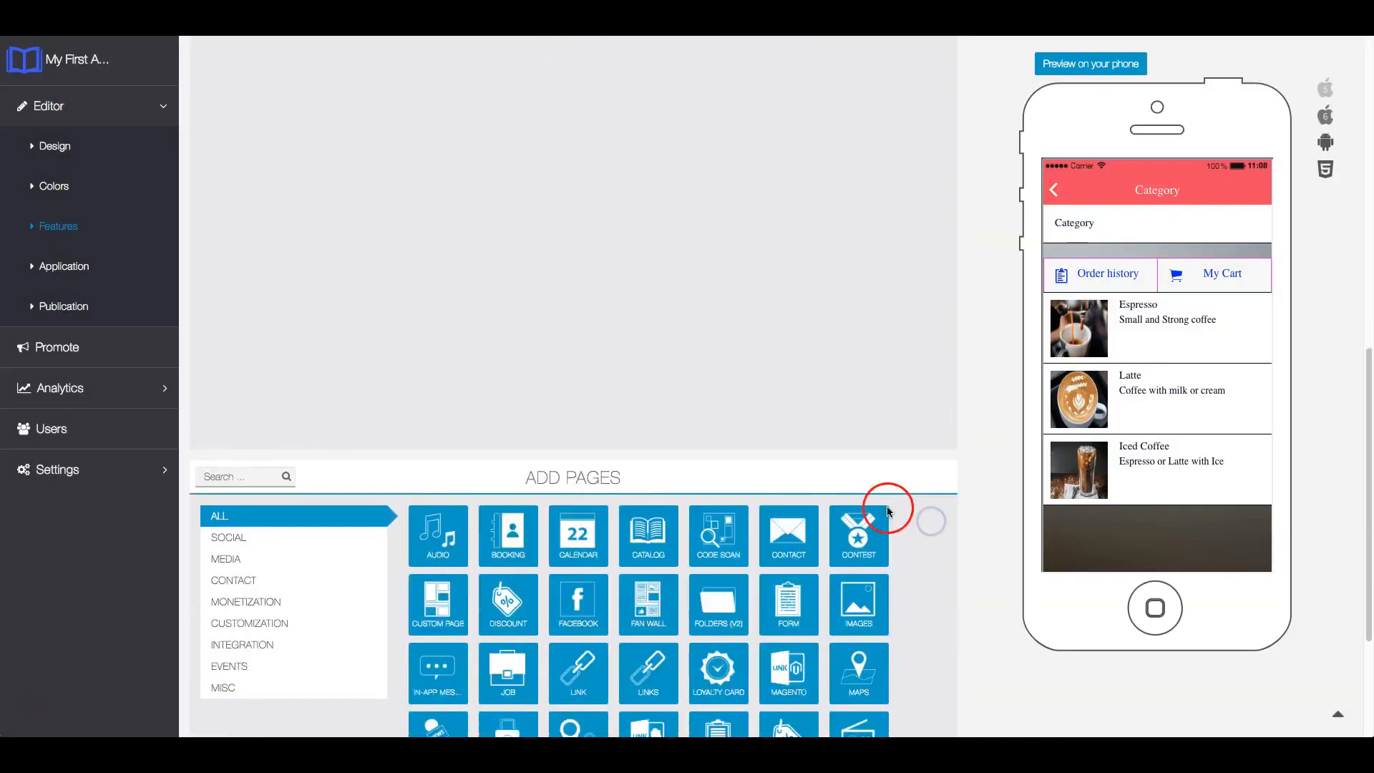
left_click(436, 156)
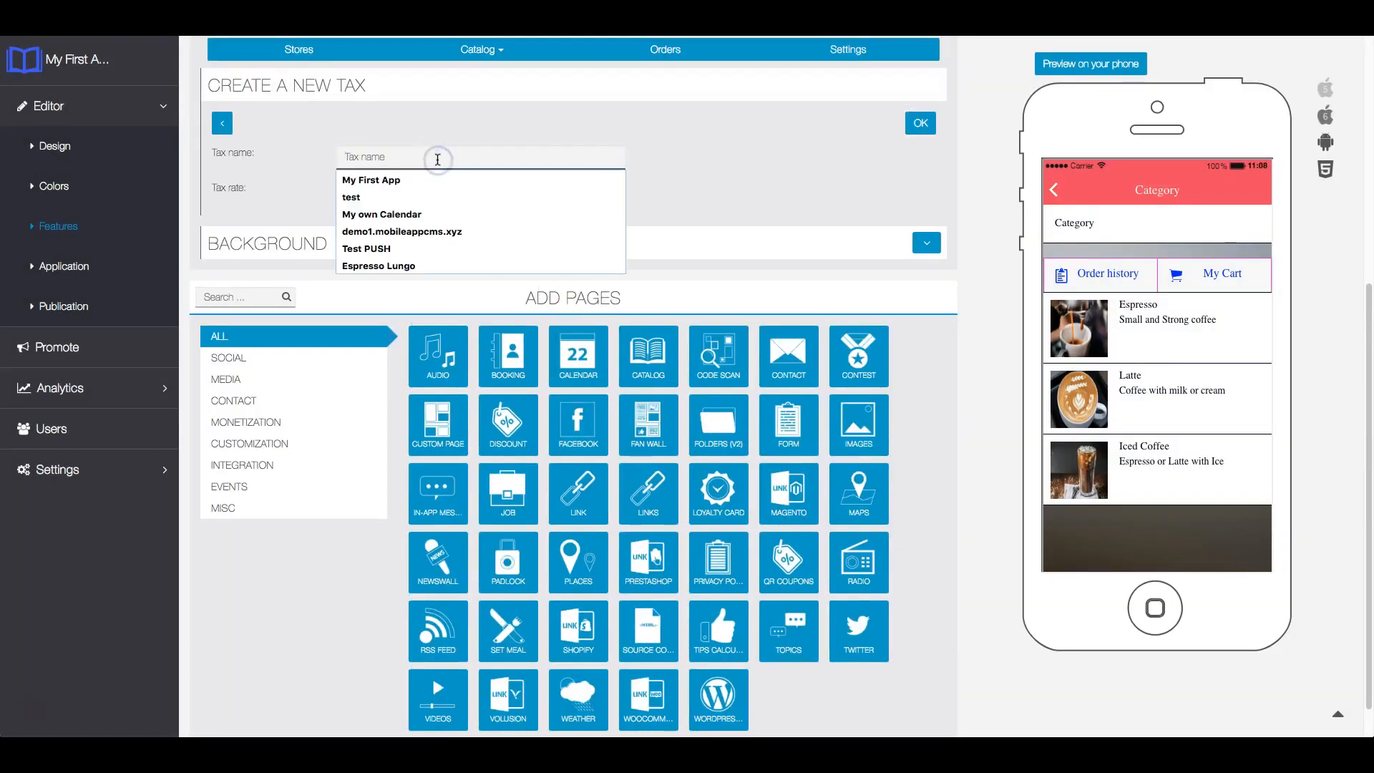
type("20")
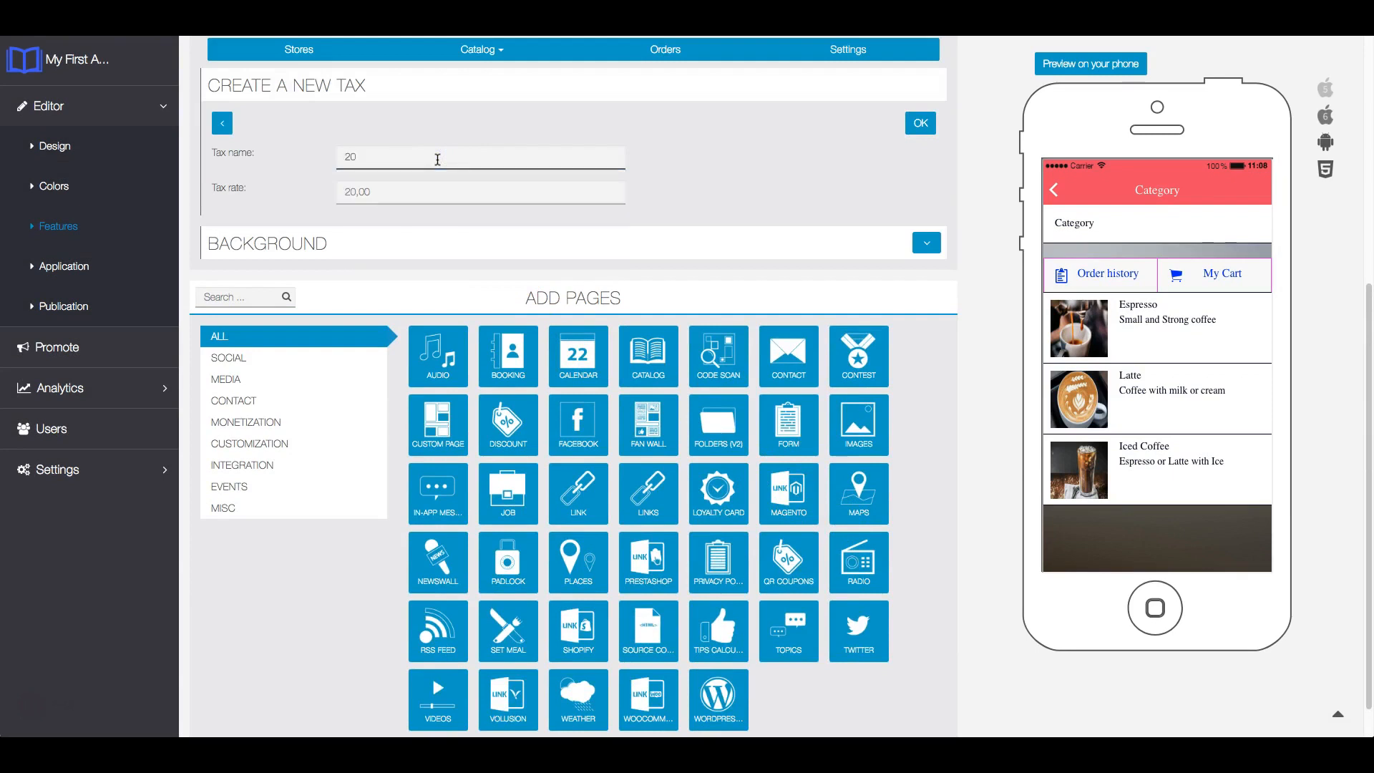
left_click(452, 185)
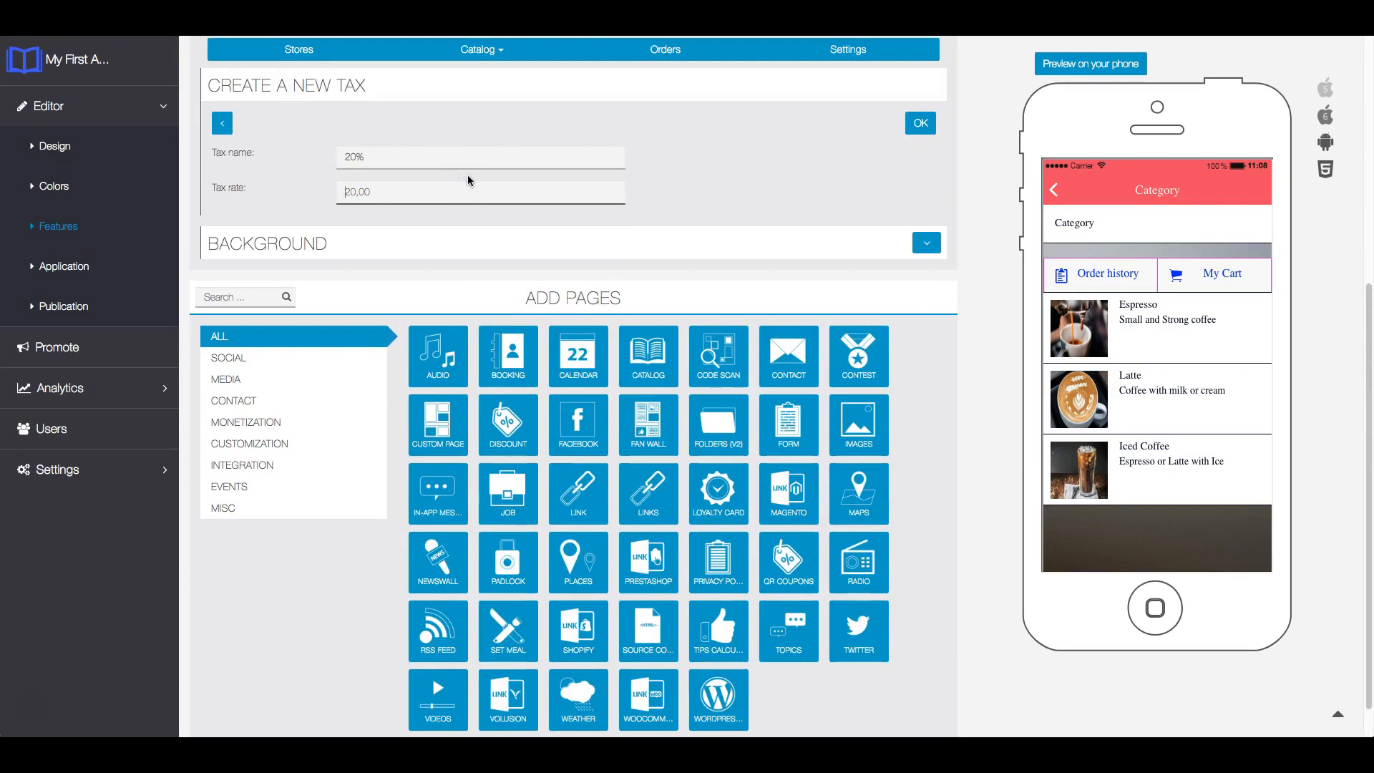
type("20")
left_click(916, 125)
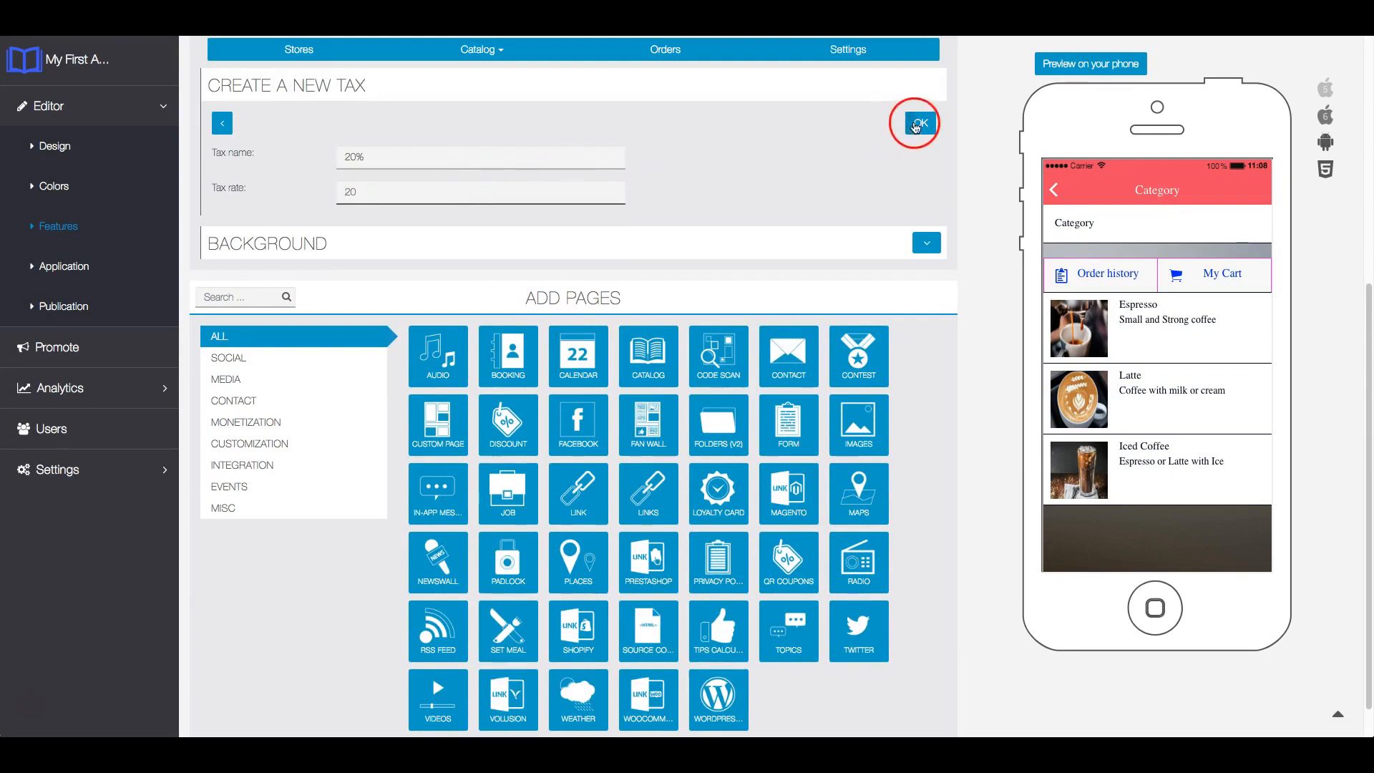
scroll(859, 331, "down", 6)
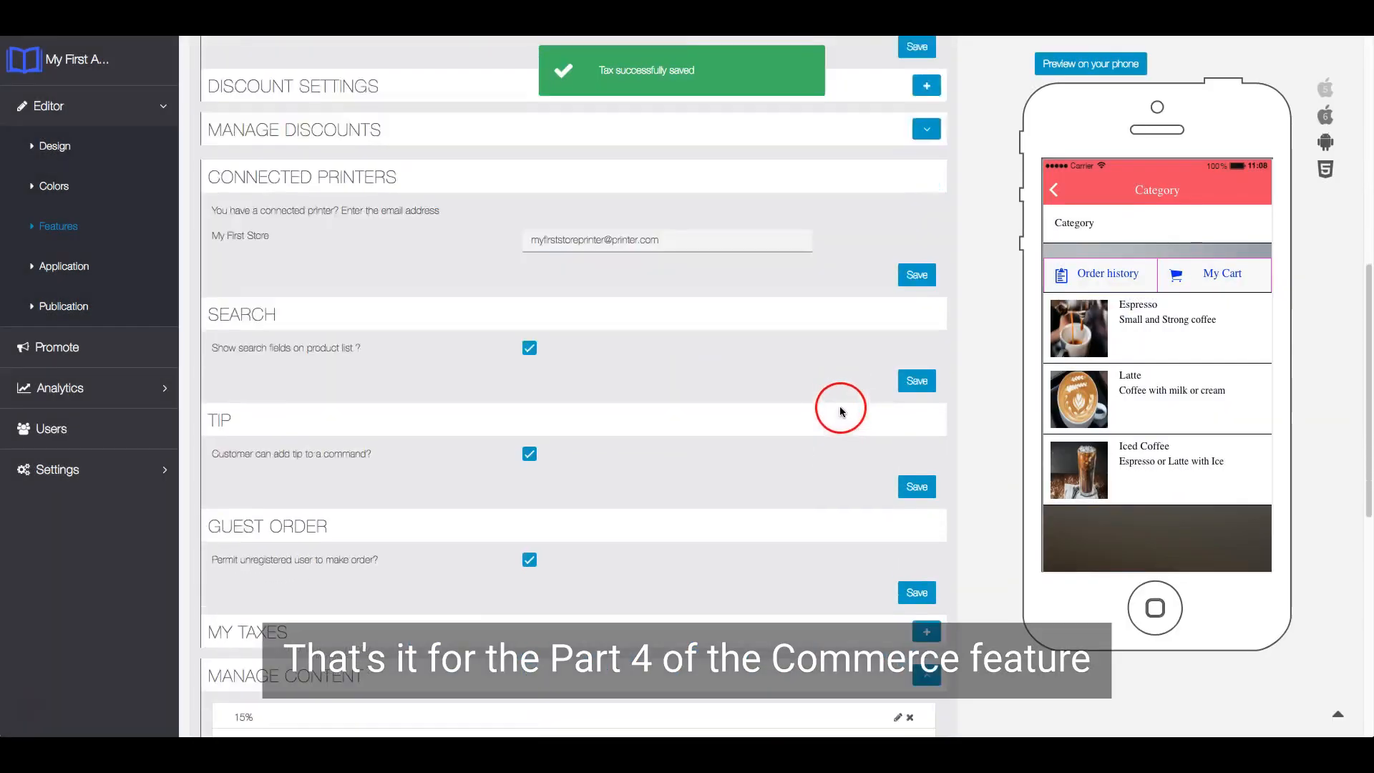